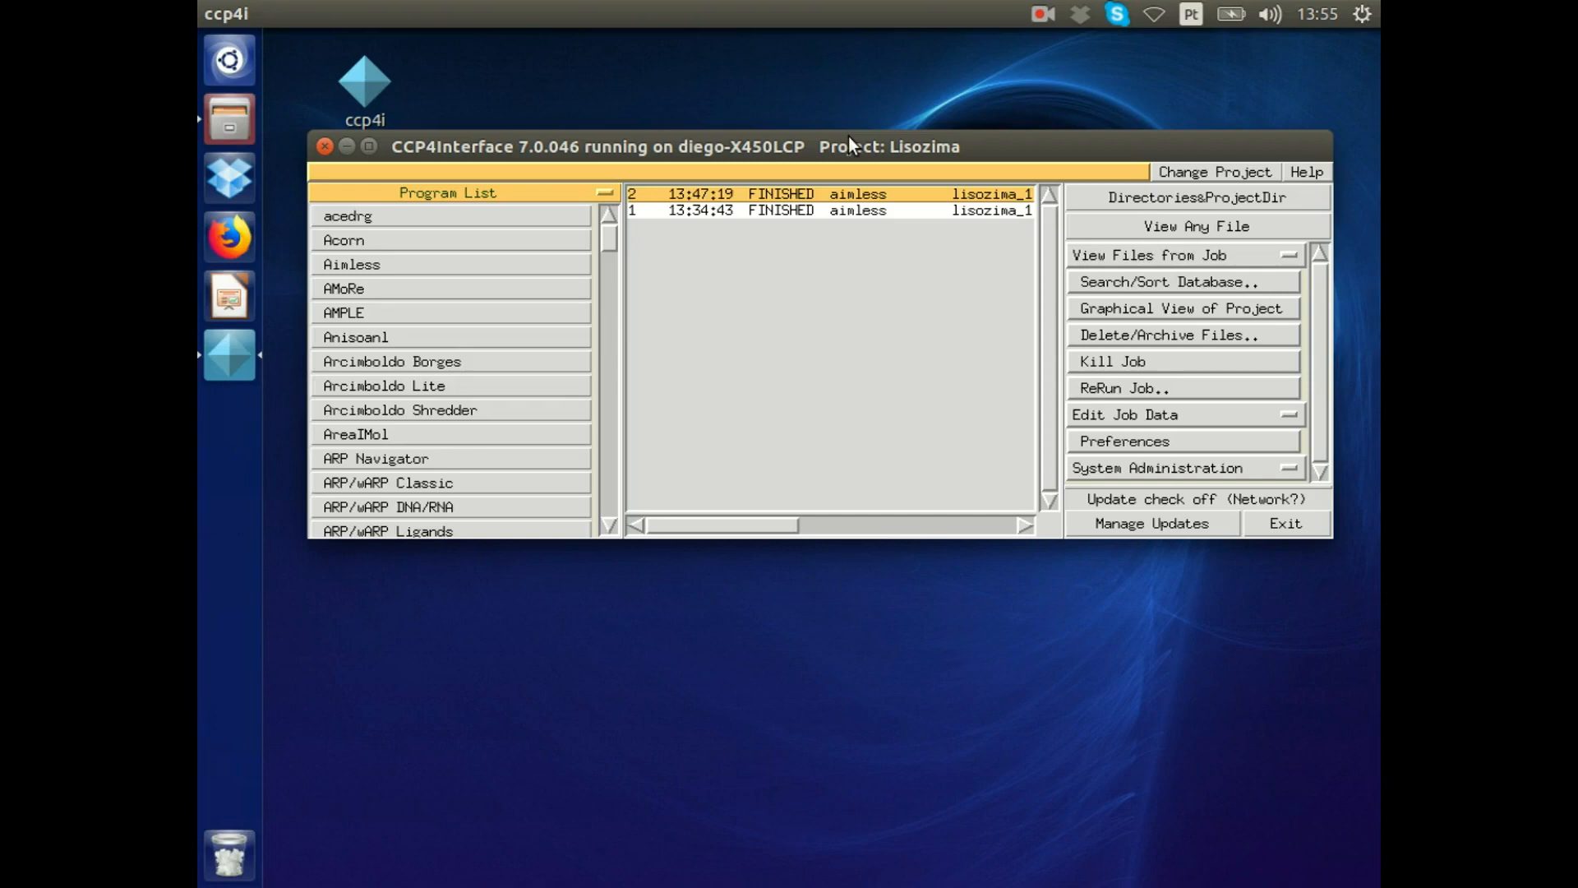
# Open the Matthews_coef cell content analysis task and title the job Liso_Scala2.
pyautogui.moveTo(603, 237); pyautogui.dragTo(612, 356)
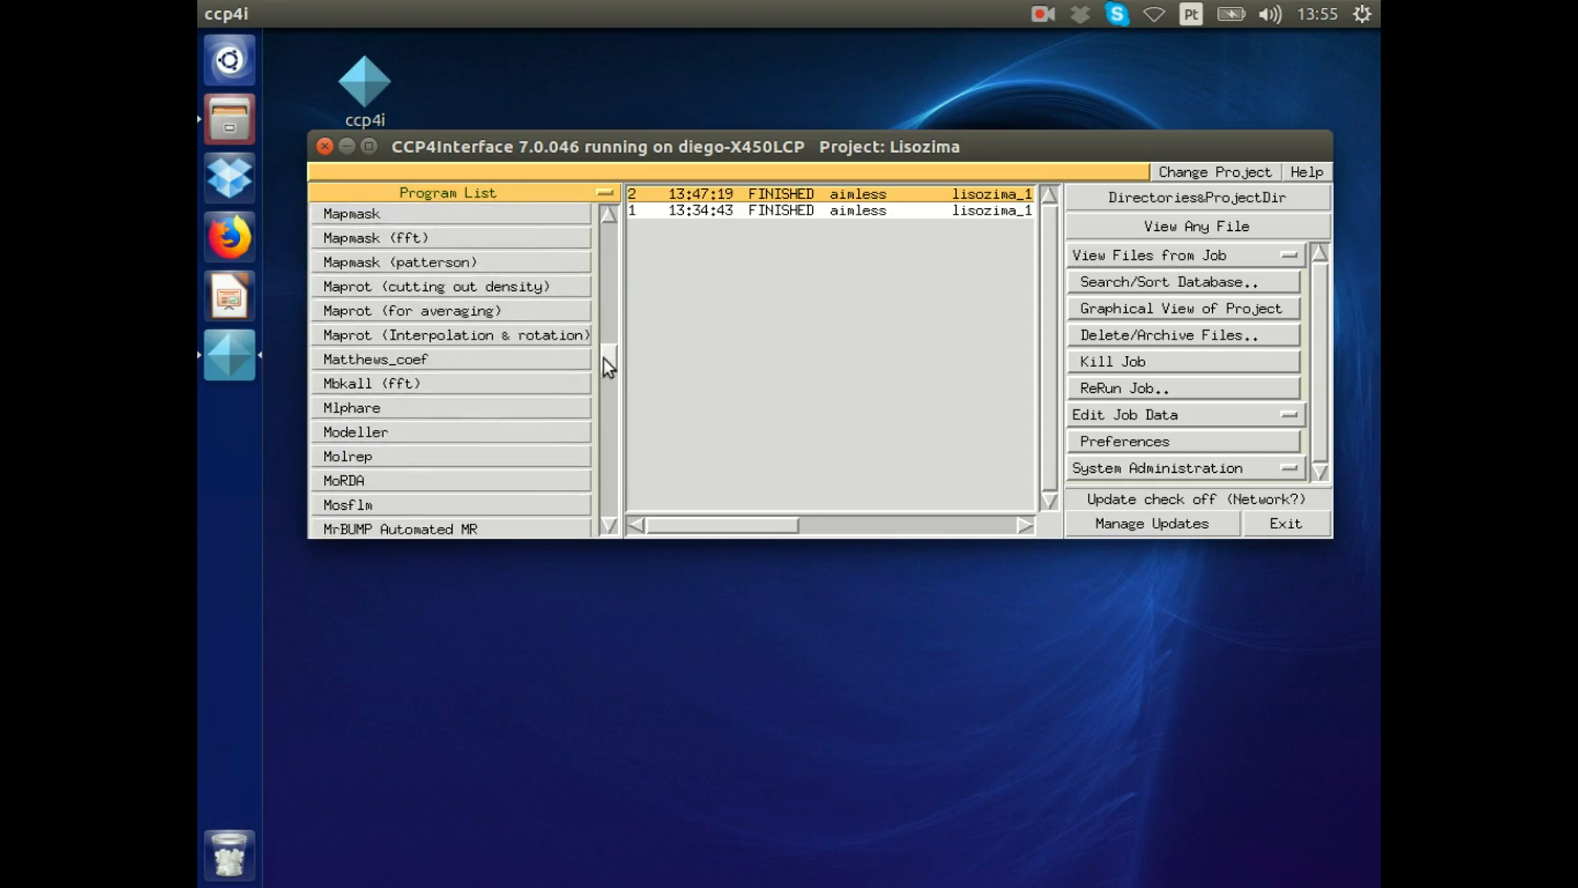
pyautogui.click(426, 359)
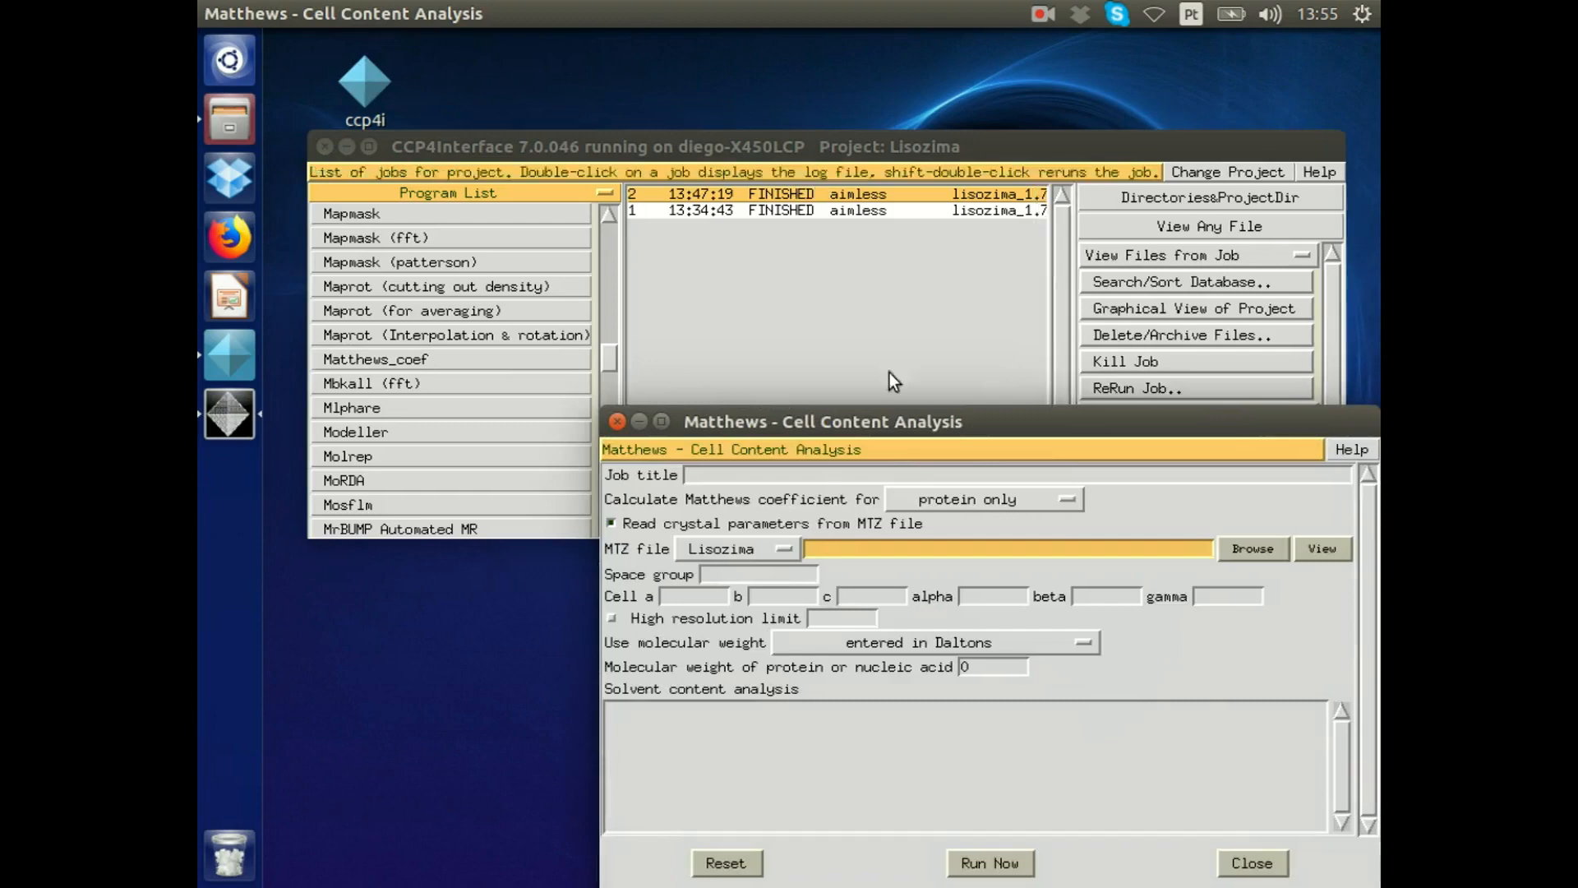
pyautogui.write('Liso_Scala')
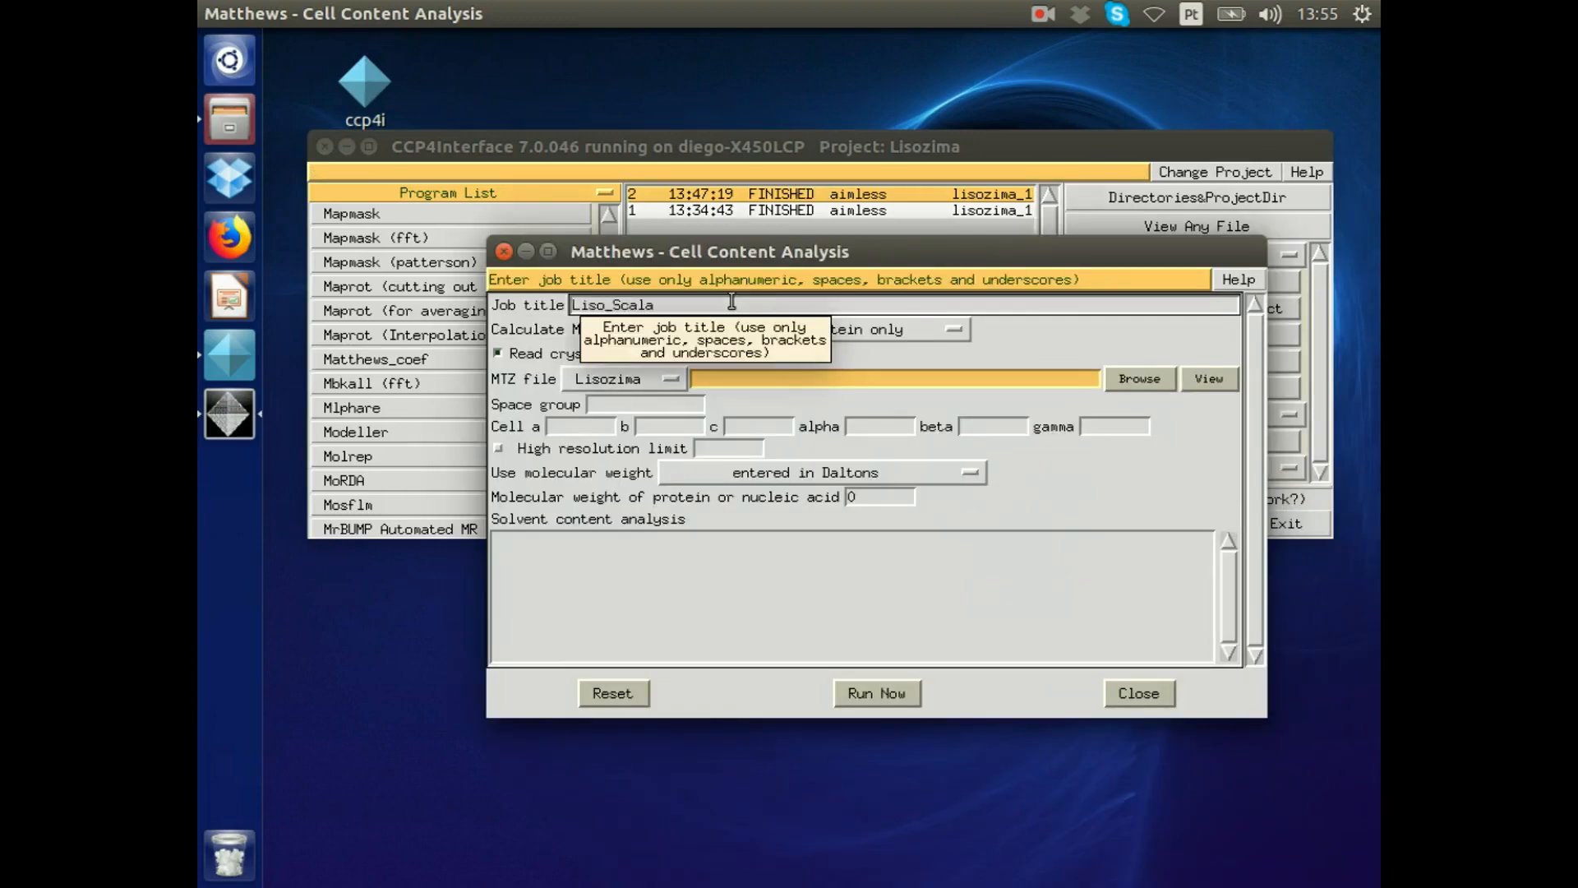
pyautogui.write('2')
pyautogui.moveTo(789, 253); pyautogui.dragTo(722, 199)
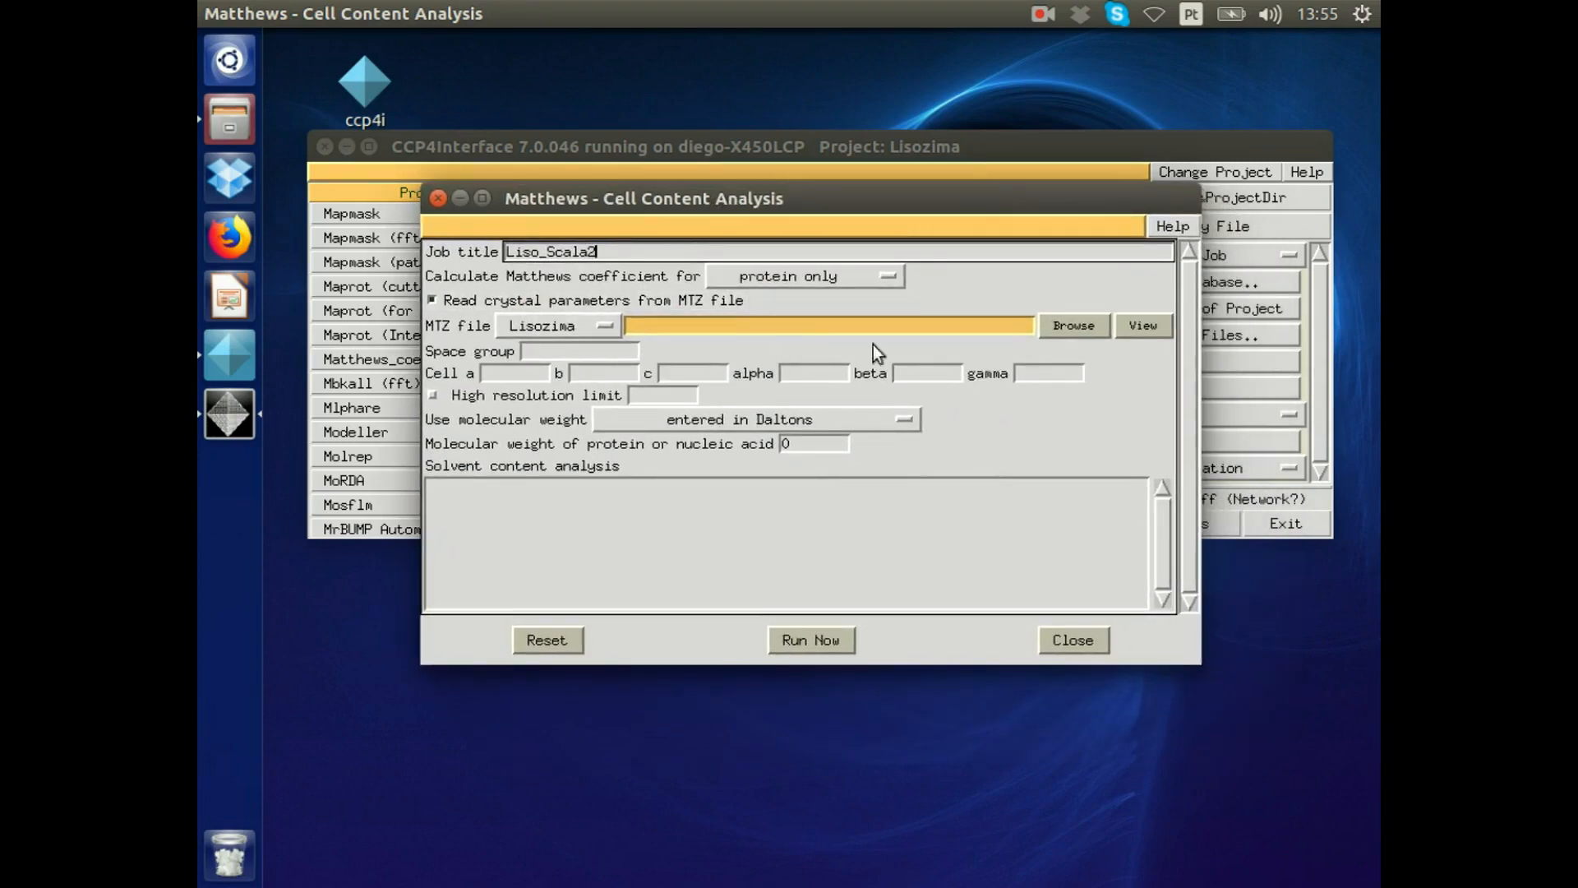
# Load lisoNaIph4.0_12_julho_2002_001_scaled2.mtz as the MTZ file for the cell content analysis.
pyautogui.click(1074, 327)
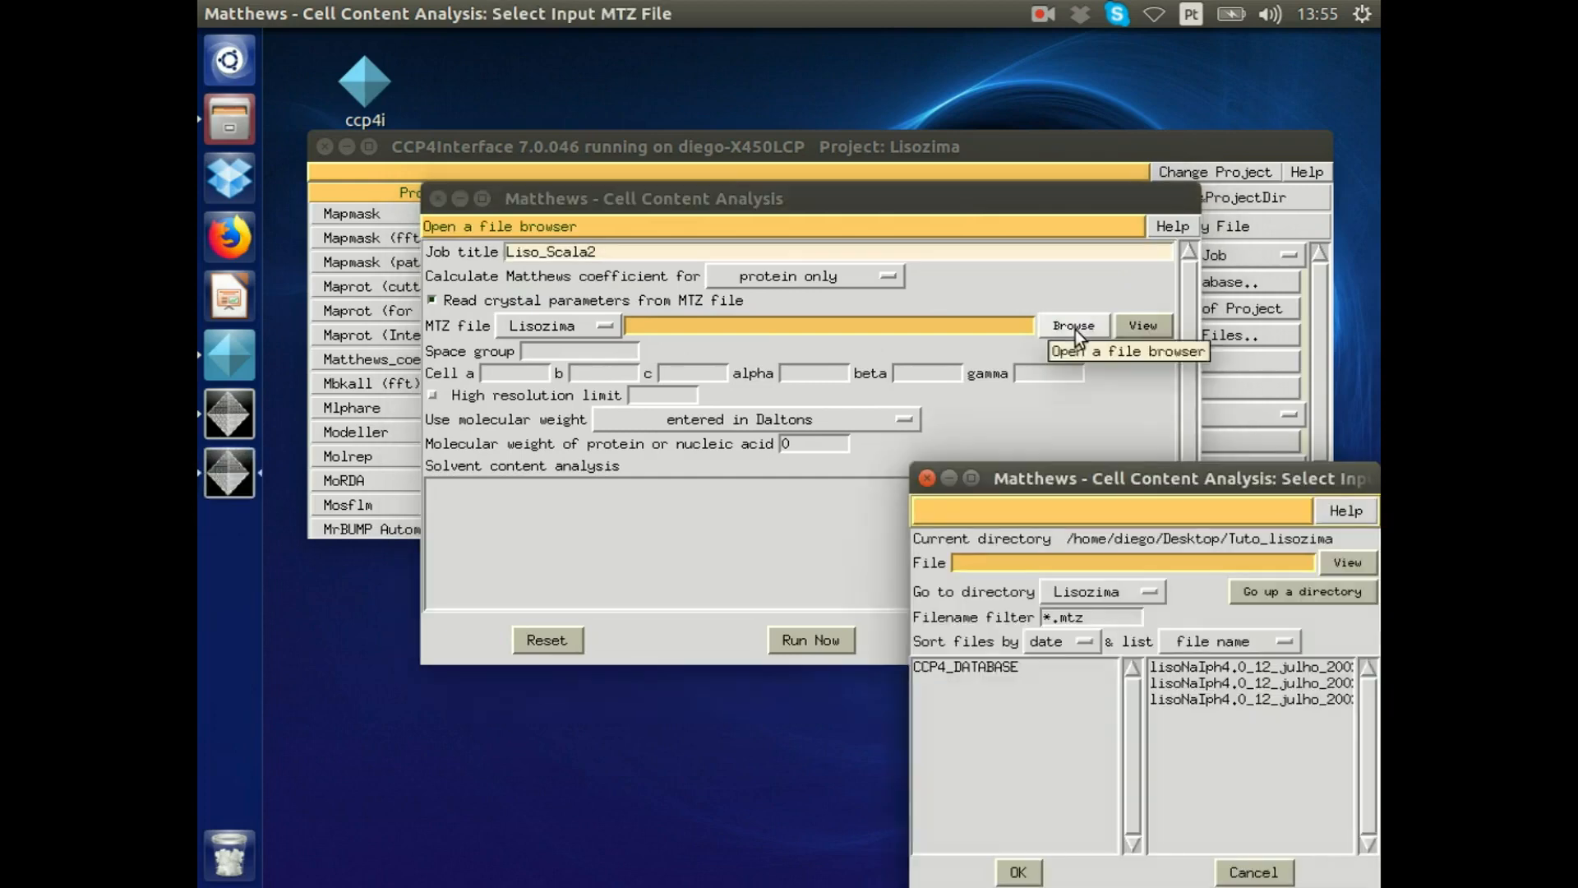
pyautogui.moveTo(1191, 470); pyautogui.dragTo(828, 395)
pyautogui.moveTo(1010, 594); pyautogui.dragTo(1358, 580)
pyautogui.click(1163, 589)
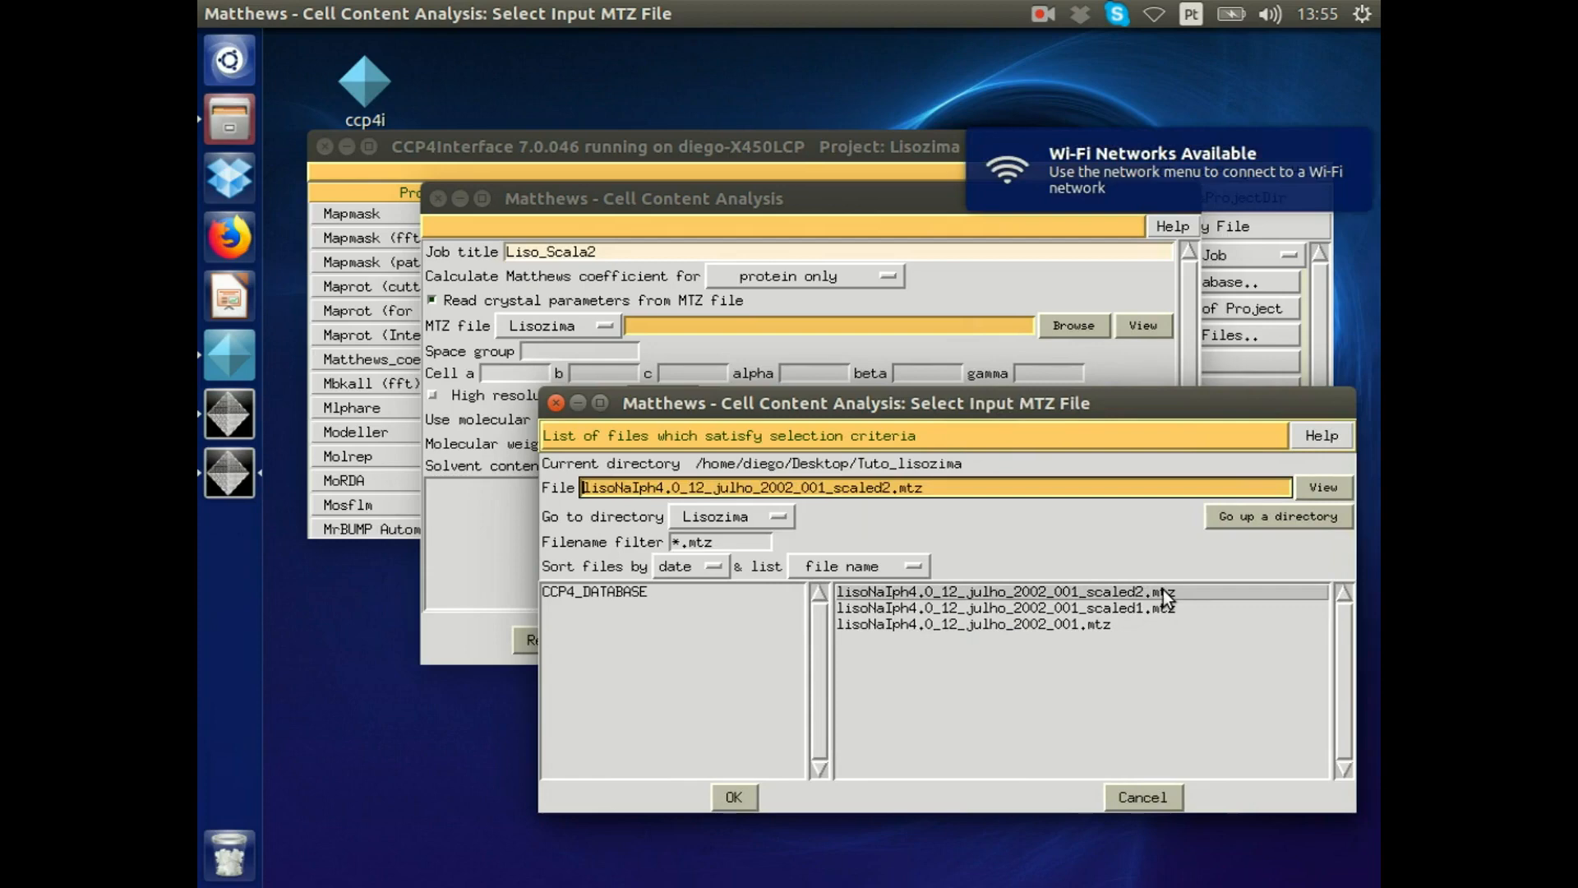
pyautogui.click(738, 796)
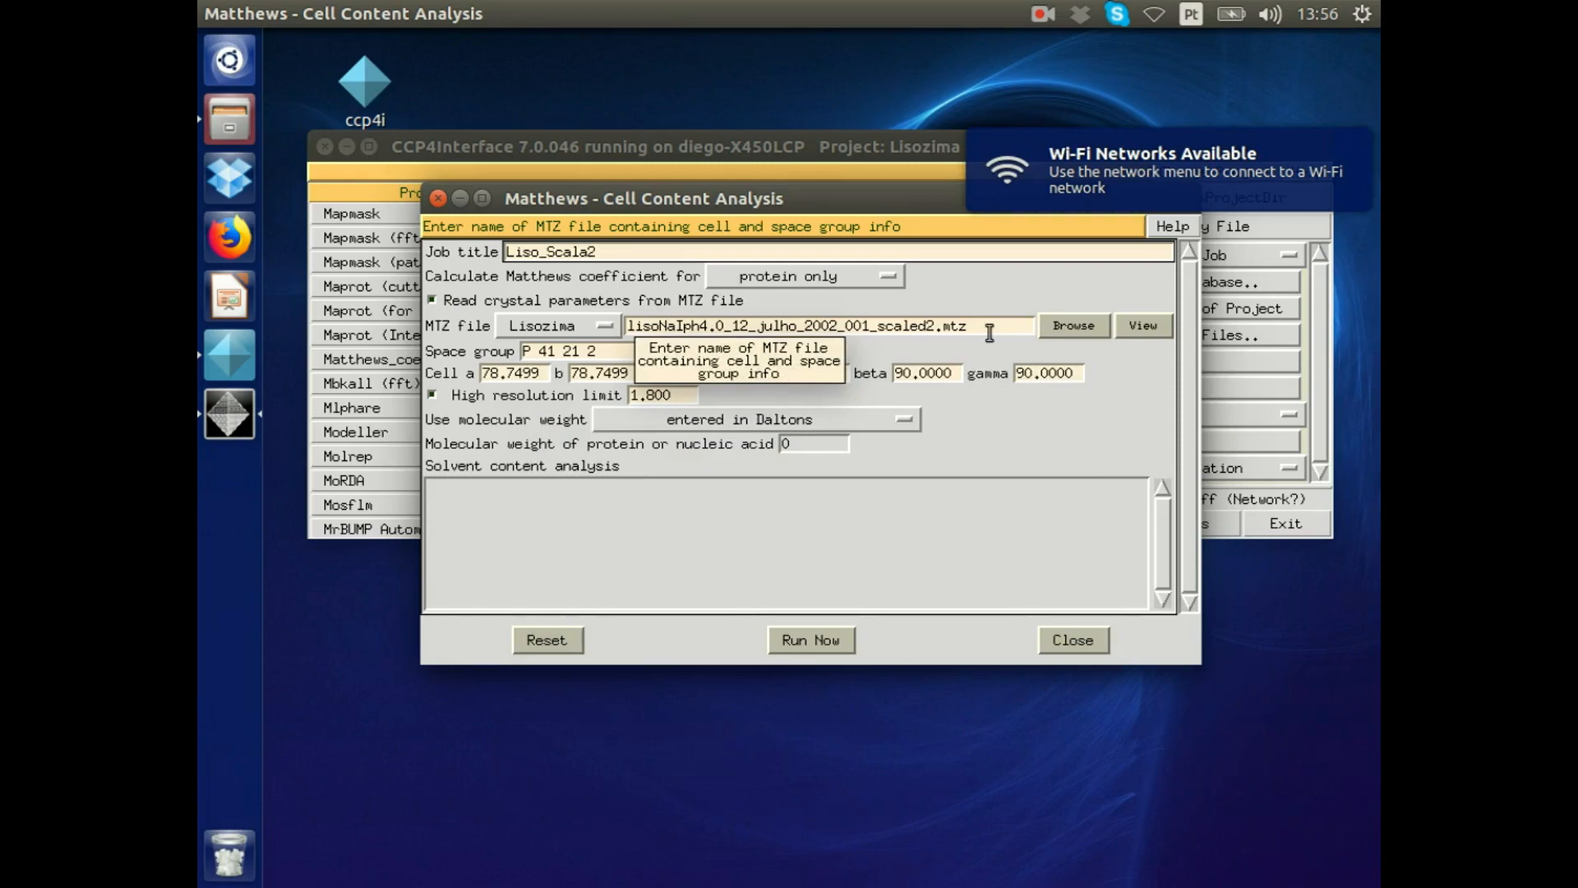
# Set the protein molecular weight to 14300.0 Daltons, run the Matthews analysis, and close its window.
pyautogui.moveTo(619, 350); pyautogui.dragTo(525, 352)
pyautogui.click(483, 371)
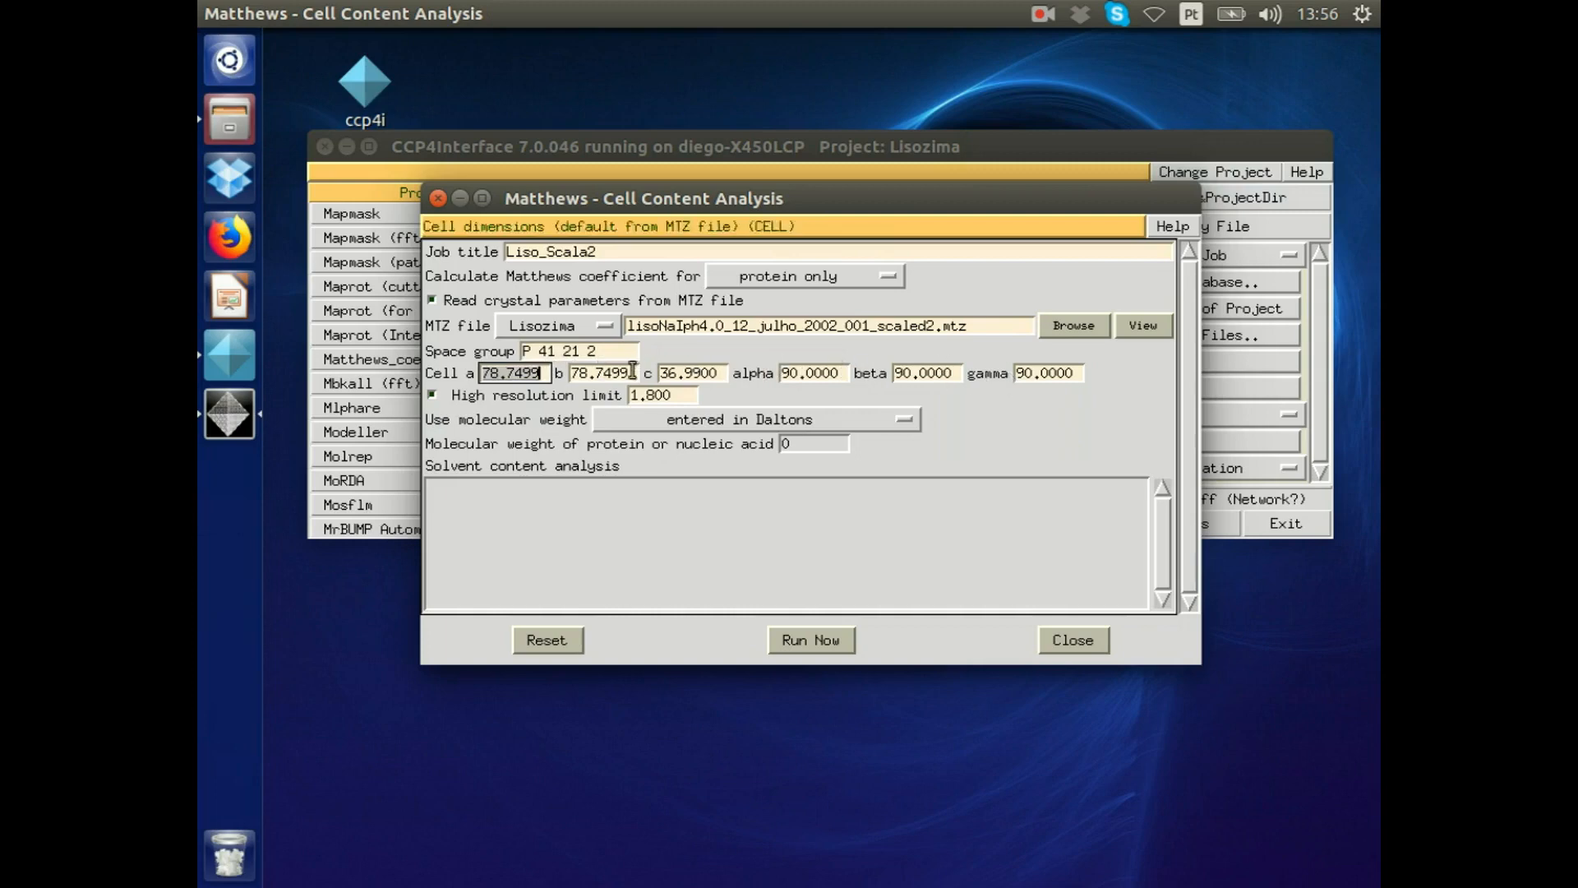
pyautogui.click(802, 371)
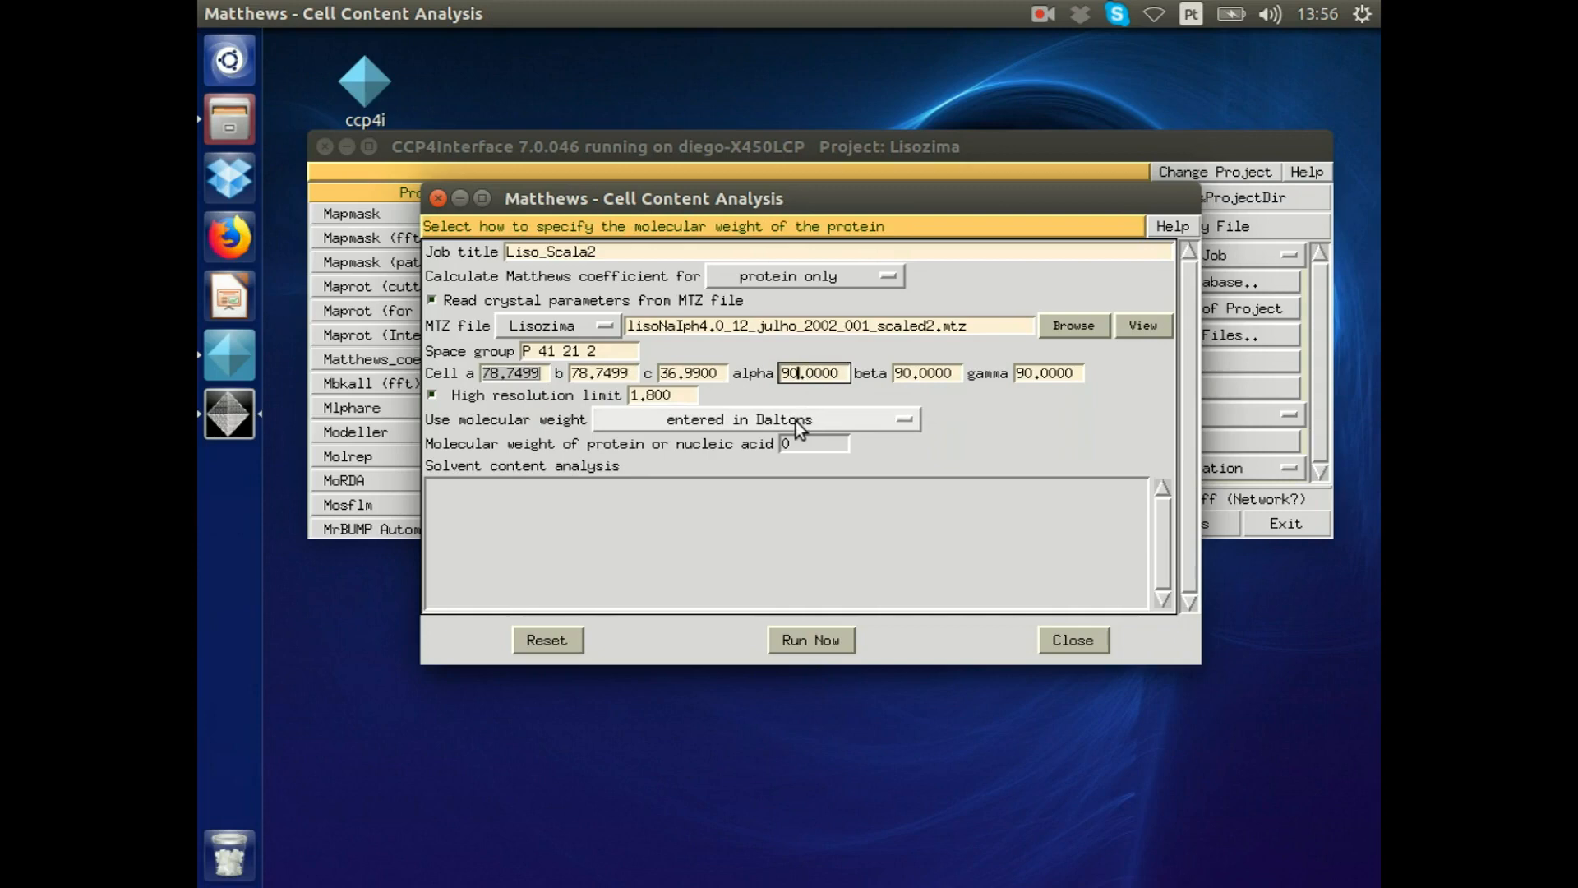
pyautogui.click(808, 443)
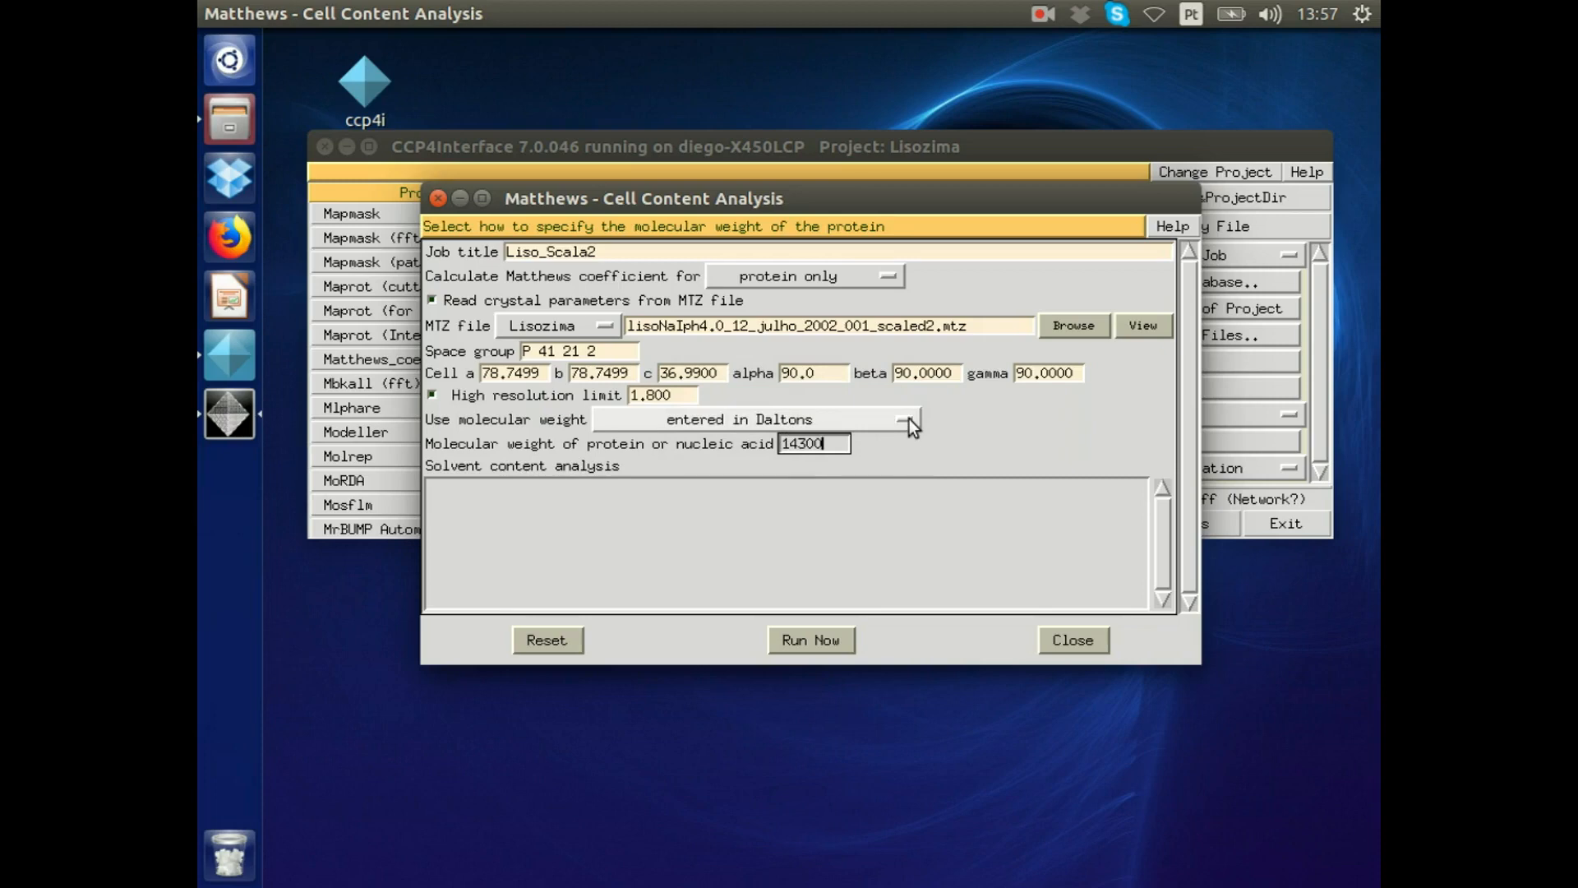
pyautogui.click(865, 422)
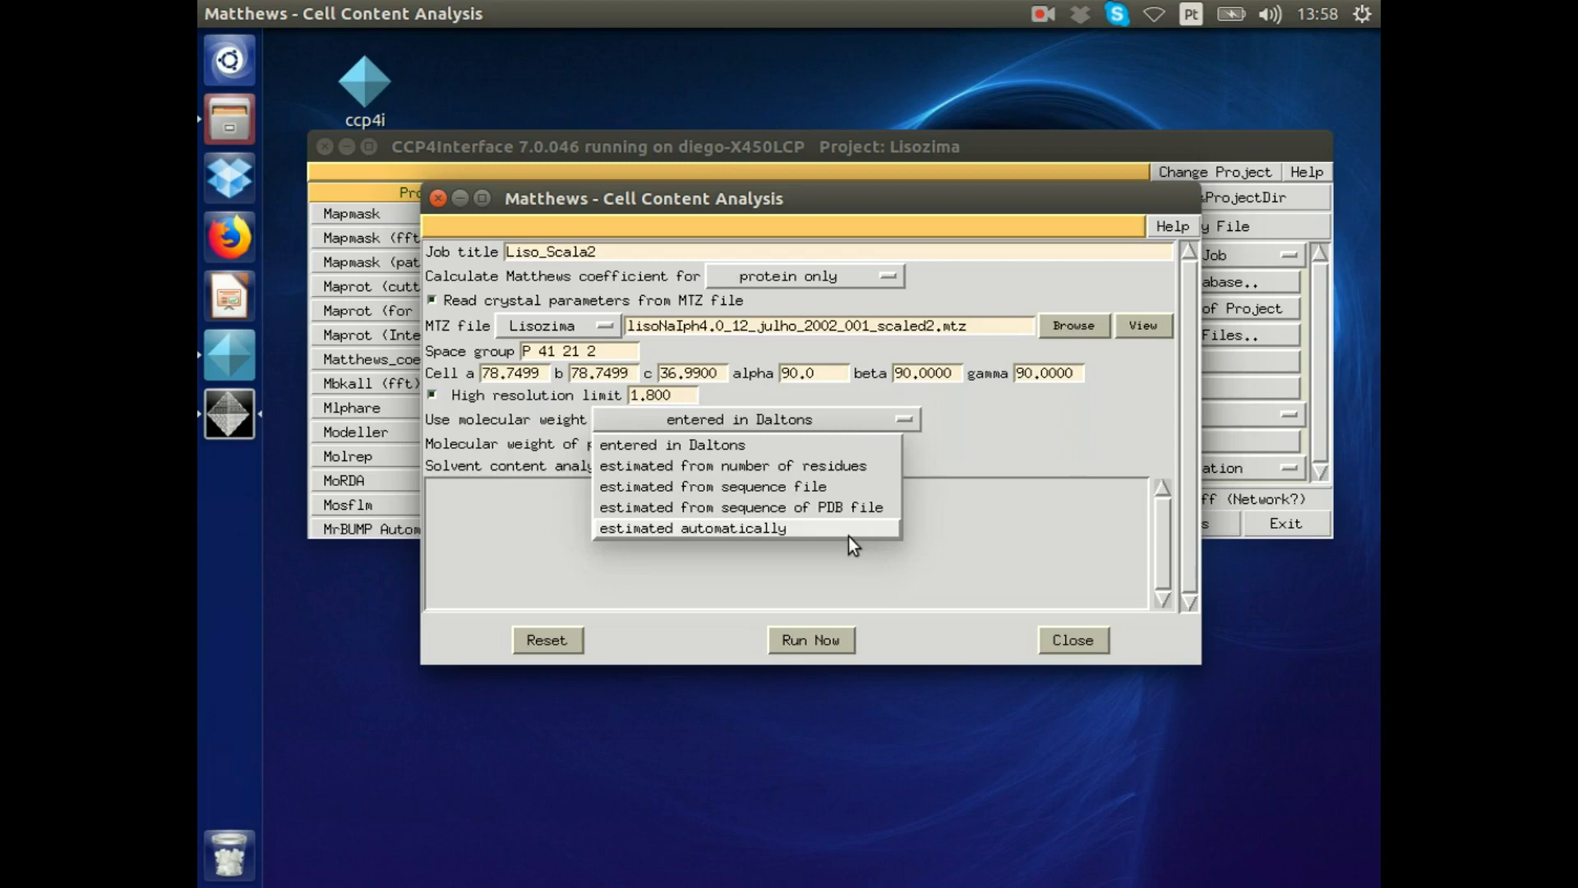
pyautogui.click(701, 727)
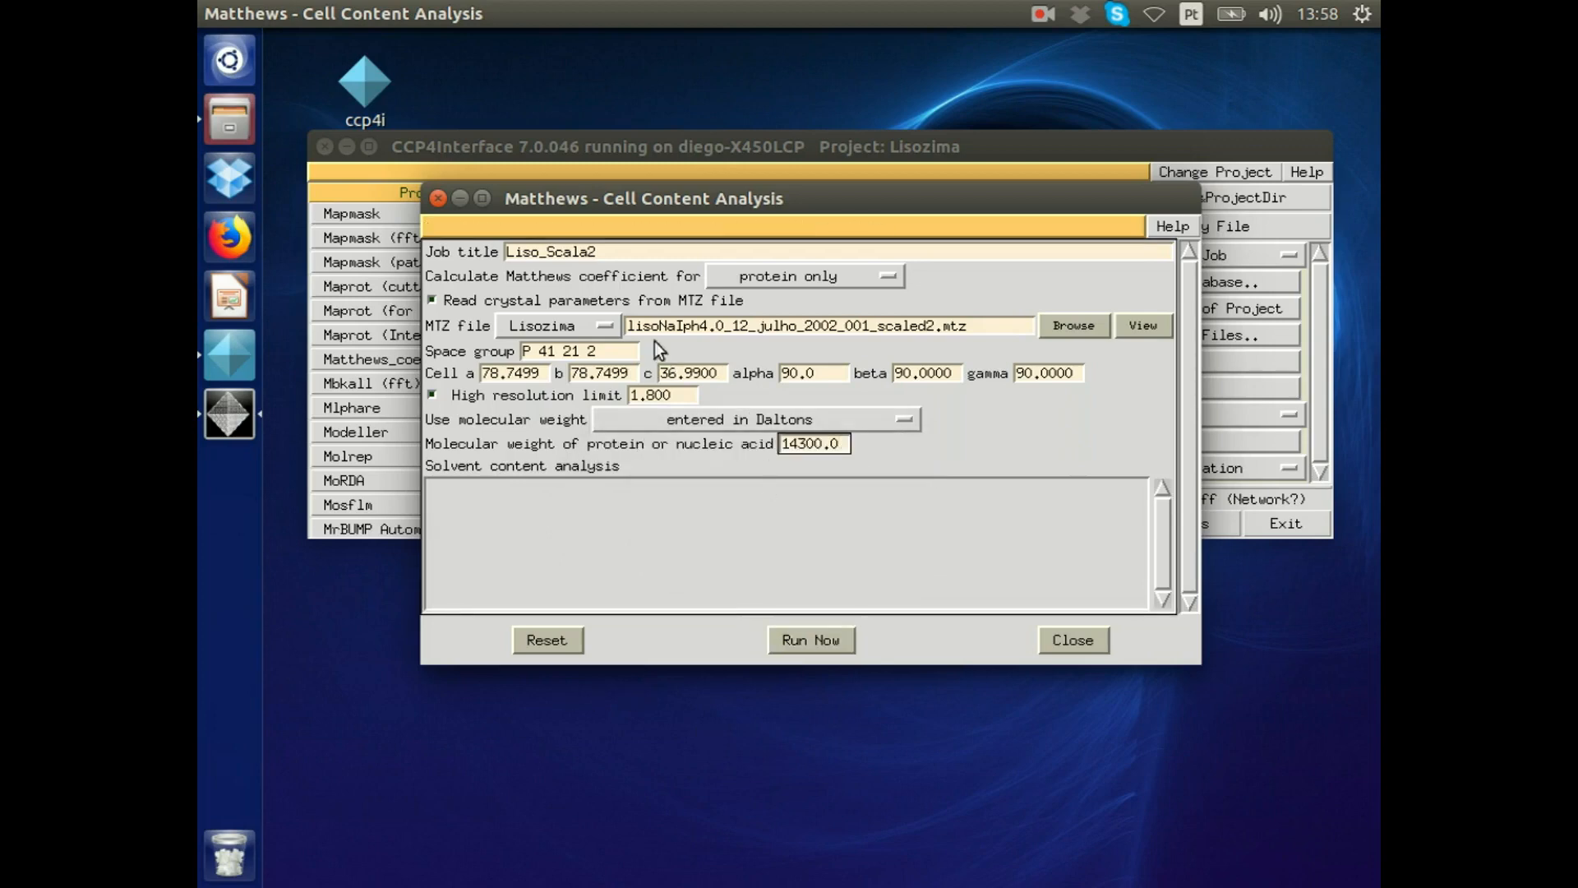
pyautogui.click(812, 641)
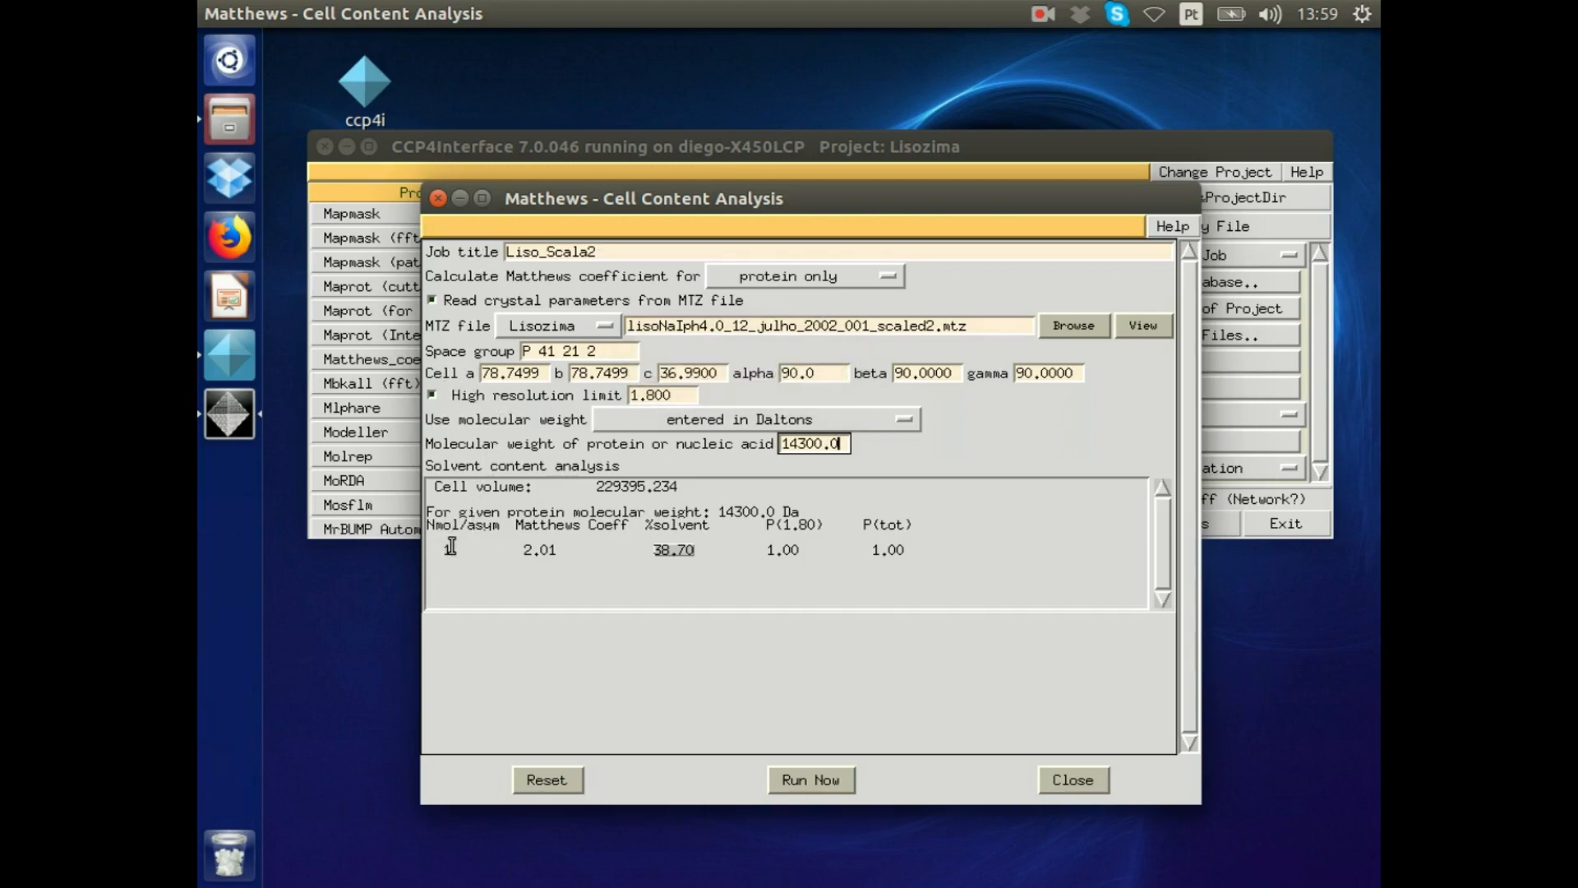
pyautogui.click(442, 203)
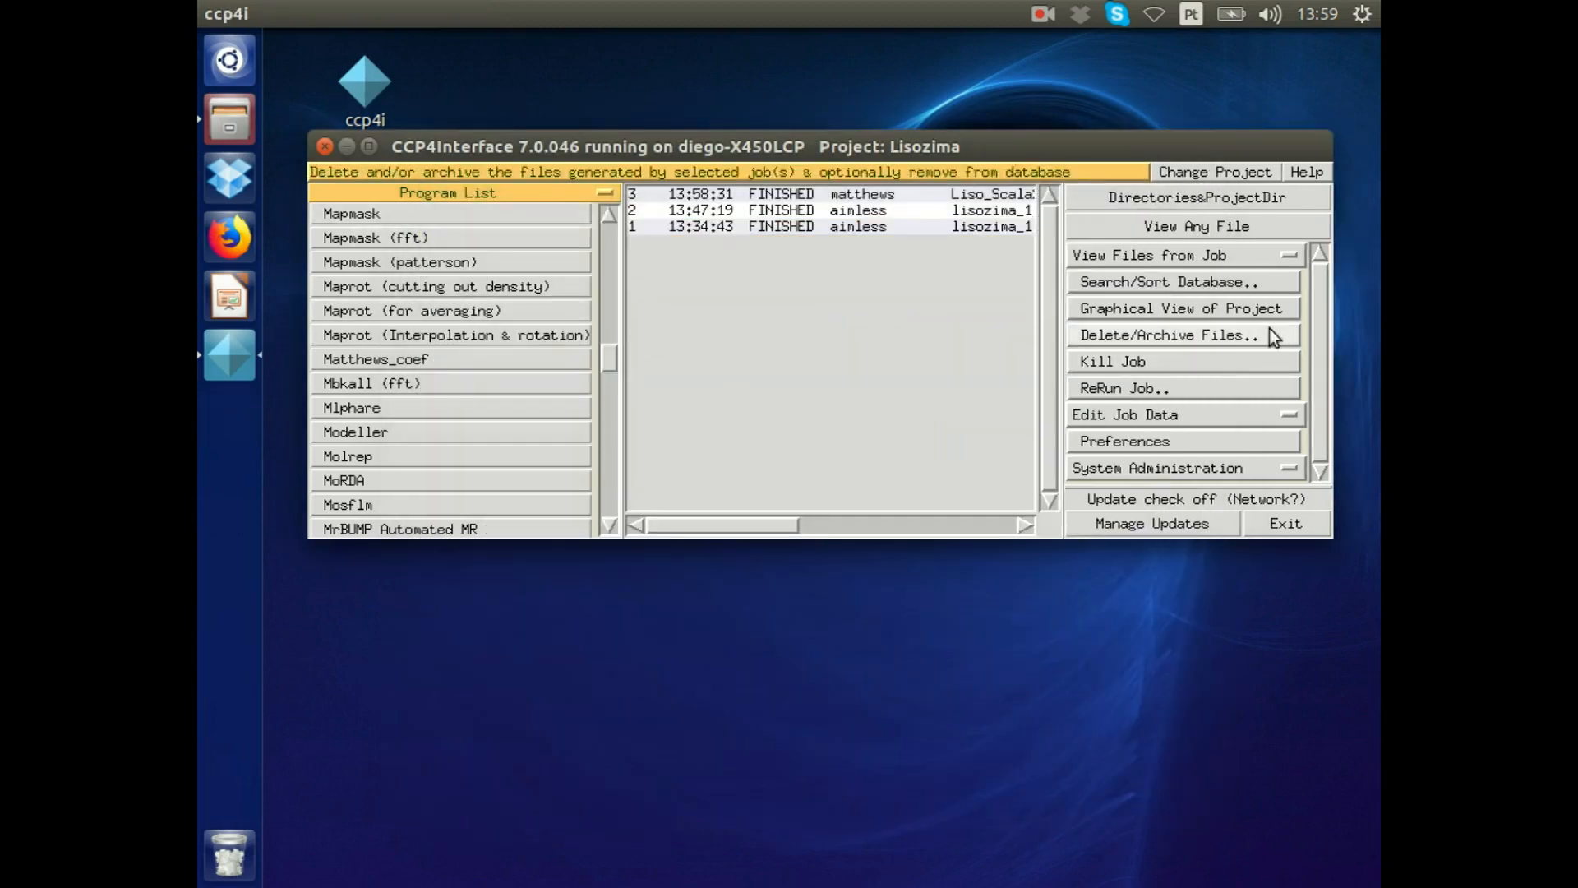
# Examine the solvent percentages for different numbers of molecules in the Matthews logs of the two 30-residue example jobs.
pyautogui.click(1197, 199)
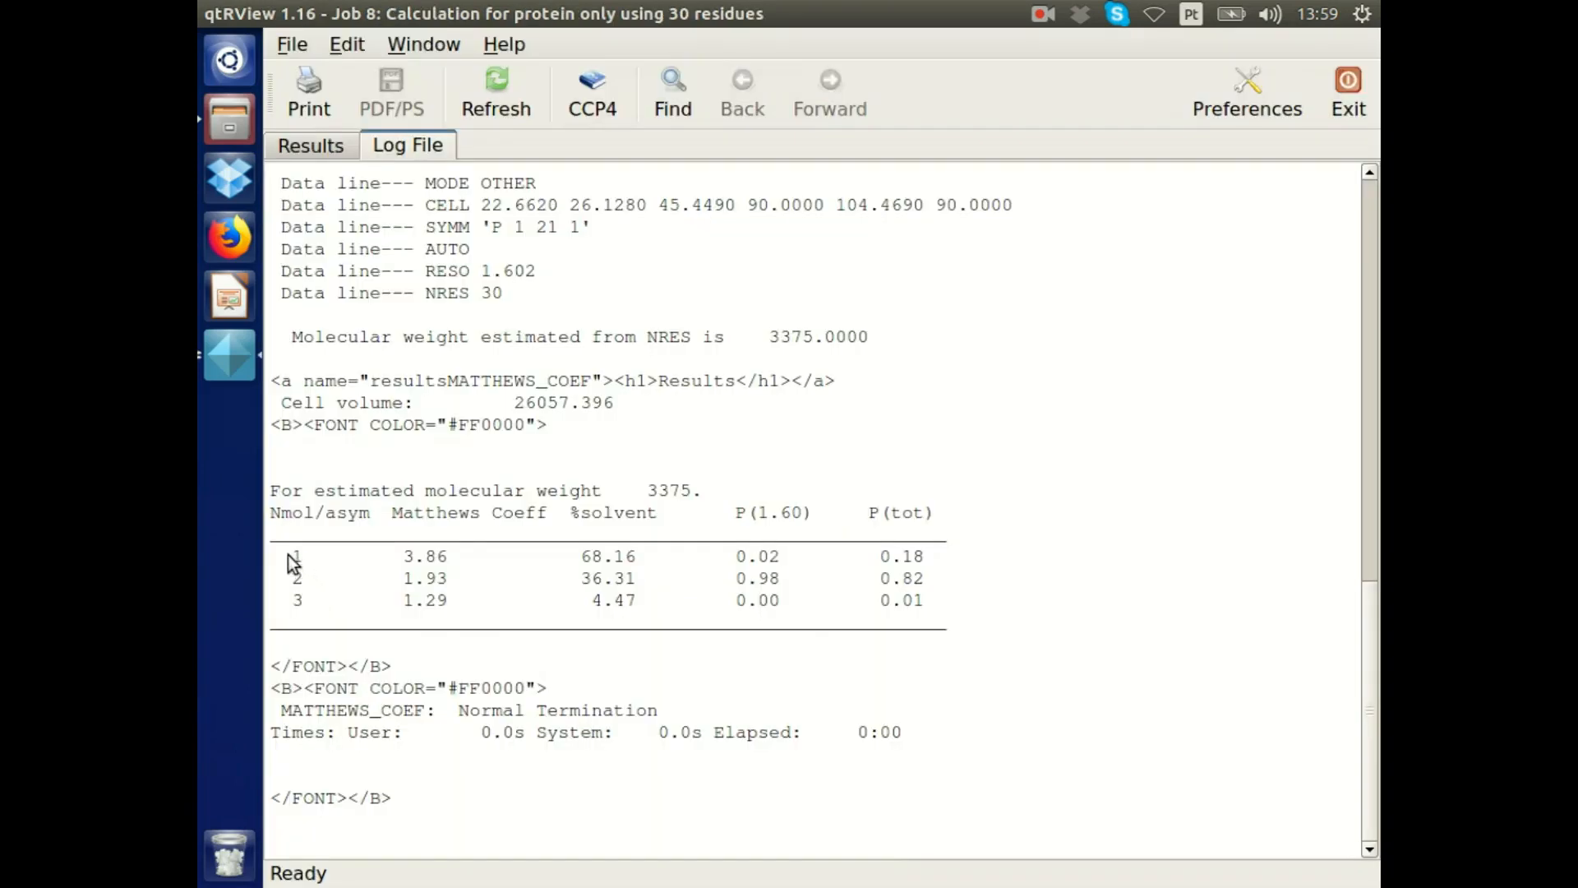
pyautogui.moveTo(580, 556); pyautogui.dragTo(612, 552)
pyautogui.moveTo(293, 578); pyautogui.dragTo(317, 570)
pyautogui.moveTo(580, 577); pyautogui.dragTo(636, 575)
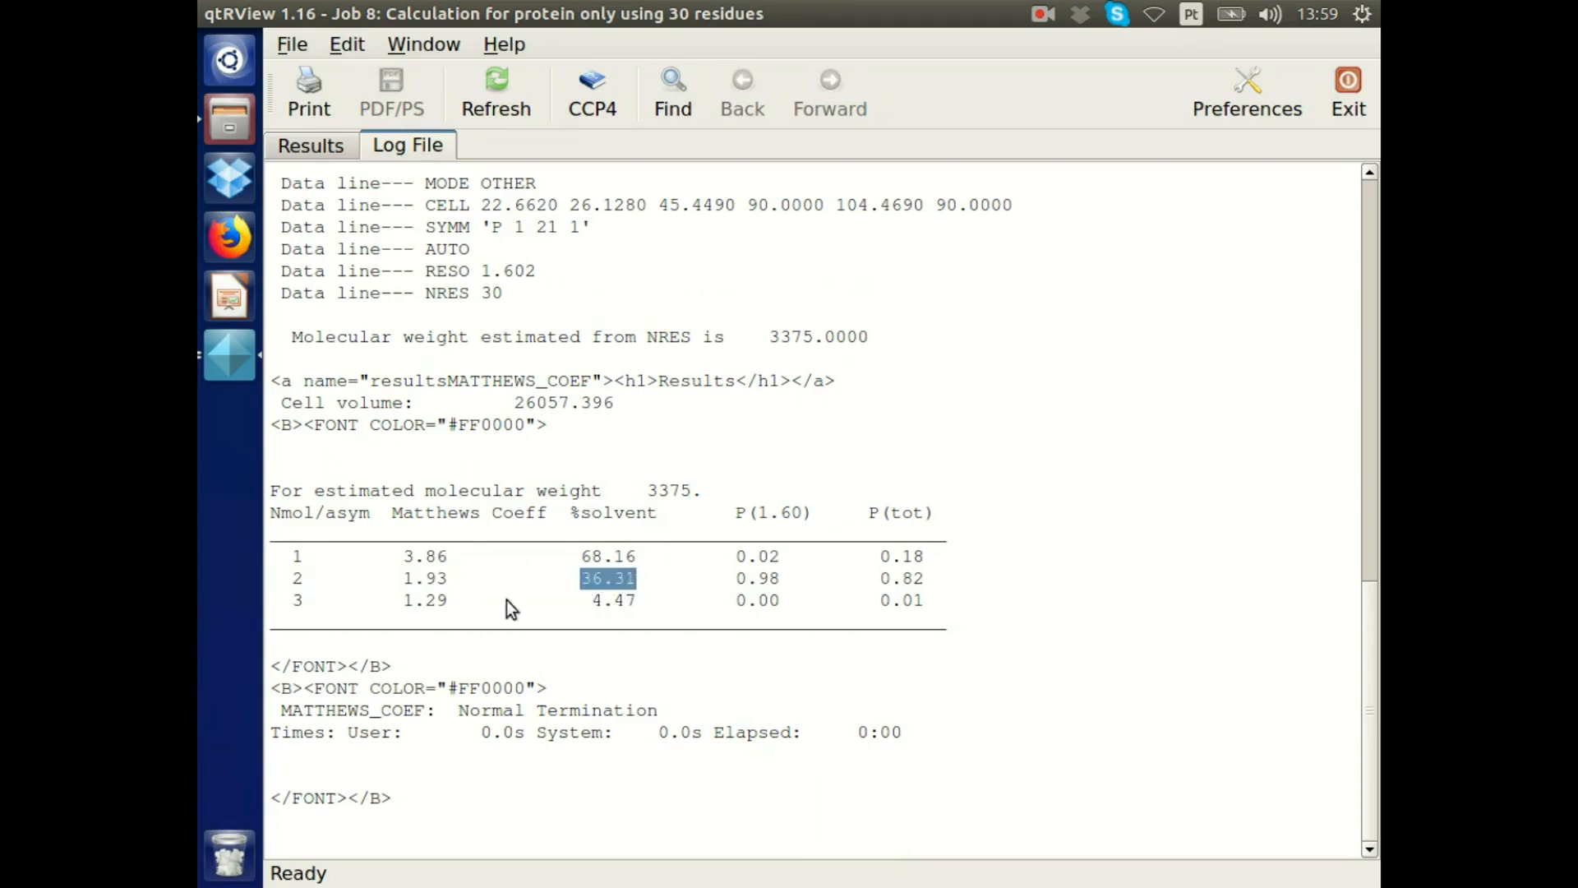
pyautogui.click(287, 610)
pyautogui.moveTo(594, 603); pyautogui.dragTo(211, 579)
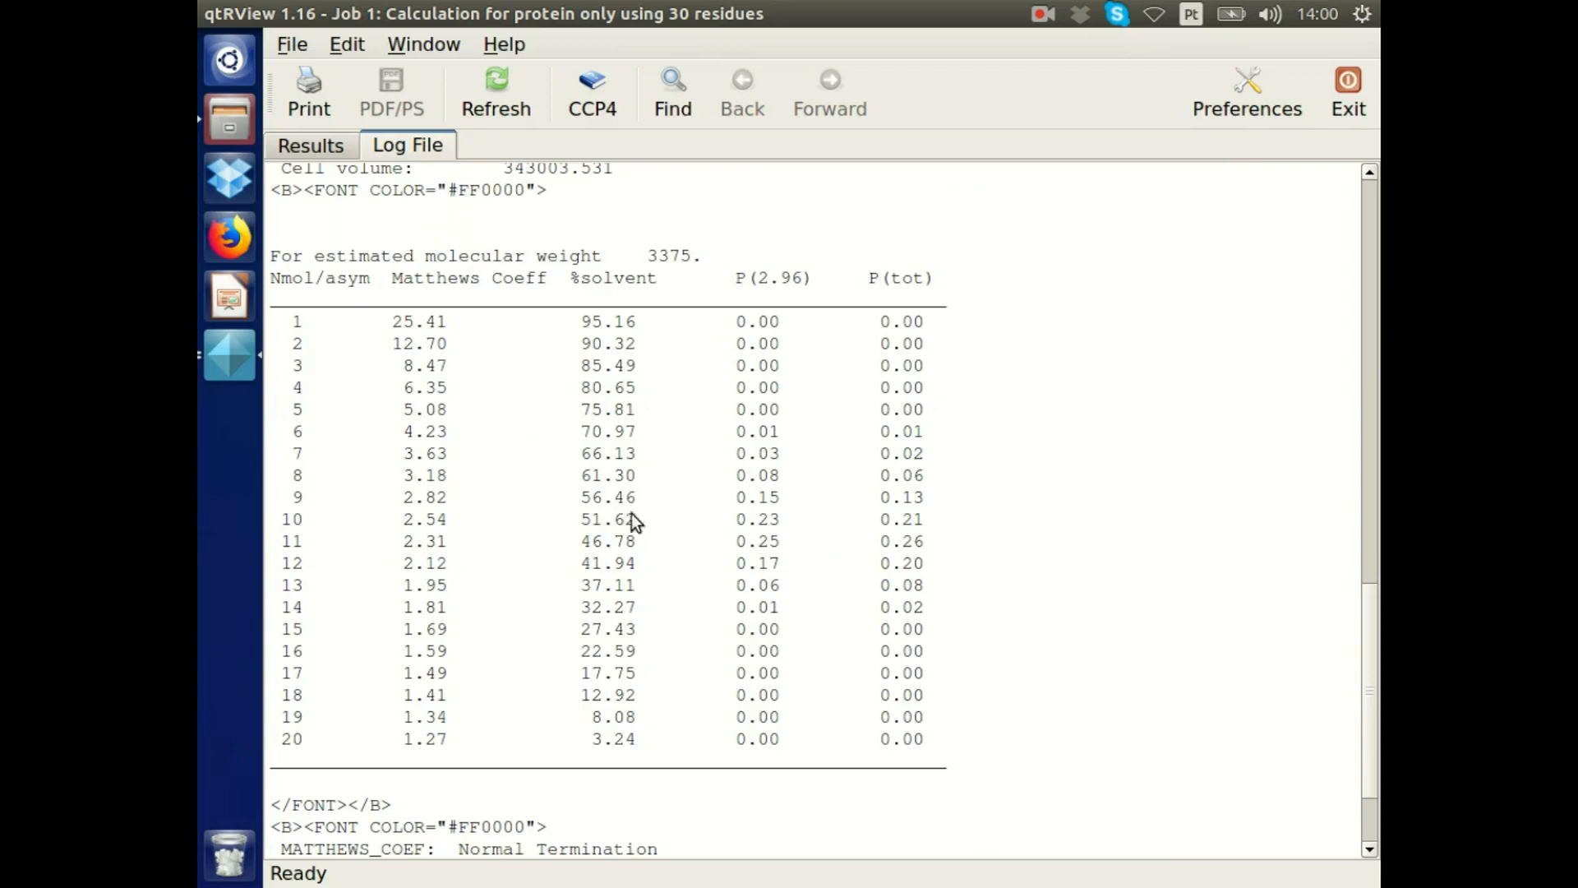
pyautogui.moveTo(275, 522); pyautogui.dragTo(649, 523)
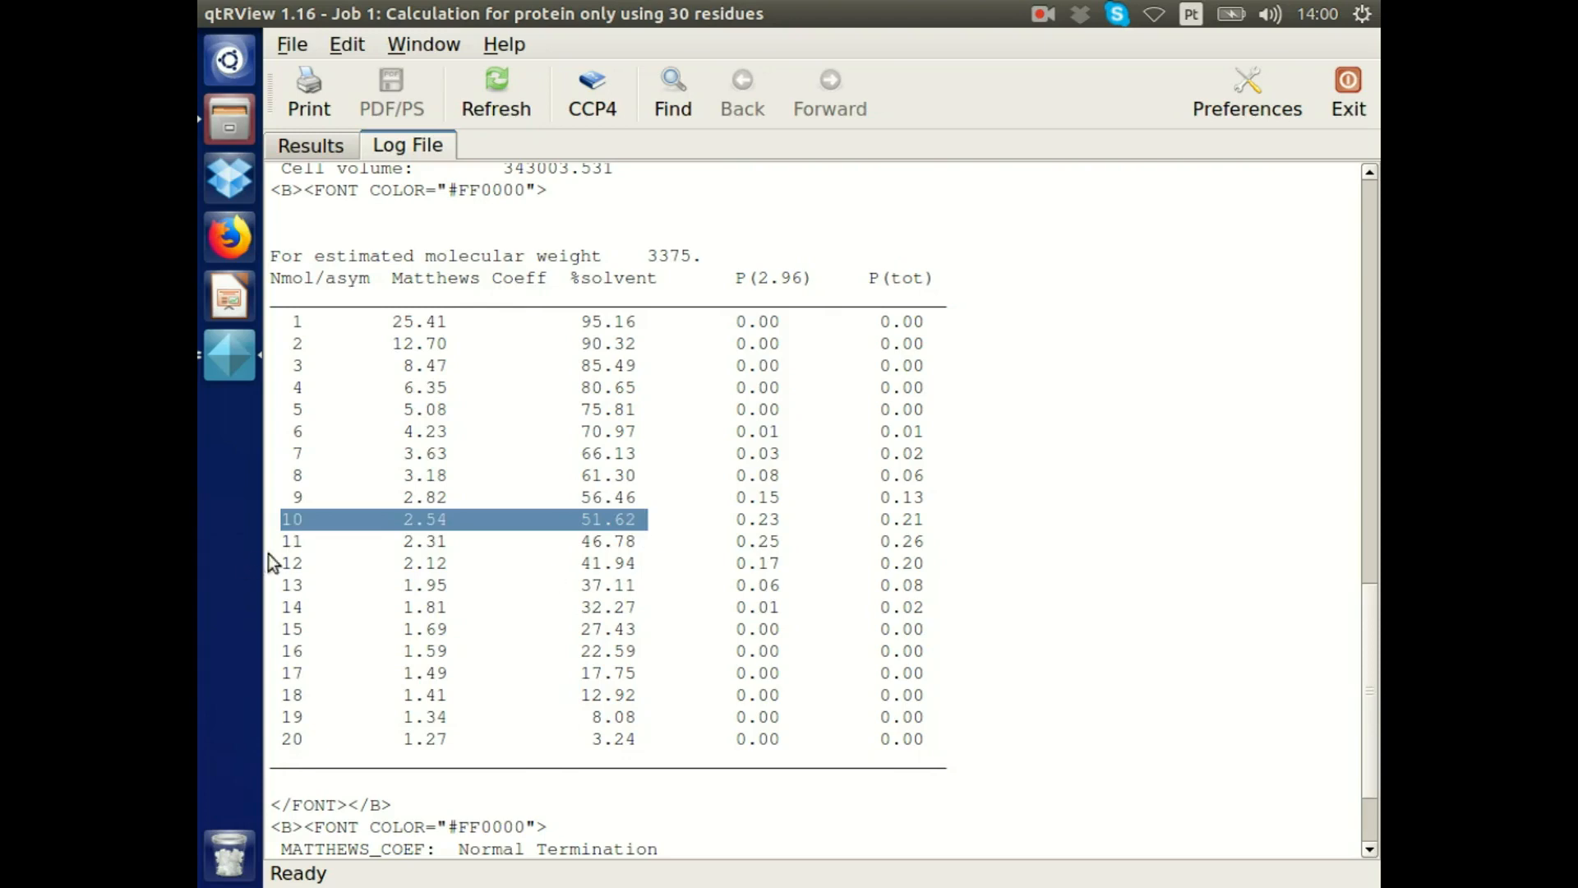
pyautogui.moveTo(278, 563); pyautogui.dragTo(634, 565)
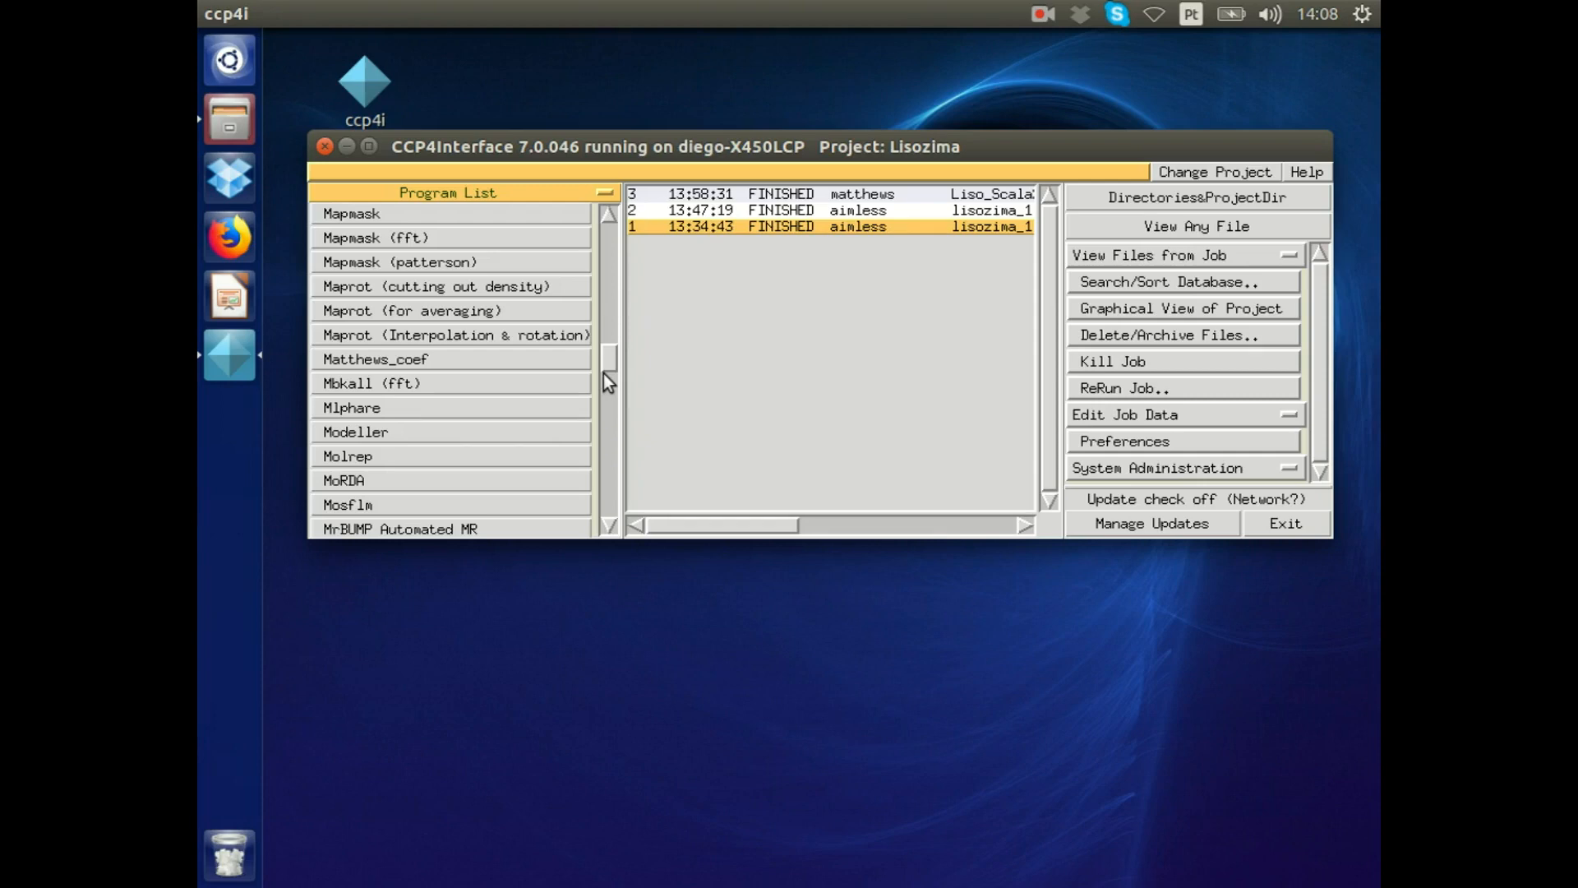
# Open the Phaser MR molecular replacement task and title the job Liso_1.
pyautogui.scroll(-8, 609, 370)
pyautogui.moveTo(617, 398); pyautogui.dragTo(617, 406)
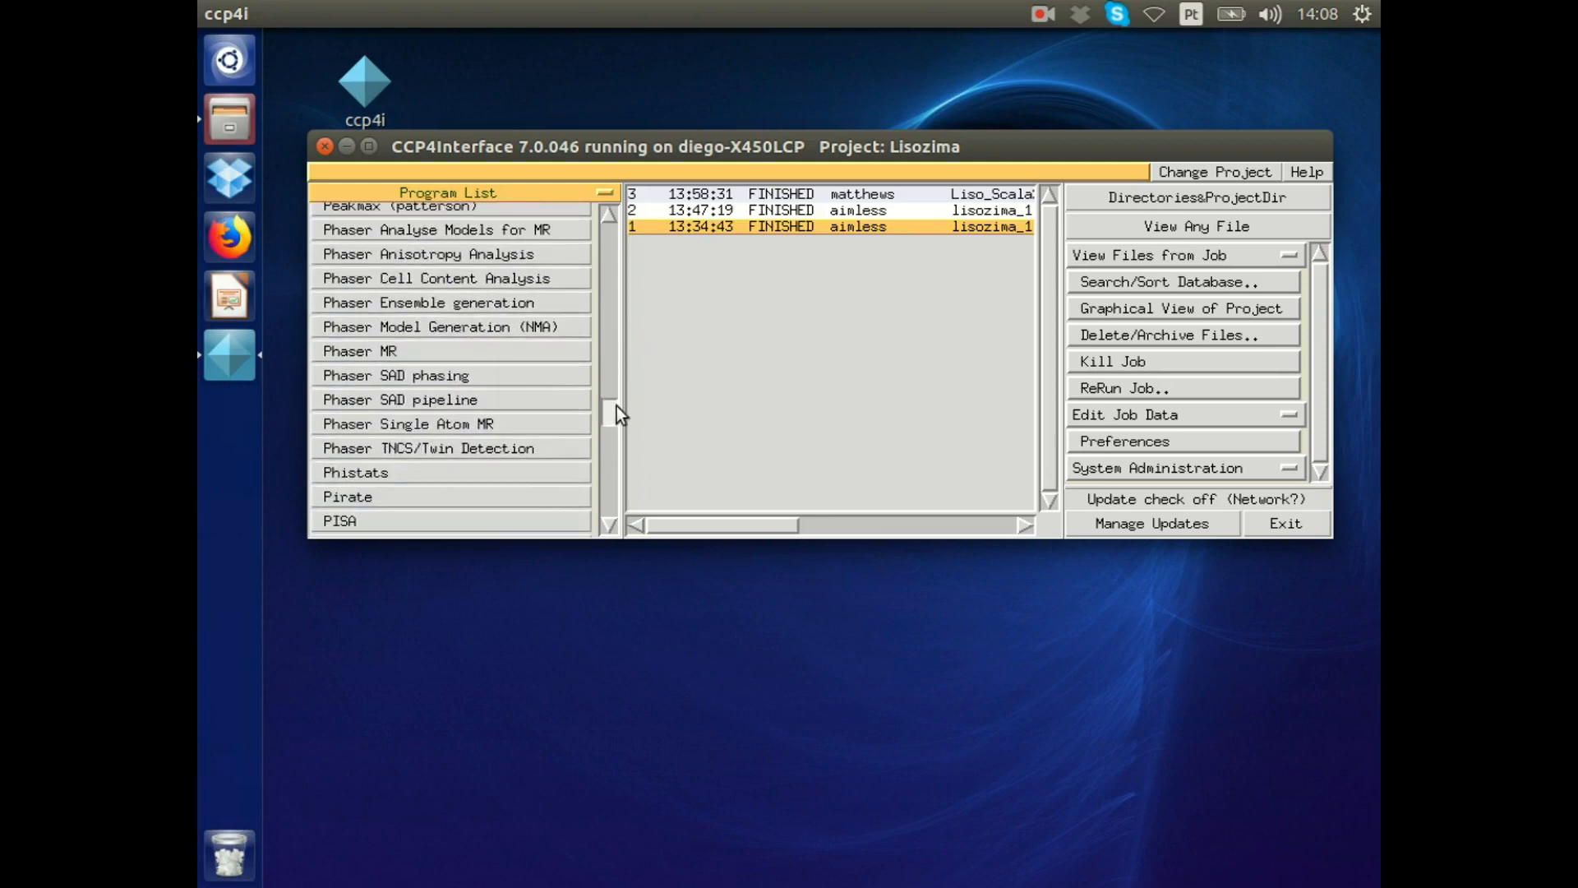
pyautogui.click(419, 352)
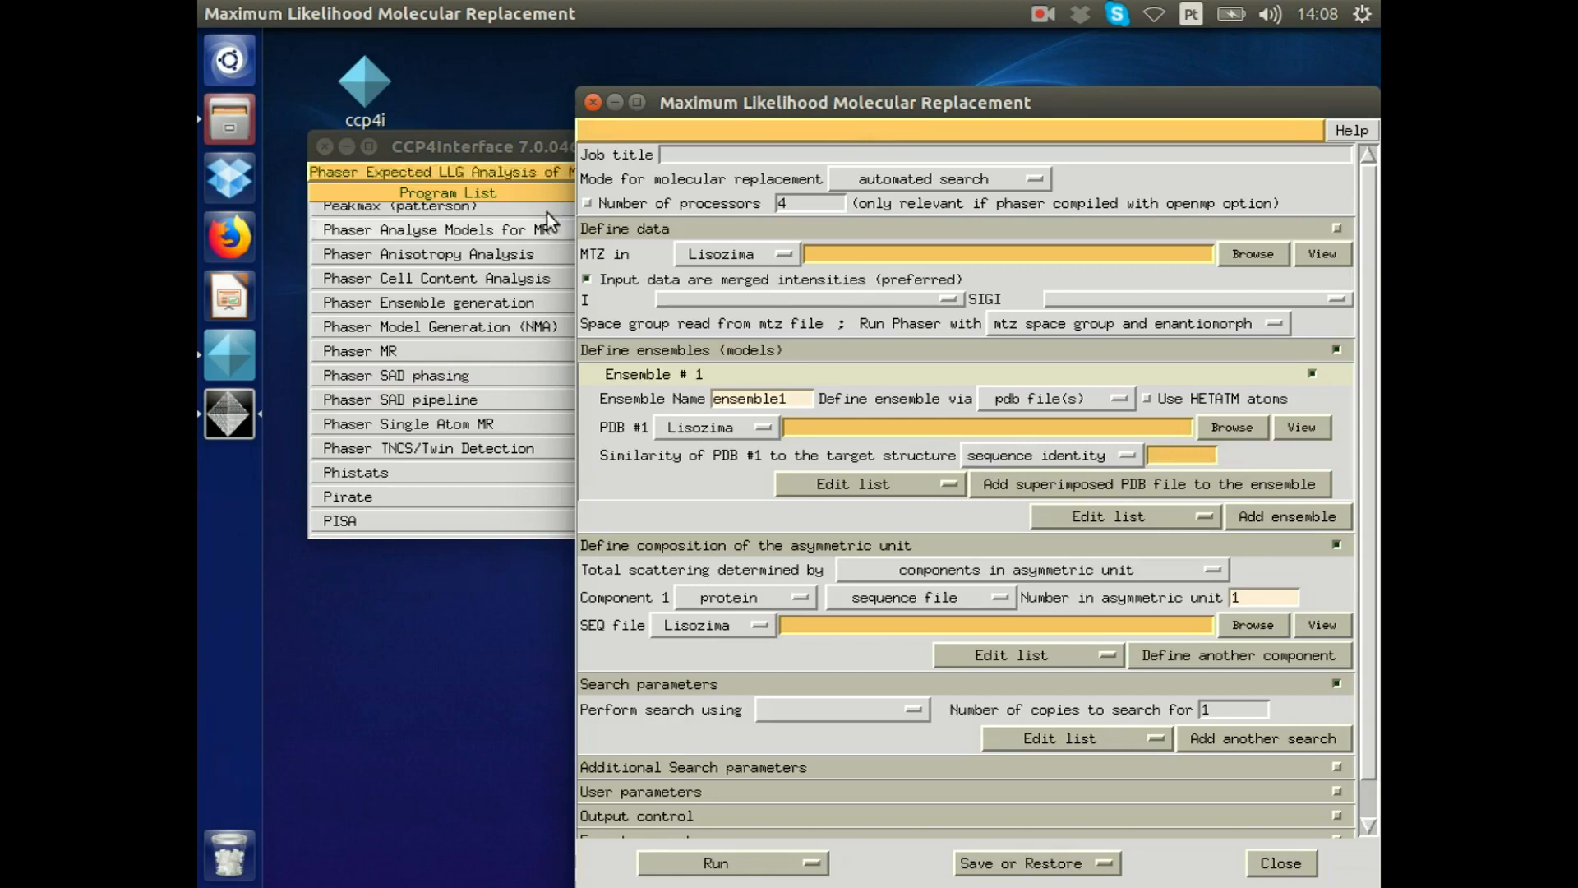
pyautogui.click(664, 156)
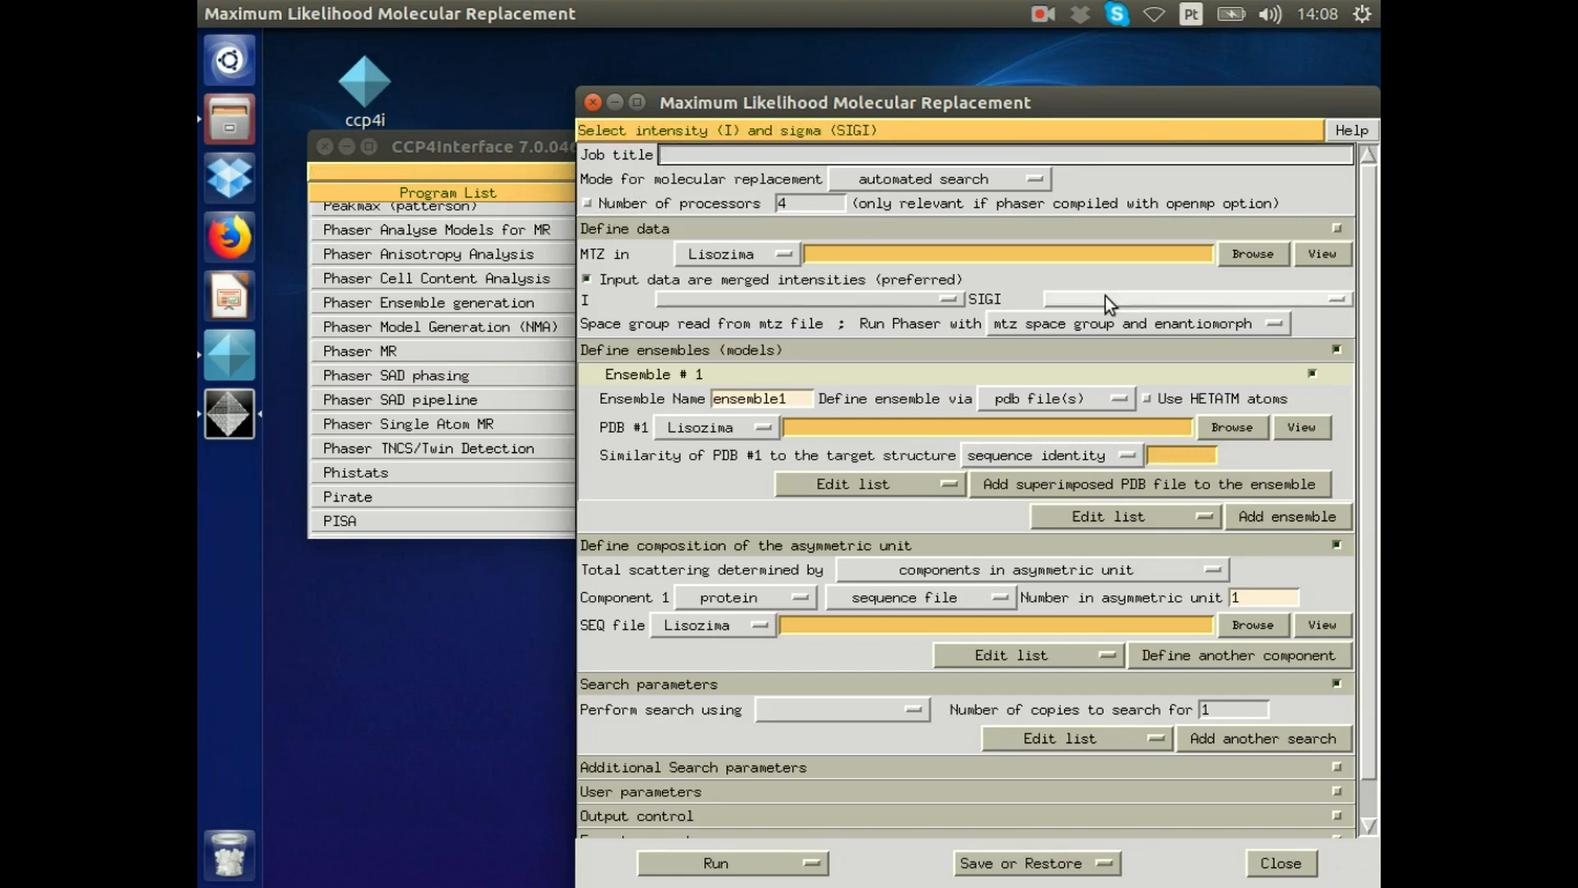
pyautogui.write('Liso_1')
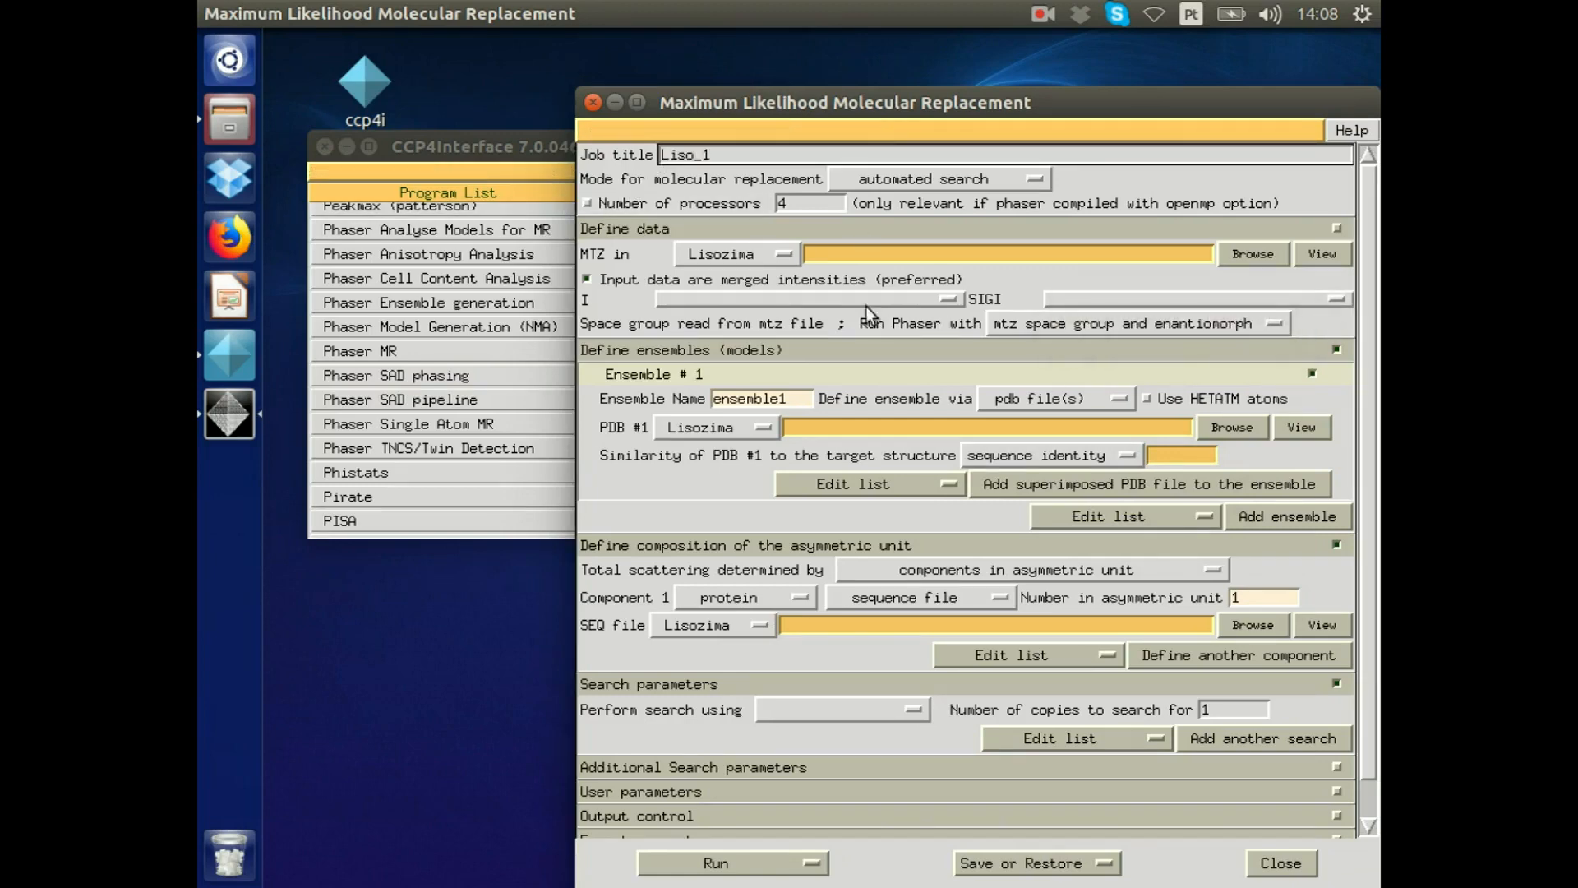
pyautogui.moveTo(794, 100); pyautogui.dragTo(716, 102)
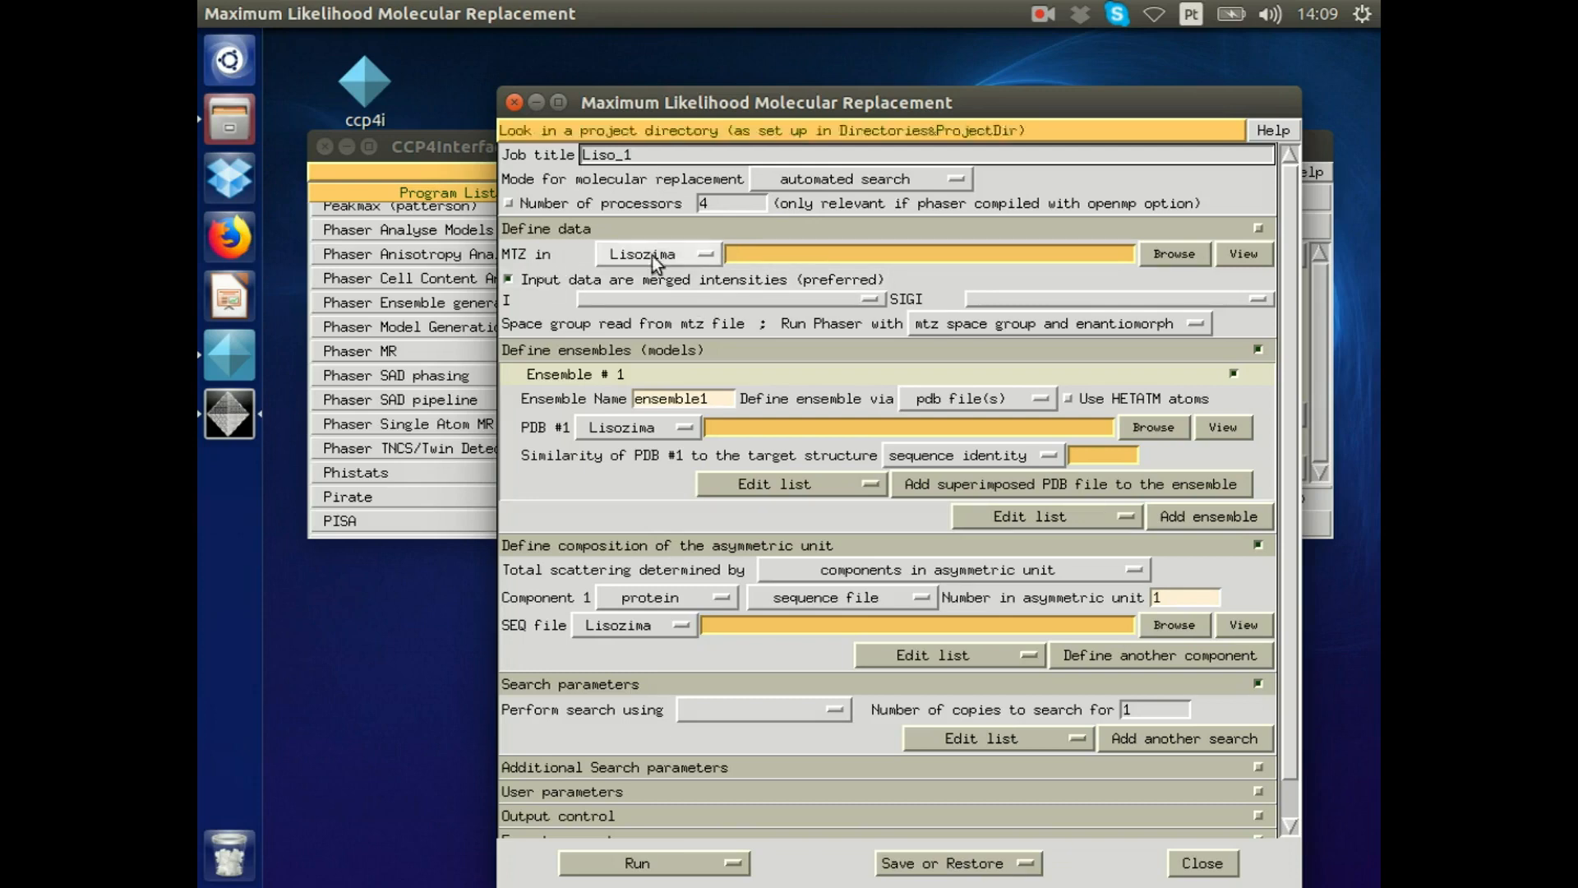
# Load lisoNaIph4.0_12_julho_2002_001_scaled2.mtz as the input data for the molecular replacement job.
pyautogui.click(1176, 255)
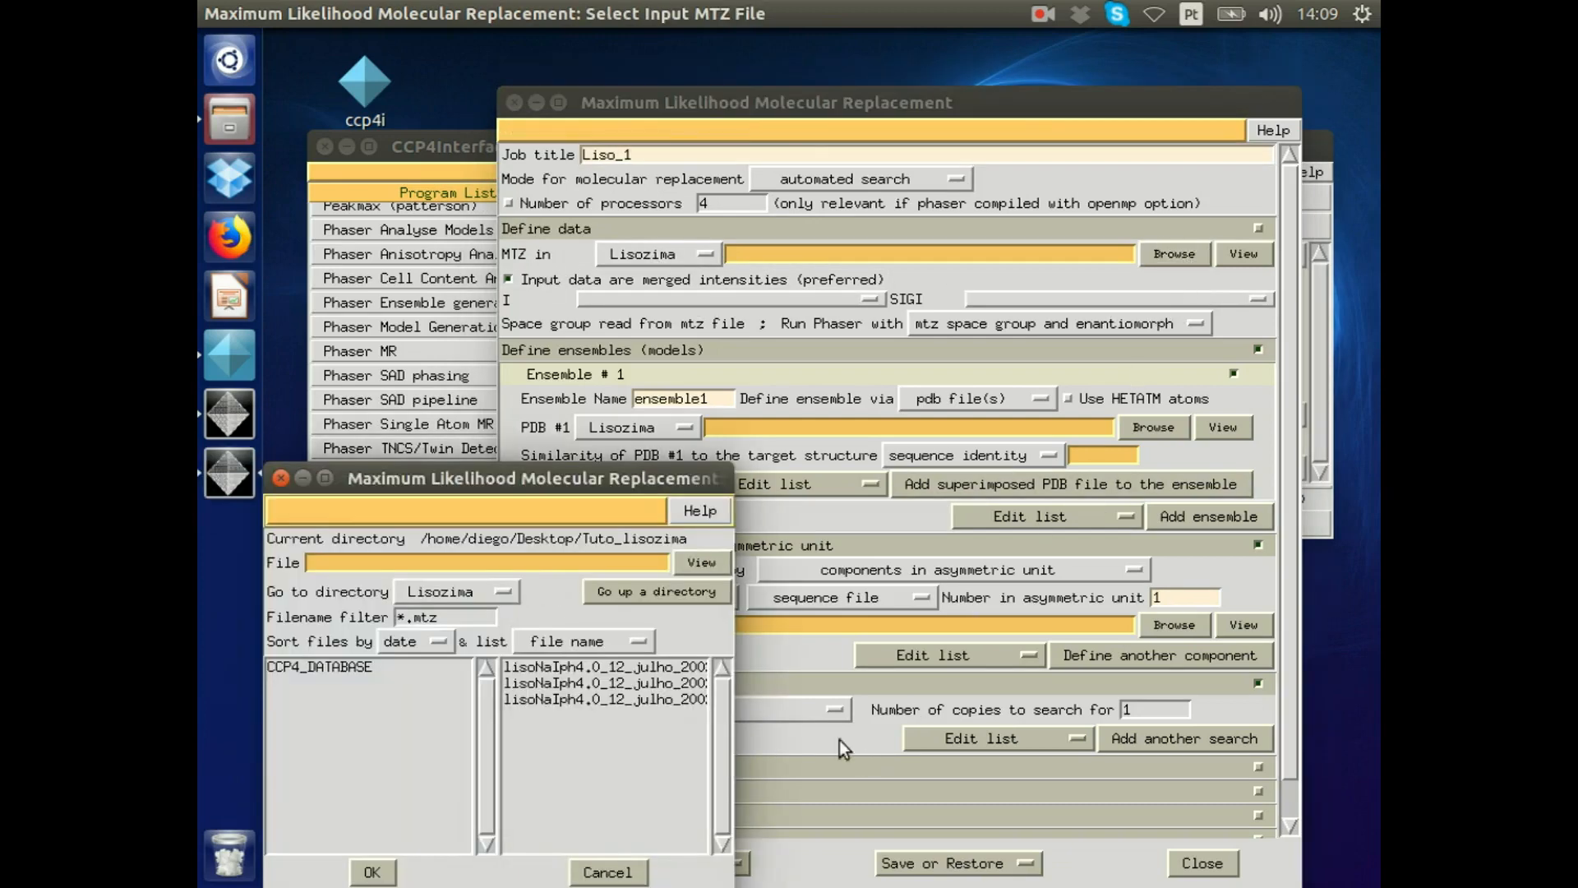
pyautogui.moveTo(729, 672); pyautogui.dragTo(1231, 672)
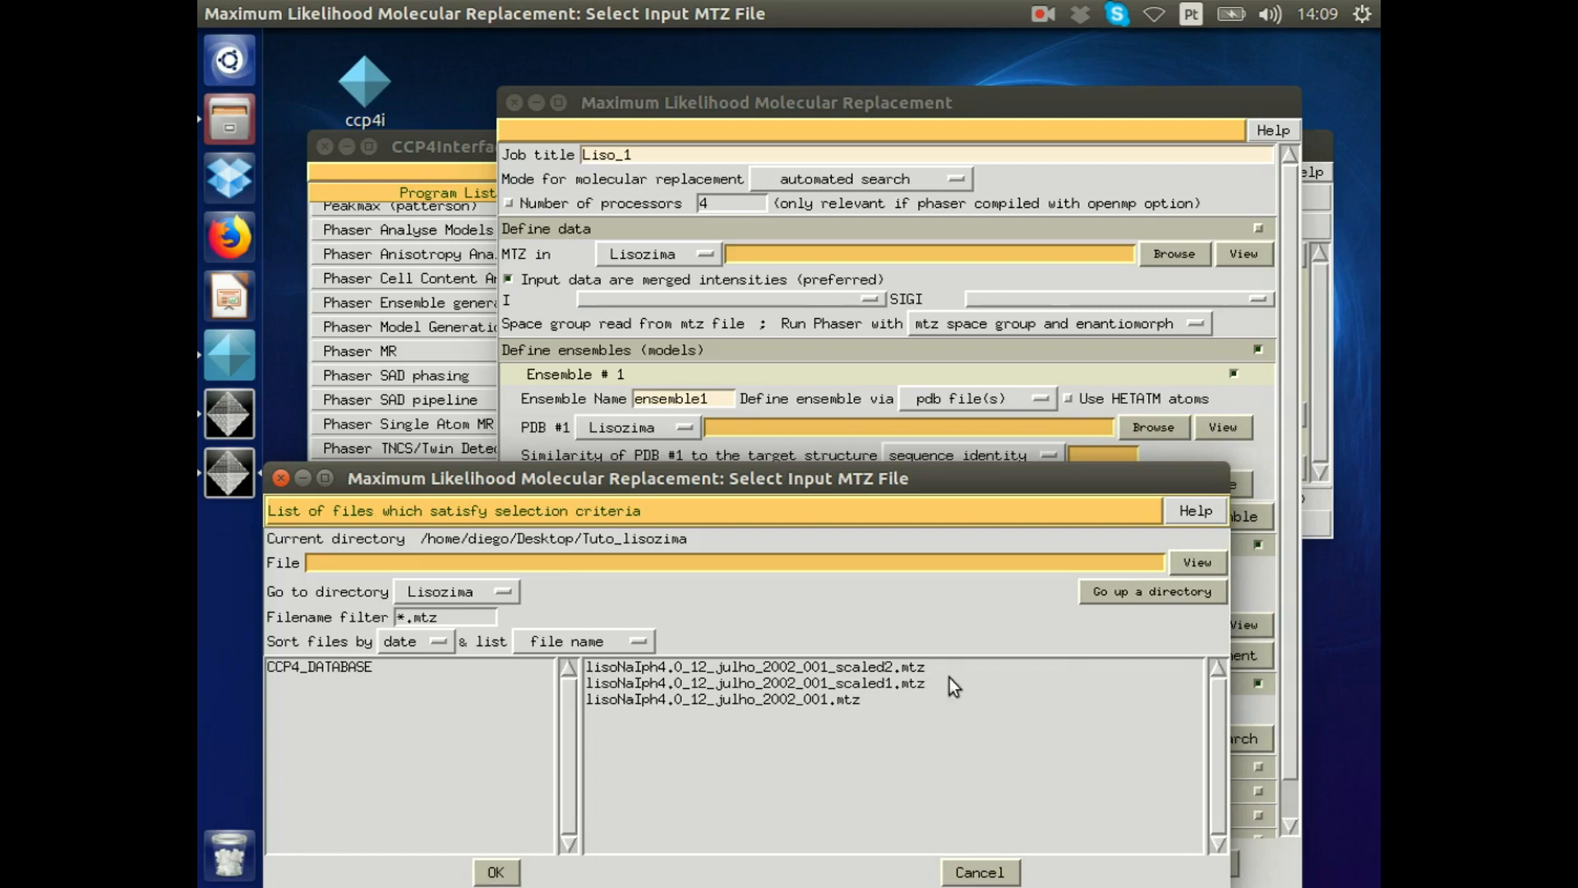
pyautogui.click(916, 668)
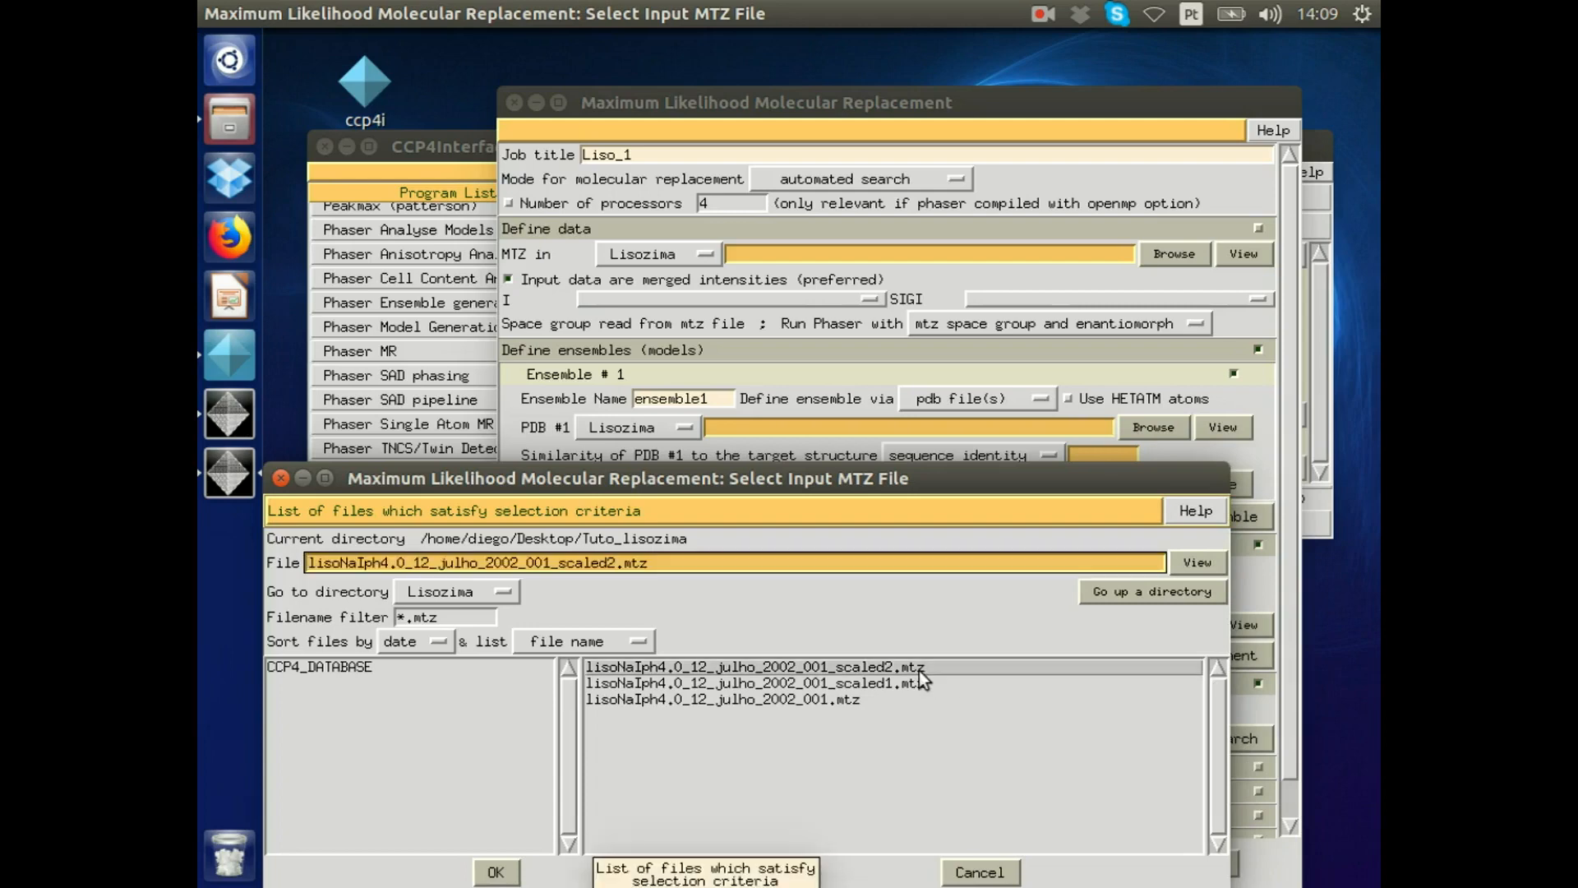
pyautogui.doubleClick(920, 668)
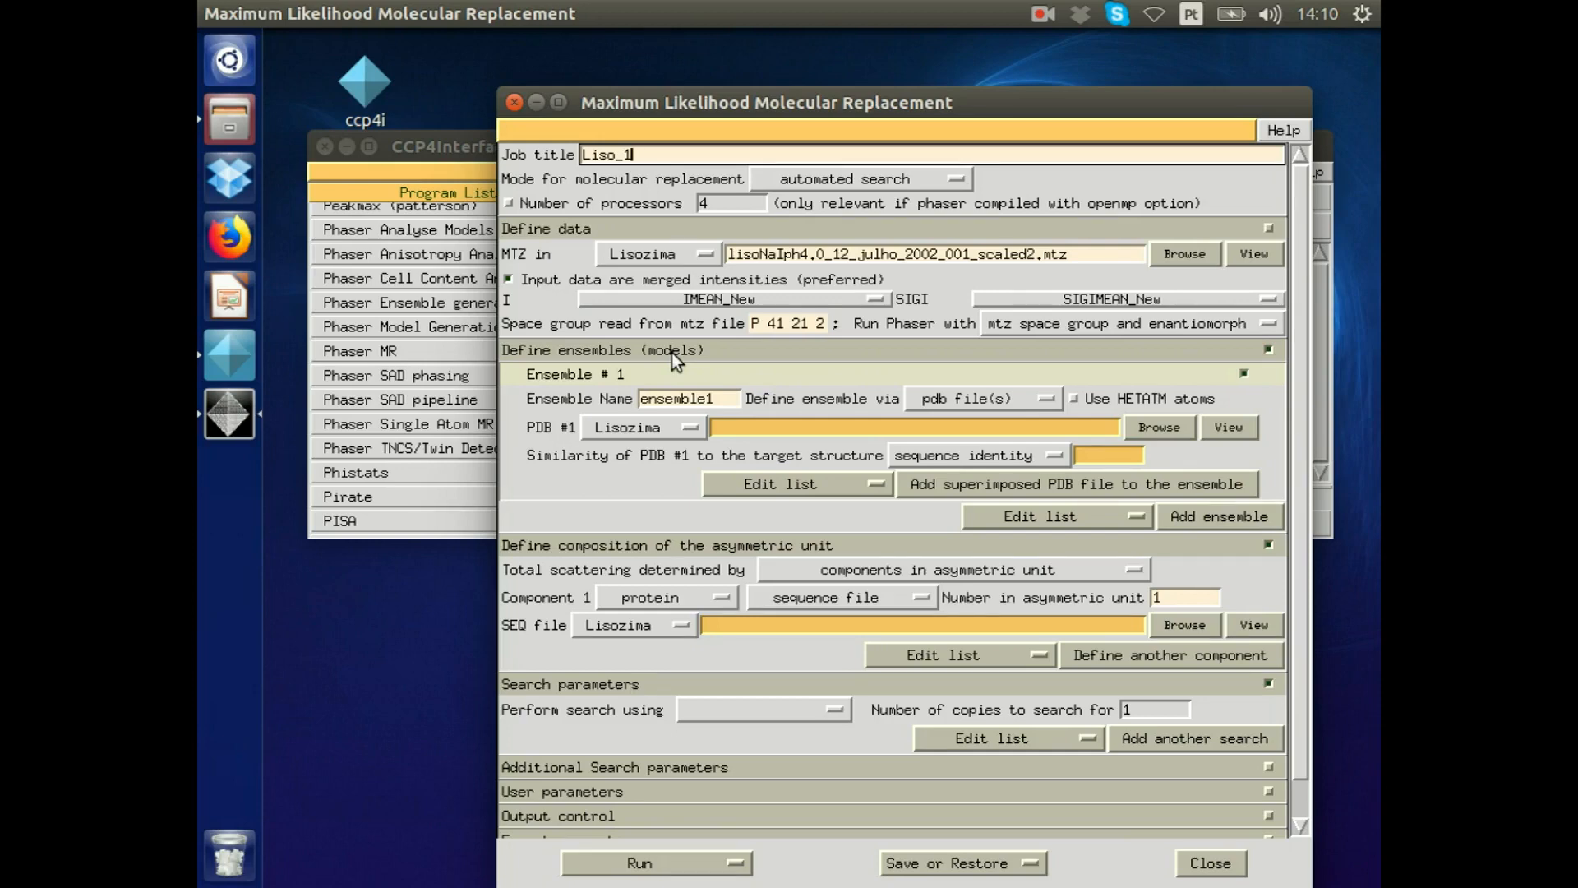
pyautogui.moveTo(860, 100); pyautogui.dragTo(766, 69)
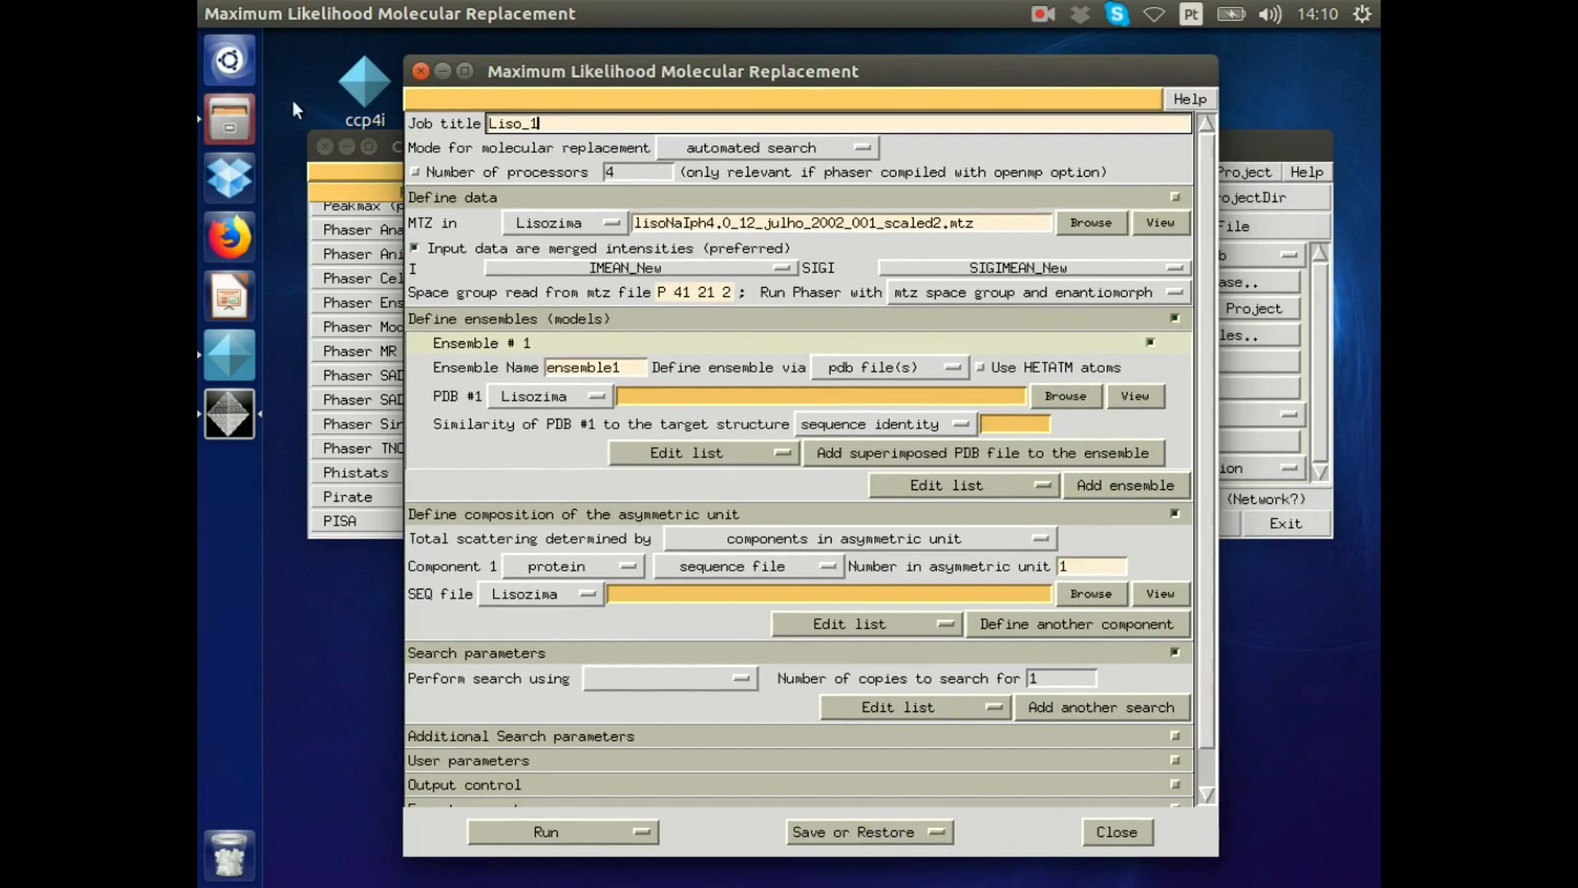
# Switch to the file manager and open 1dpx.pdb from the Downloads folder in PyMOL.
pyautogui.click(245, 113)
pyautogui.click(362, 237)
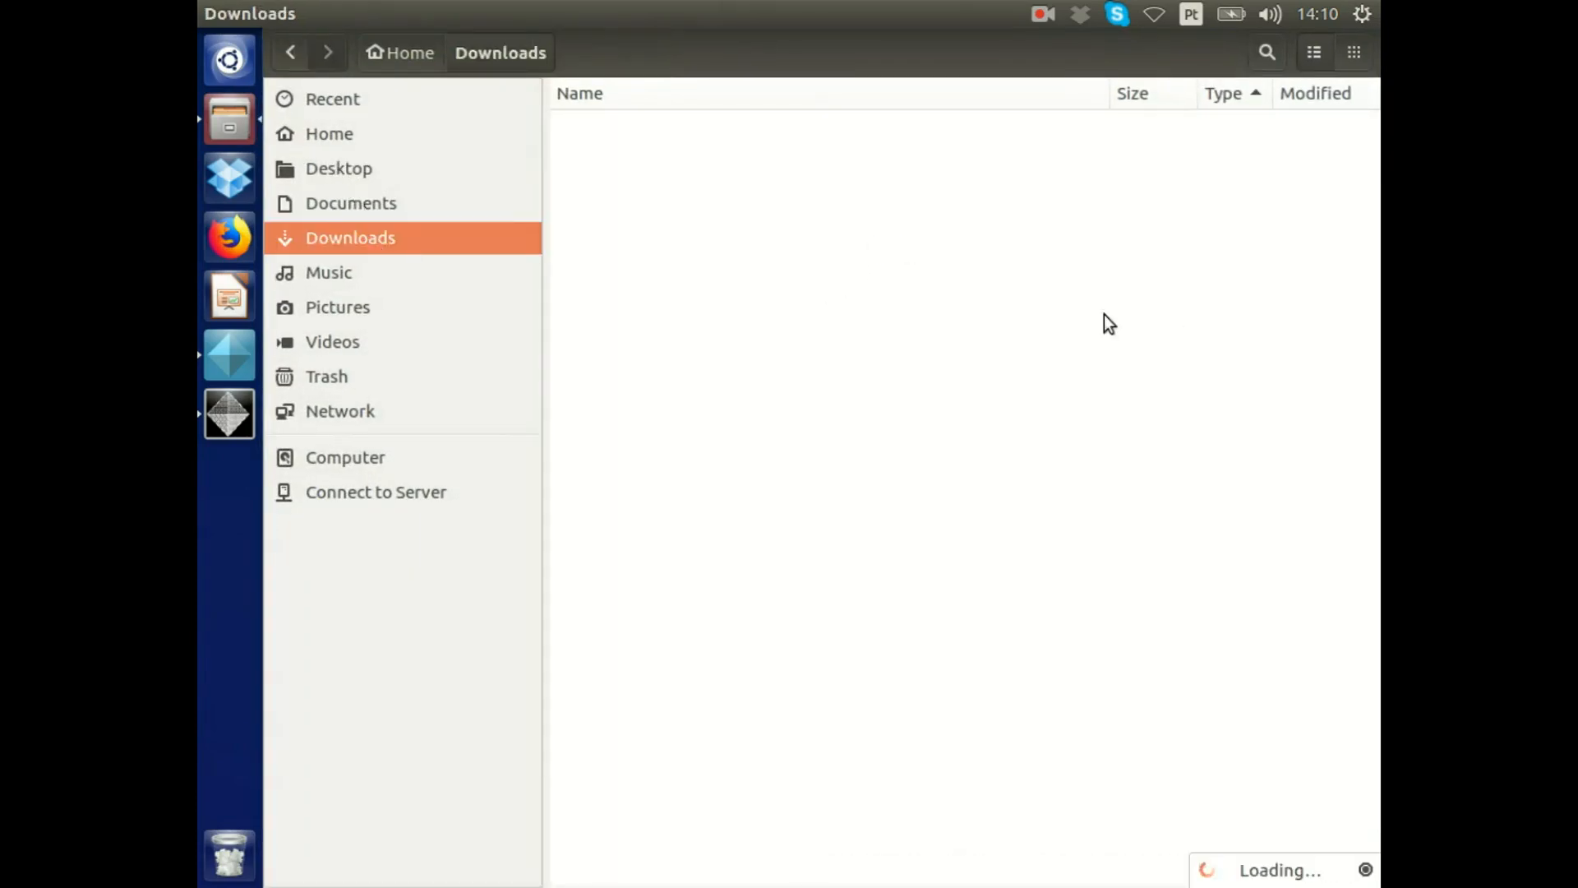
pyautogui.scroll(-5, 896, 312)
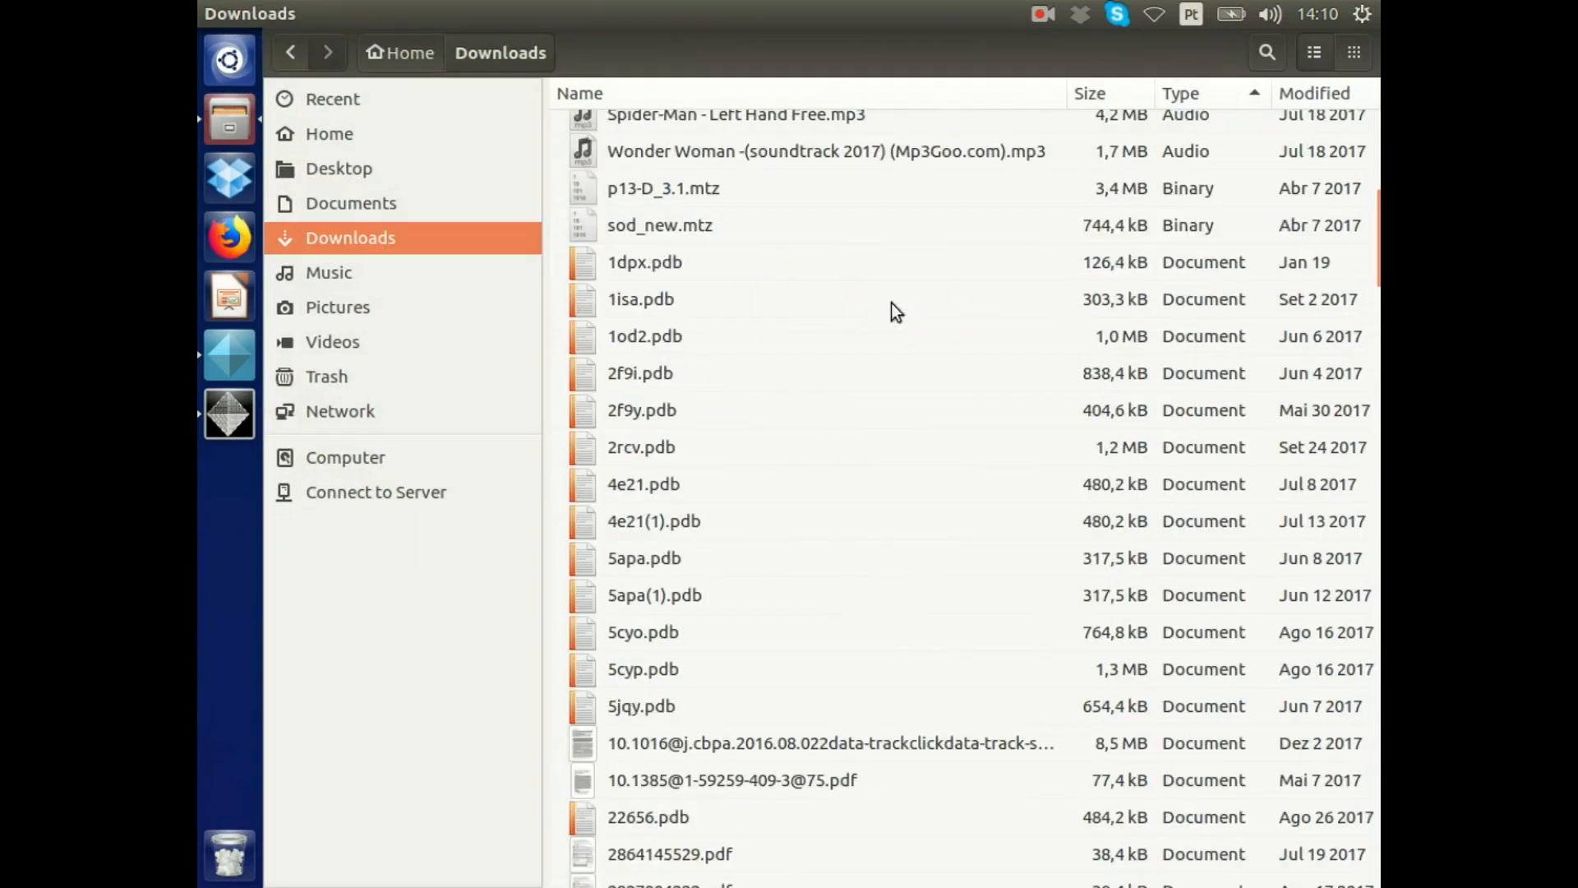
pyautogui.click(652, 260)
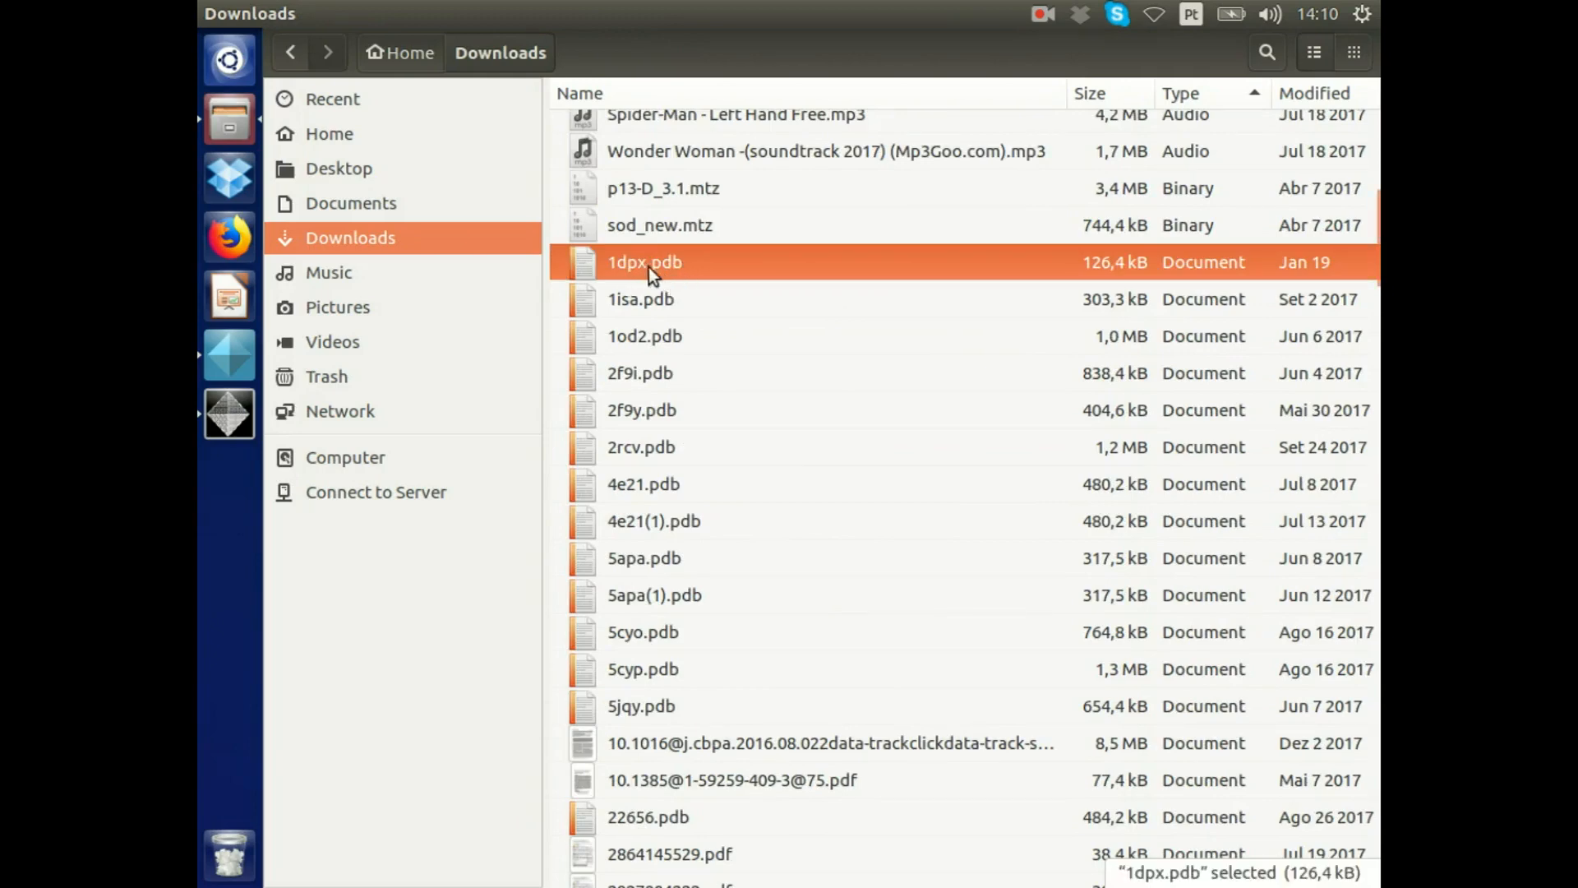
pyautogui.doubleClick(692, 265)
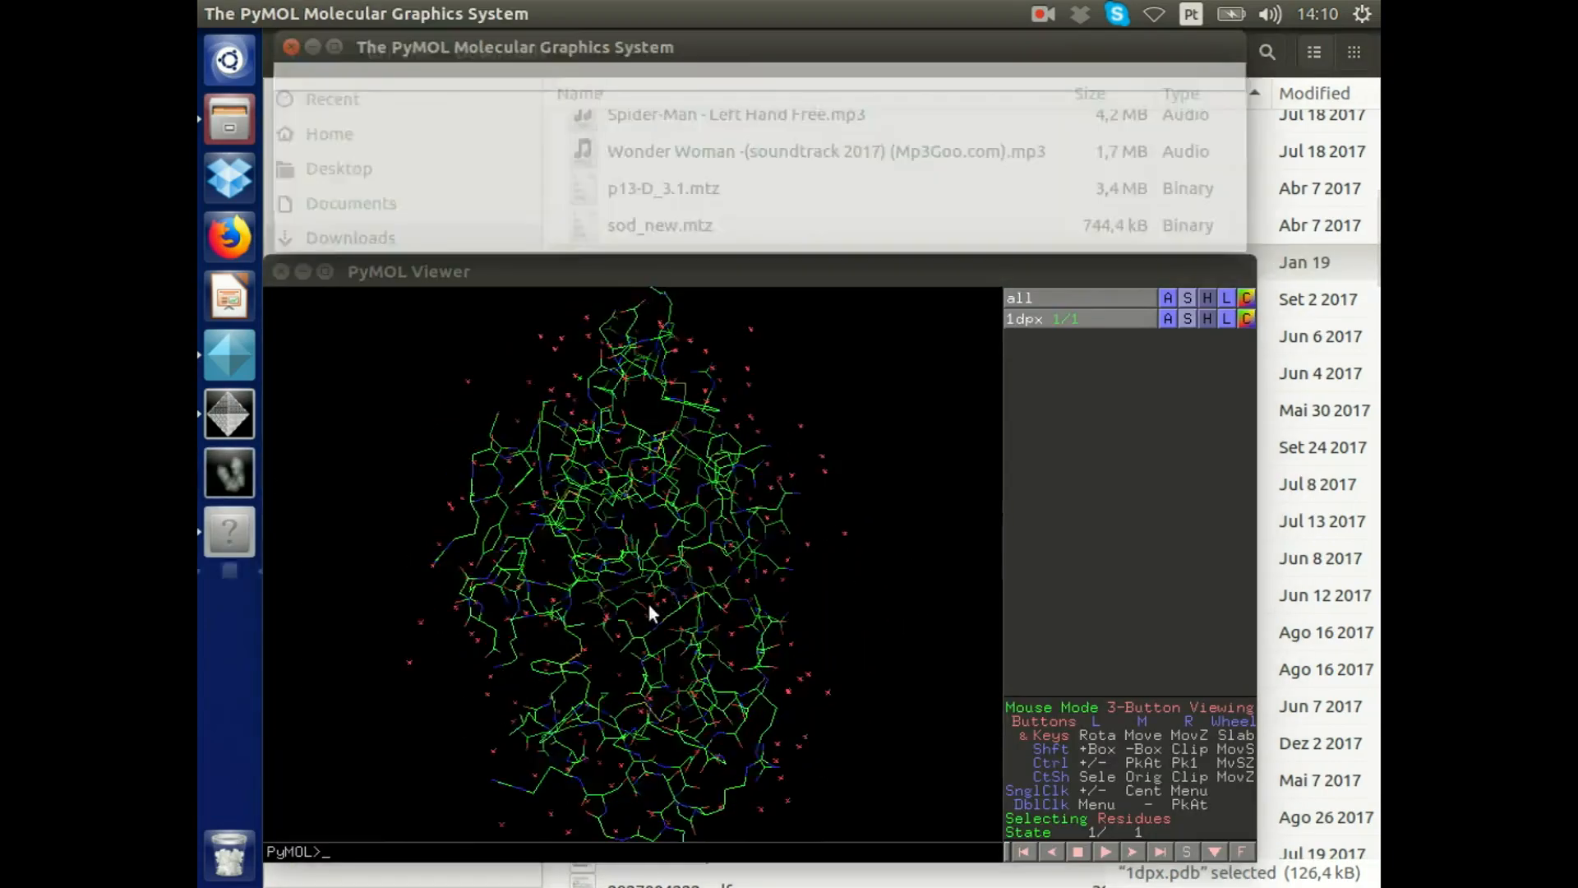
# Show the 1dpx structure as a cartoon and rotate it to inspect the fold.
pyautogui.moveTo(492, 578); pyautogui.dragTo(757, 589)
pyautogui.click(1187, 319)
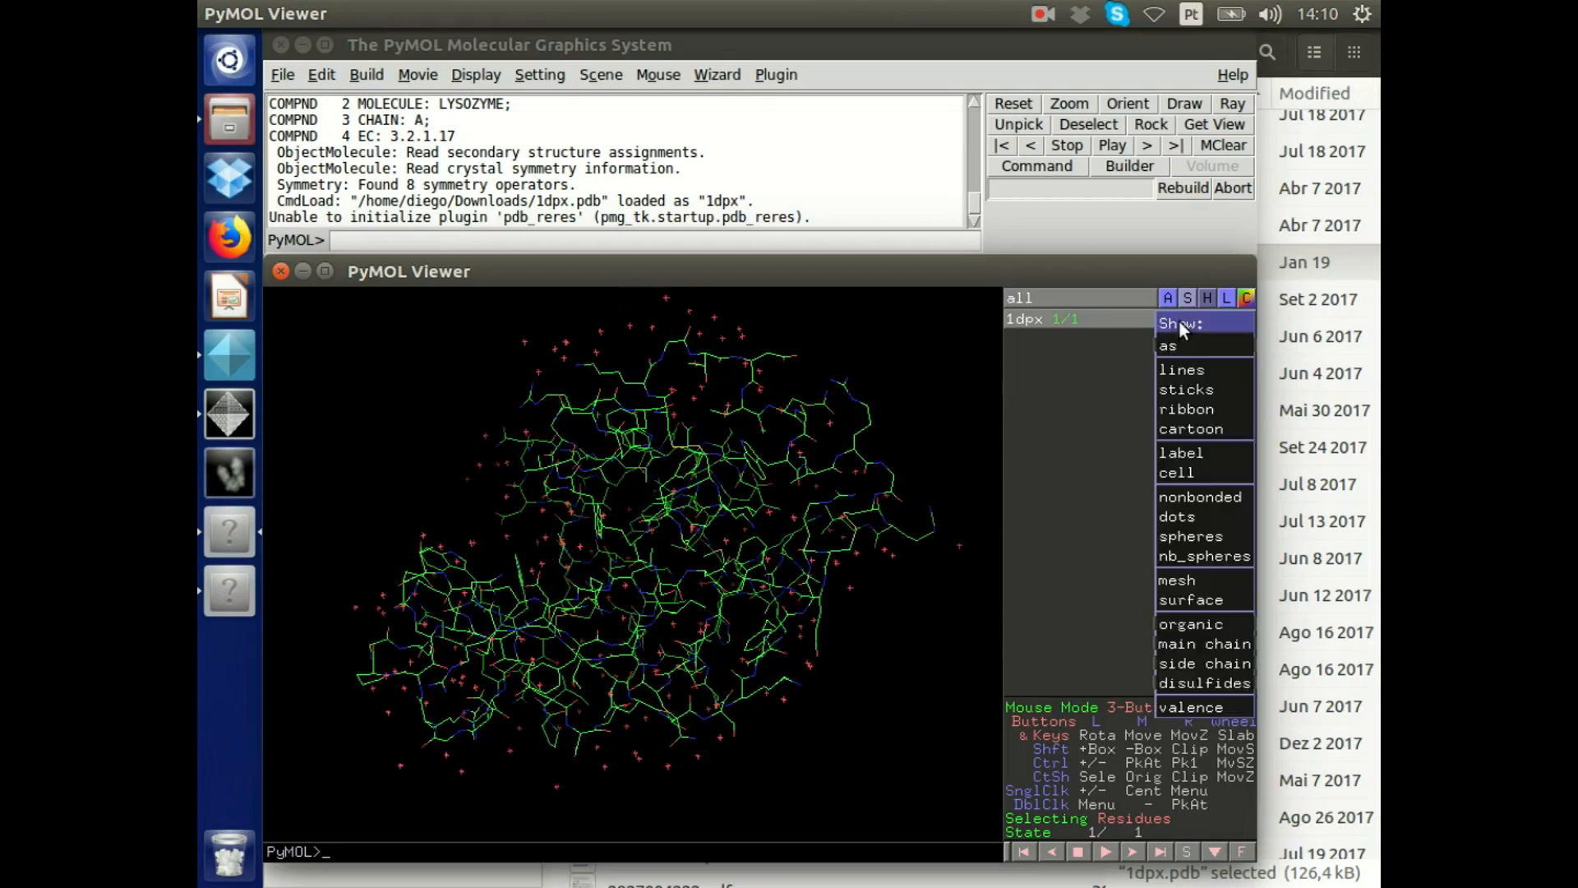
pyautogui.click(1201, 429)
pyautogui.moveTo(624, 526); pyautogui.dragTo(699, 573)
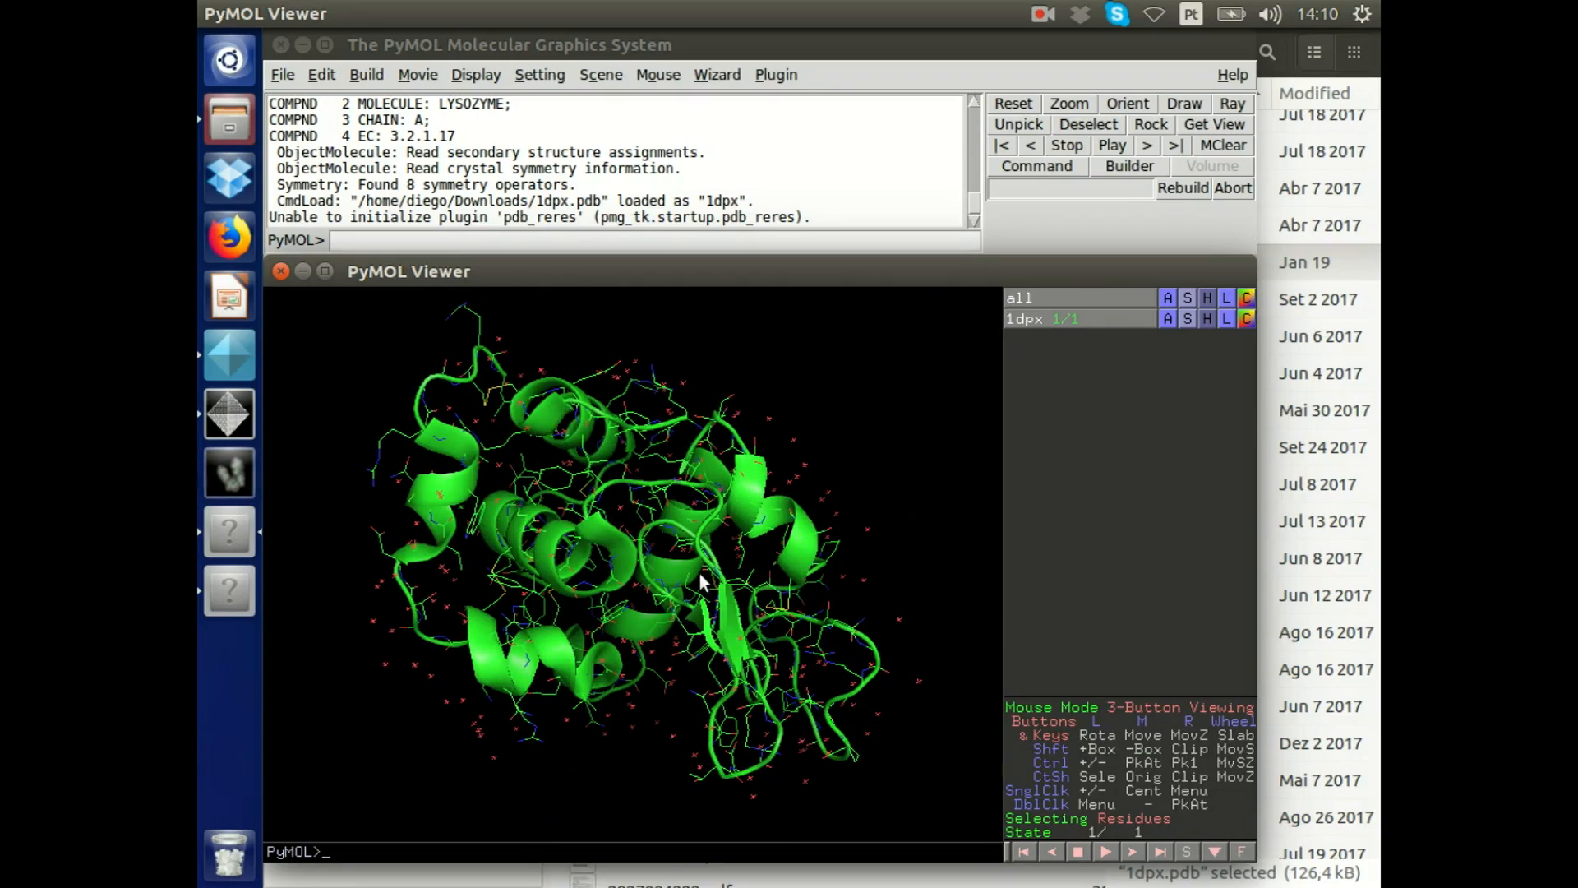
# Inspect the 1dpx fold from another angle, close PyMOL and switch back to the Maximum Likelihood Molecular Replacement window.
pyautogui.moveTo(699, 573); pyautogui.dragTo(664, 551)
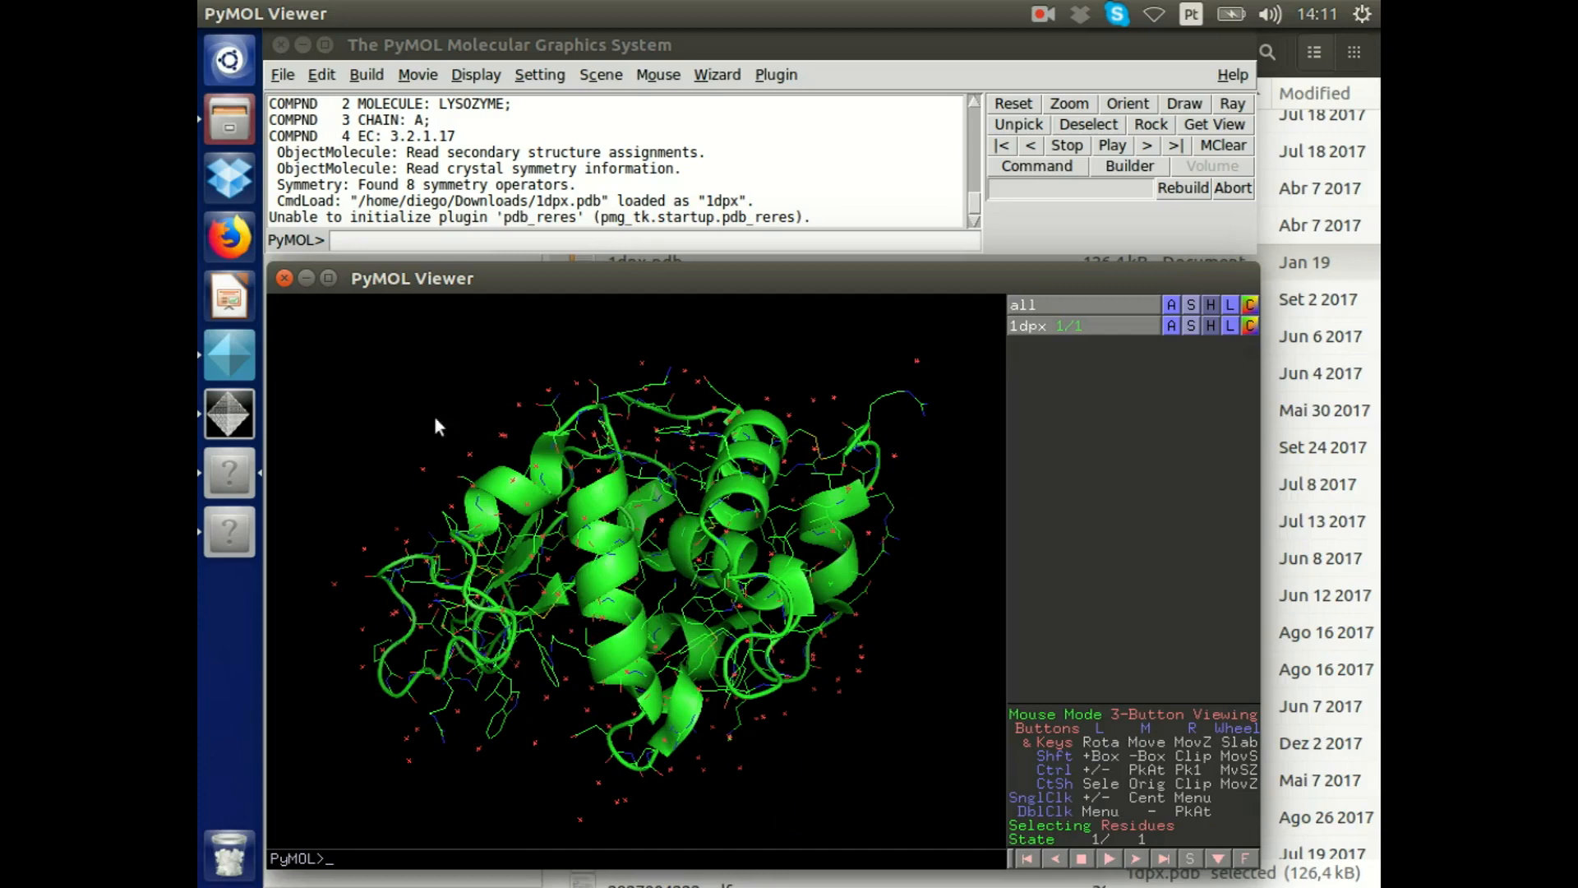
pyautogui.click(280, 45)
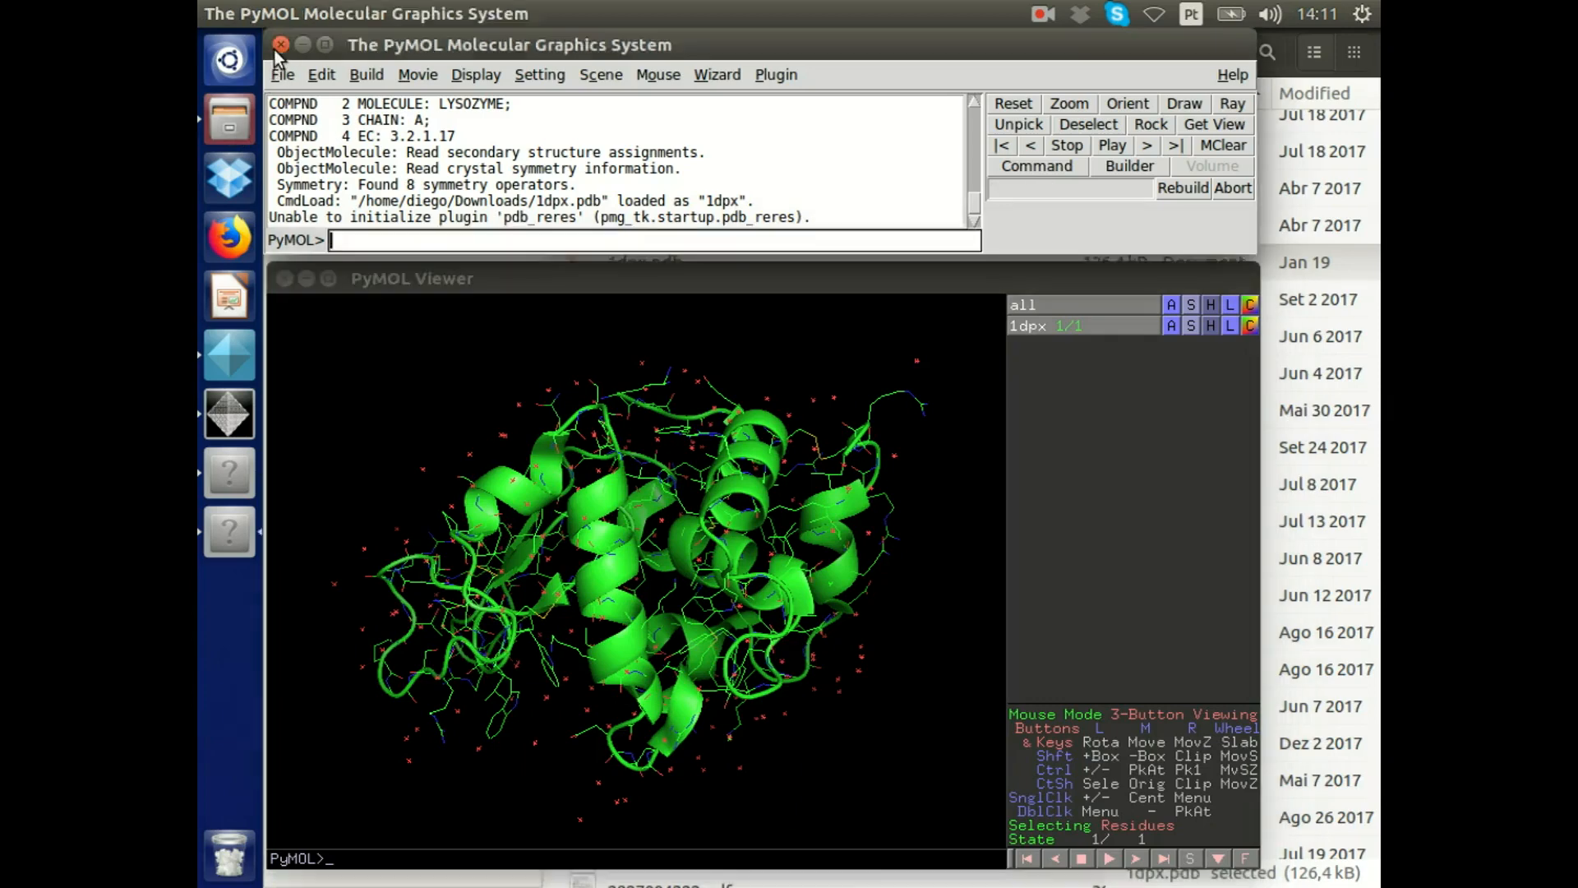
pyautogui.click(234, 415)
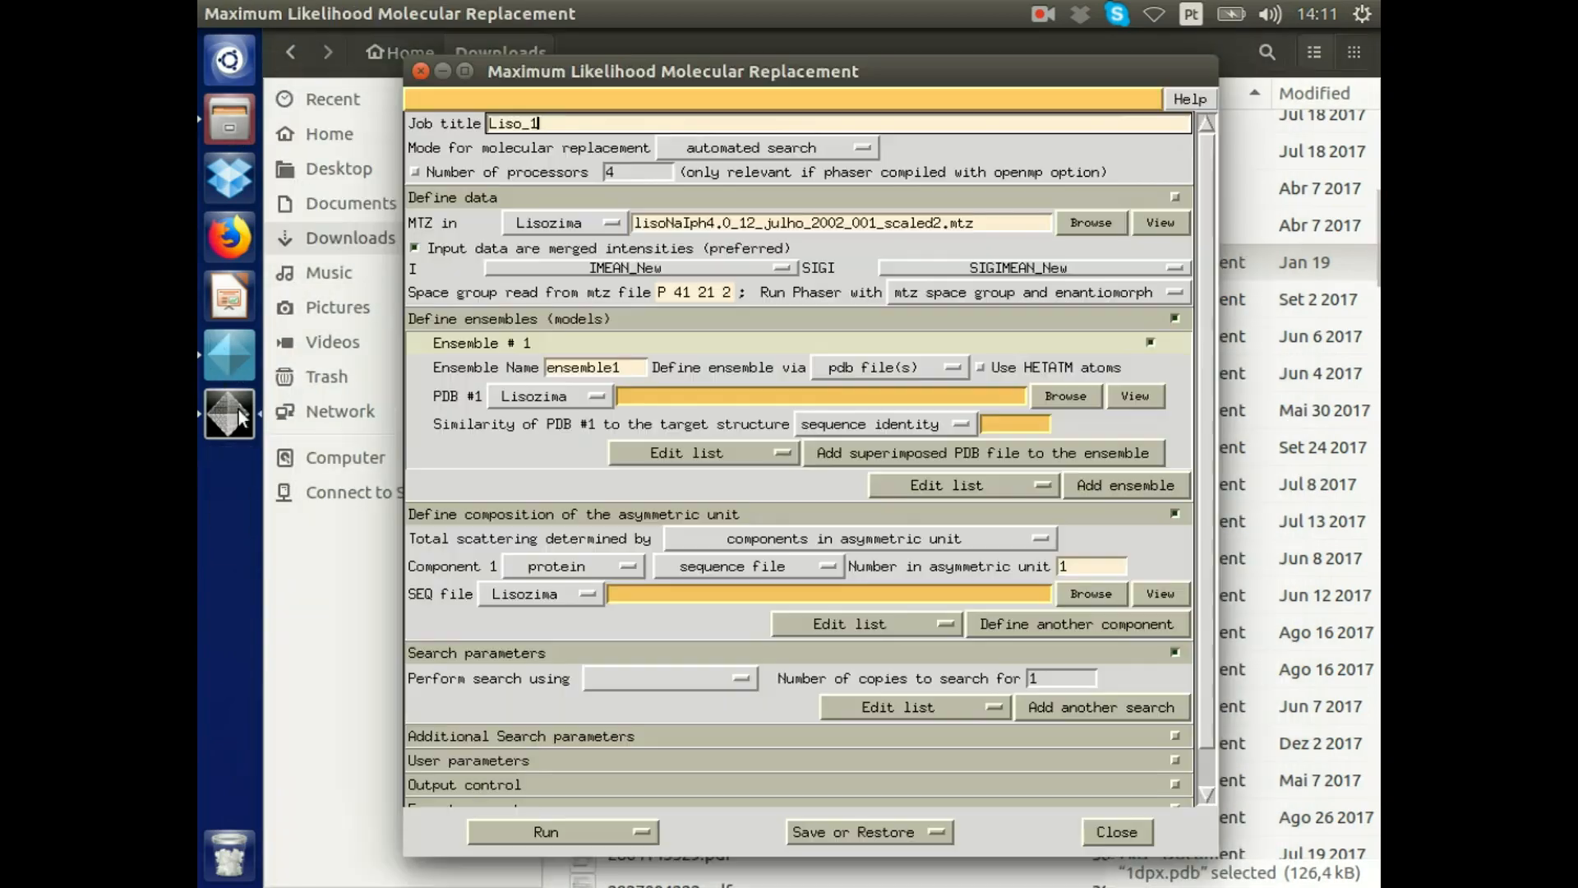
# Load 1dpx.pdb from the home Downloads folder as PDB #1 of ensemble 1.
pyautogui.click(1048, 398)
pyautogui.moveTo(1018, 479); pyautogui.dragTo(540, 270)
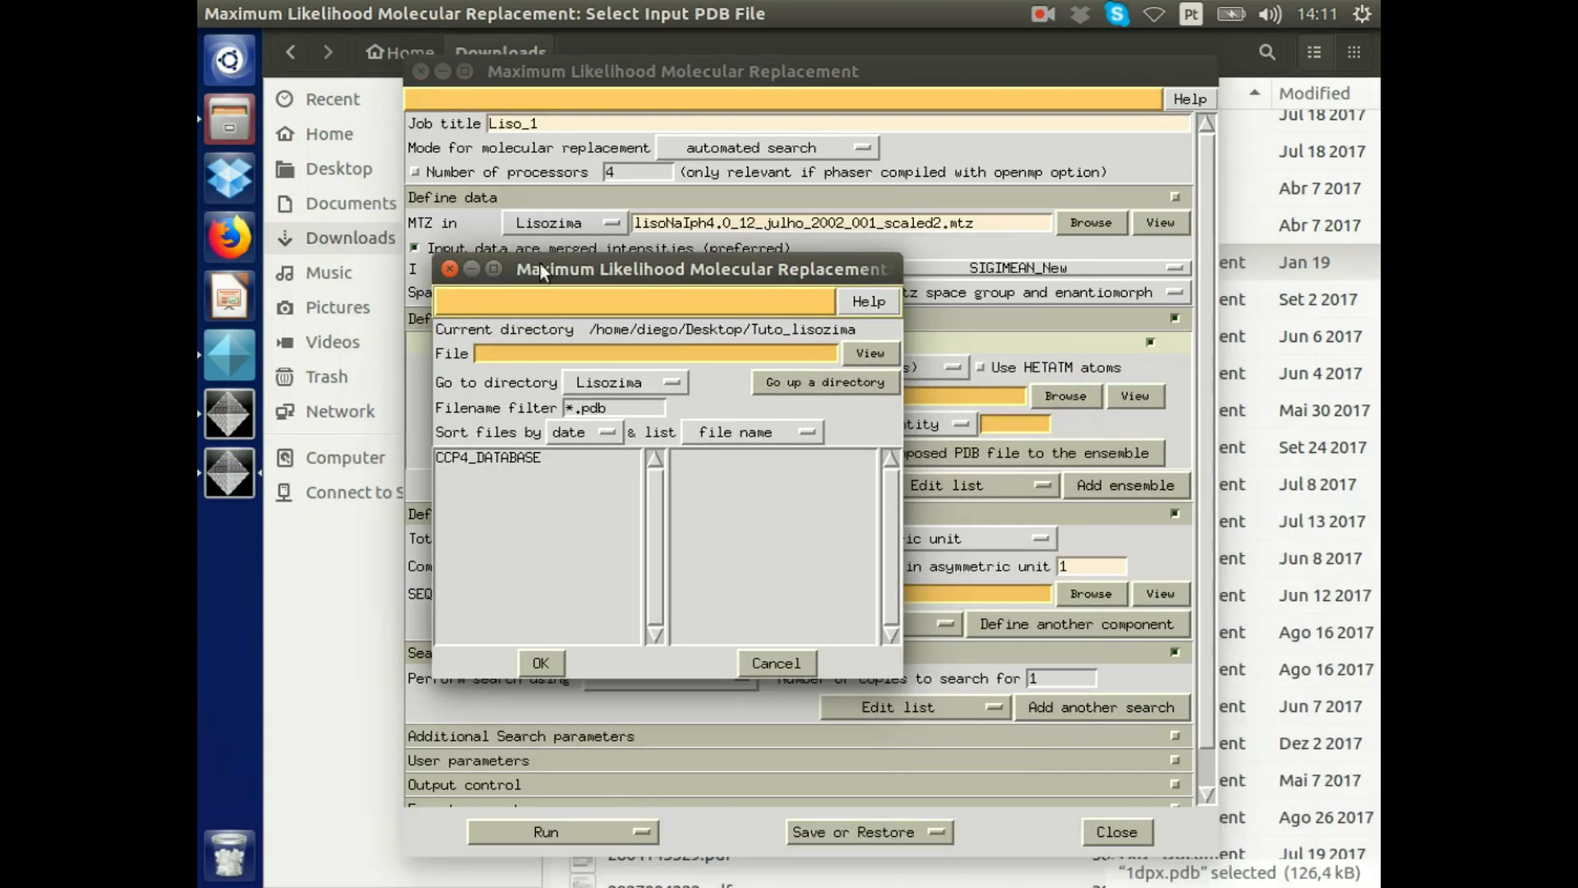
pyautogui.click(773, 379)
pyautogui.click(775, 380)
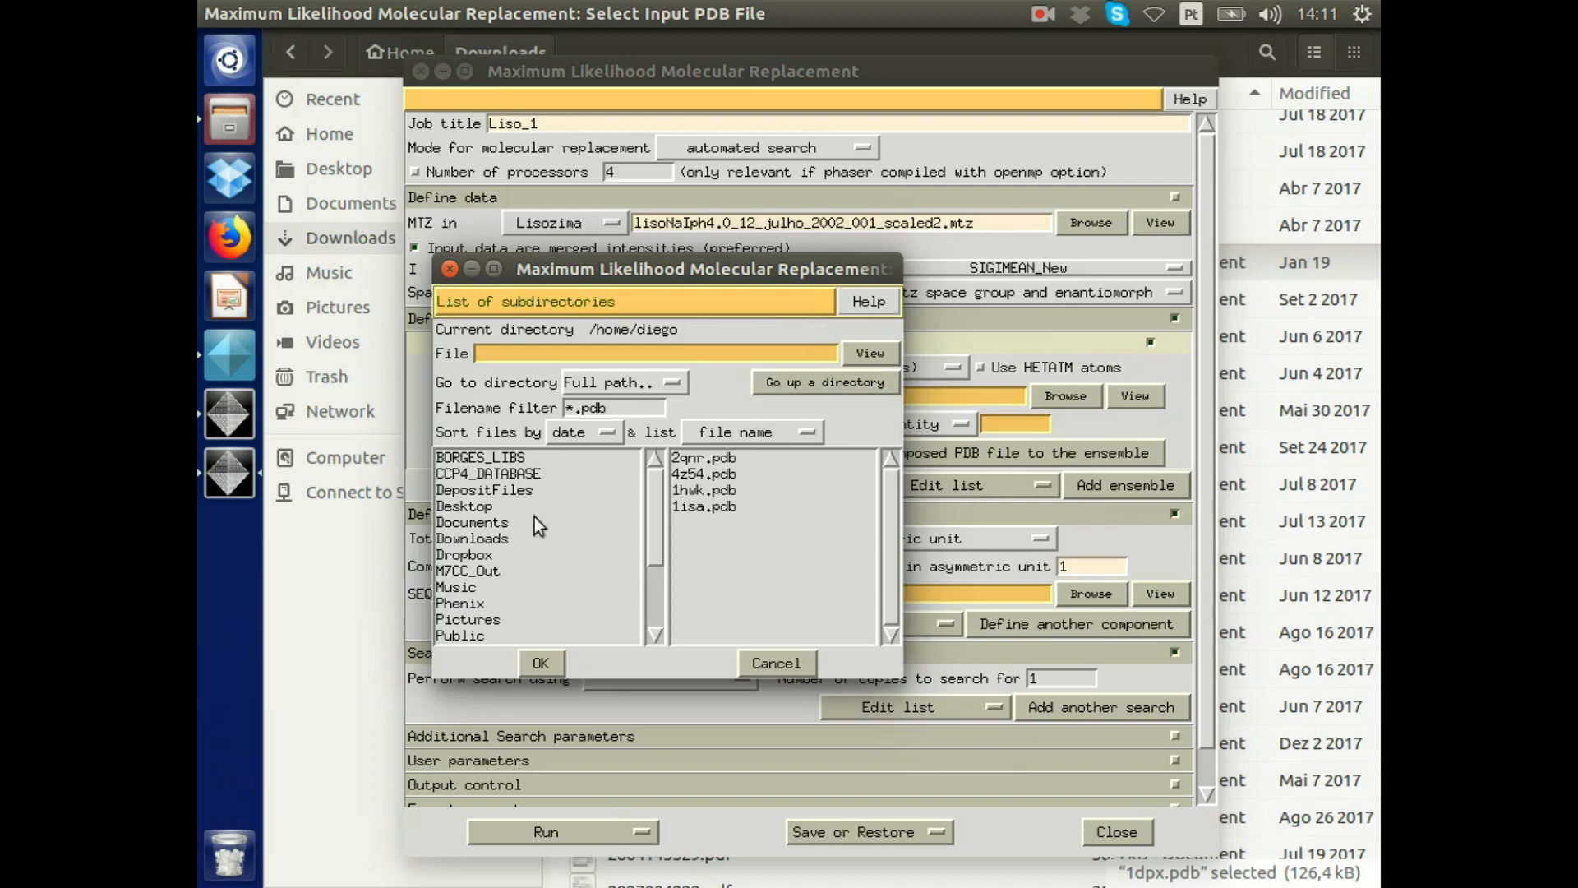
pyautogui.doubleClick(482, 540)
pyautogui.doubleClick(707, 458)
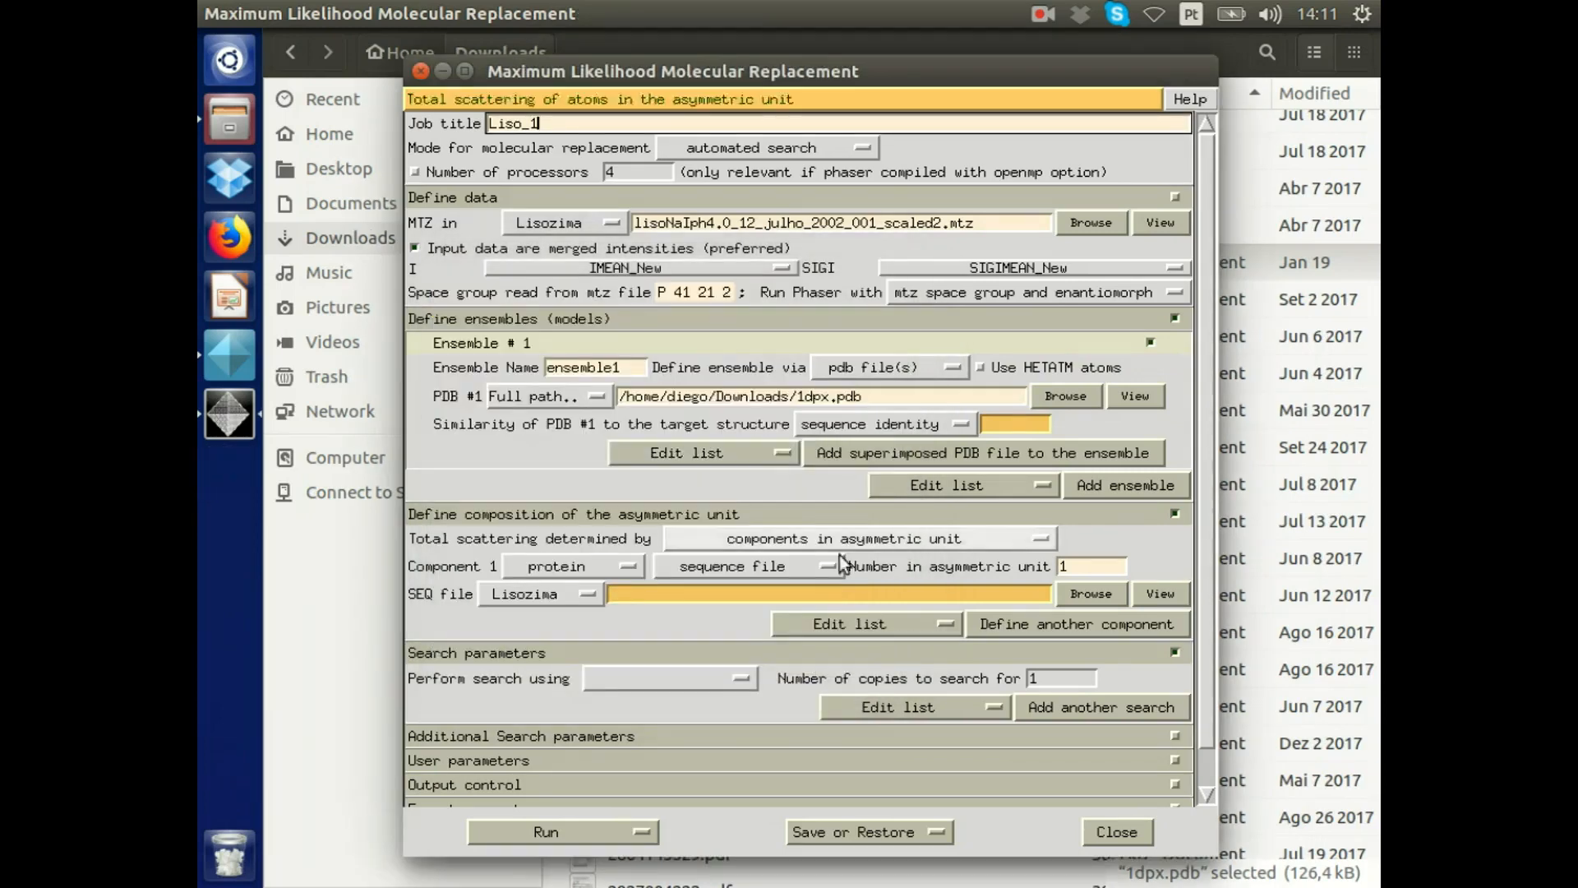
# Set the sequence identity between PDB #1 and the target structure to 98 percent for ensemble1.
pyautogui.click(621, 367)
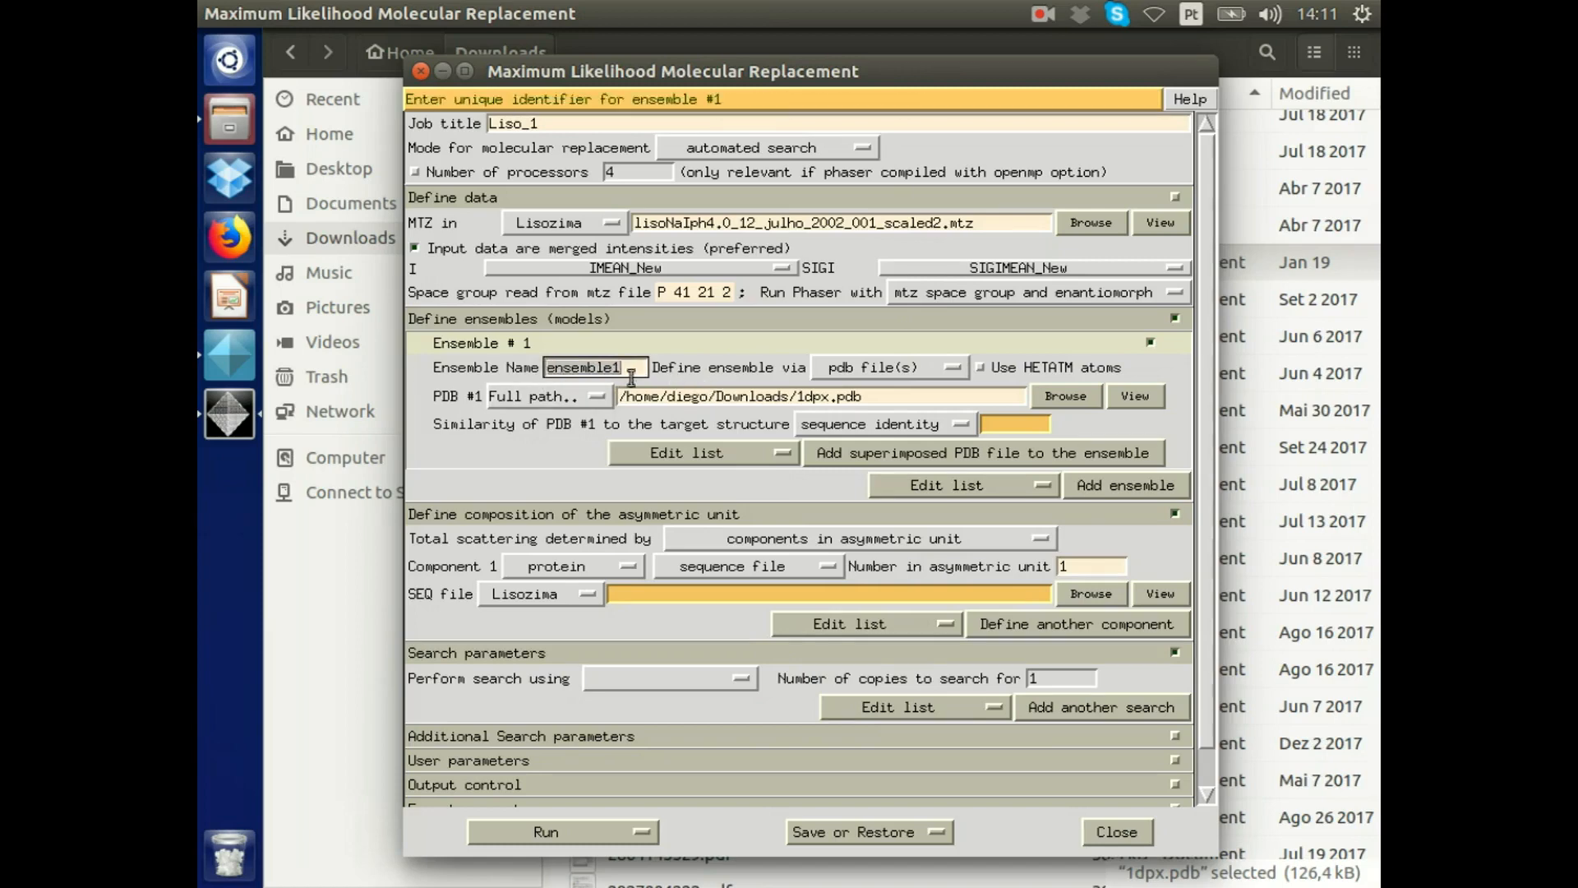
pyautogui.click(1003, 424)
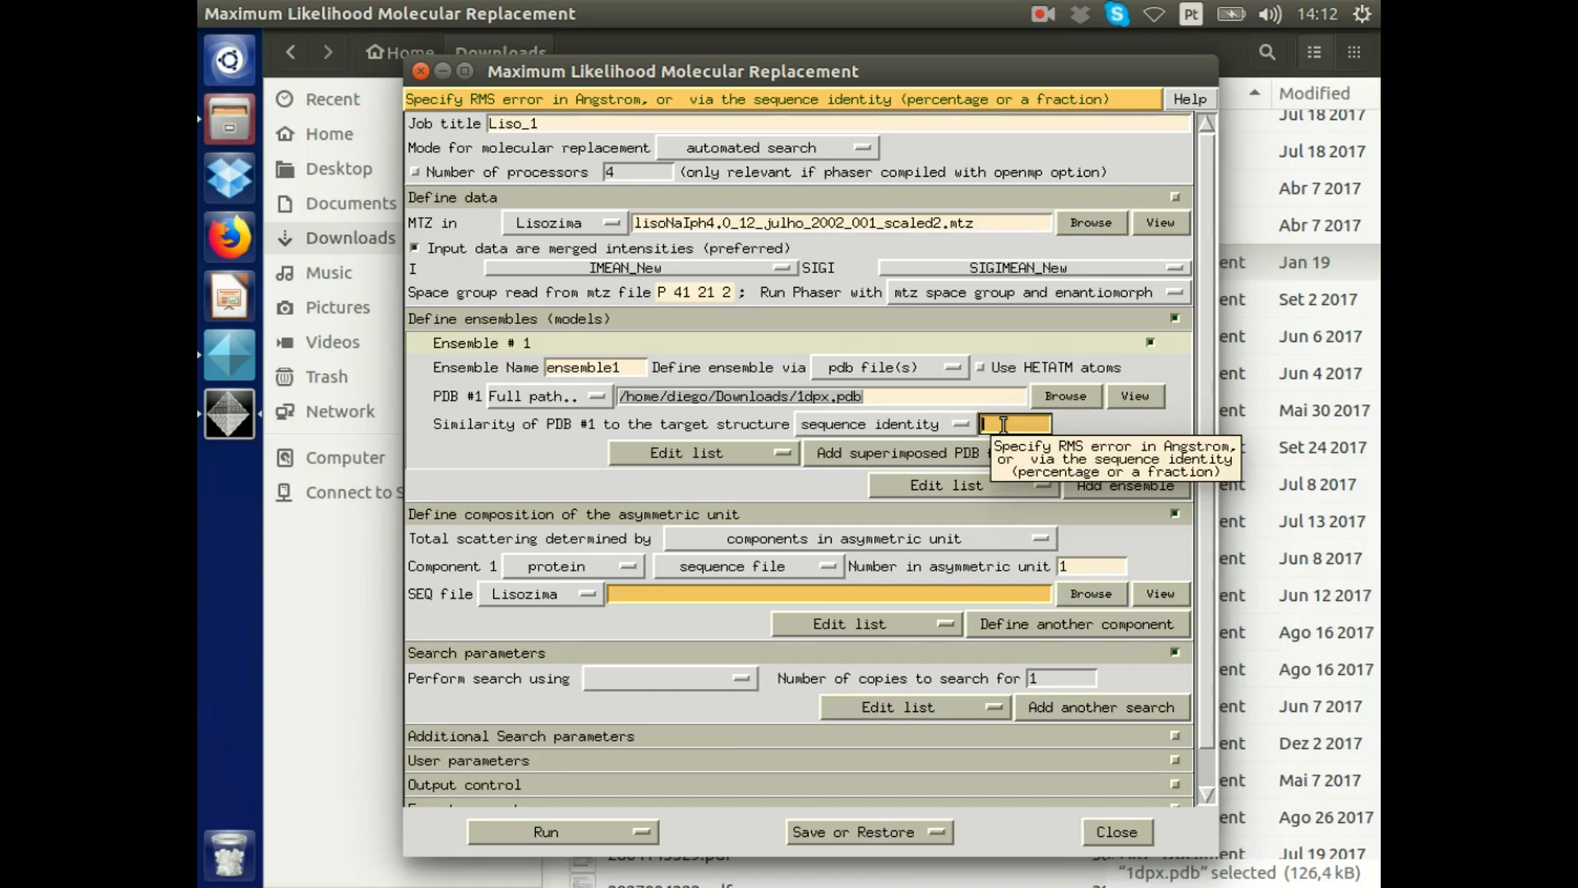
pyautogui.write('98')
pyautogui.click(964, 396)
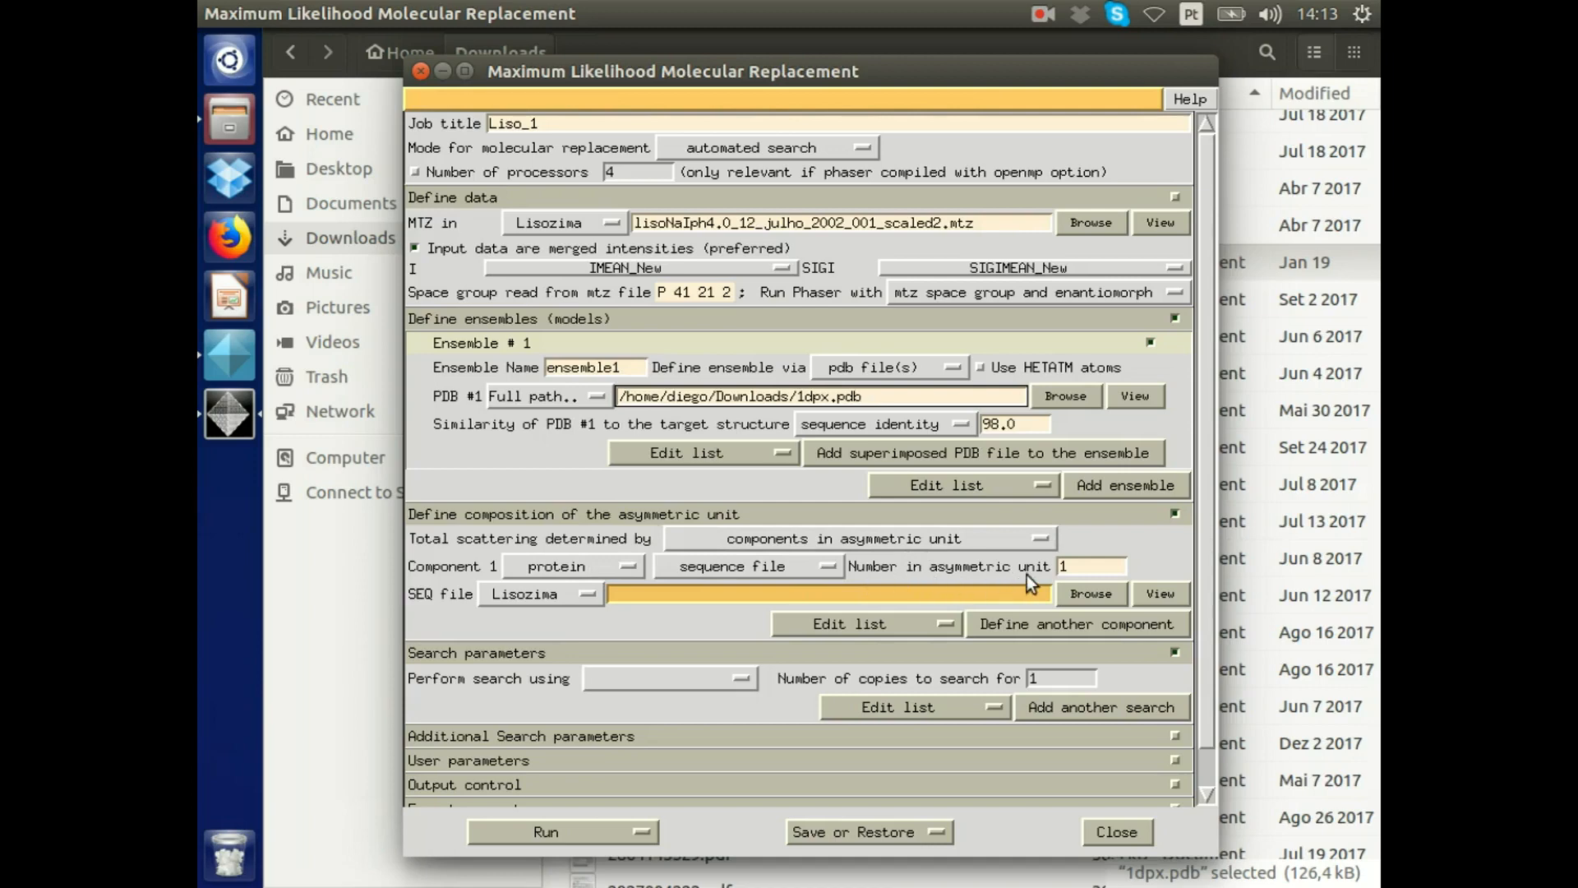
# Define protein component 1 by molecular weight with a value of 14300.
pyautogui.click(1058, 567)
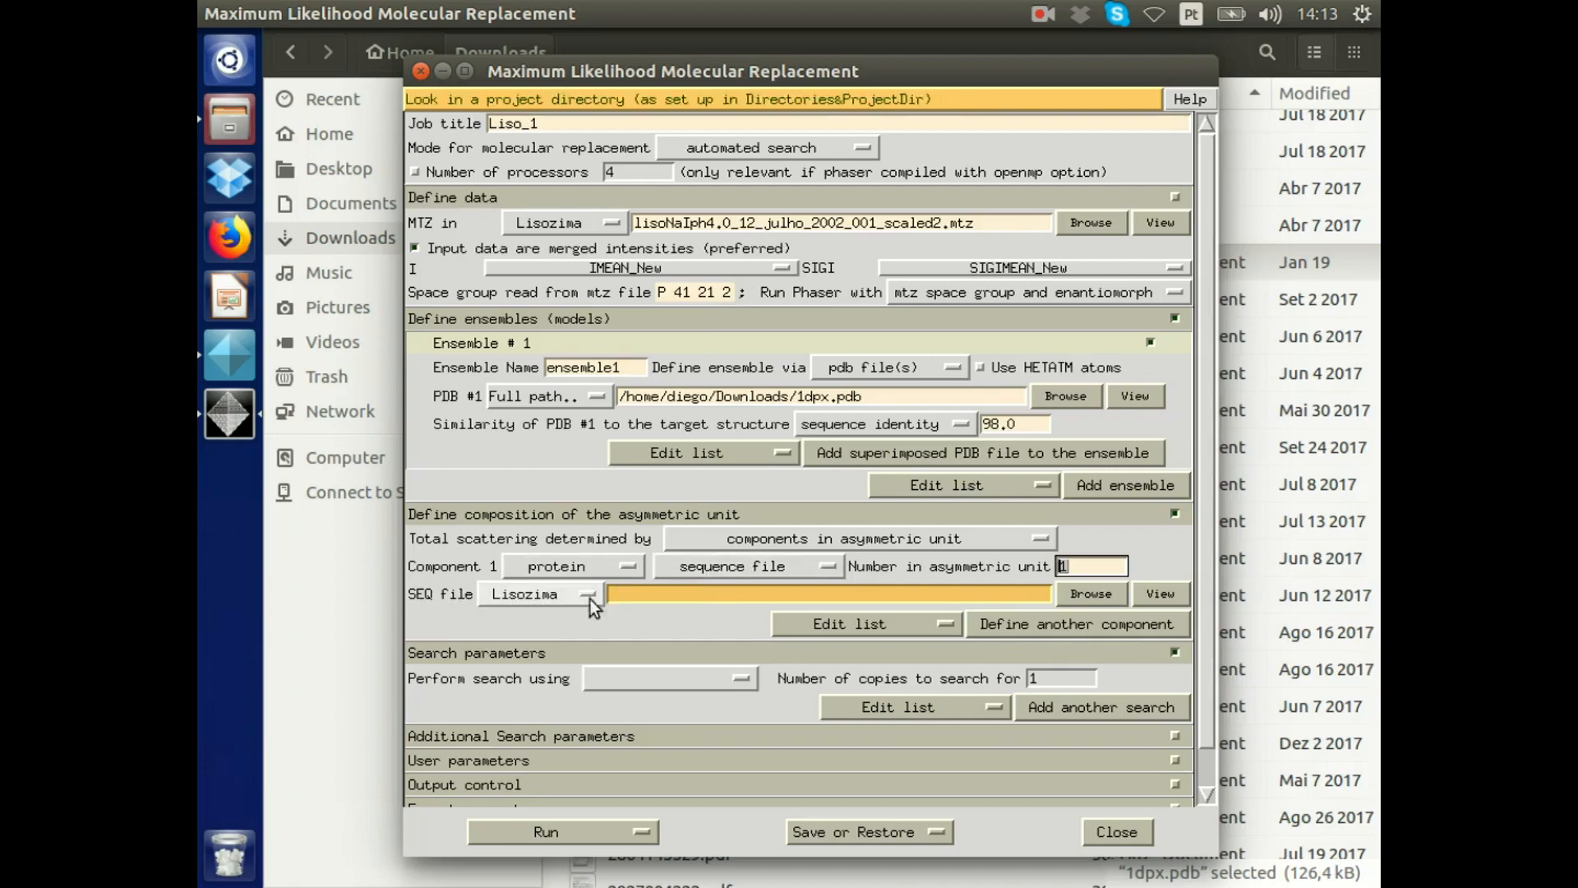
pyautogui.click(828, 565)
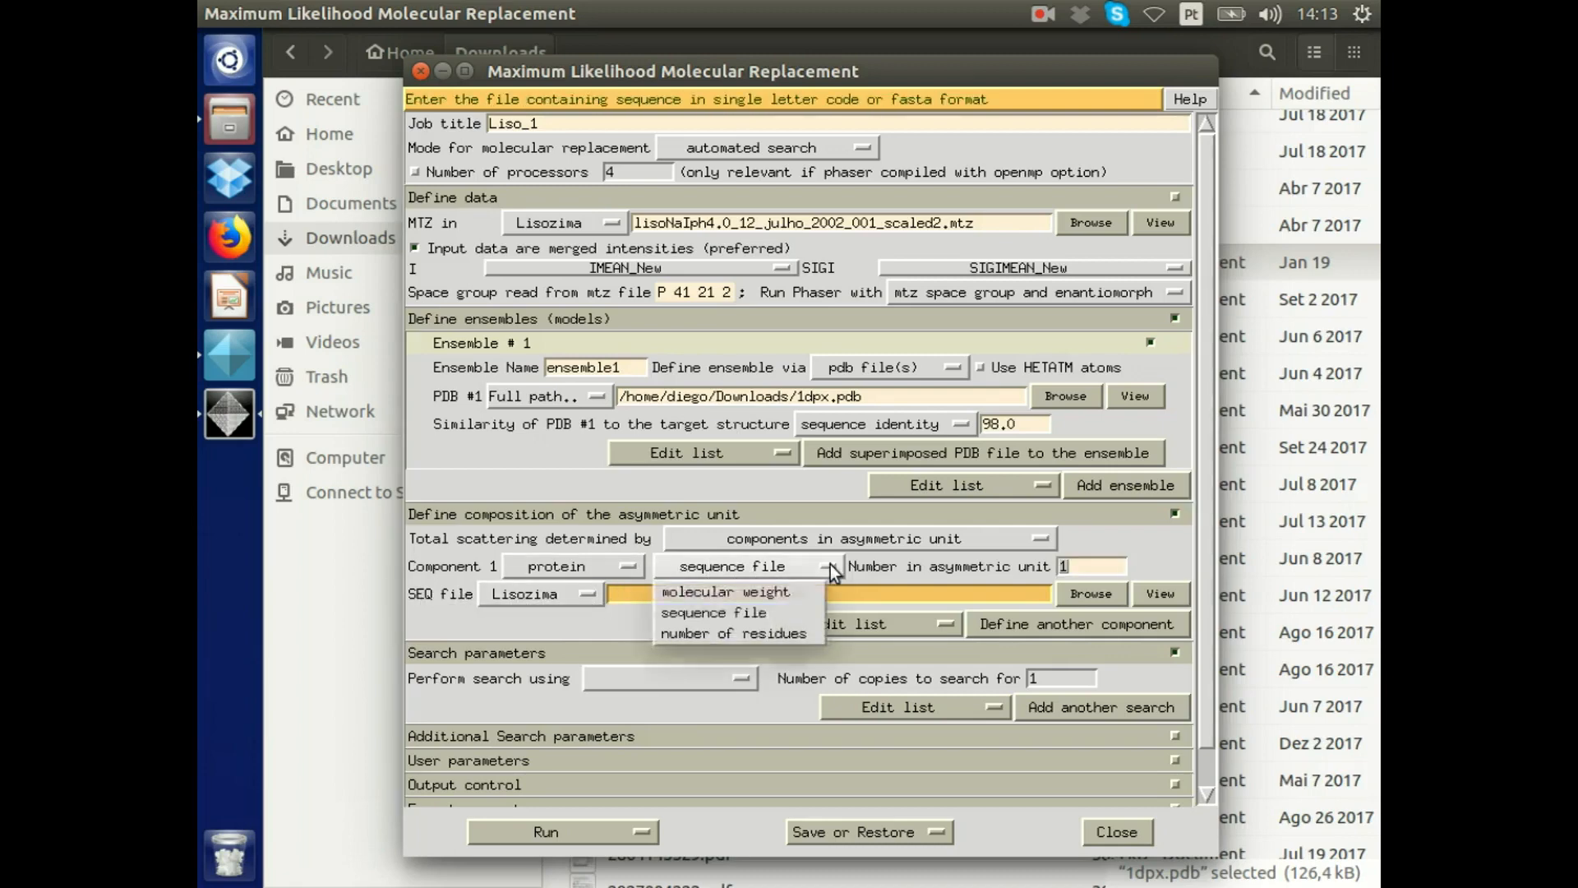
pyautogui.click(781, 592)
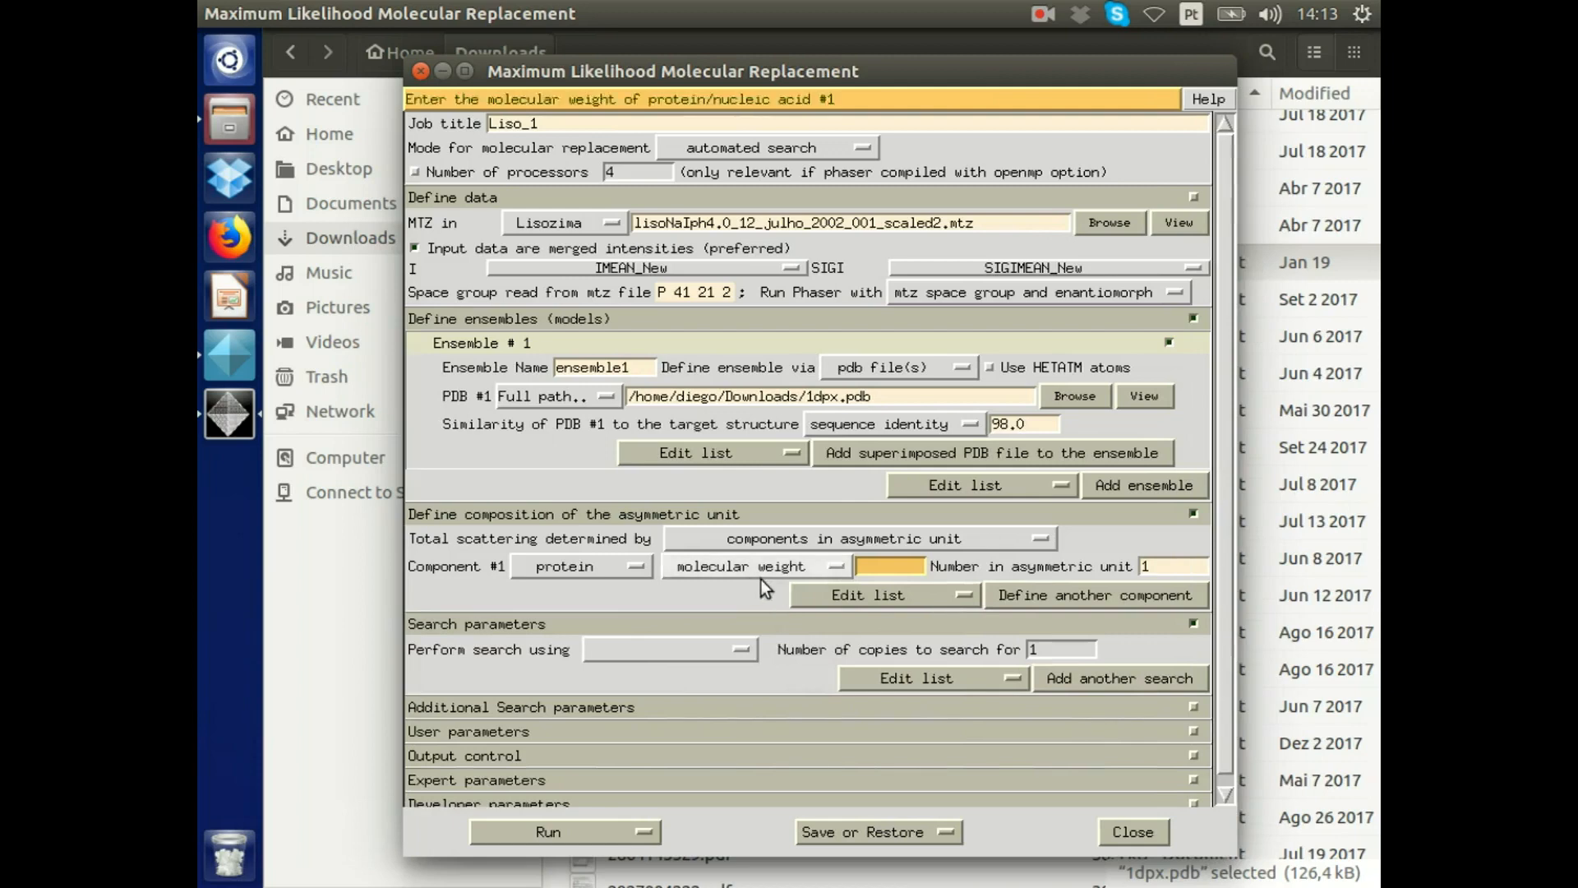
pyautogui.click(869, 568)
pyautogui.write('1')
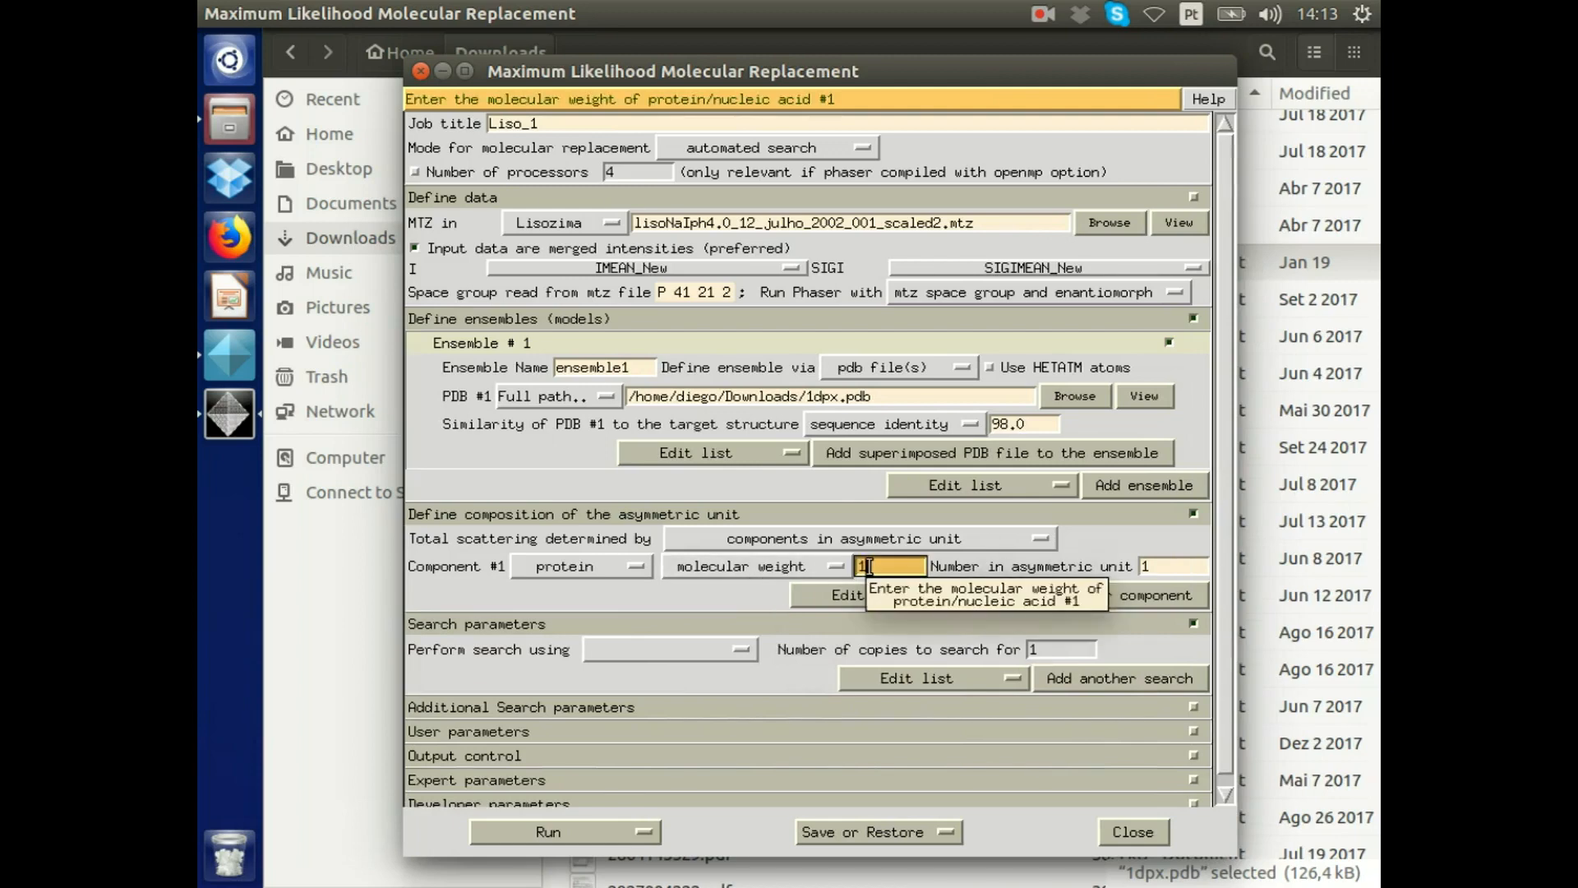
pyautogui.write('4300')
pyautogui.click(1170, 568)
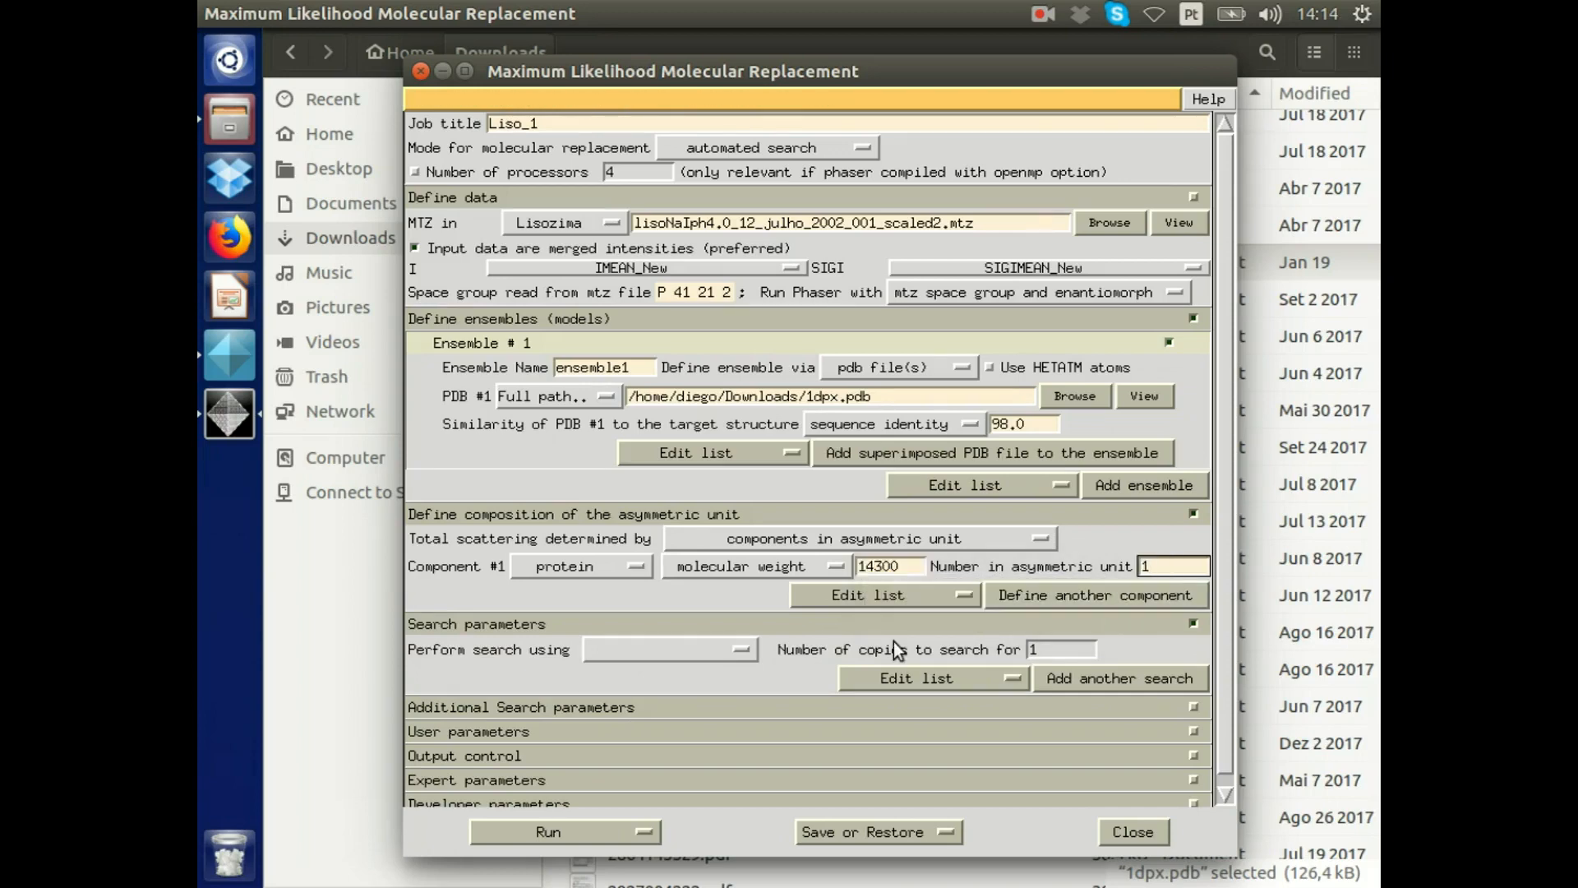
# Reopen 1dpx.pdb from Downloads in PyMOL to check its sequence length, then close it and return to CCP4.
pyautogui.click(205, 126)
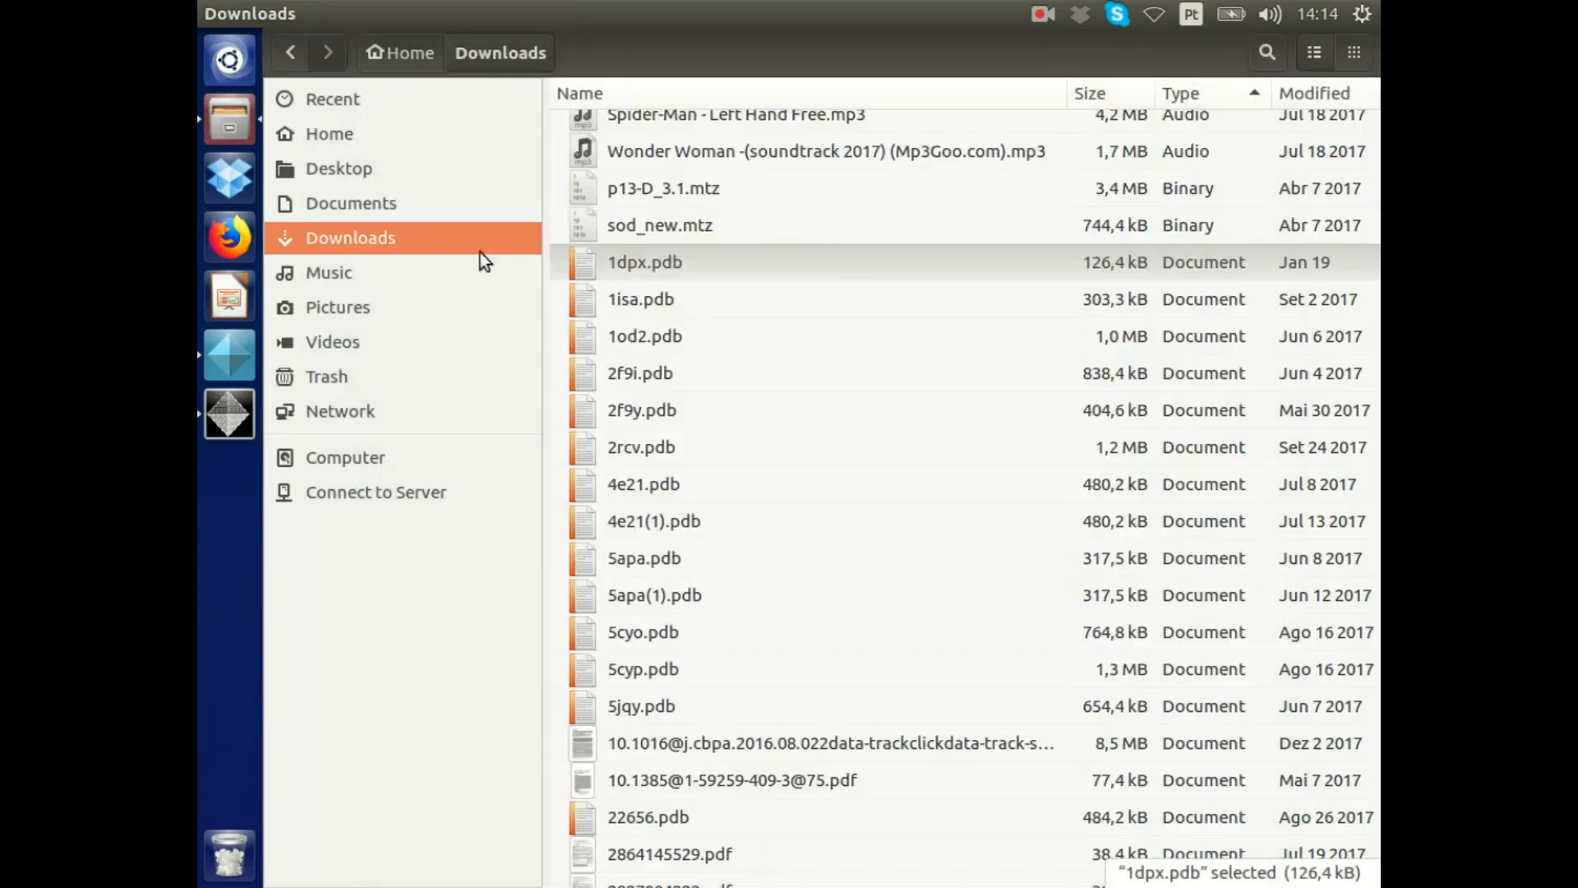
pyautogui.doubleClick(679, 275)
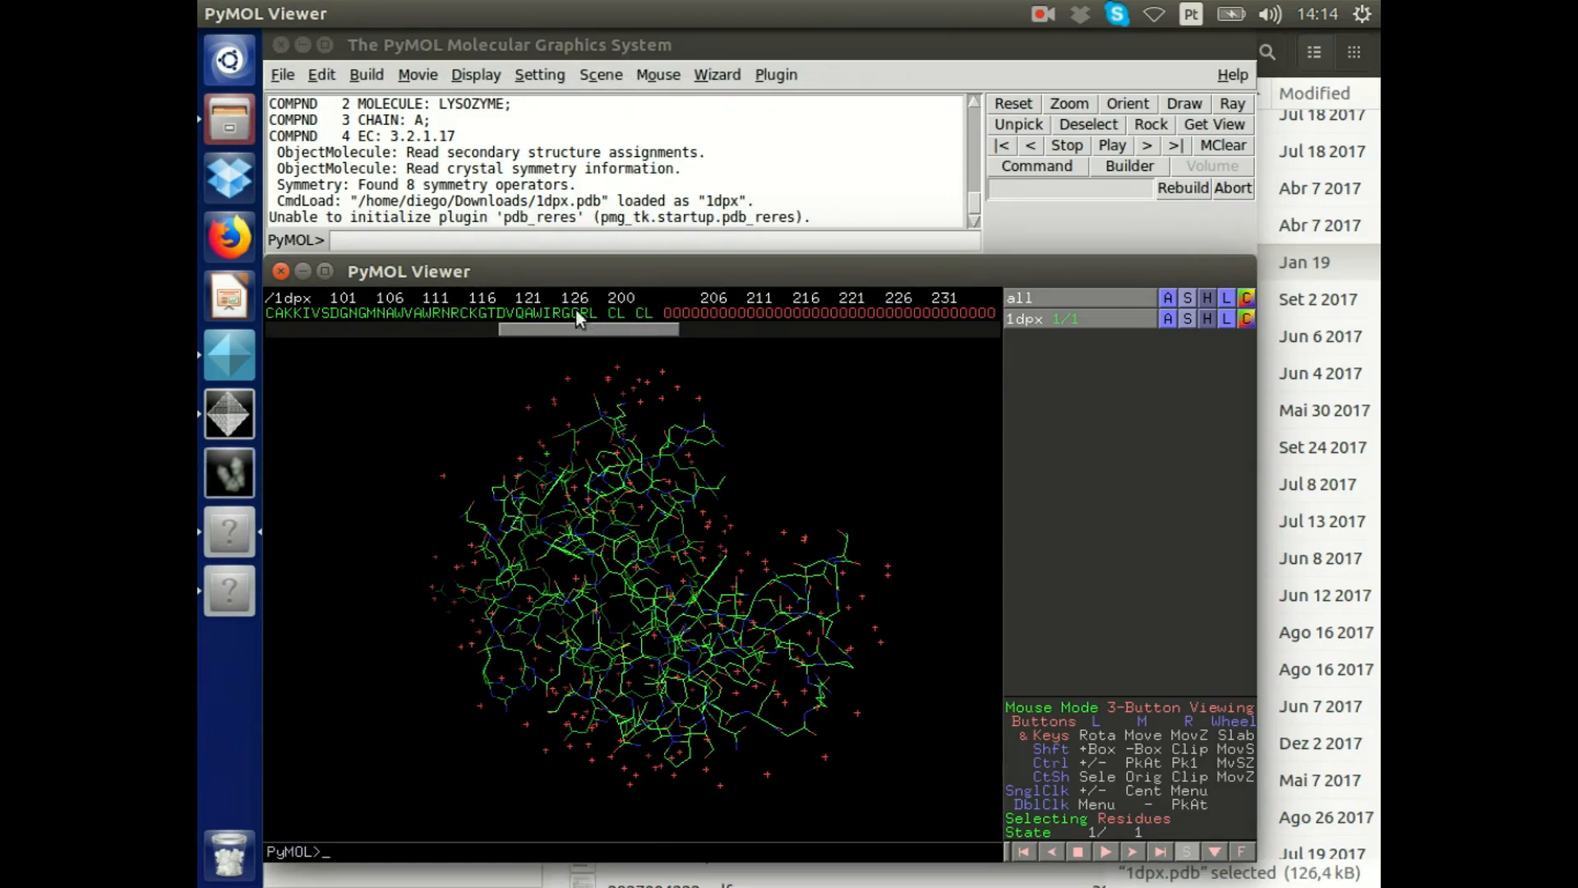
pyautogui.click(287, 50)
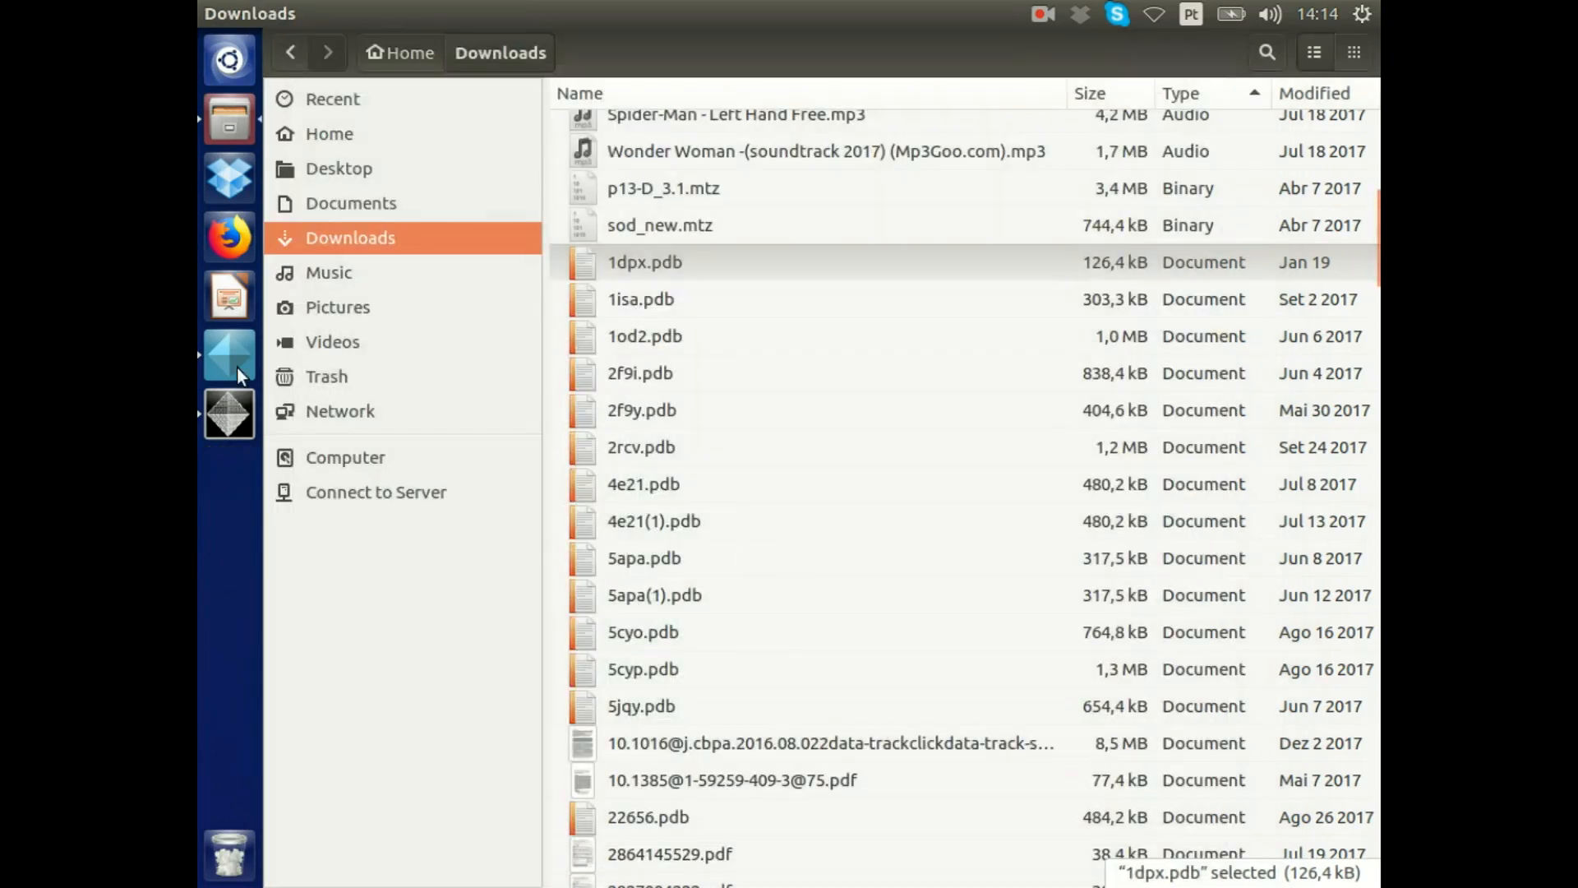
pyautogui.click(236, 368)
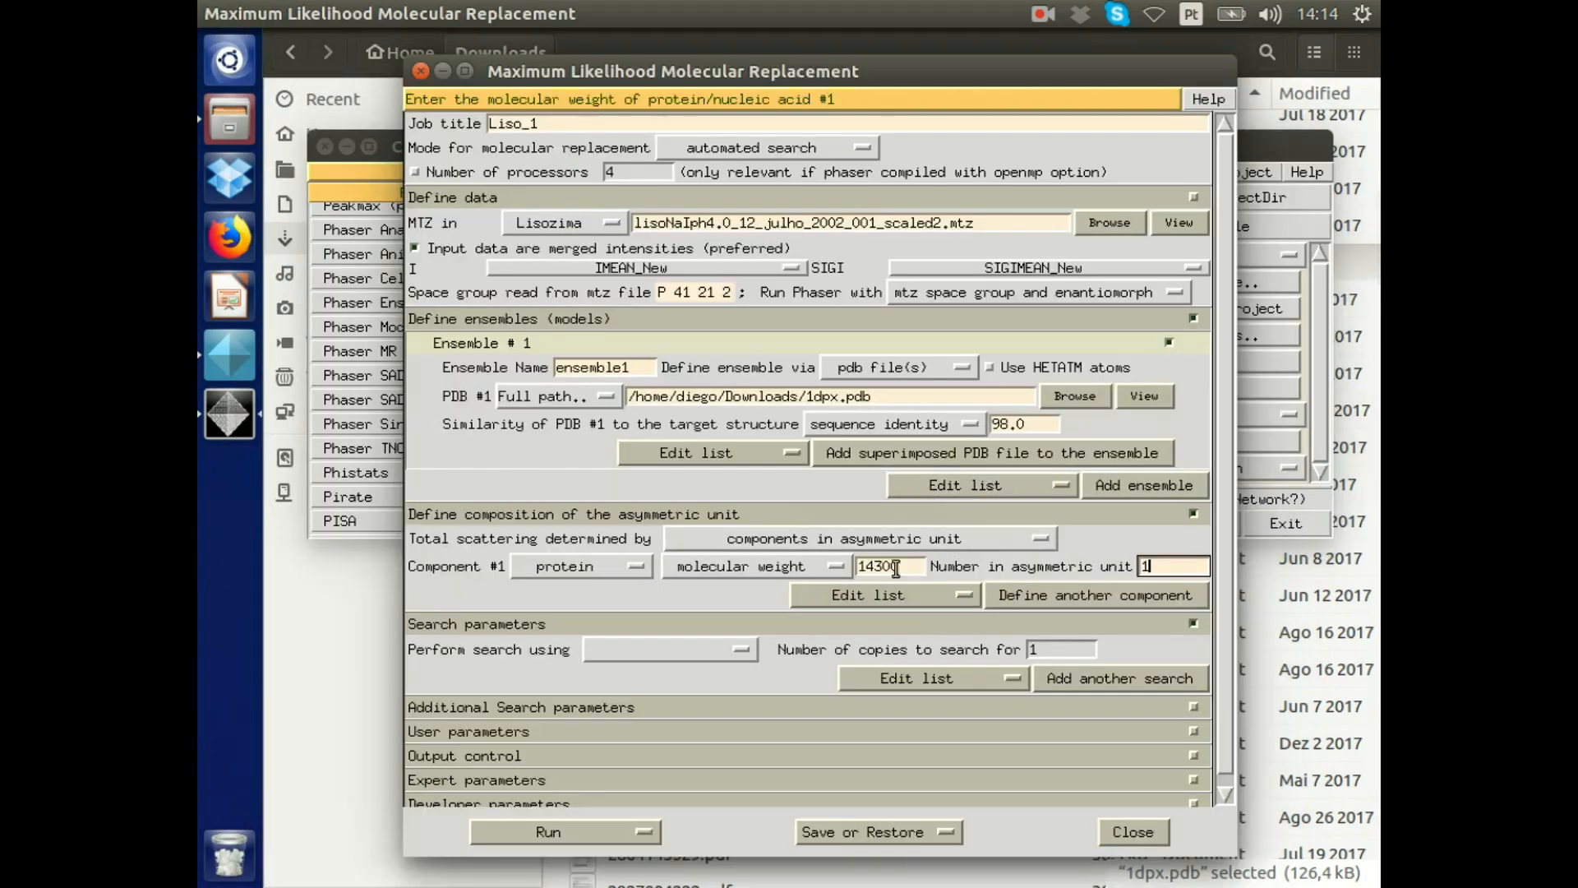
# Define protein component 1 by number of residues, entering 129 residues and keeping 1 in the asymmetric unit.
pyautogui.click(748, 566)
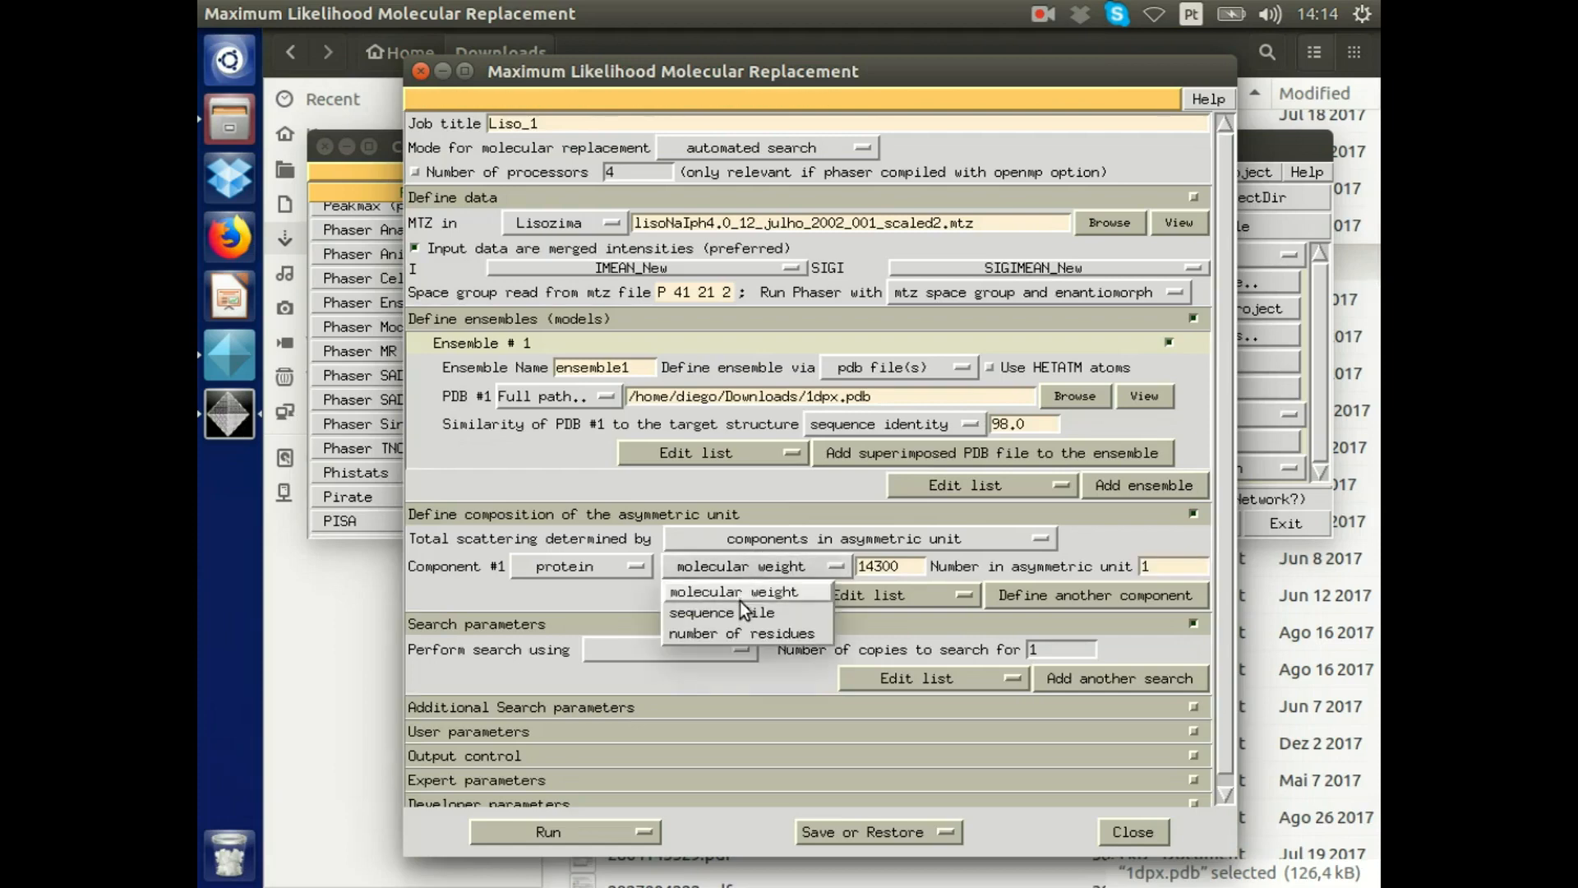
pyautogui.click(731, 631)
pyautogui.click(869, 566)
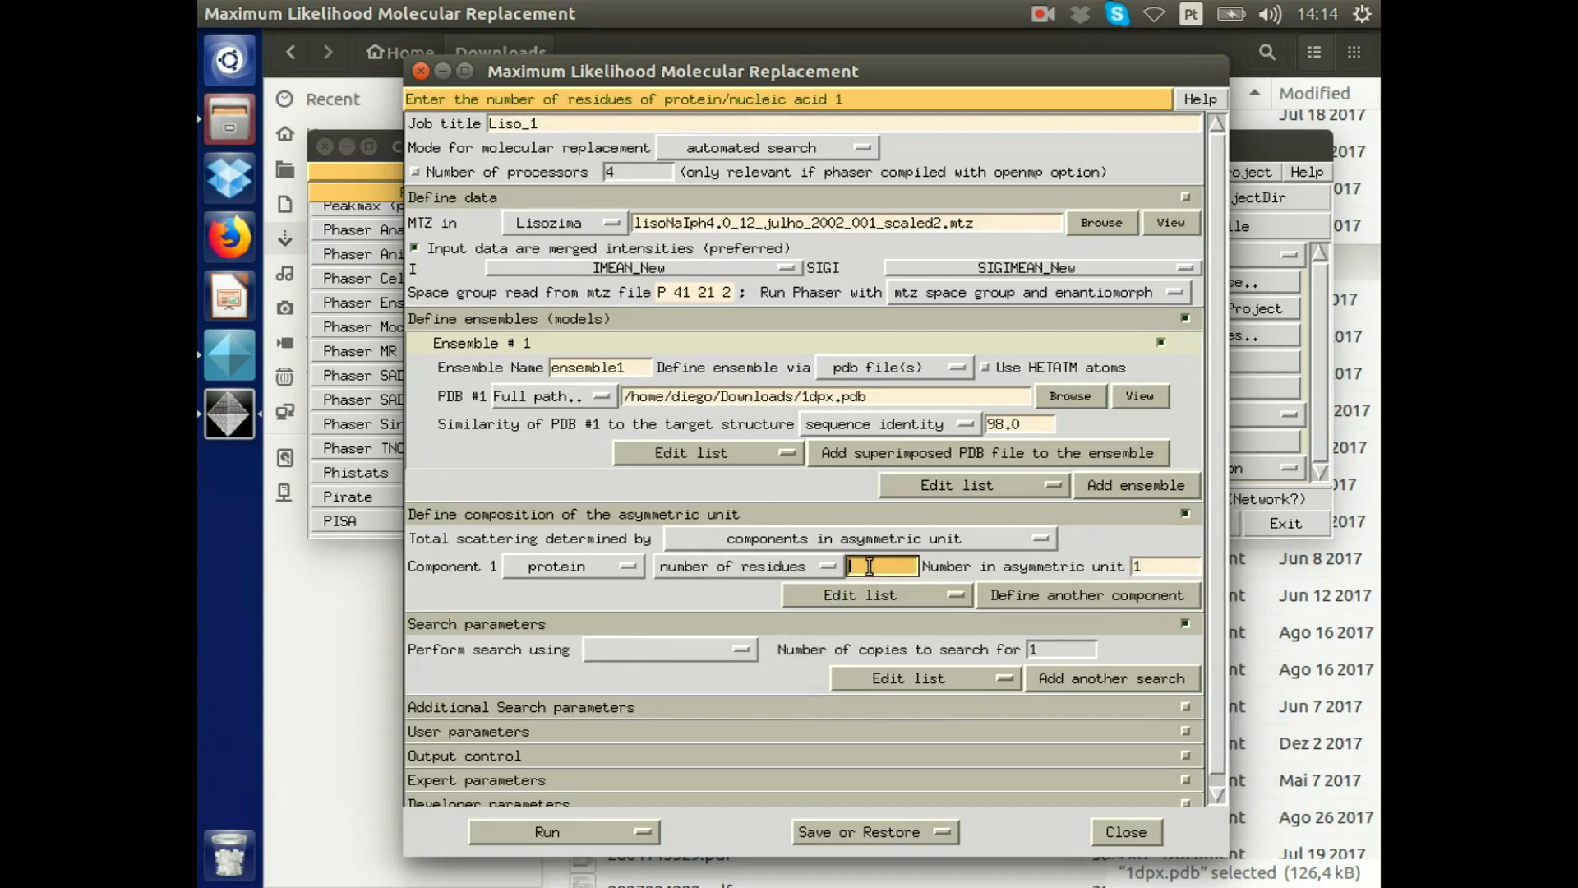
pyautogui.write('129')
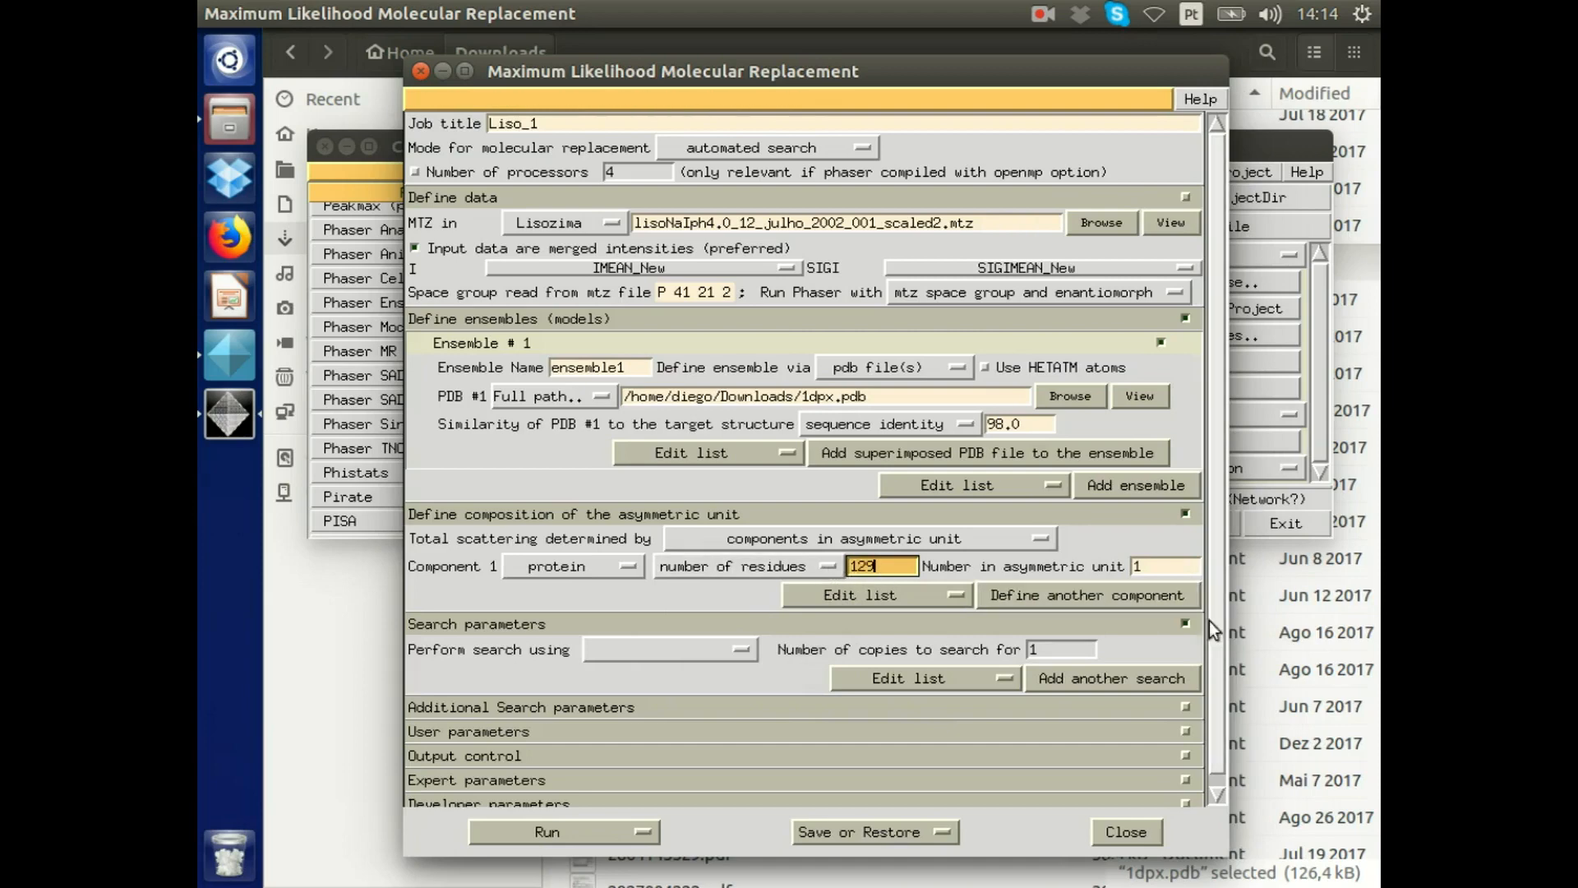
pyautogui.click(1160, 567)
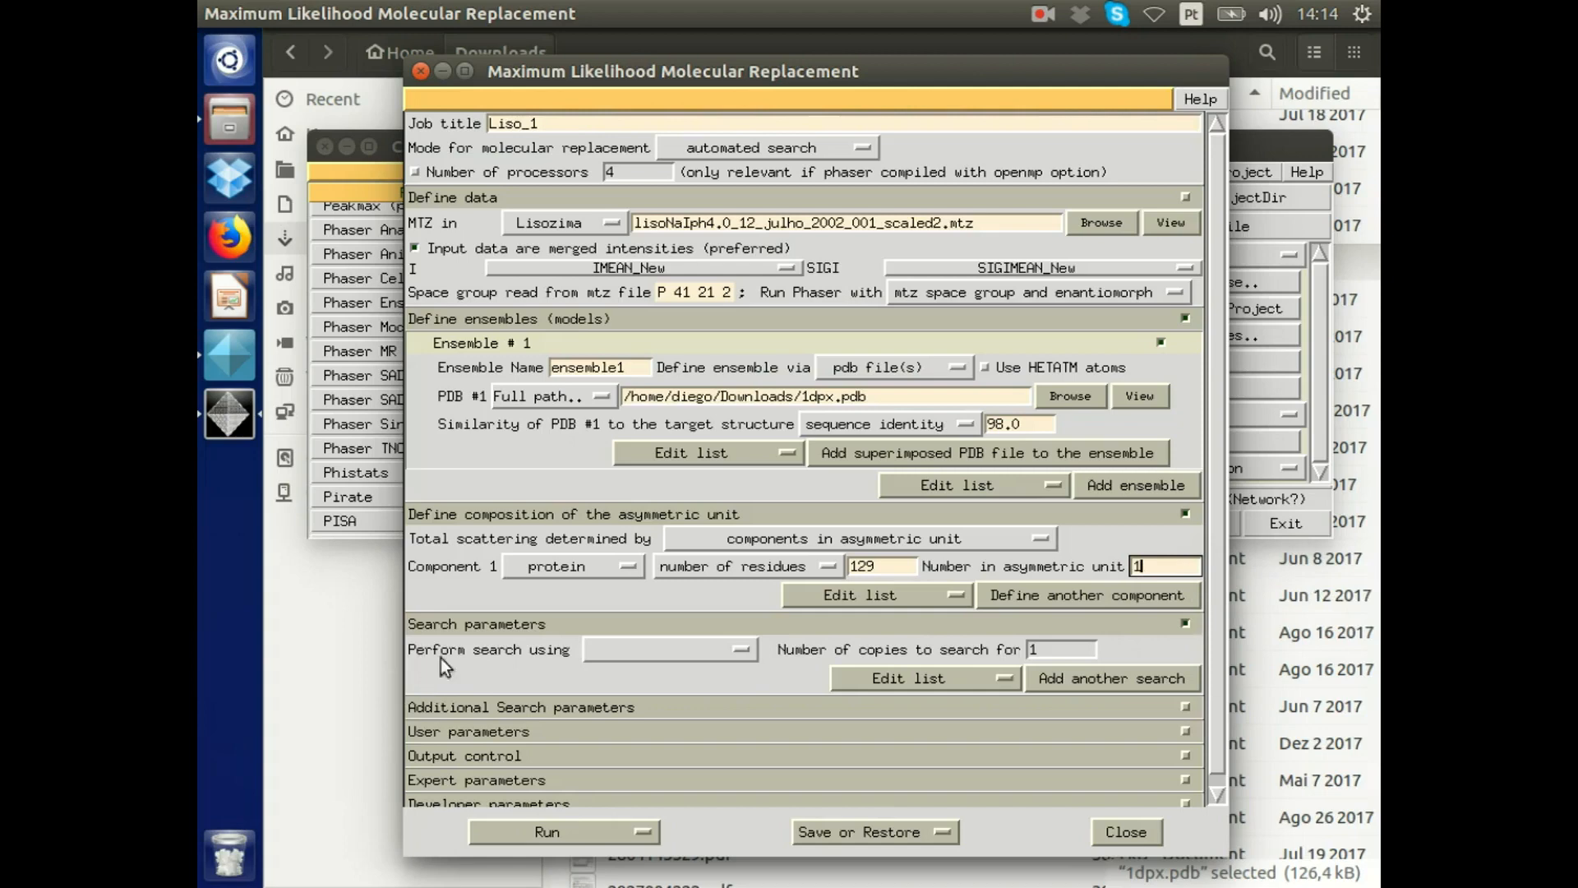
# Perform the search using ensemble1 with 1 copy to search for.
pyautogui.click(693, 658)
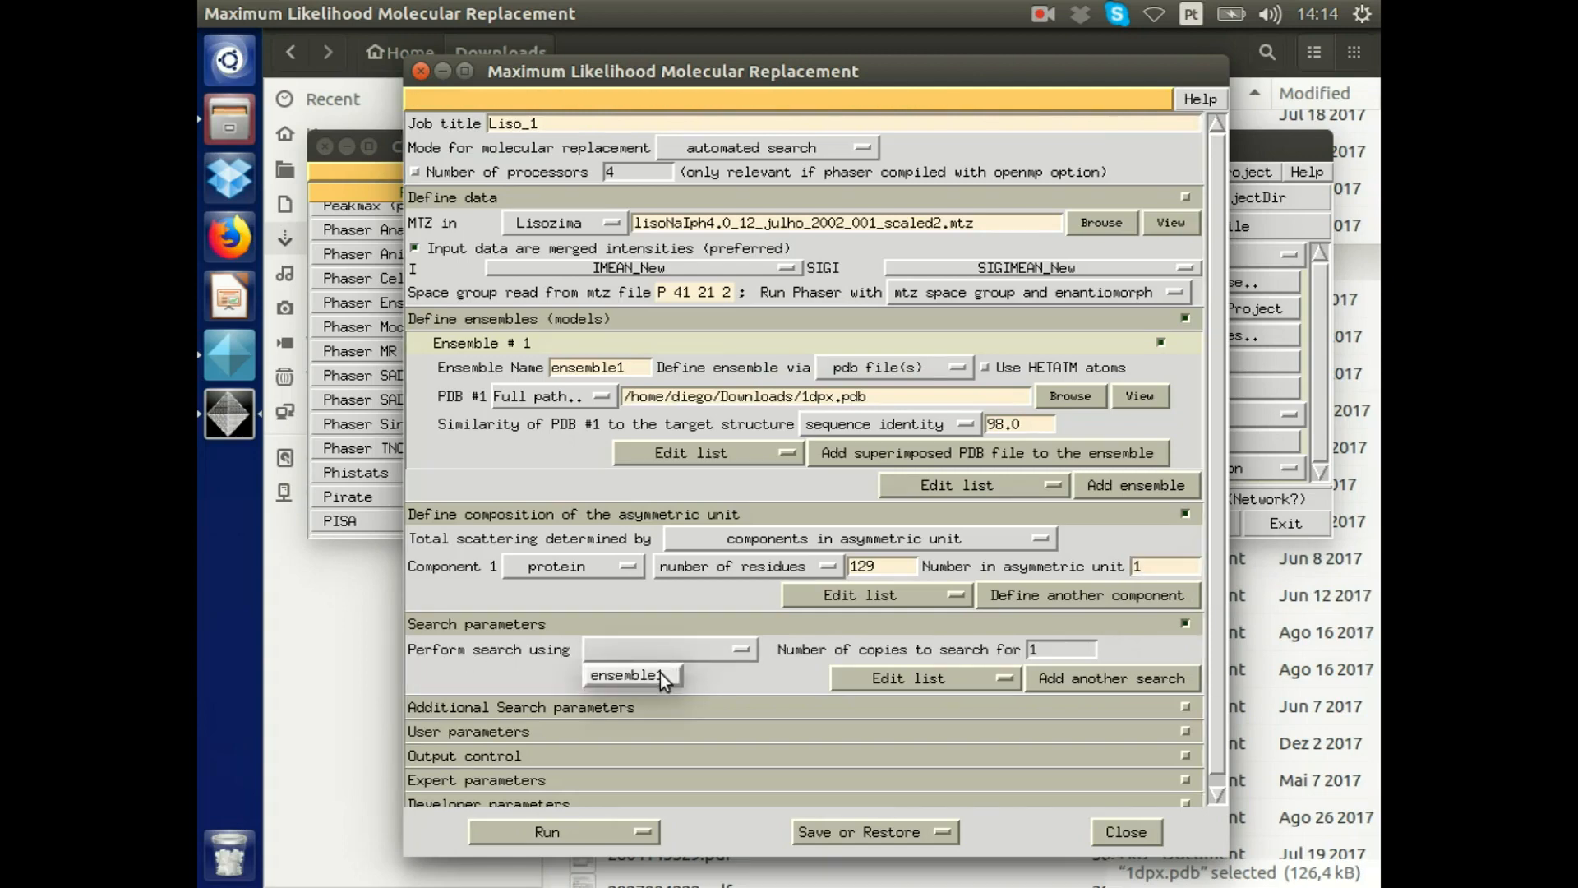
pyautogui.click(659, 672)
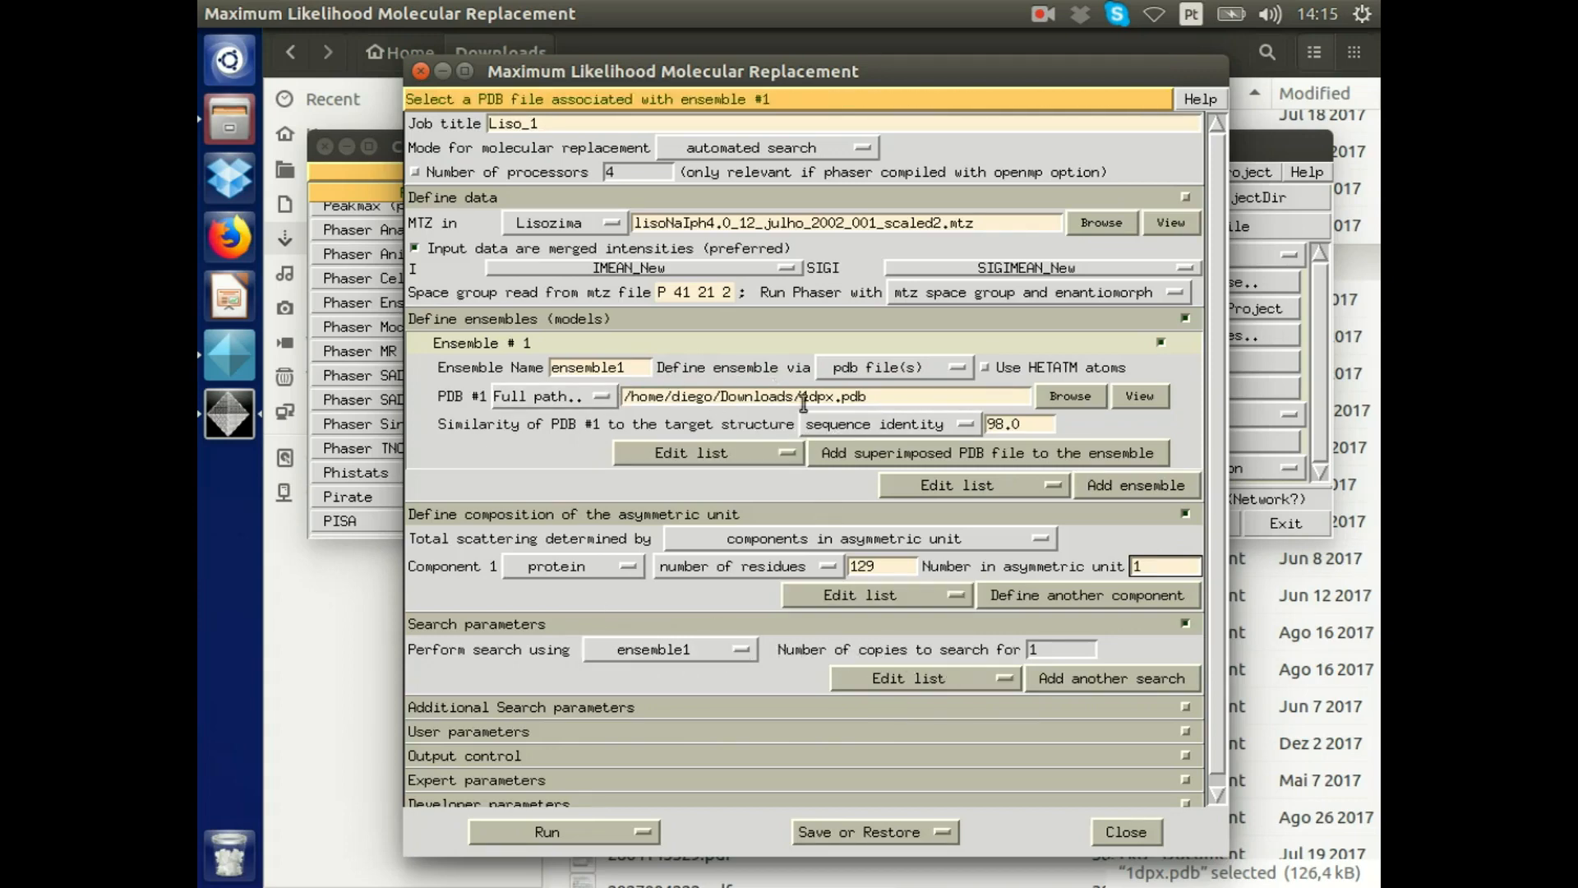
pyautogui.click(1038, 650)
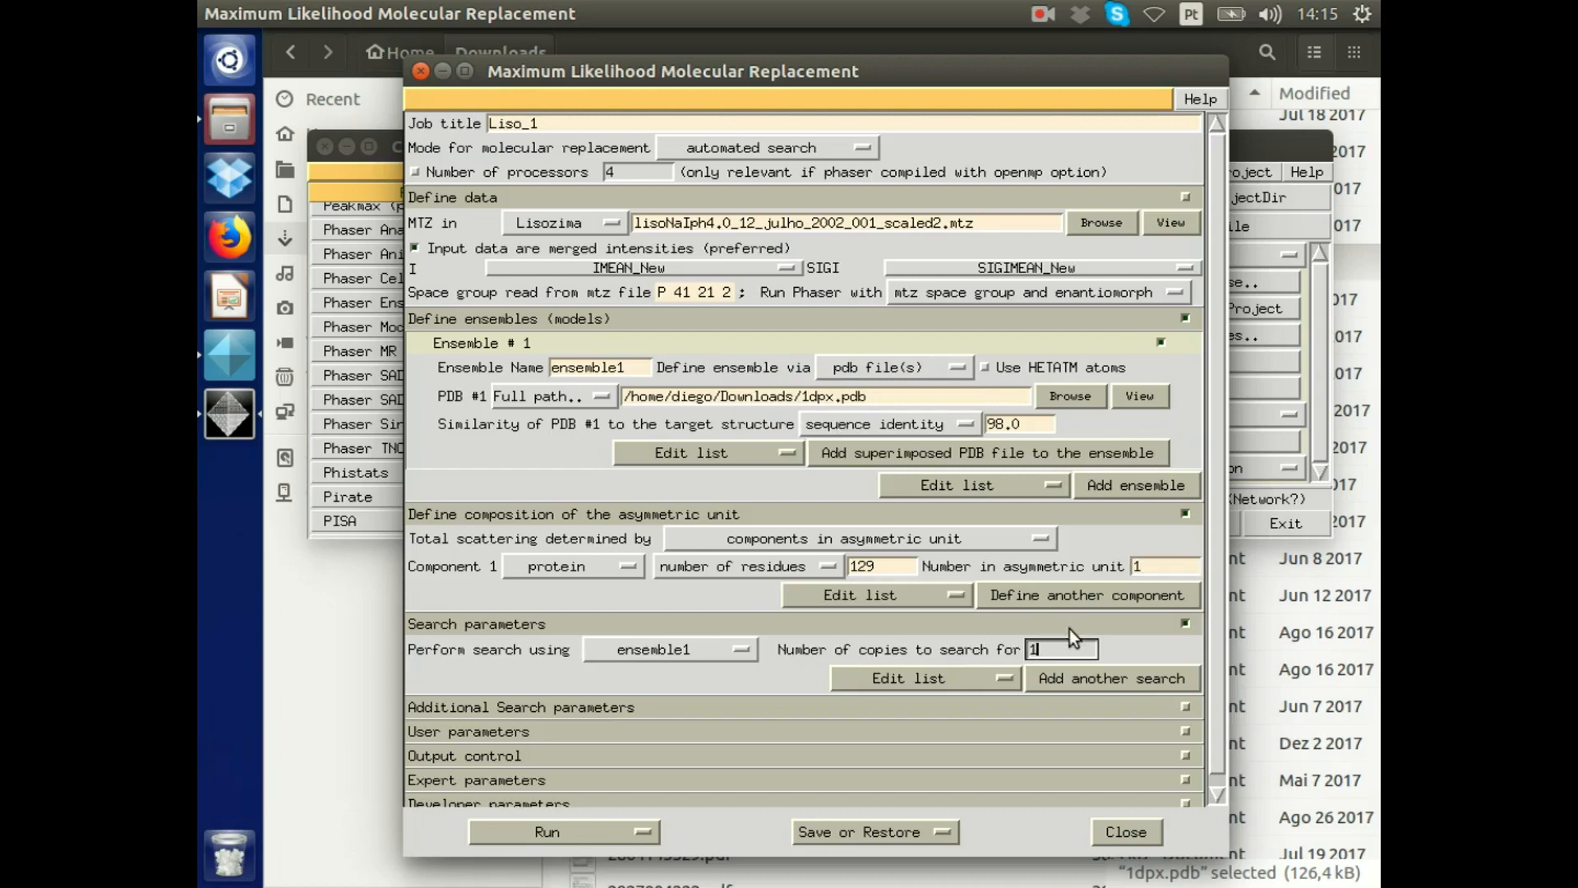
# Set both the number in the asymmetric unit and the number of copies to search for to 2.
pyautogui.click(1137, 567)
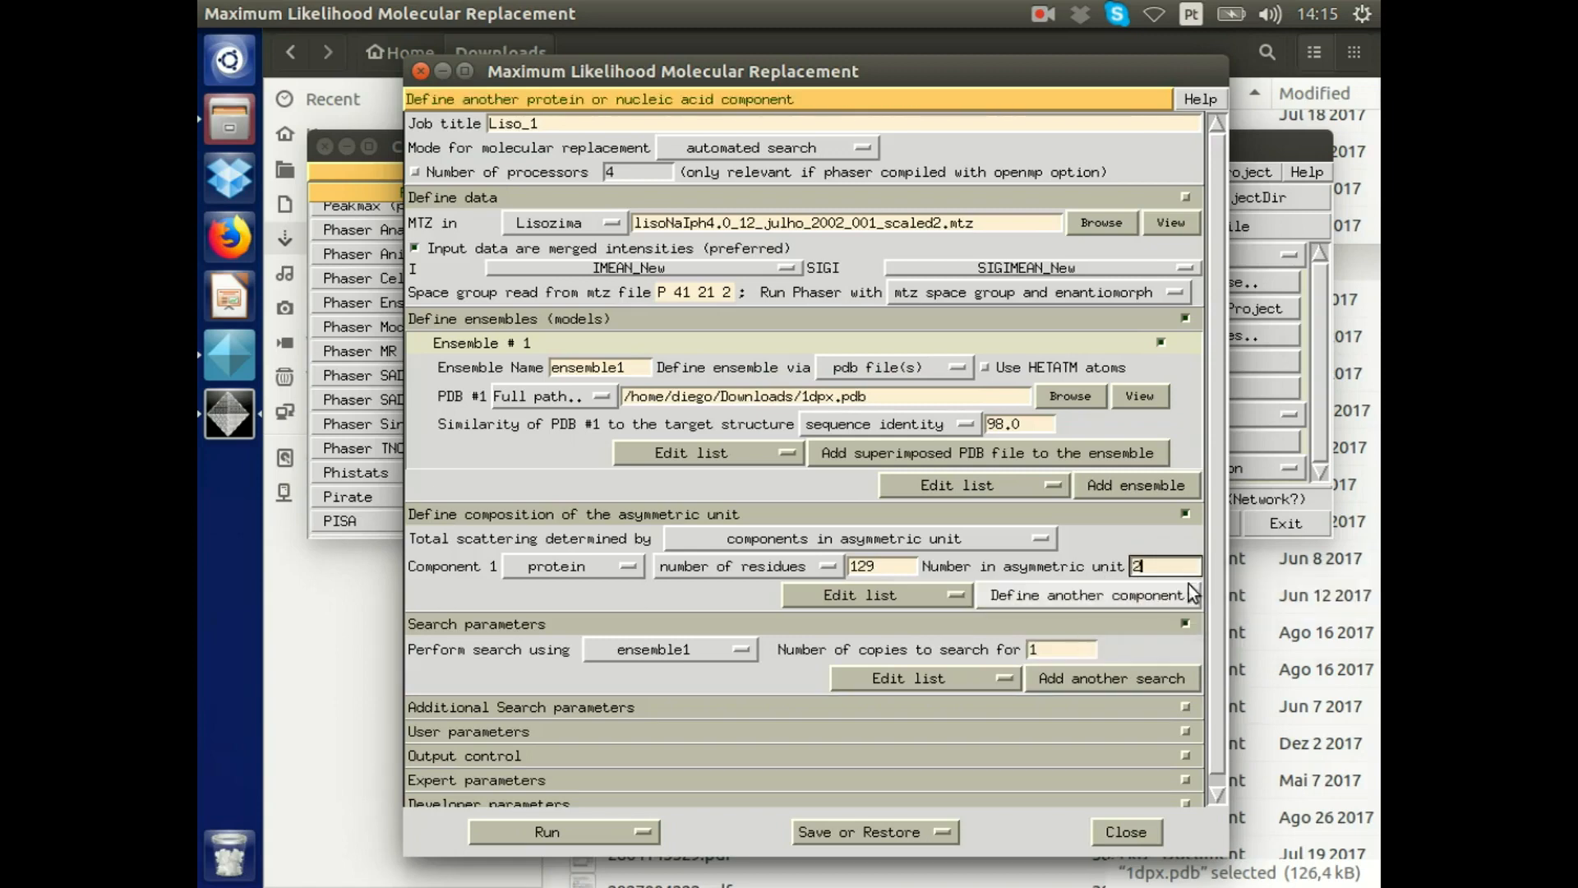
pyautogui.doubleClick(1096, 650)
pyautogui.write('2')
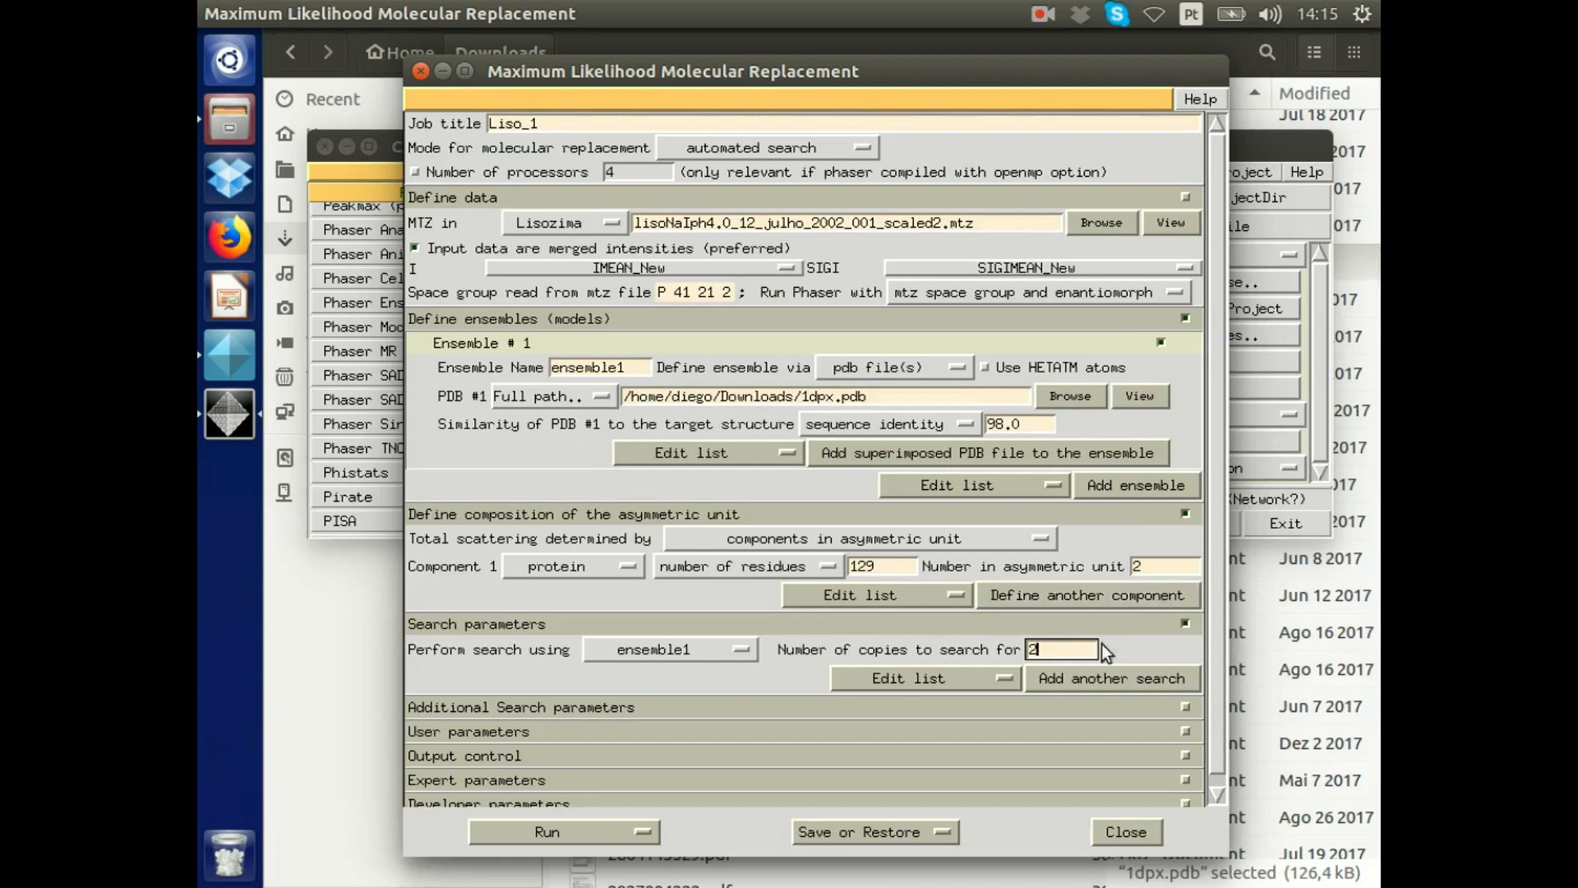
# Restore the number of copies to search for and the number in the asymmetric unit to 1.
pyautogui.press('BackSpace')
pyautogui.write('1')
pyautogui.click(1184, 566)
pyautogui.press('BackSpace')
pyautogui.write('1')
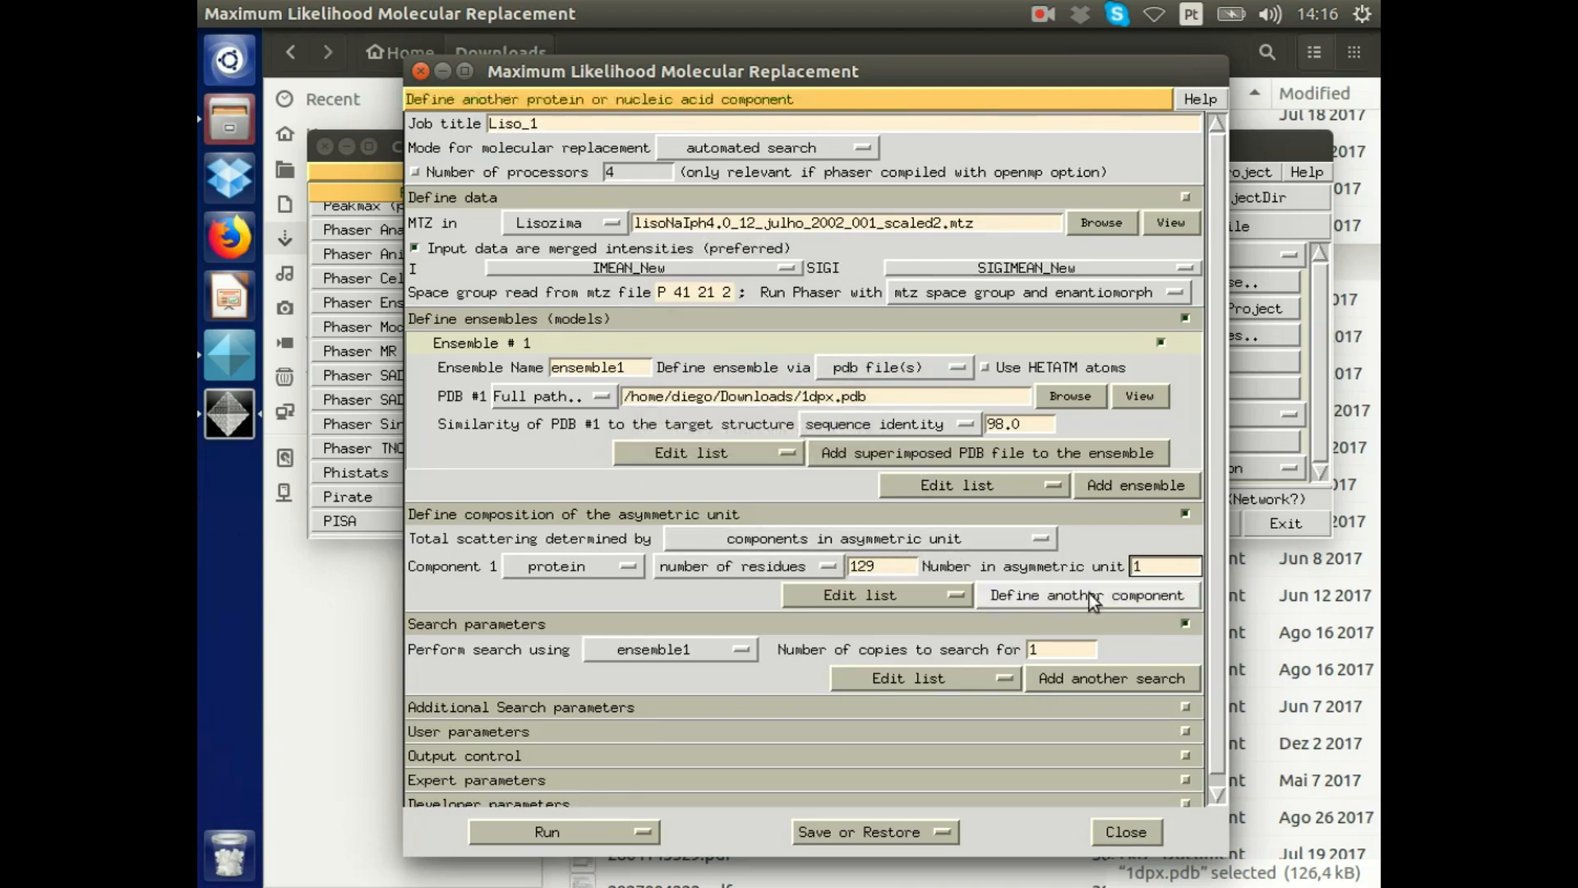
# Run the Liso_1 molecular replacement job immediately and close its setup window.
pyautogui.click(626, 832)
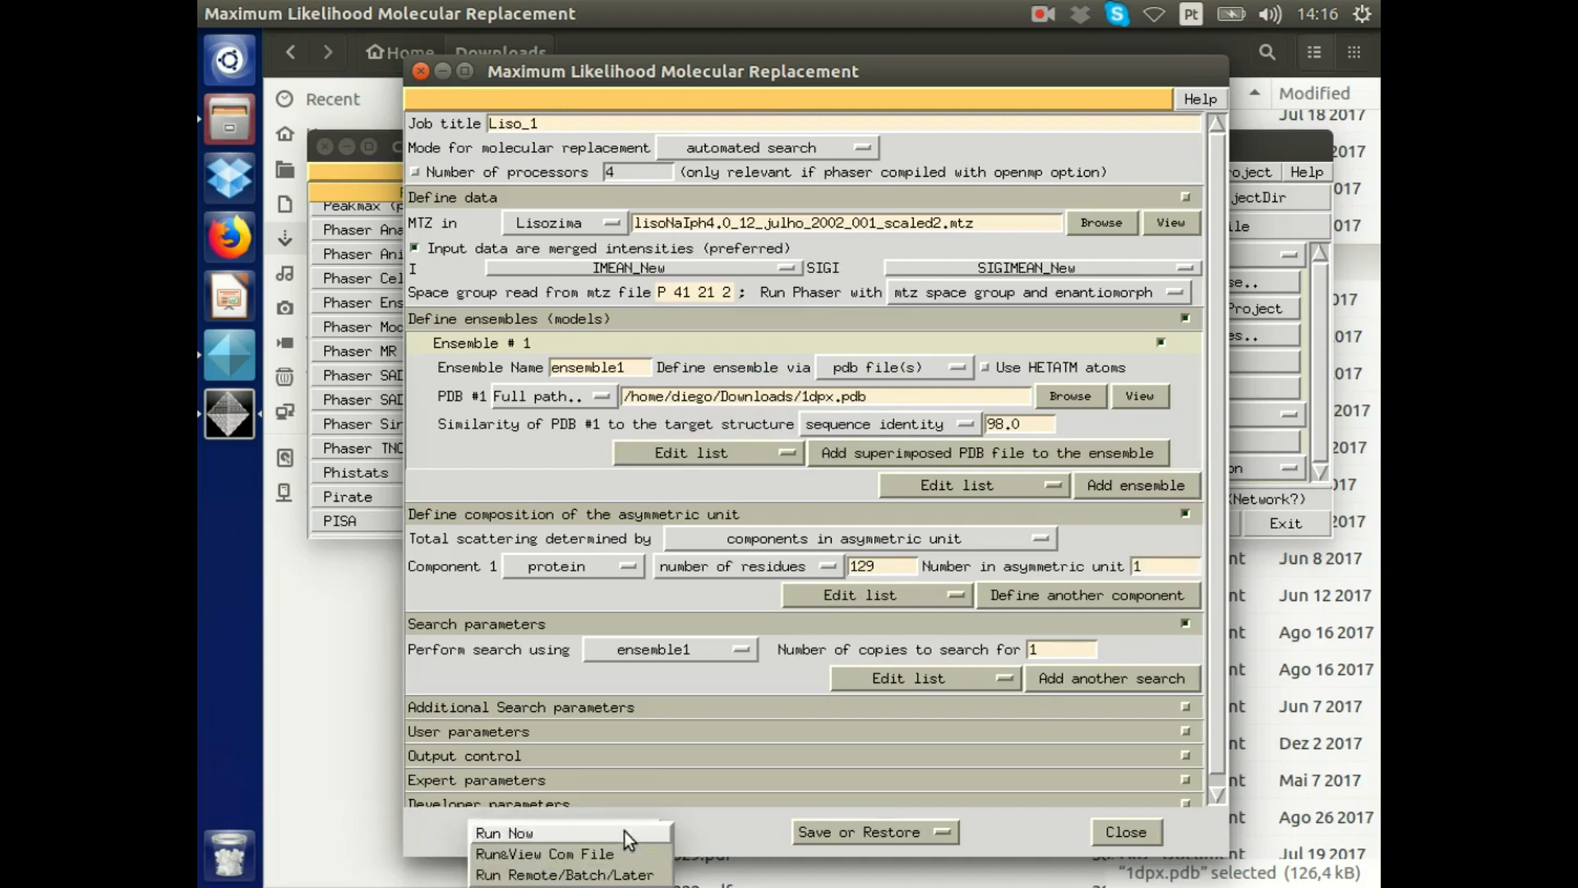
pyautogui.click(518, 830)
pyautogui.click(1126, 831)
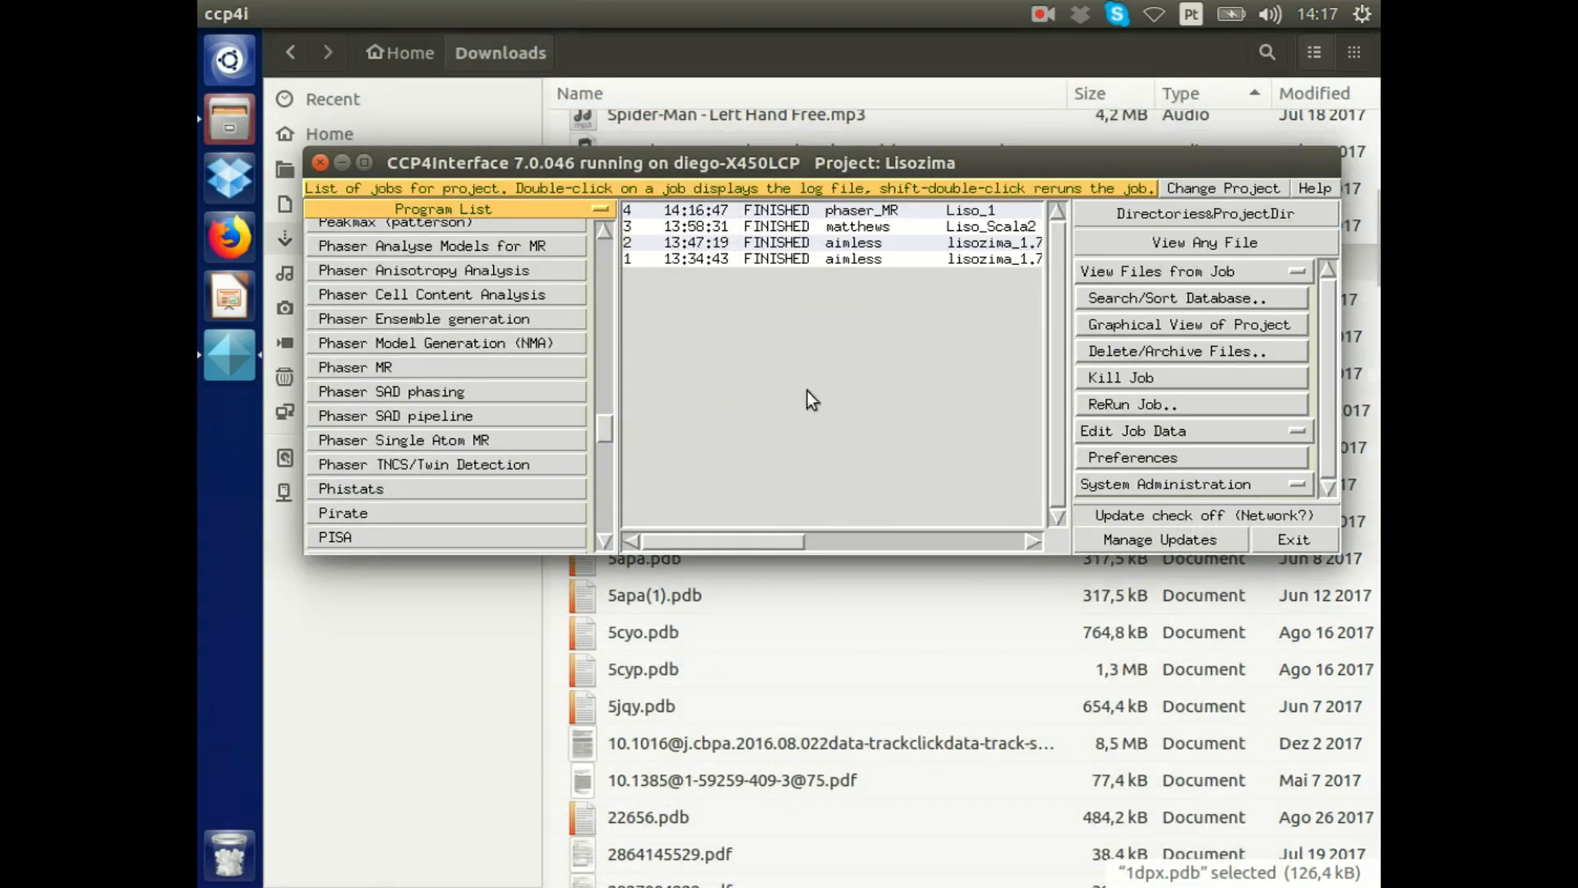
# Open the results of the phaser_MR job Liso_1 and review the report down to the output files.
pyautogui.doubleClick(817, 212)
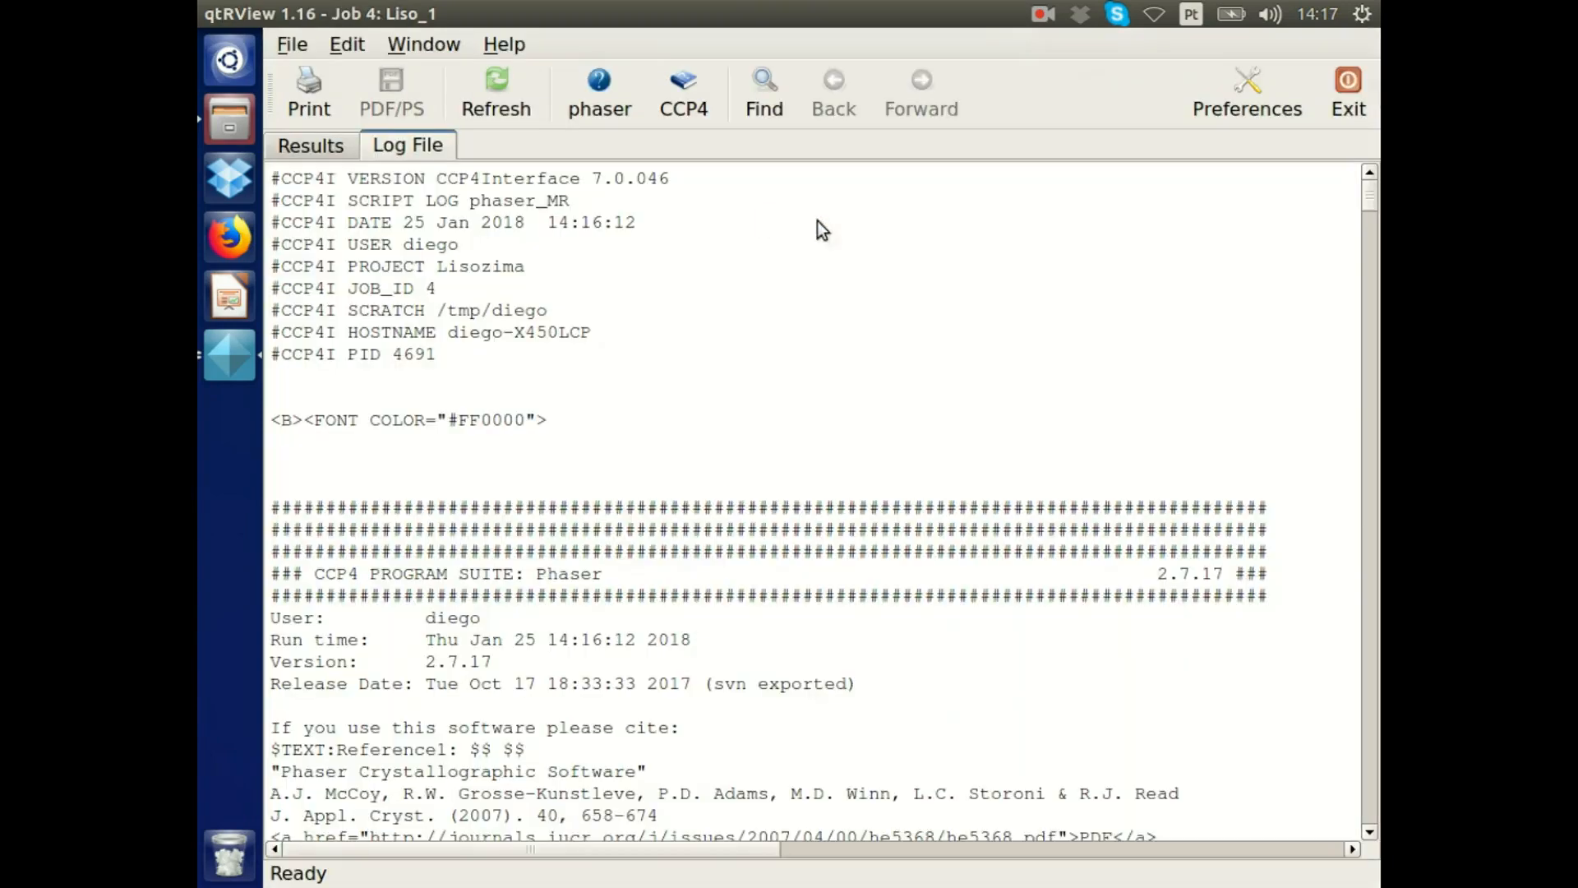
pyautogui.click(335, 155)
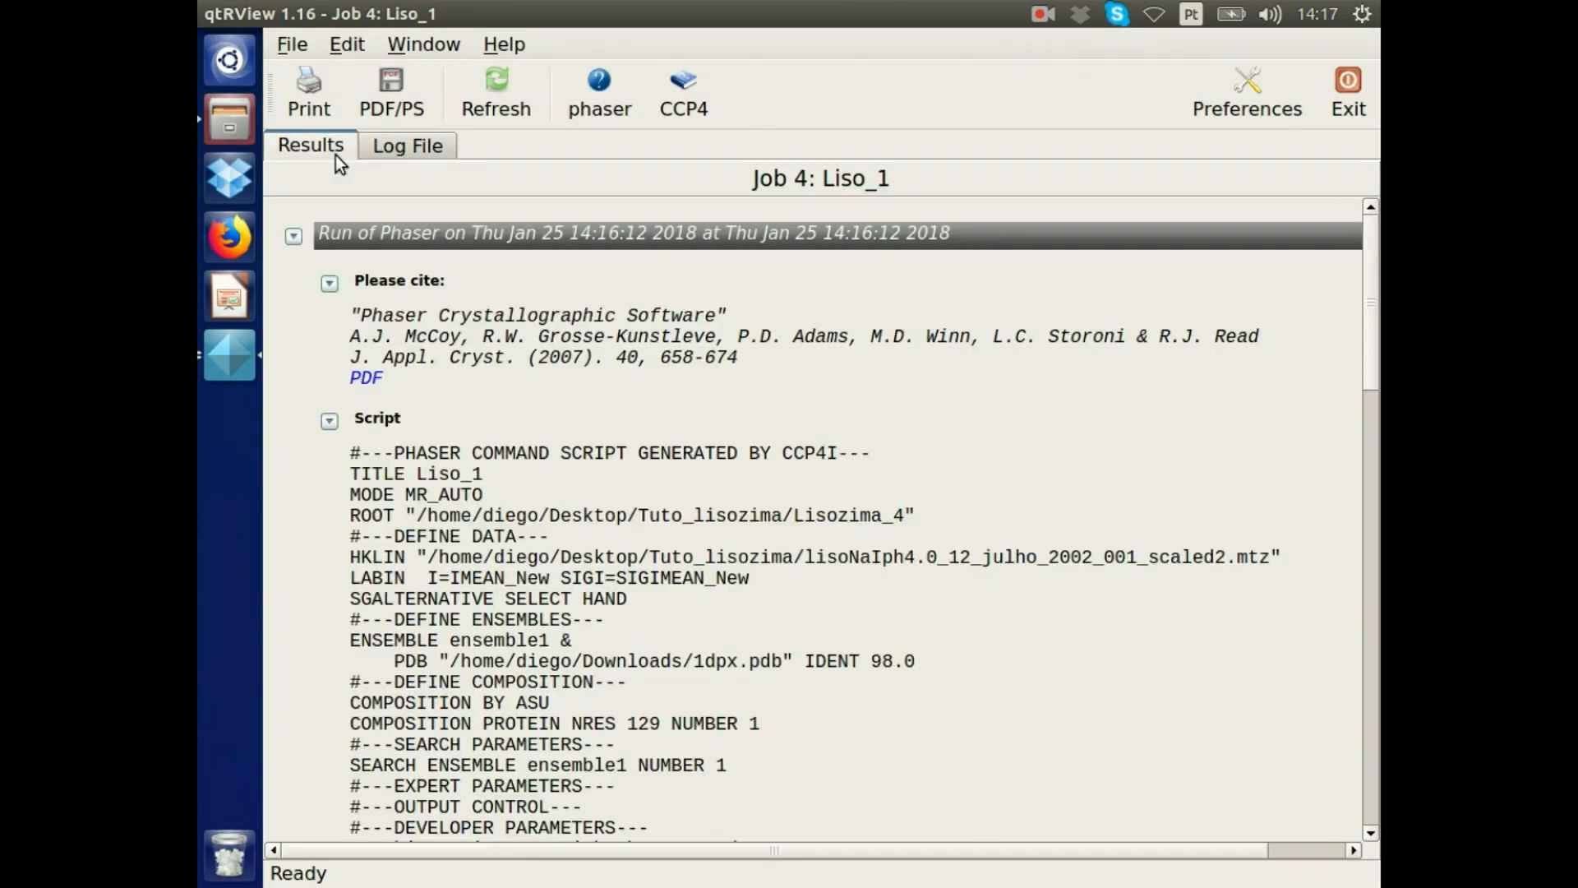
pyautogui.moveTo(1371, 255); pyautogui.dragTo(1374, 715)
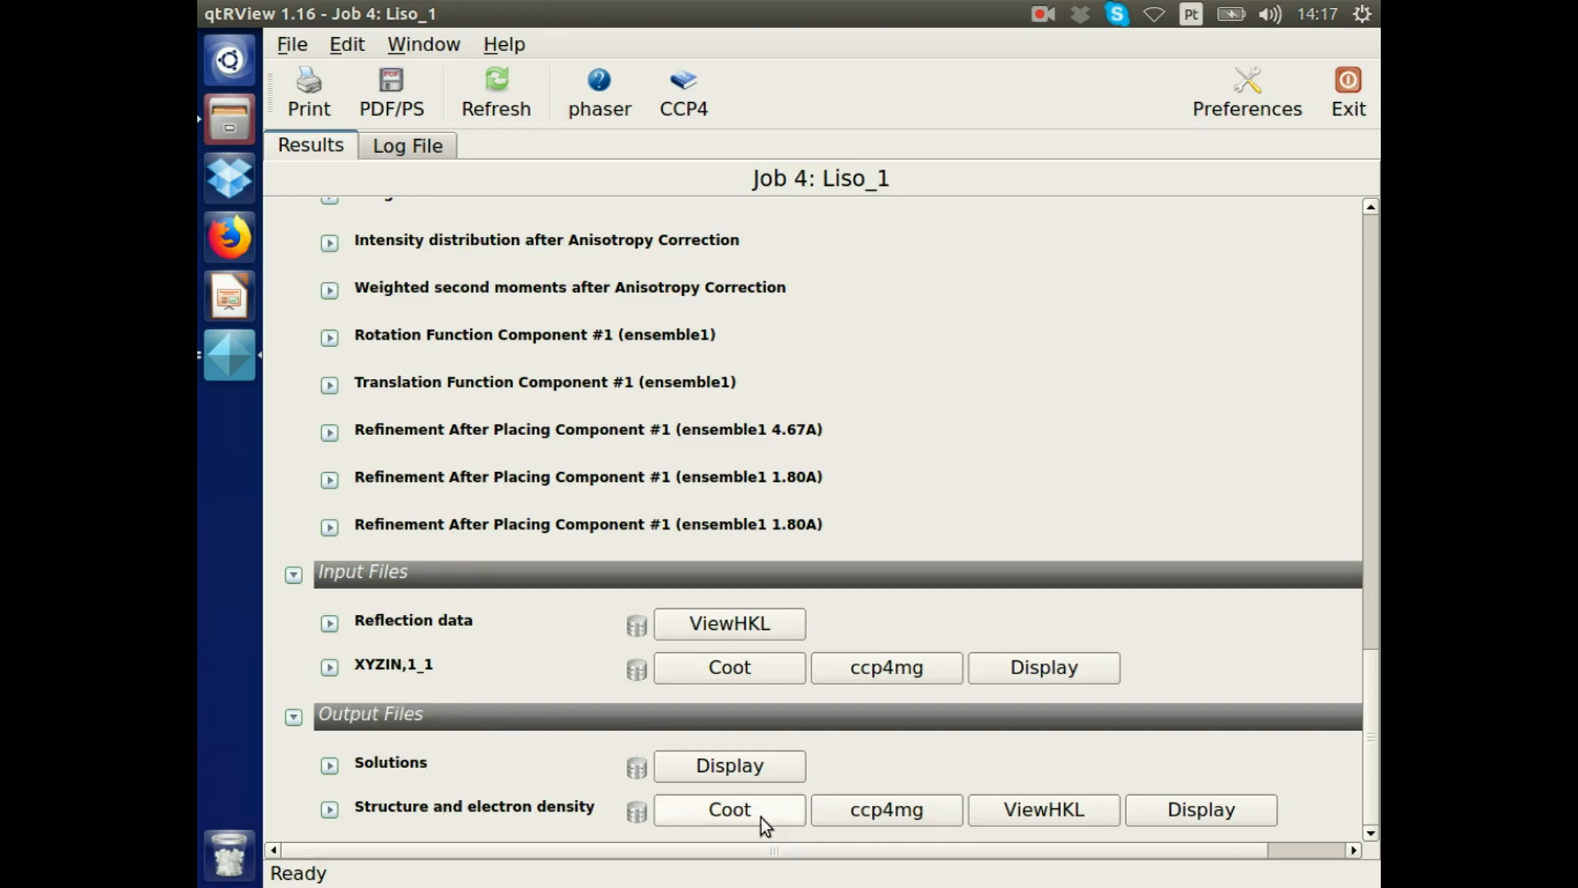
# Open the output structure and electron density in Coot and maximize its window.
pyautogui.click(703, 812)
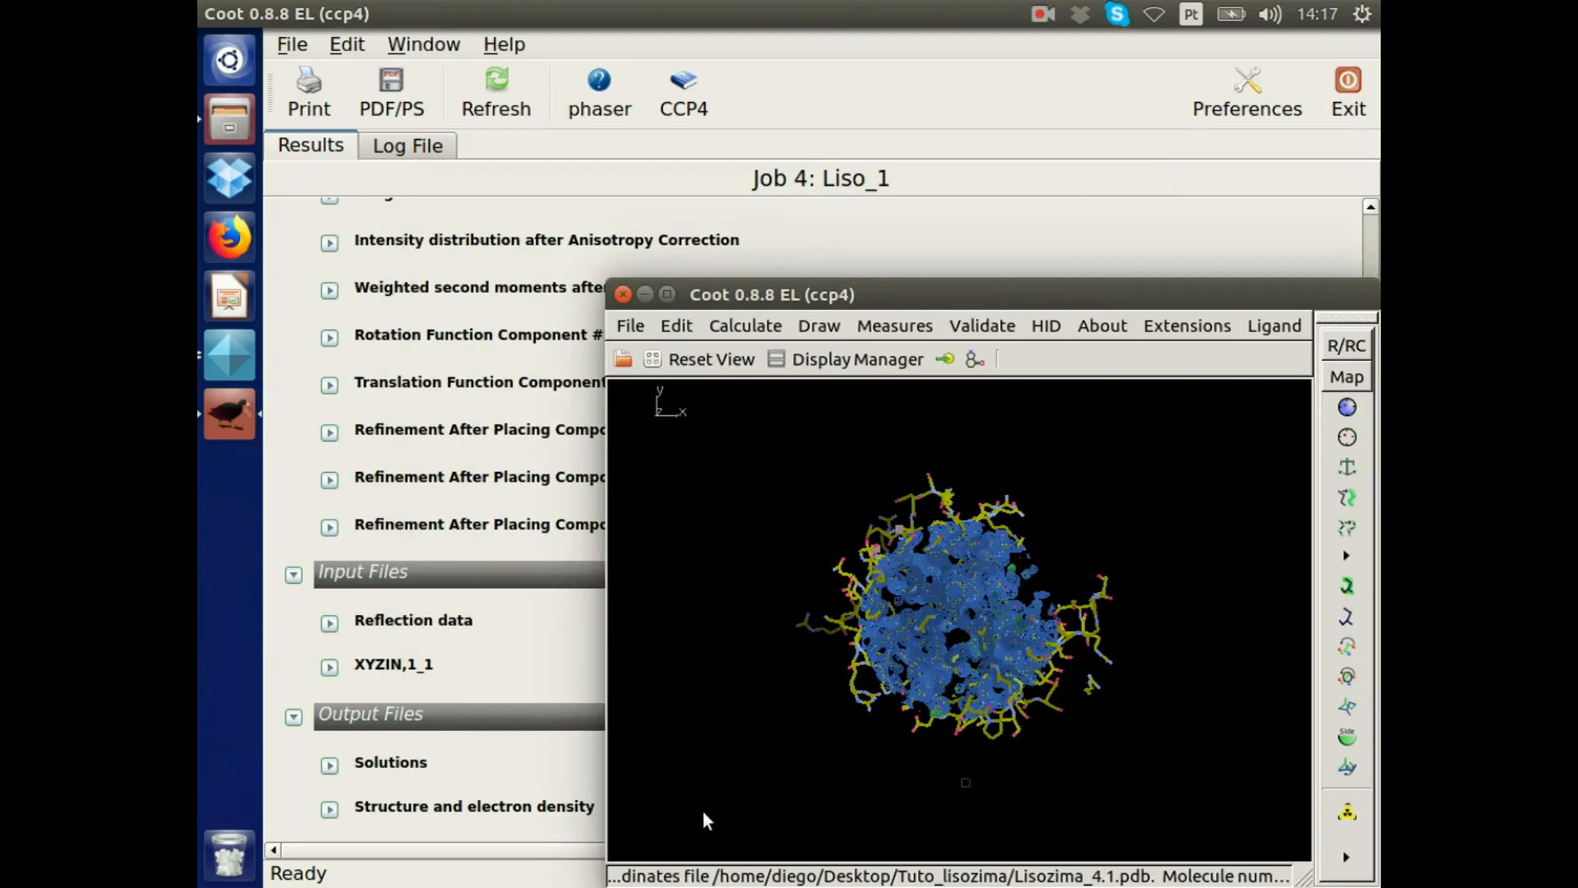
pyautogui.doubleClick(871, 295)
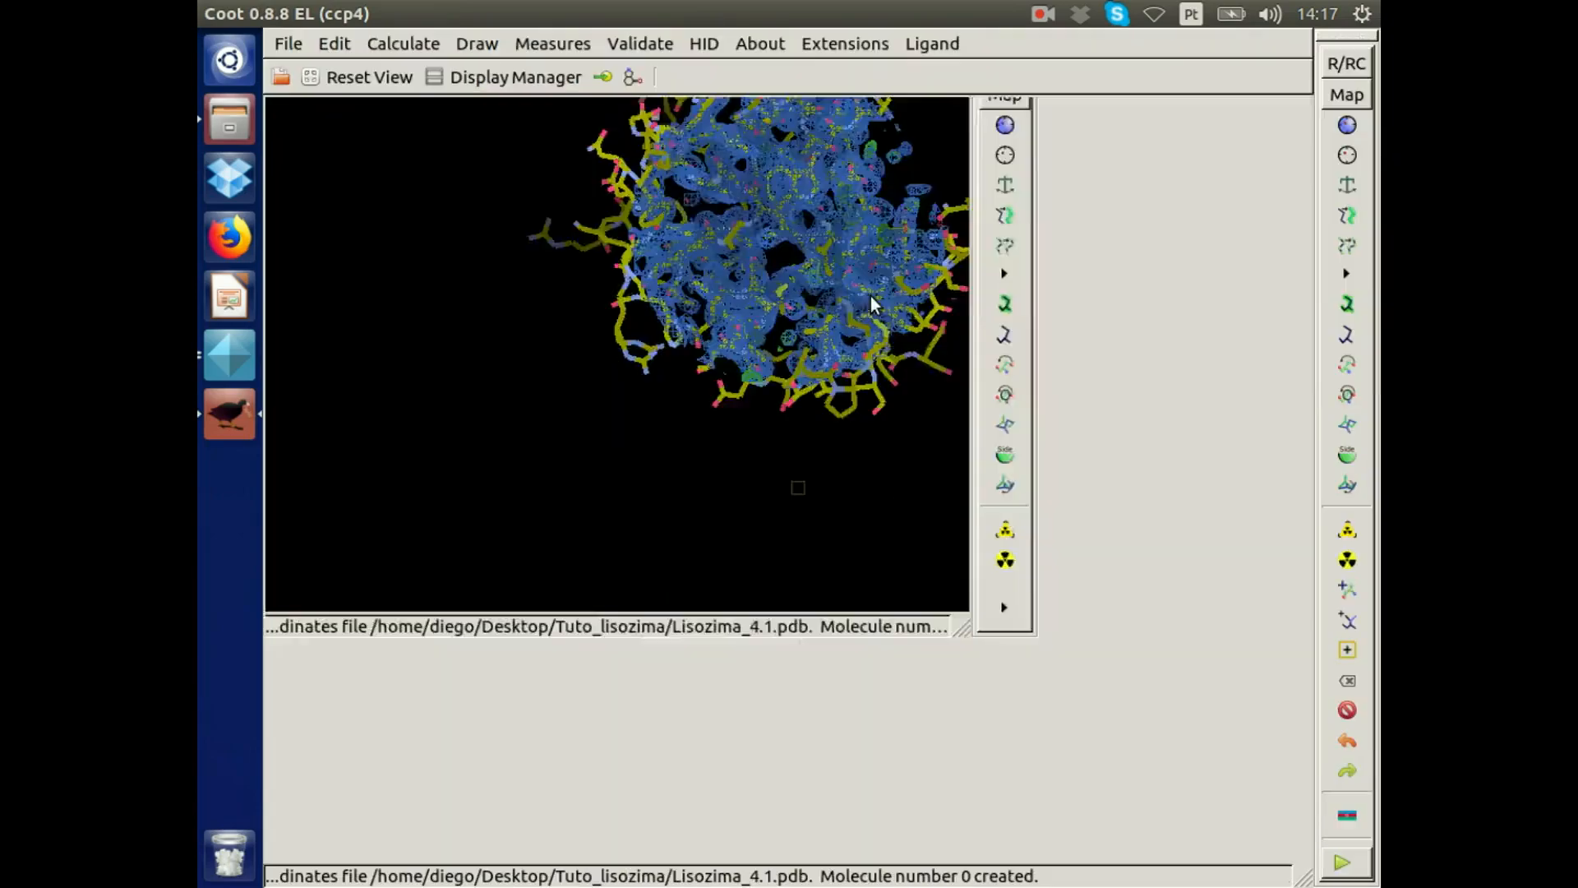
# Examine the fit of the whole molecular replacement model to its electron density map, up close and as an overview.
pyautogui.moveTo(898, 383); pyautogui.dragTo(1034, 595, button='right')
pyautogui.moveTo(1034, 598); pyautogui.dragTo(791, 584)
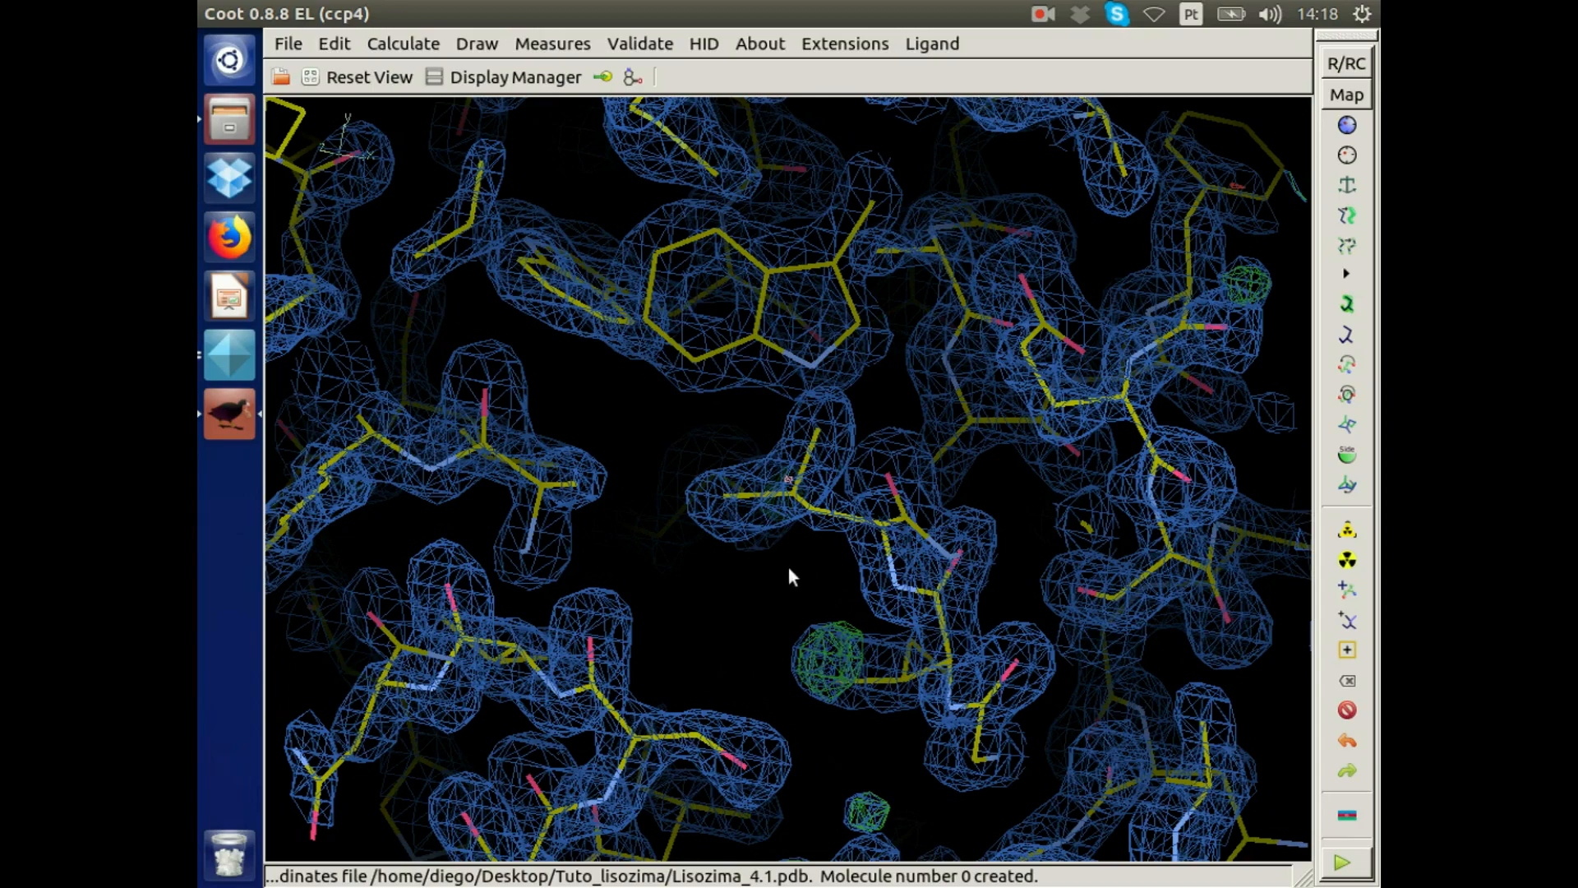
pyautogui.moveTo(852, 521); pyautogui.dragTo(821, 483)
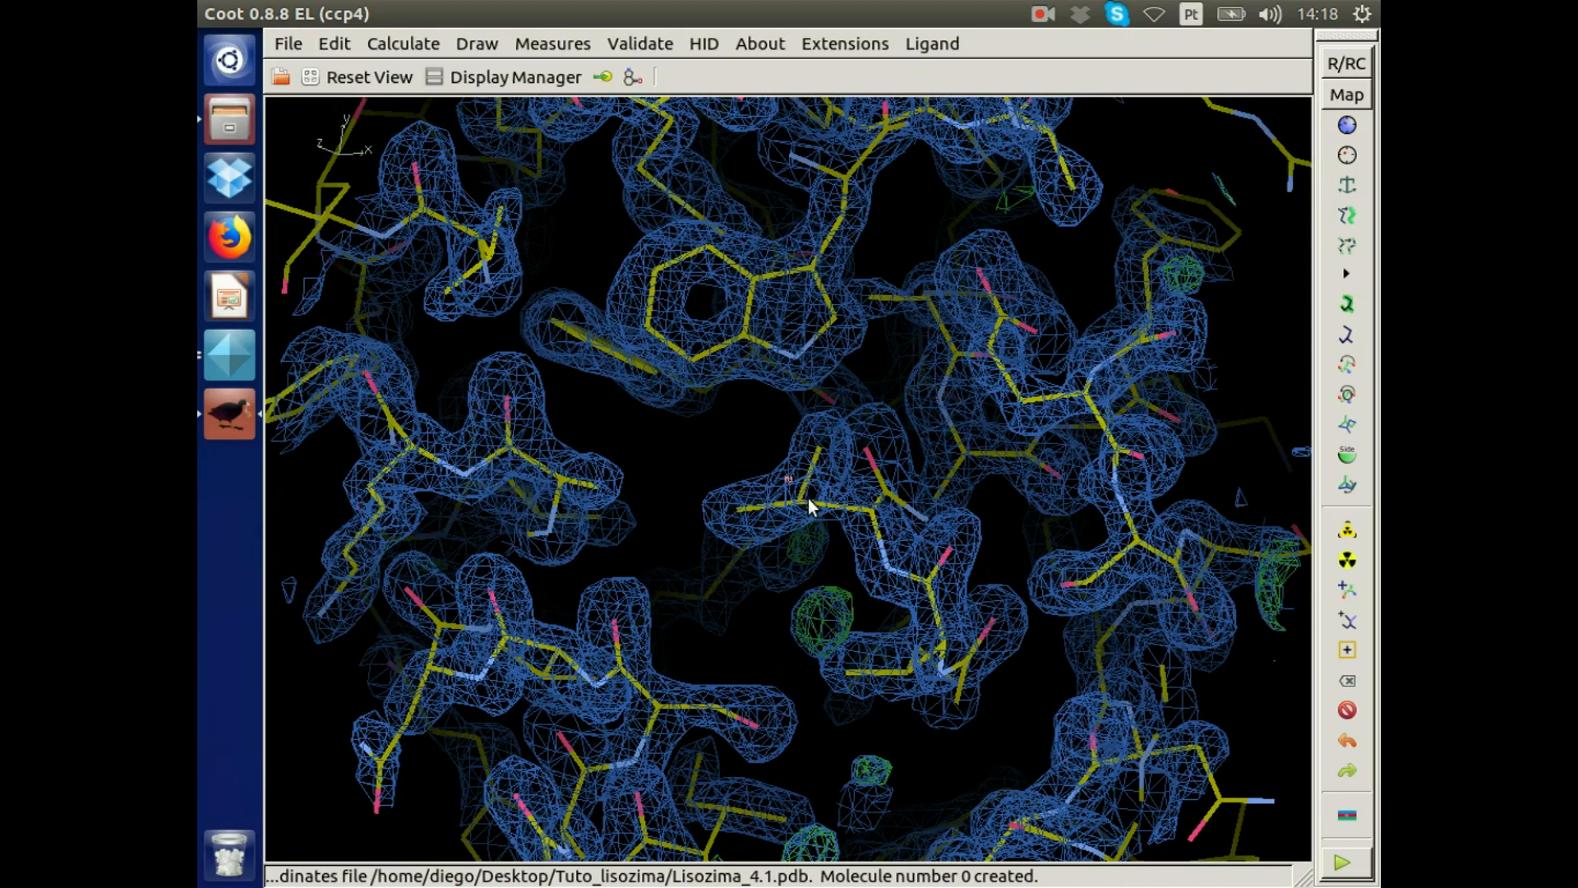
pyautogui.moveTo(673, 367); pyautogui.dragTo(714, 310)
pyautogui.moveTo(713, 310); pyautogui.dragTo(934, 583, button='right')
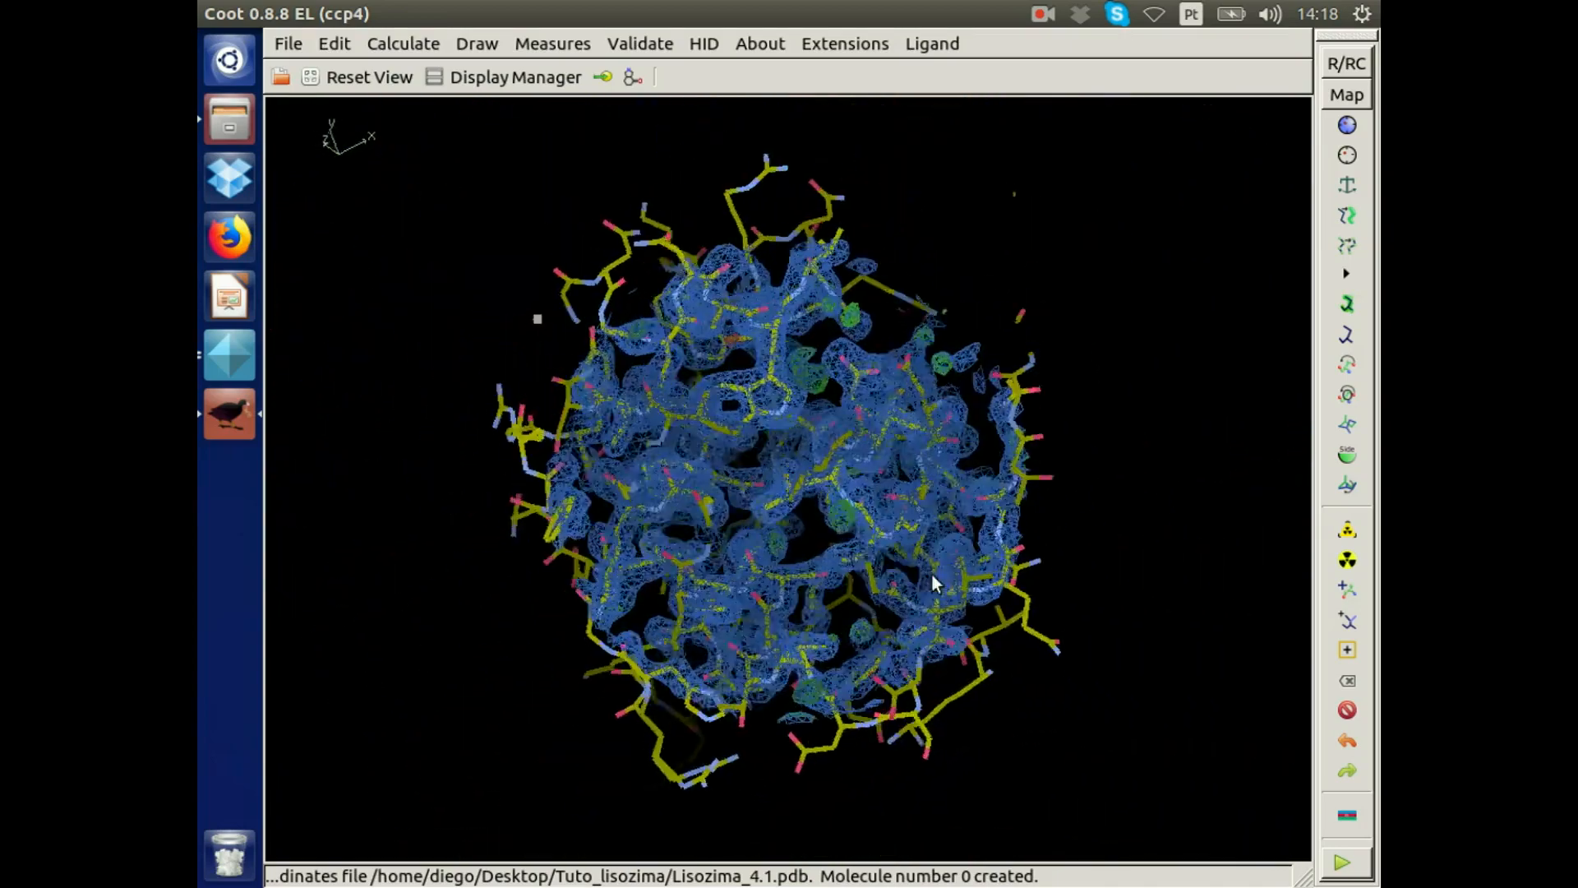
pyautogui.moveTo(934, 583); pyautogui.dragTo(779, 216)
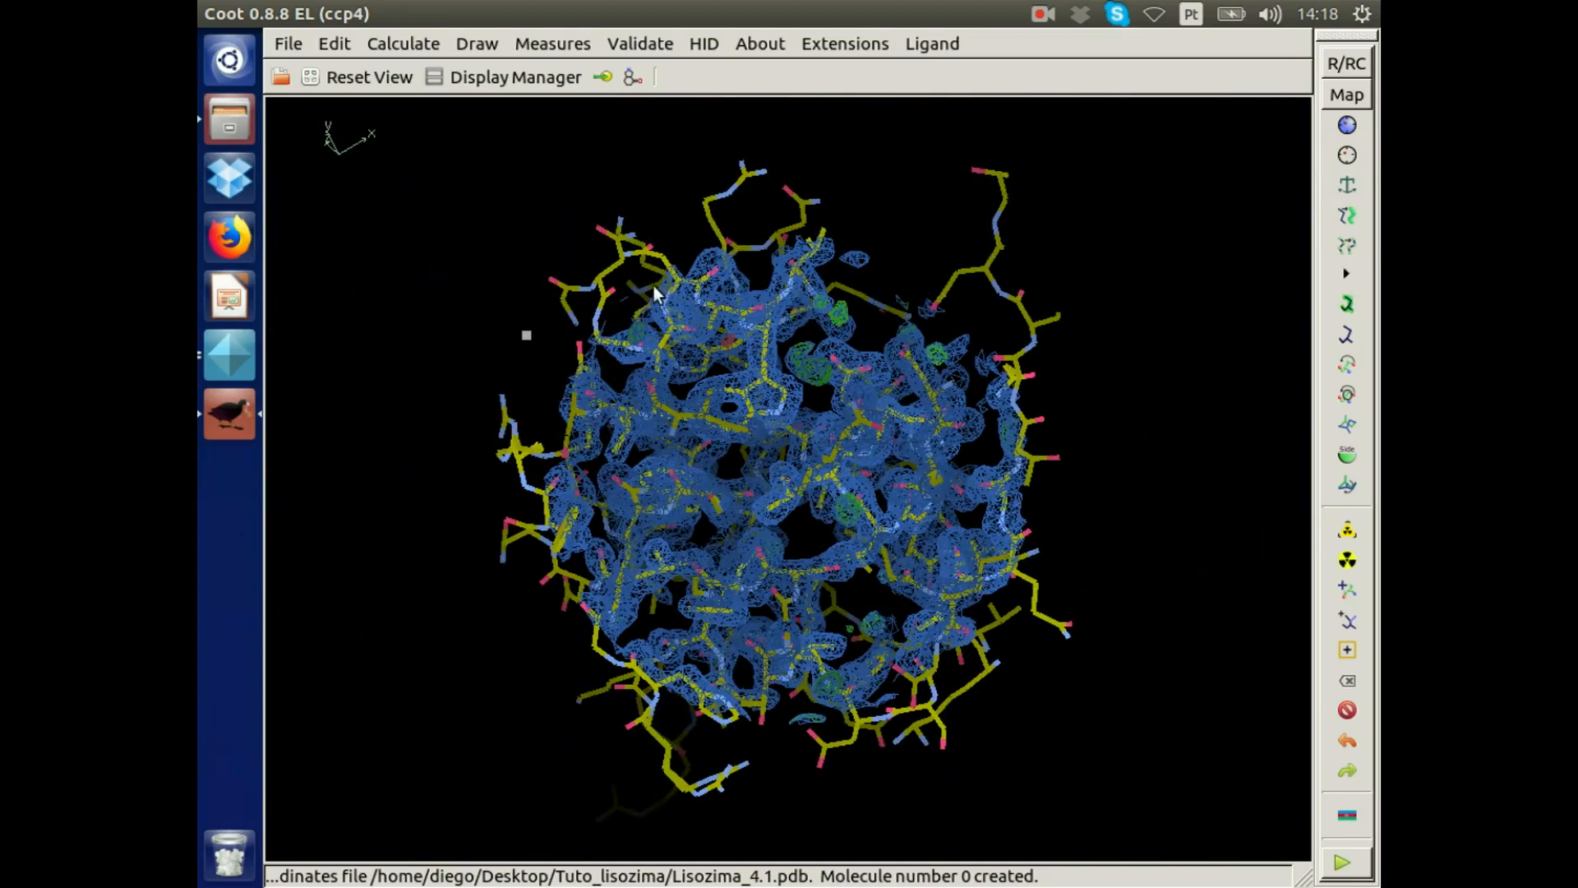
# Examine how the ring side chains near the centre of the molecule fit the density from several angles.
pyautogui.moveTo(785, 347); pyautogui.dragTo(825, 412, button='right')
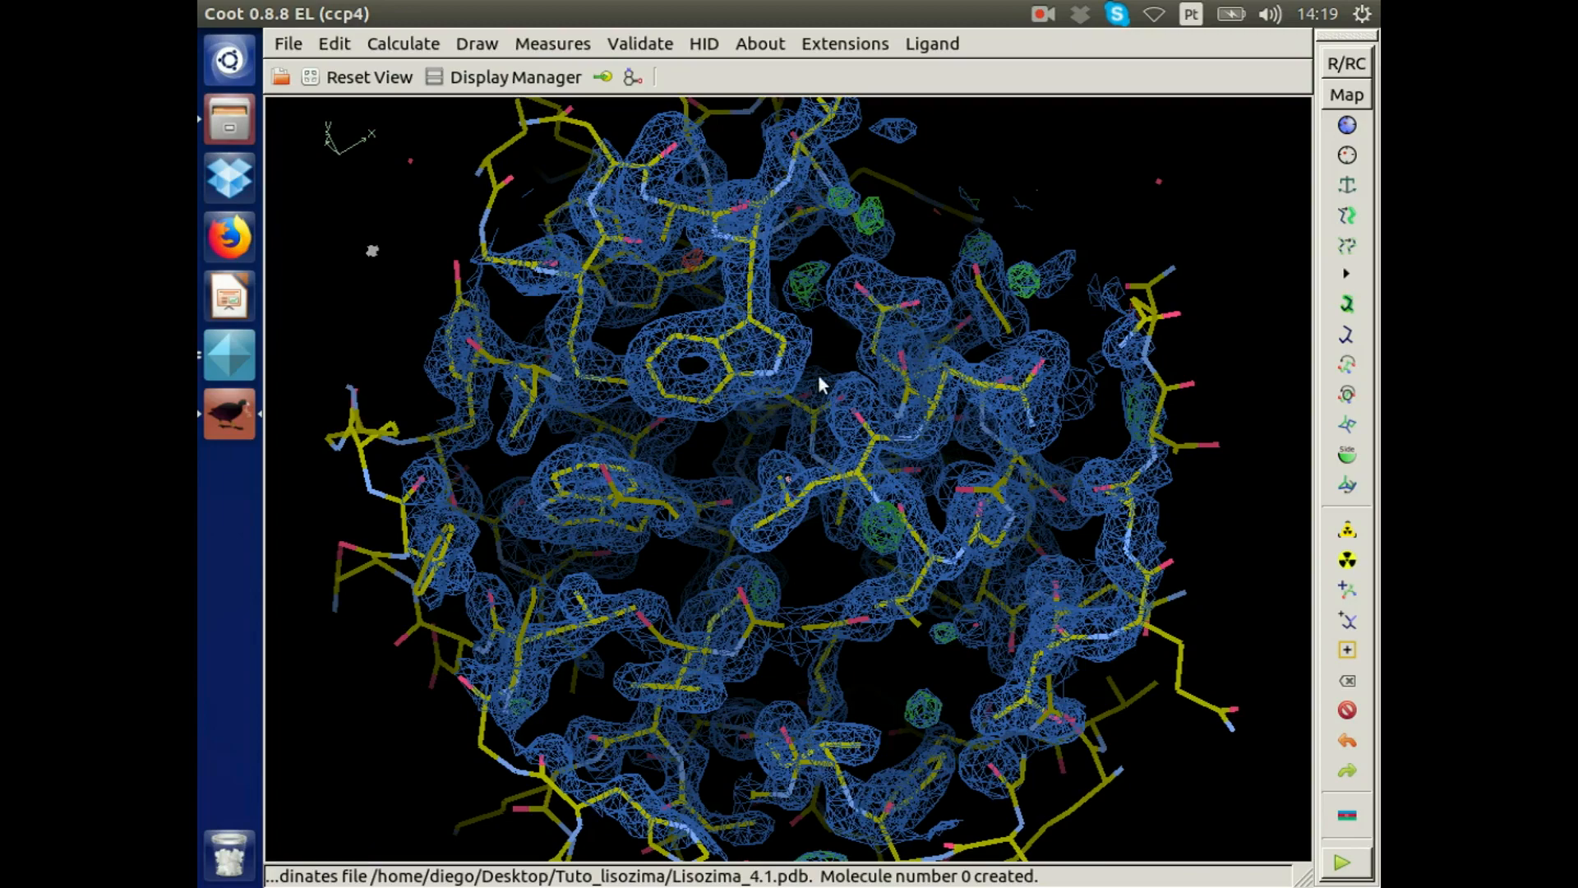
pyautogui.moveTo(860, 427); pyautogui.dragTo(866, 386, button='right')
pyautogui.moveTo(853, 464); pyautogui.dragTo(777, 476)
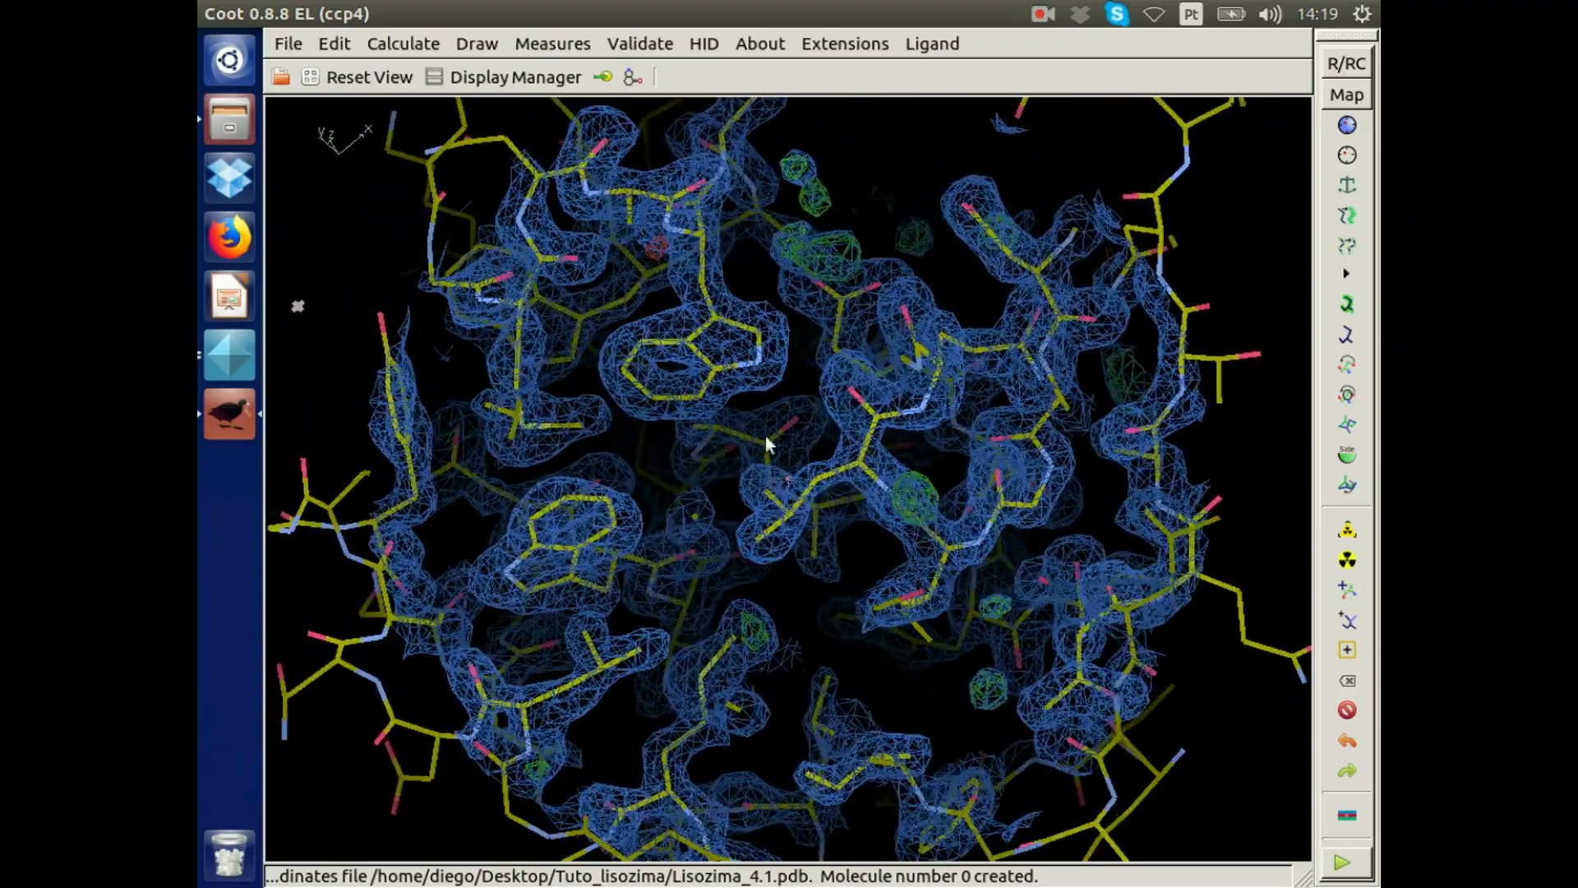
pyautogui.moveTo(776, 421); pyautogui.dragTo(580, 486)
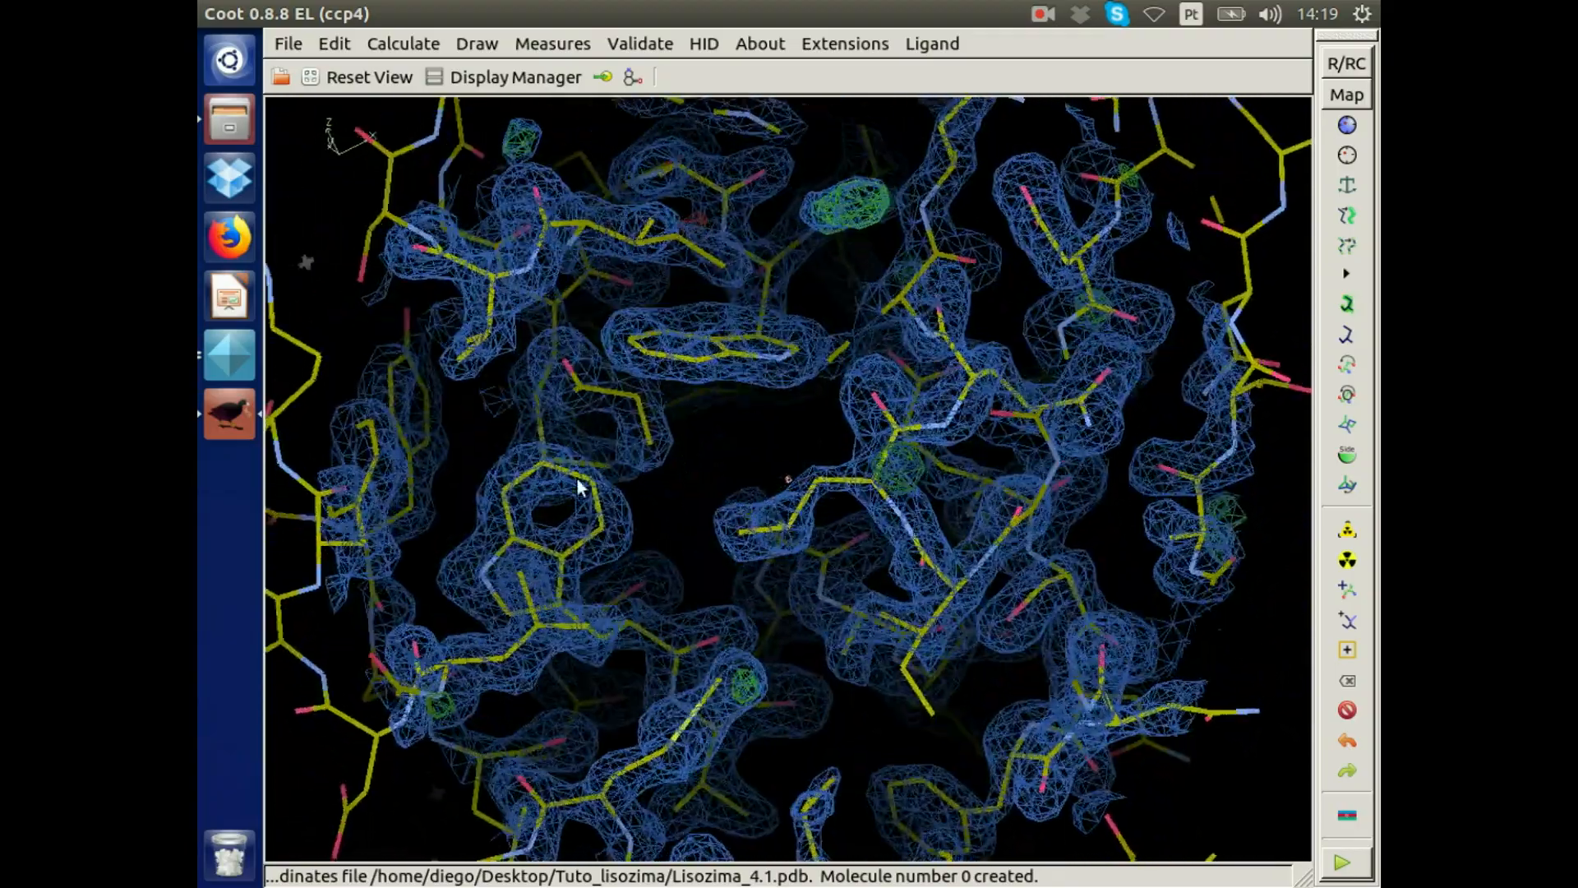
pyautogui.moveTo(597, 547); pyautogui.dragTo(712, 614)
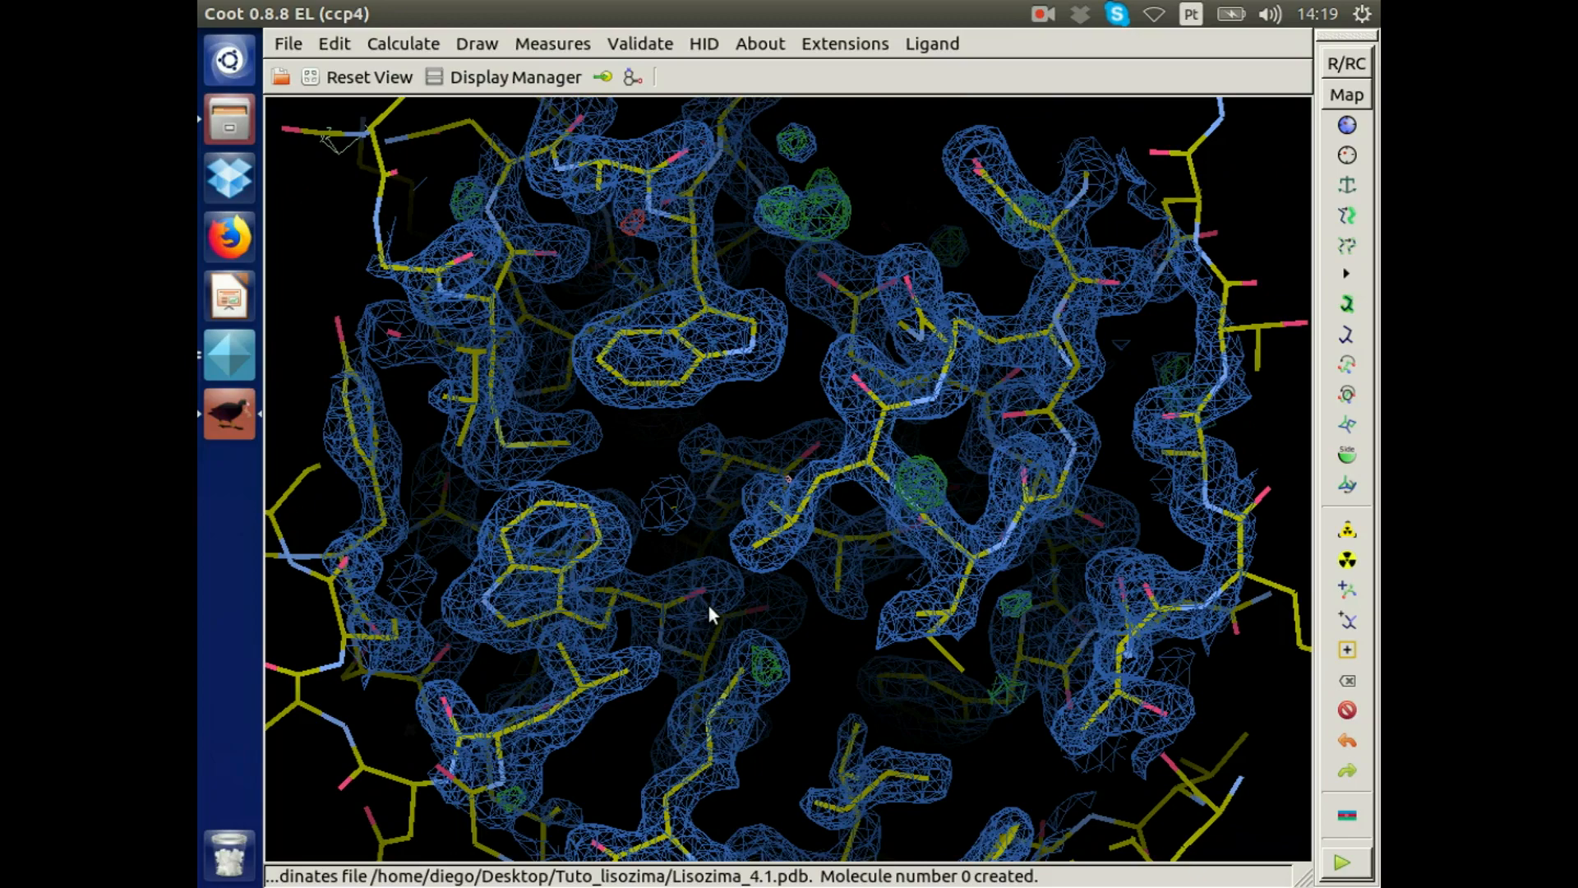
# Centre on the CA atom of Asn 46 and examine the density around the edge of the model.
pyautogui.moveTo(709, 605); pyautogui.dragTo(769, 564, button='right')
pyautogui.middleClick(1030, 121)
pyautogui.moveTo(871, 308); pyautogui.dragTo(750, 299)
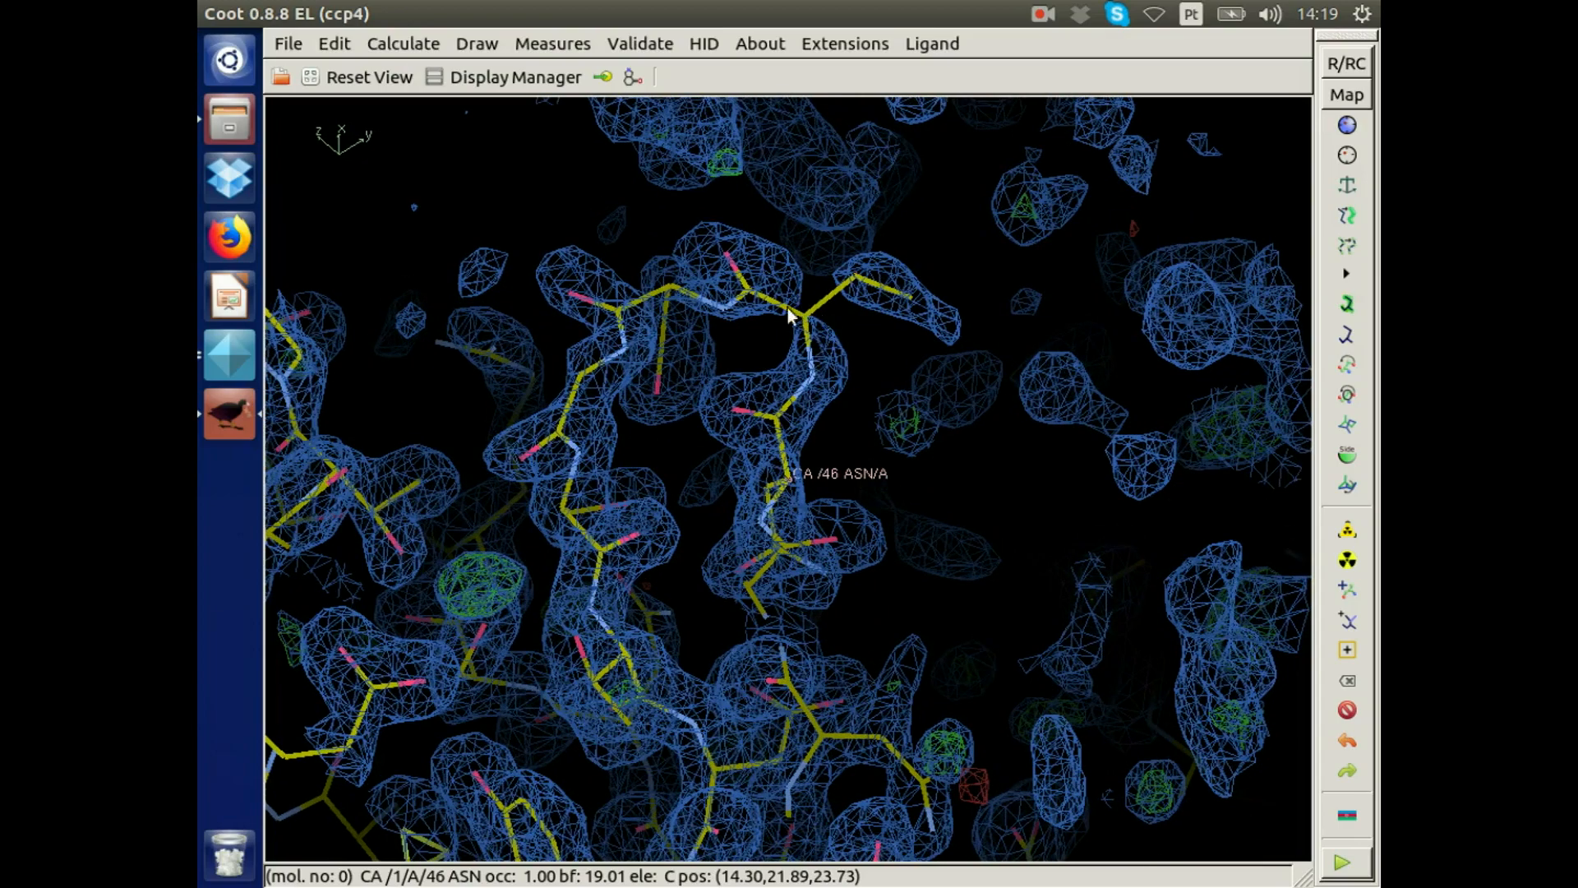
pyautogui.moveTo(736, 415); pyautogui.dragTo(698, 446)
pyautogui.moveTo(526, 447); pyautogui.dragTo(479, 374)
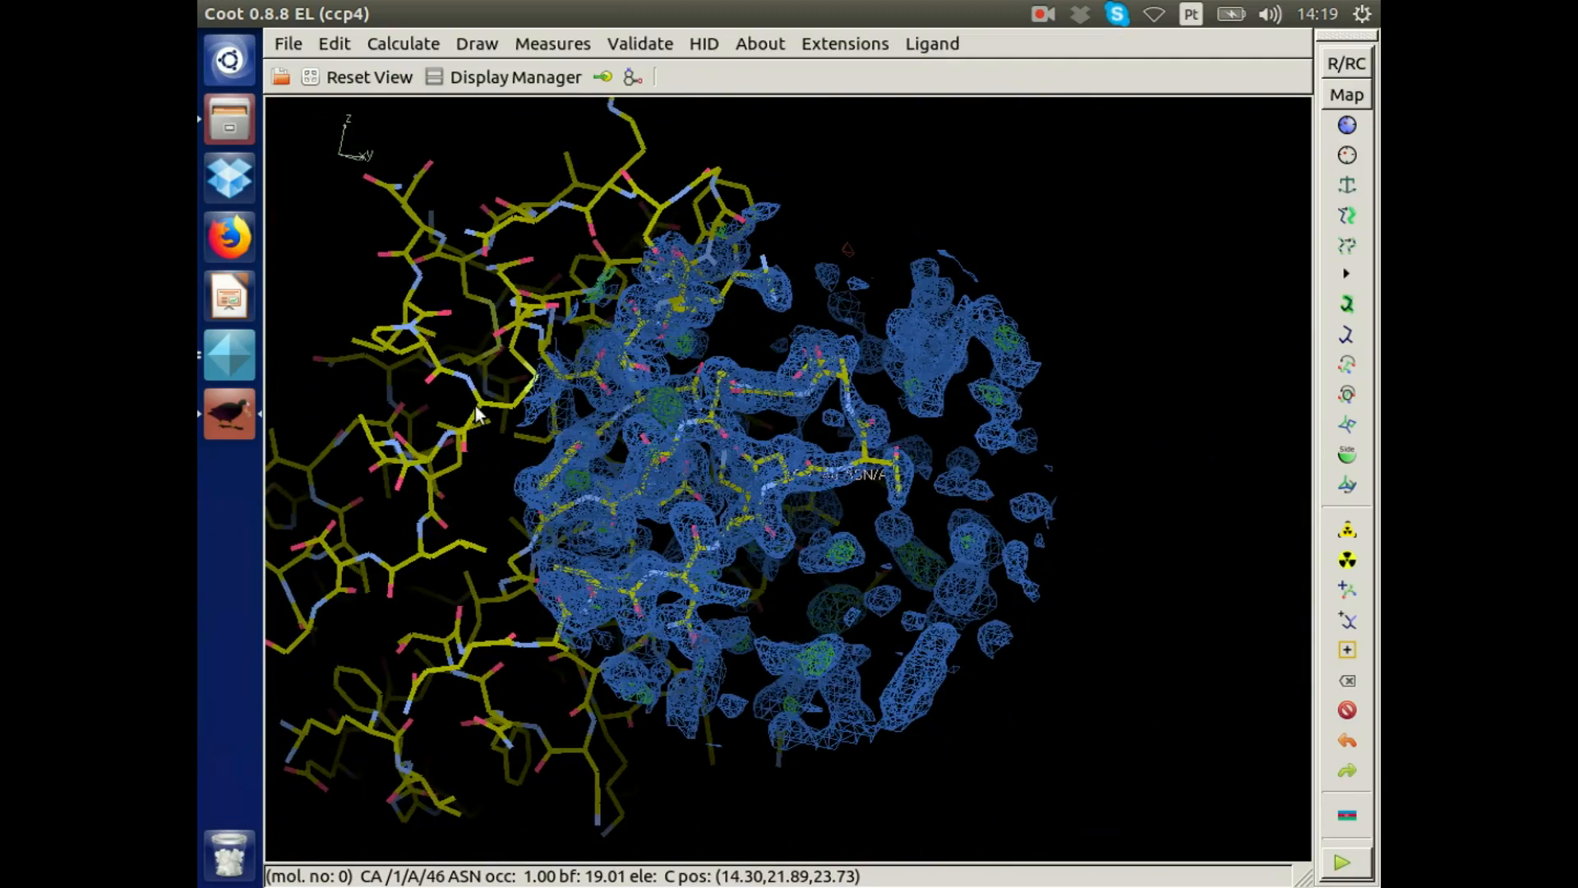
# Centre on Cys 80 and on the SG atom of Cys 94, and examine the density around the disulfide bond.
pyautogui.middleClick(475, 406)
pyautogui.moveTo(984, 631); pyautogui.dragTo(926, 323)
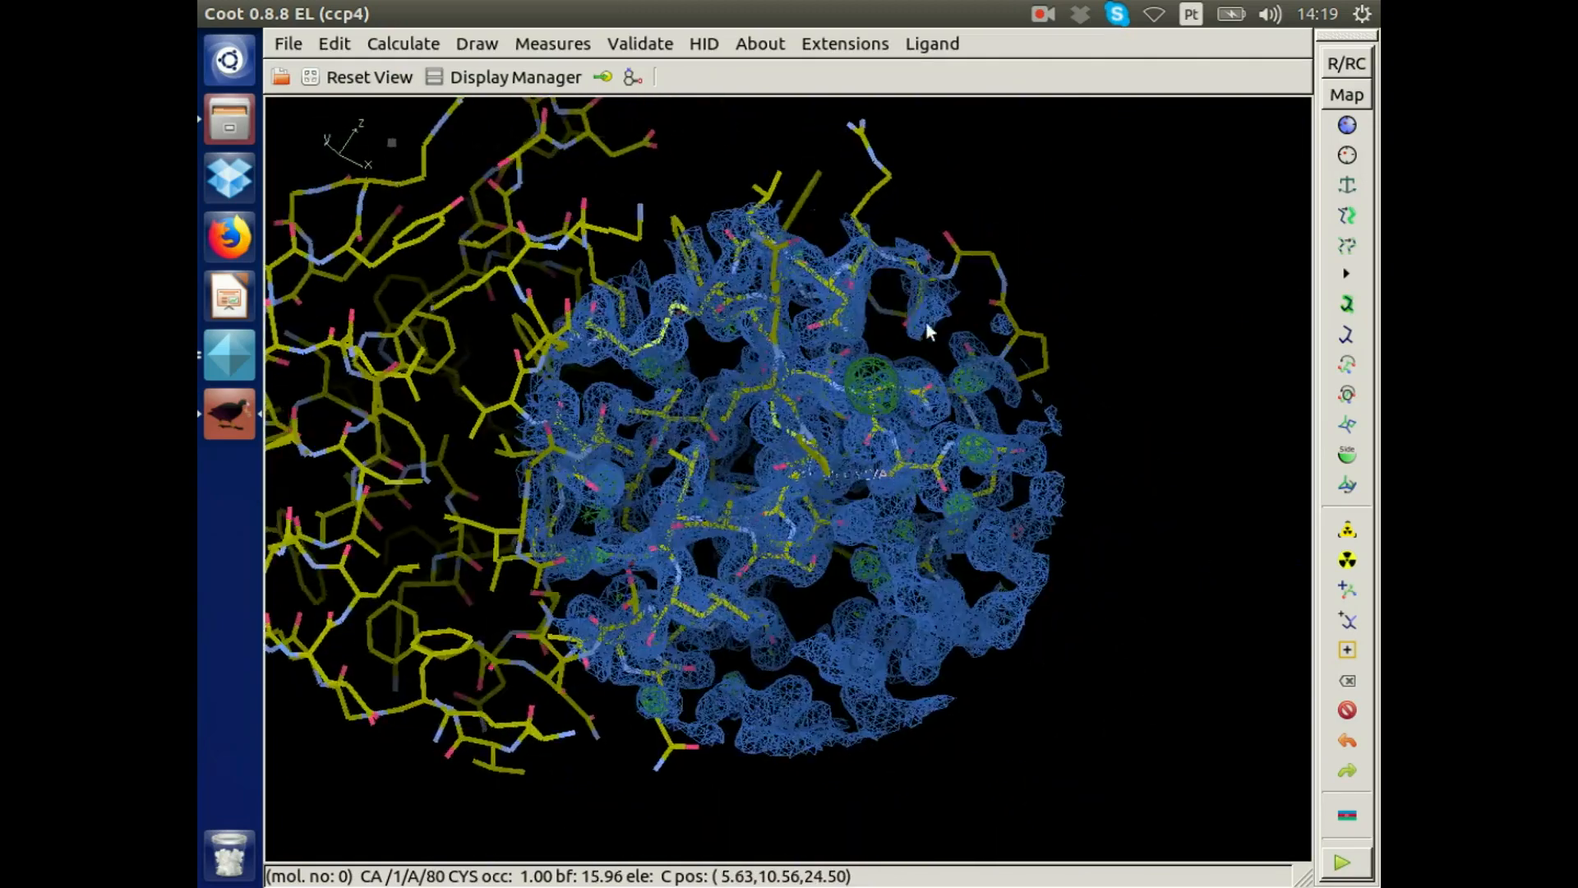
pyautogui.moveTo(926, 323); pyautogui.dragTo(960, 360, button='right')
pyautogui.moveTo(960, 360); pyautogui.dragTo(594, 289)
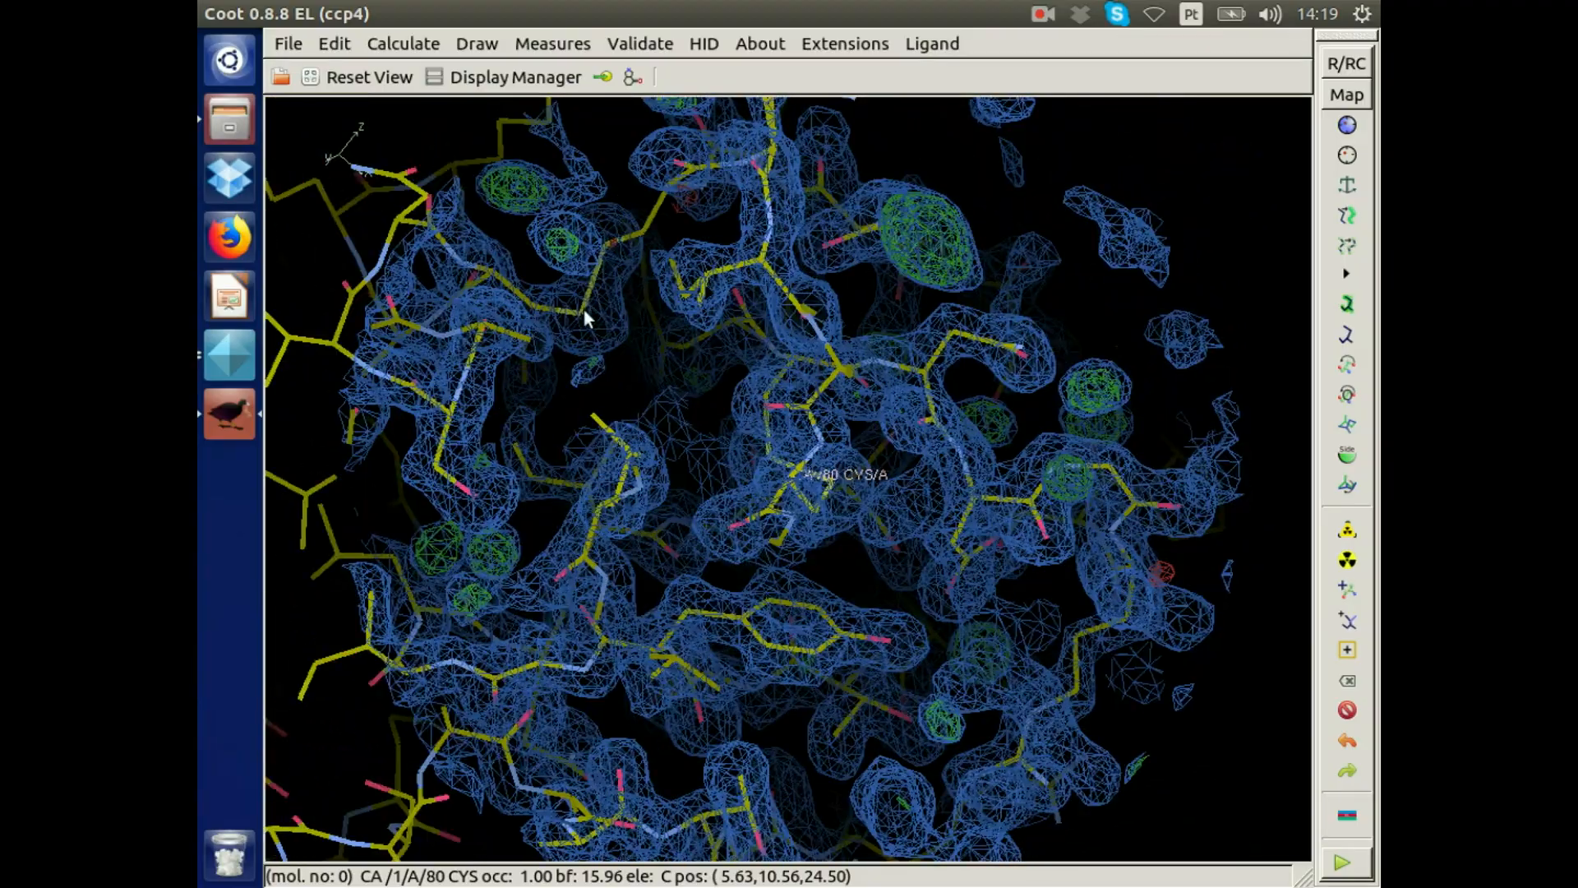
pyautogui.middleClick(584, 309)
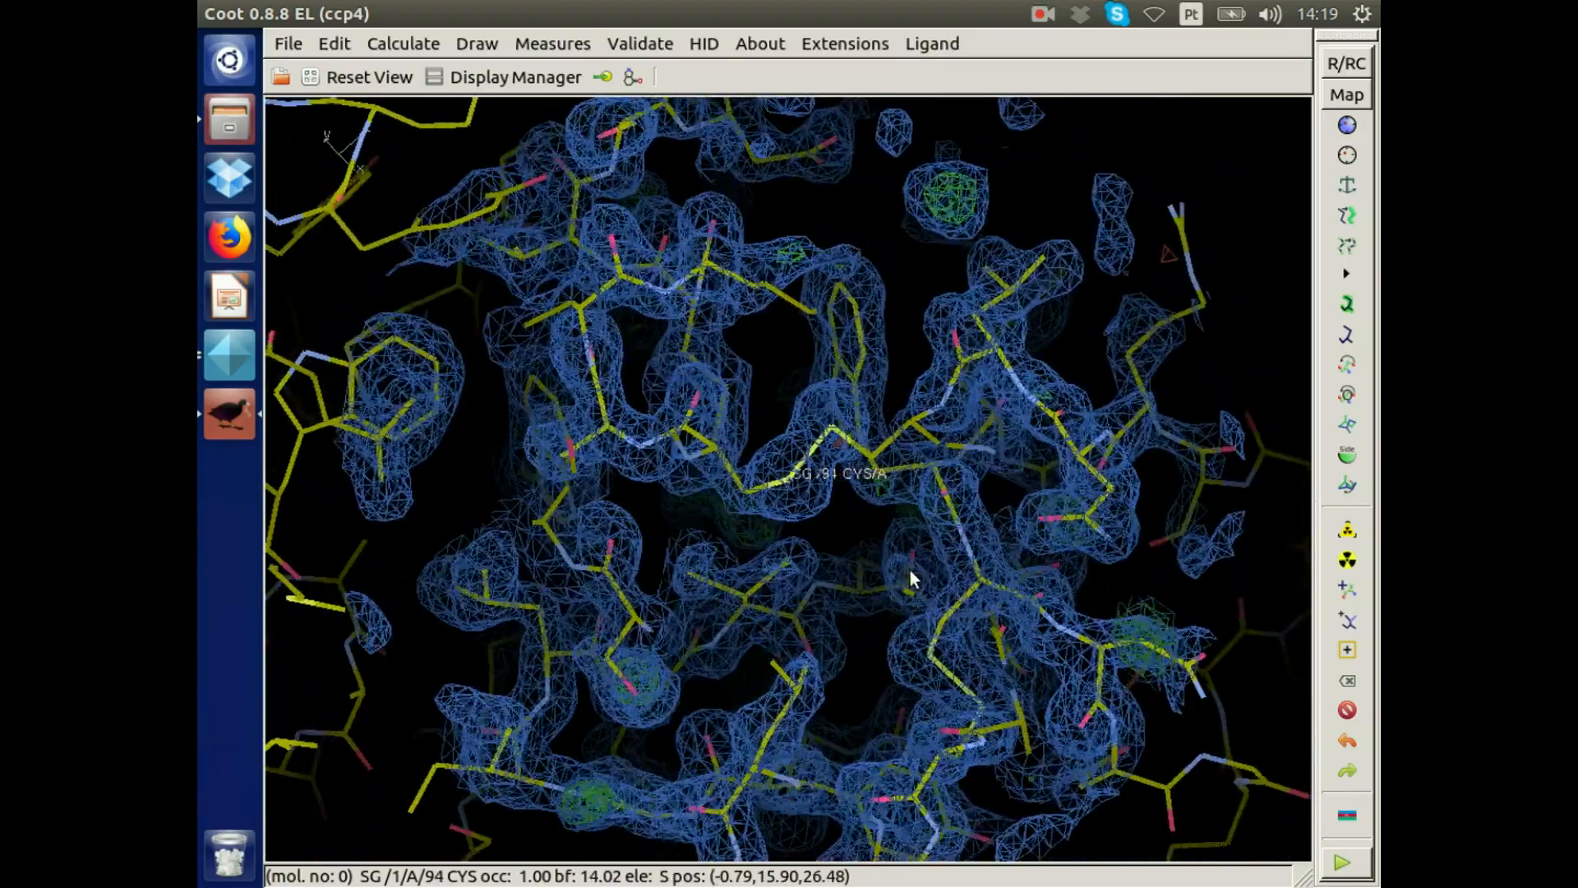
pyautogui.moveTo(910, 569); pyautogui.dragTo(703, 446)
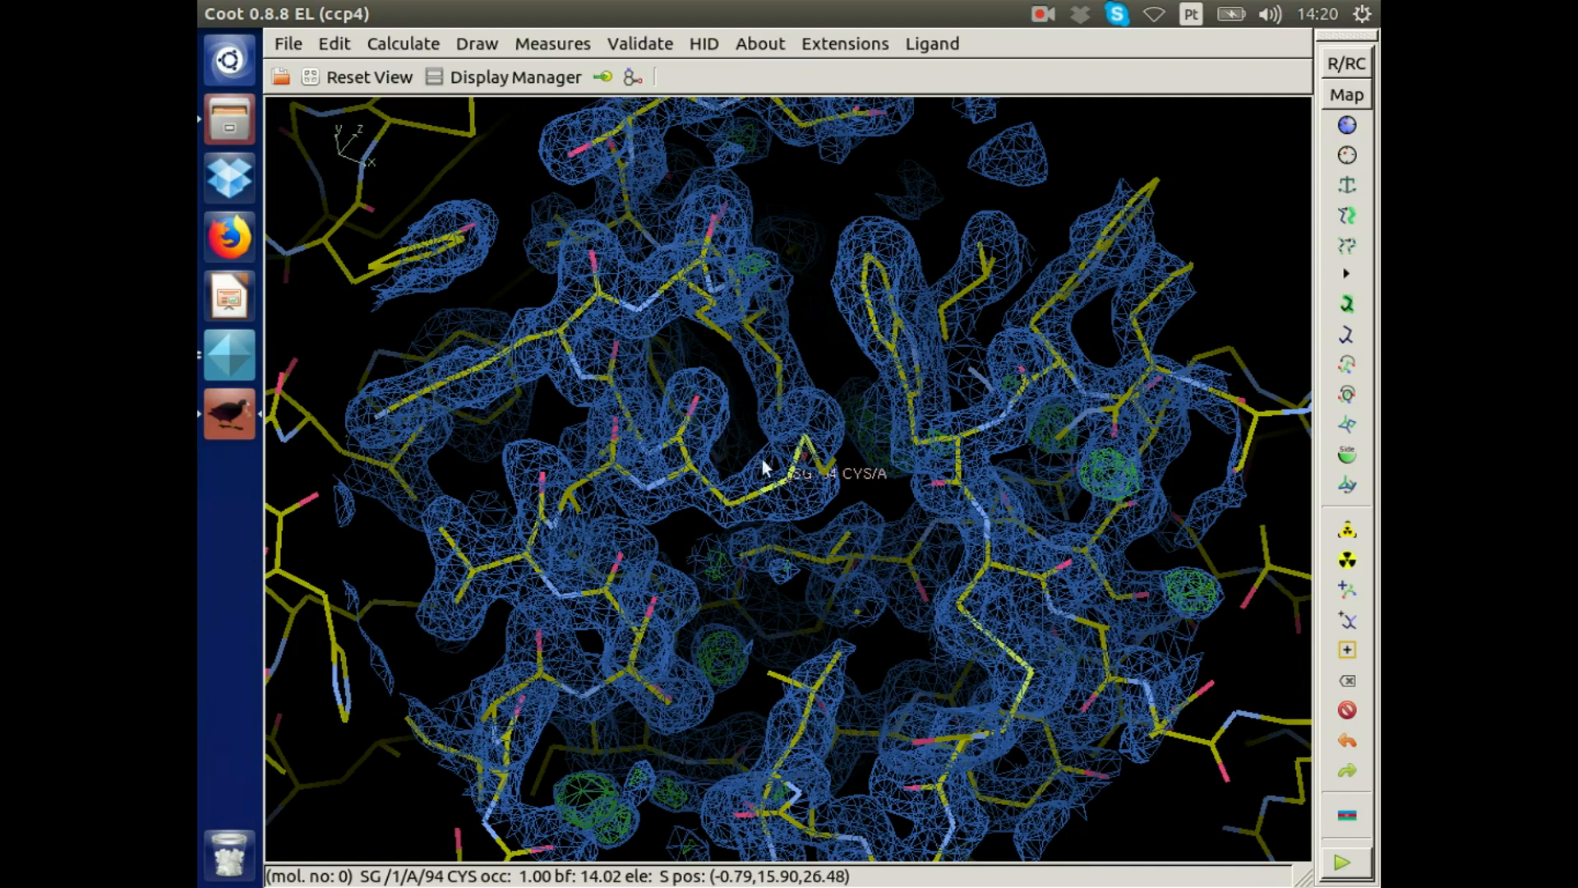
pyautogui.moveTo(762, 459); pyautogui.dragTo(765, 441)
# Go to the first residue, Lys 1, centre on its CB atom and examine the side chain's fit to the density.
pyautogui.press('space')
pyautogui.moveTo(818, 361); pyautogui.dragTo(568, 396)
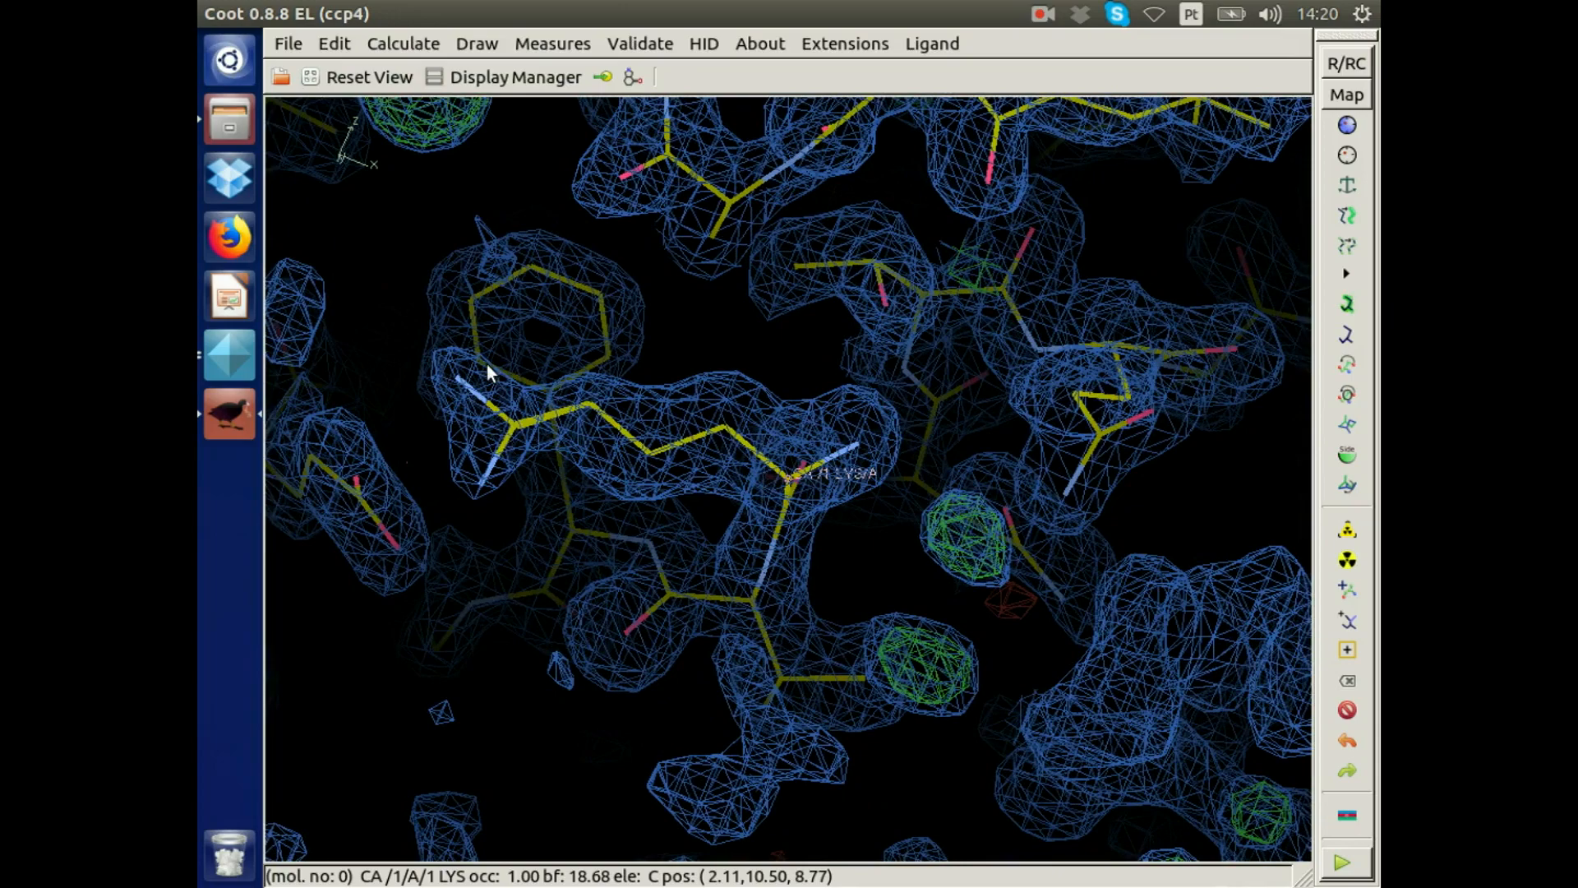
pyautogui.moveTo(714, 423); pyautogui.dragTo(751, 424, button='right')
pyautogui.middleClick(701, 411)
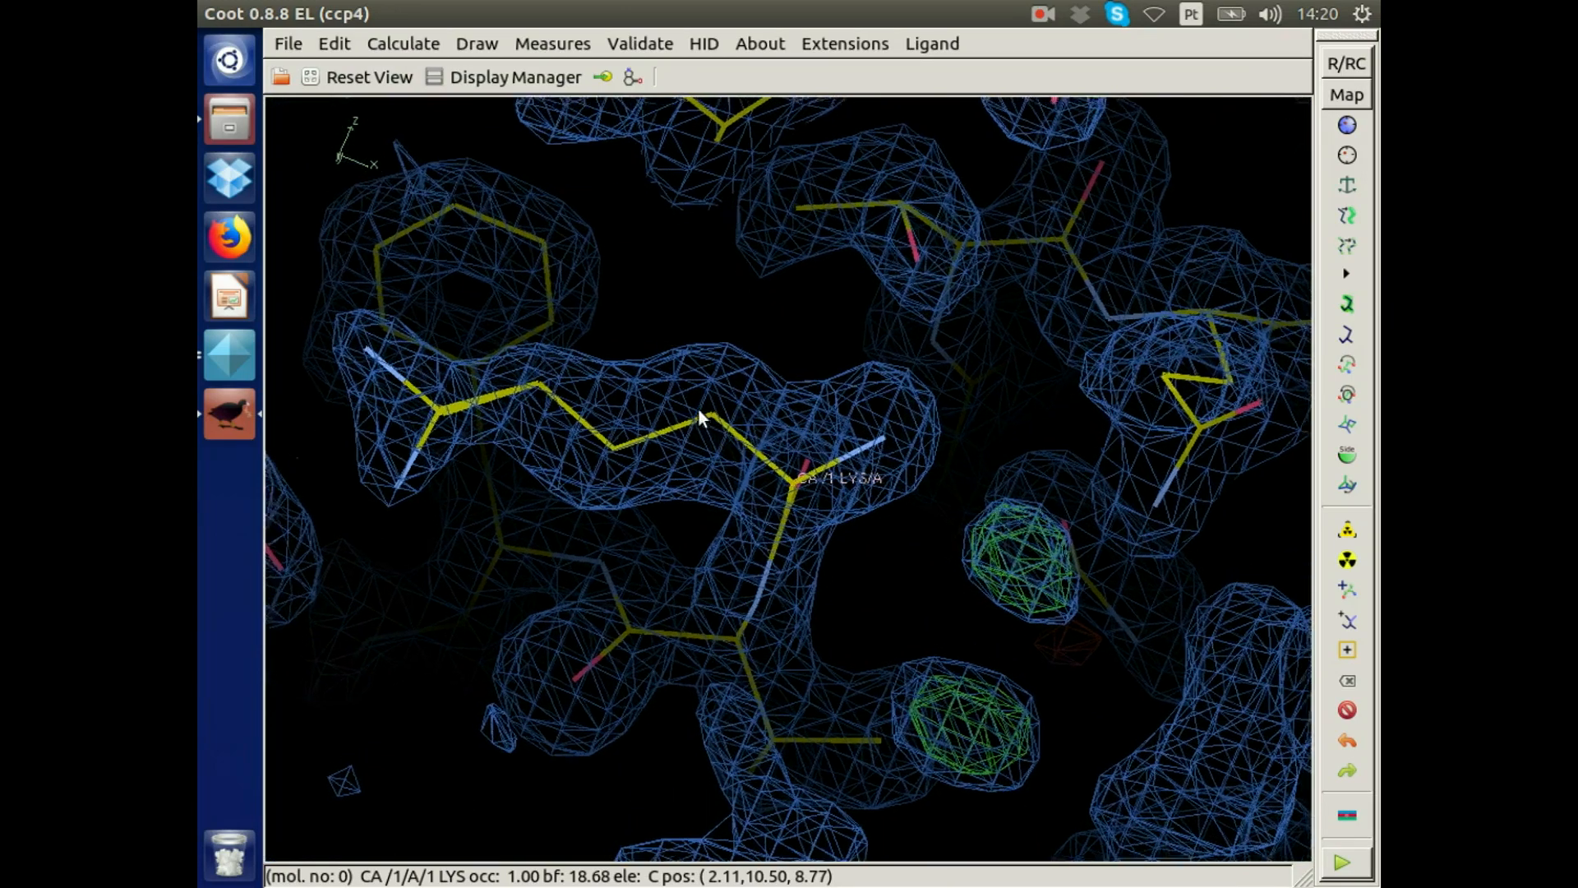
pyautogui.moveTo(781, 466); pyautogui.dragTo(781, 347)
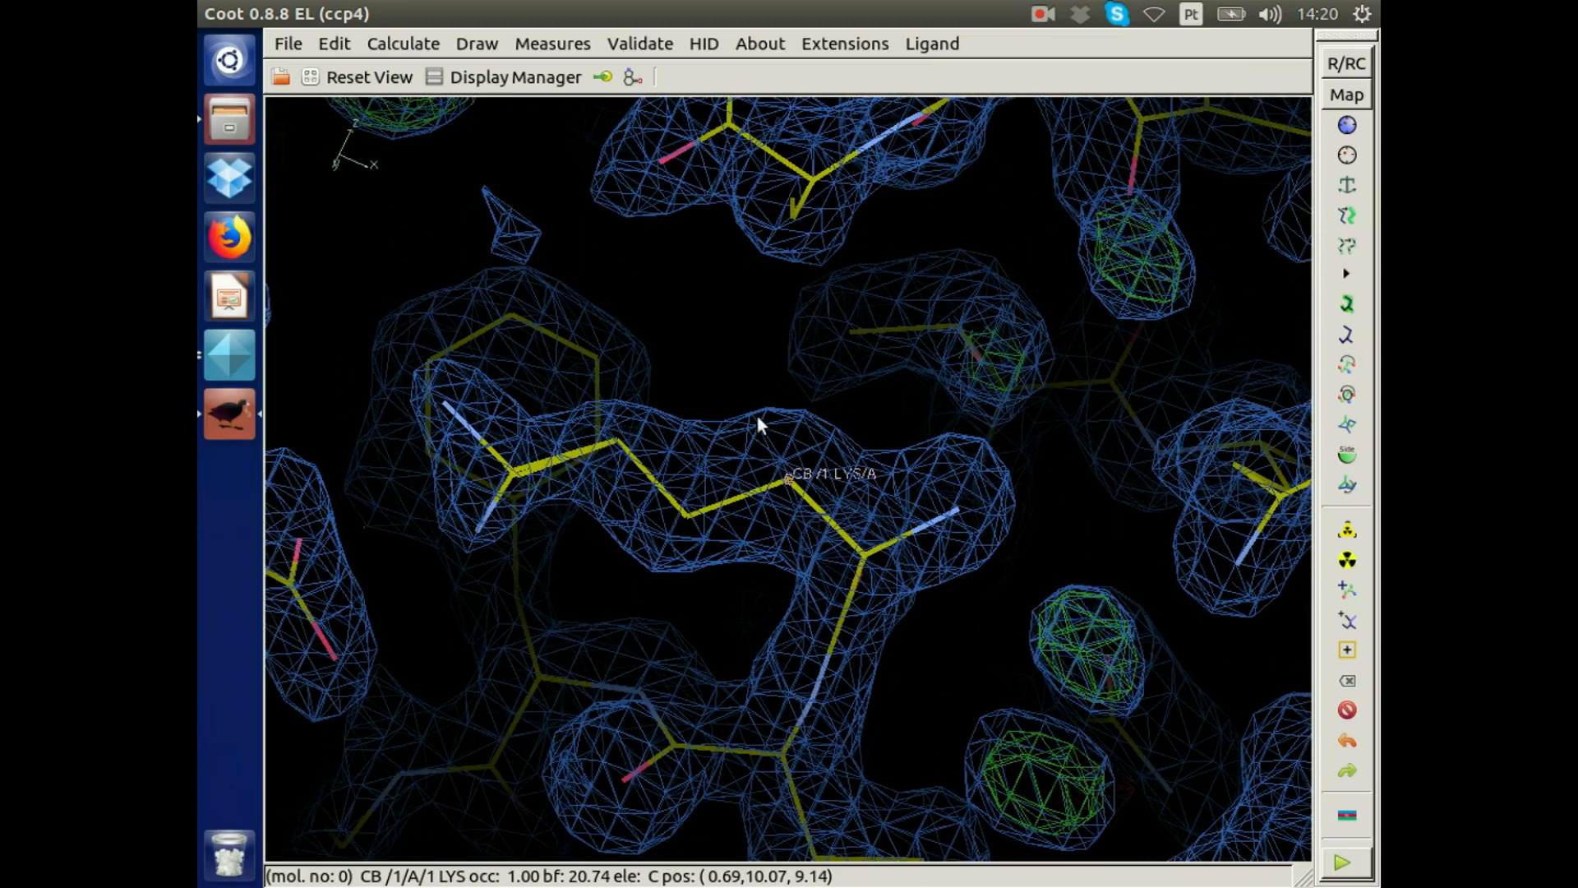
pyautogui.moveTo(758, 402); pyautogui.dragTo(802, 491)
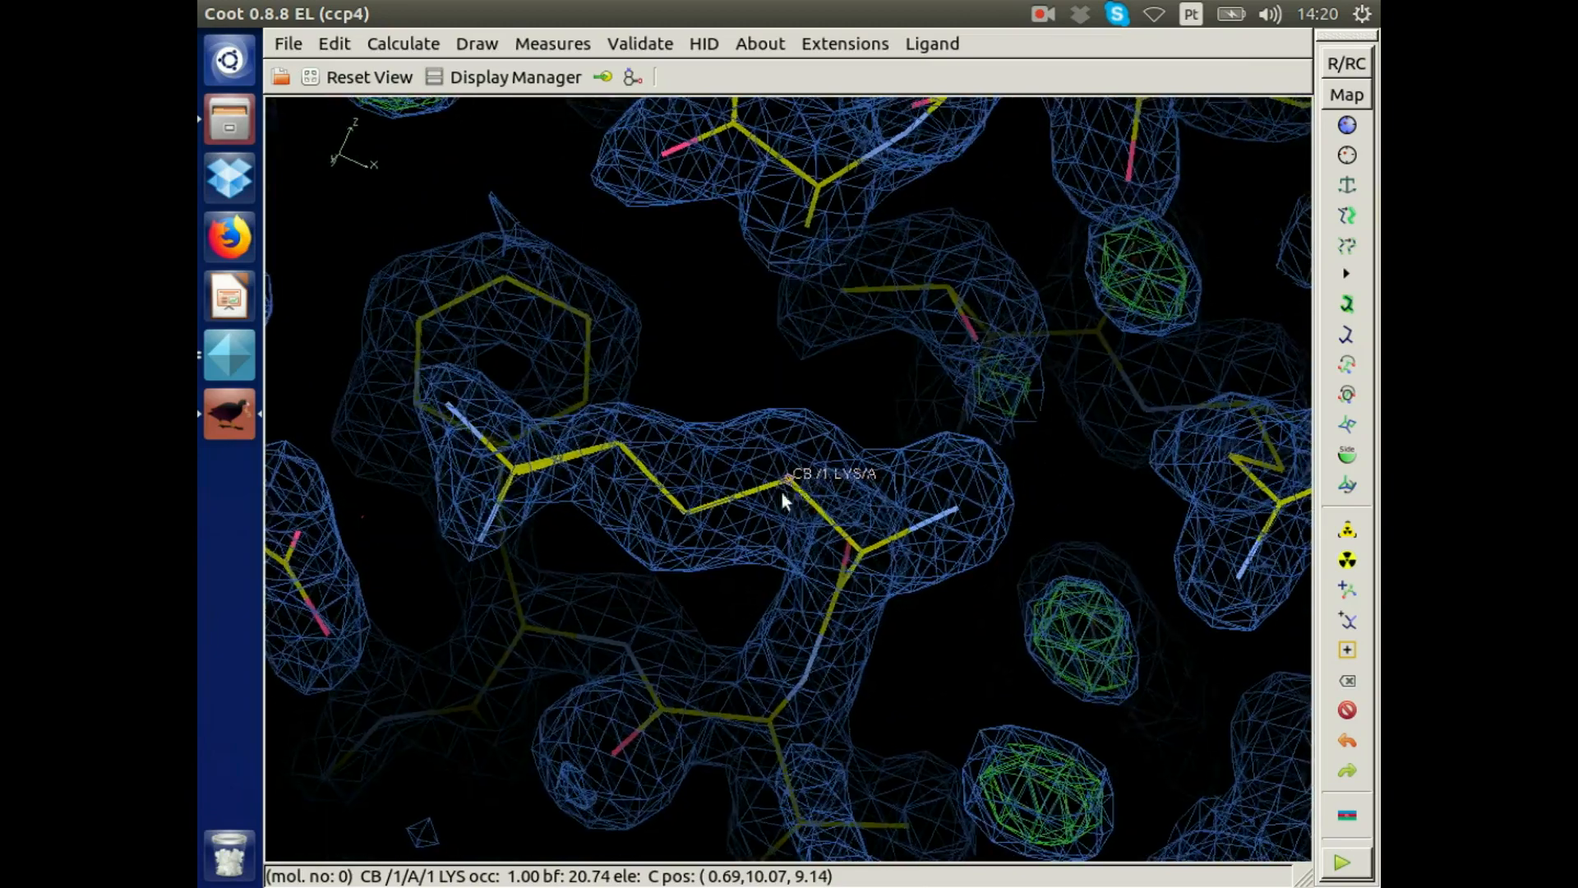
pyautogui.moveTo(684, 350); pyautogui.dragTo(873, 475)
# Step along chain A residue by residue from Lys 1 to Arg 14, checking each residue's fit to the density.
pyautogui.press('space')
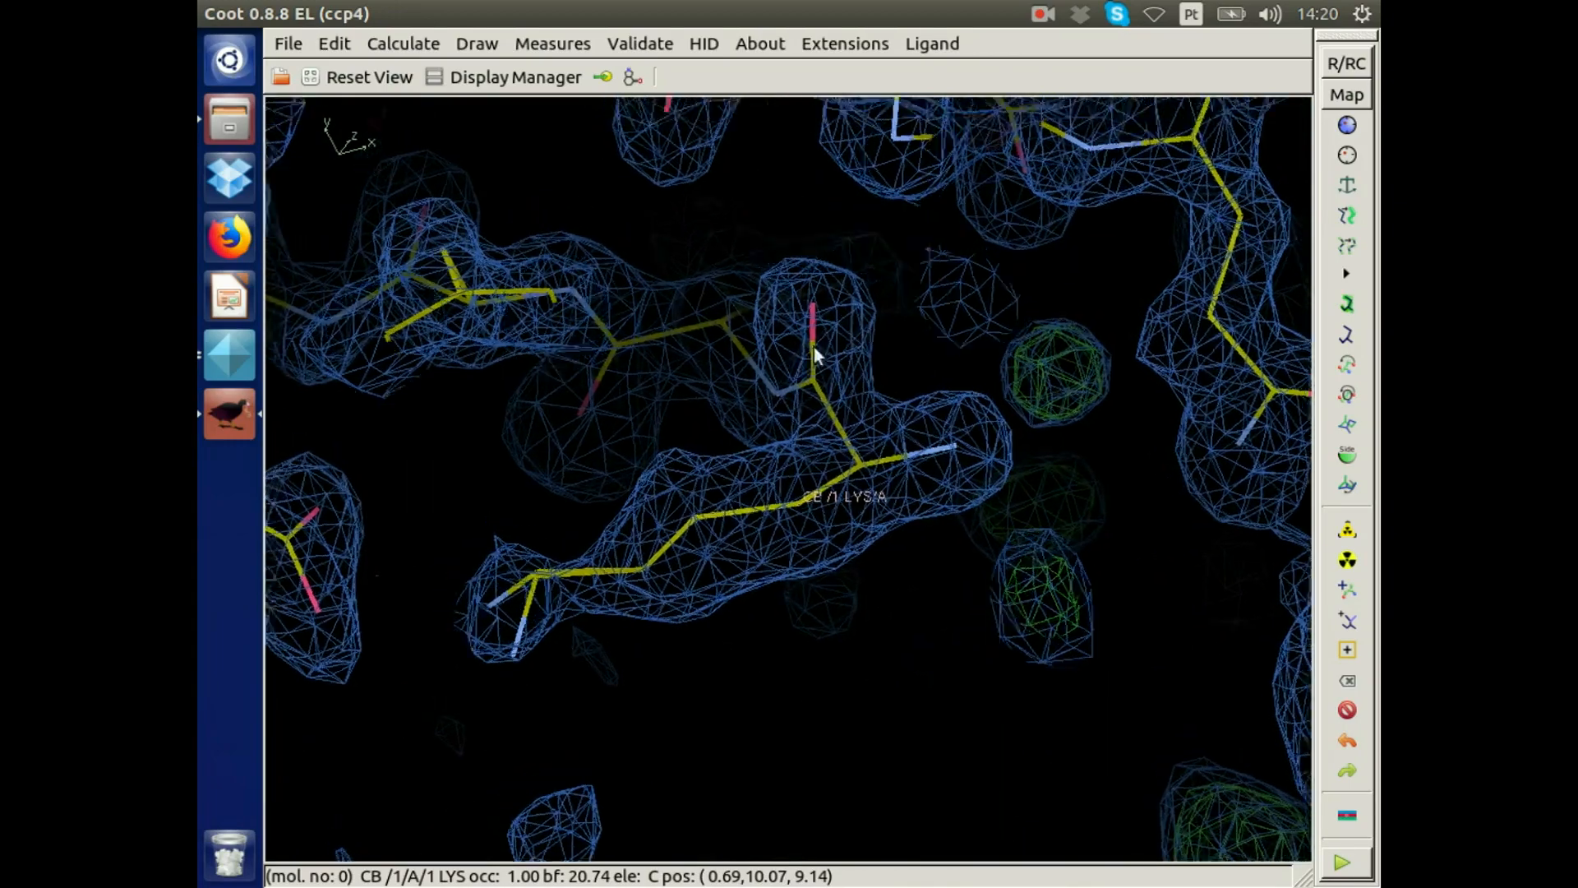
pyautogui.moveTo(746, 526); pyautogui.dragTo(796, 456)
pyautogui.press('space')
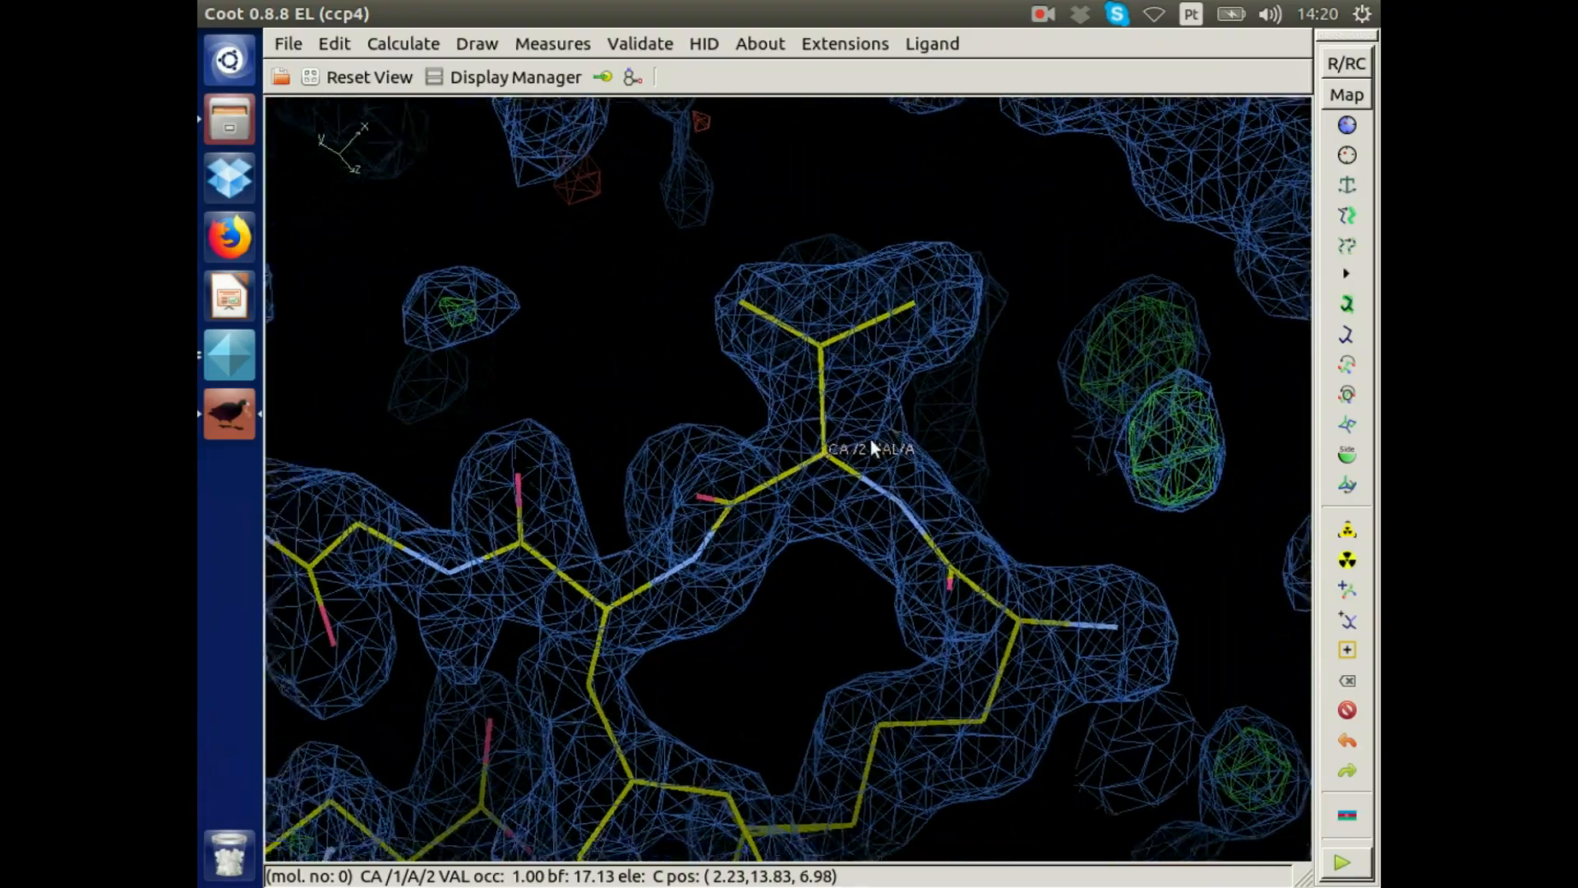
pyautogui.press('space')
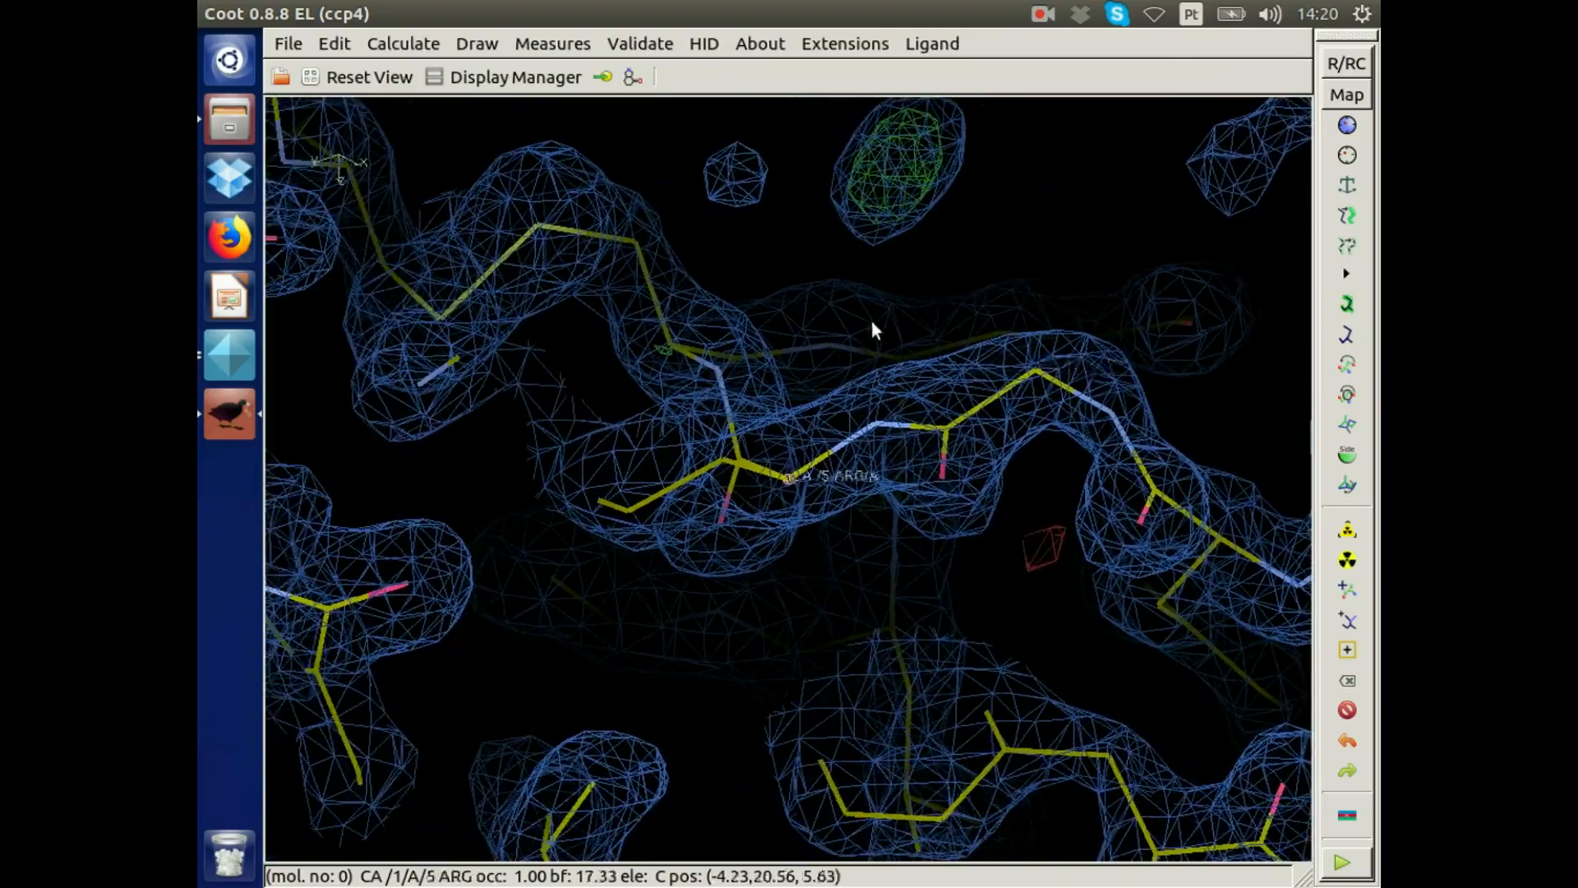
pyautogui.press('space')
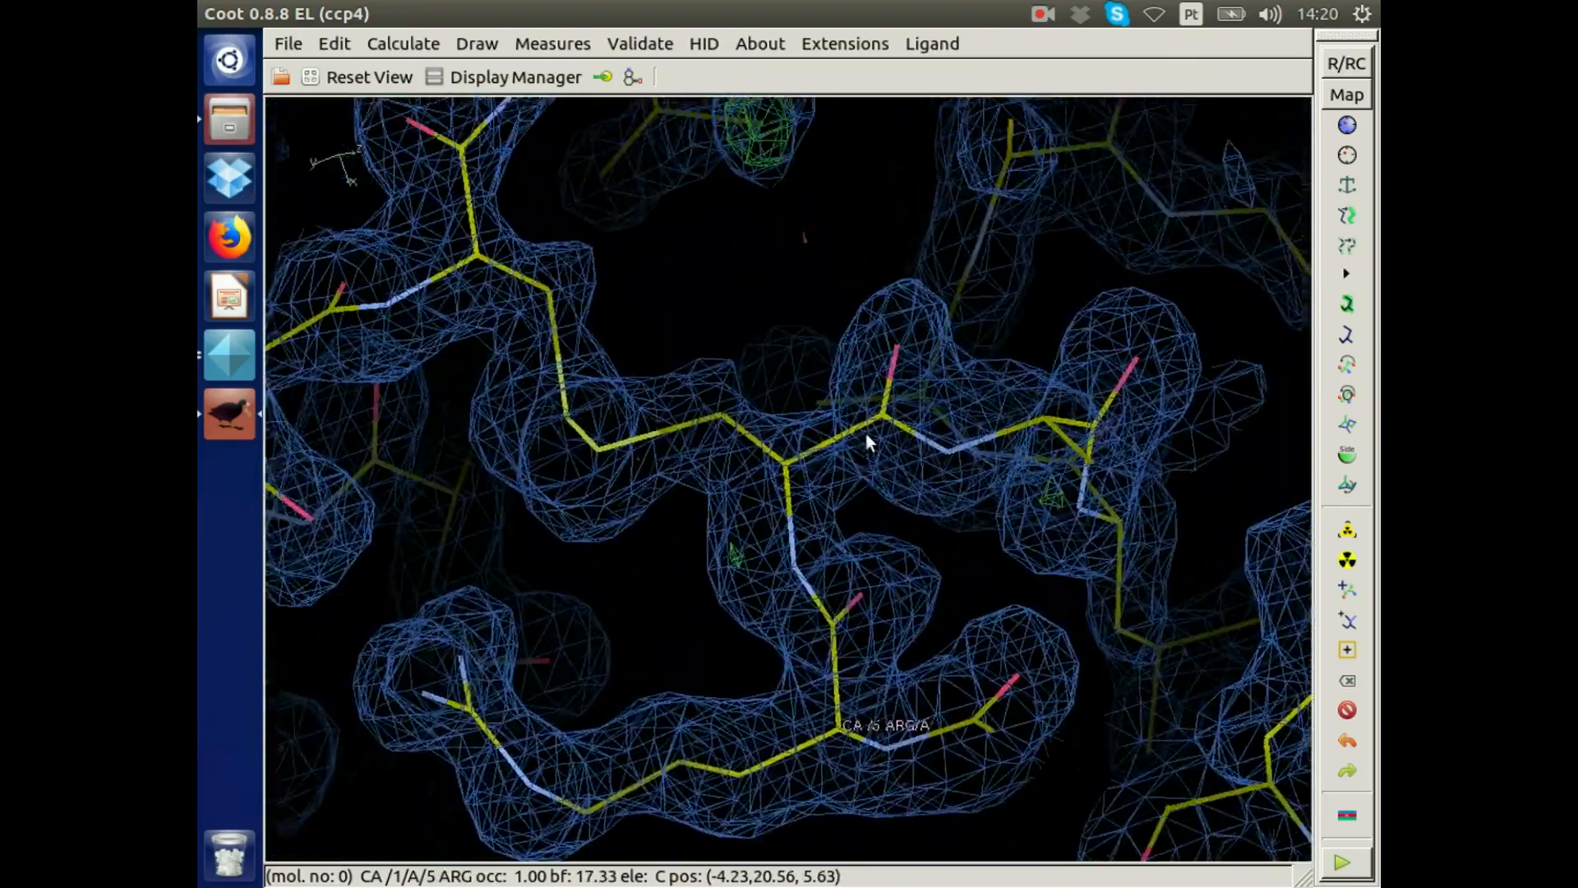
pyautogui.press('space')
pyautogui.press('space')
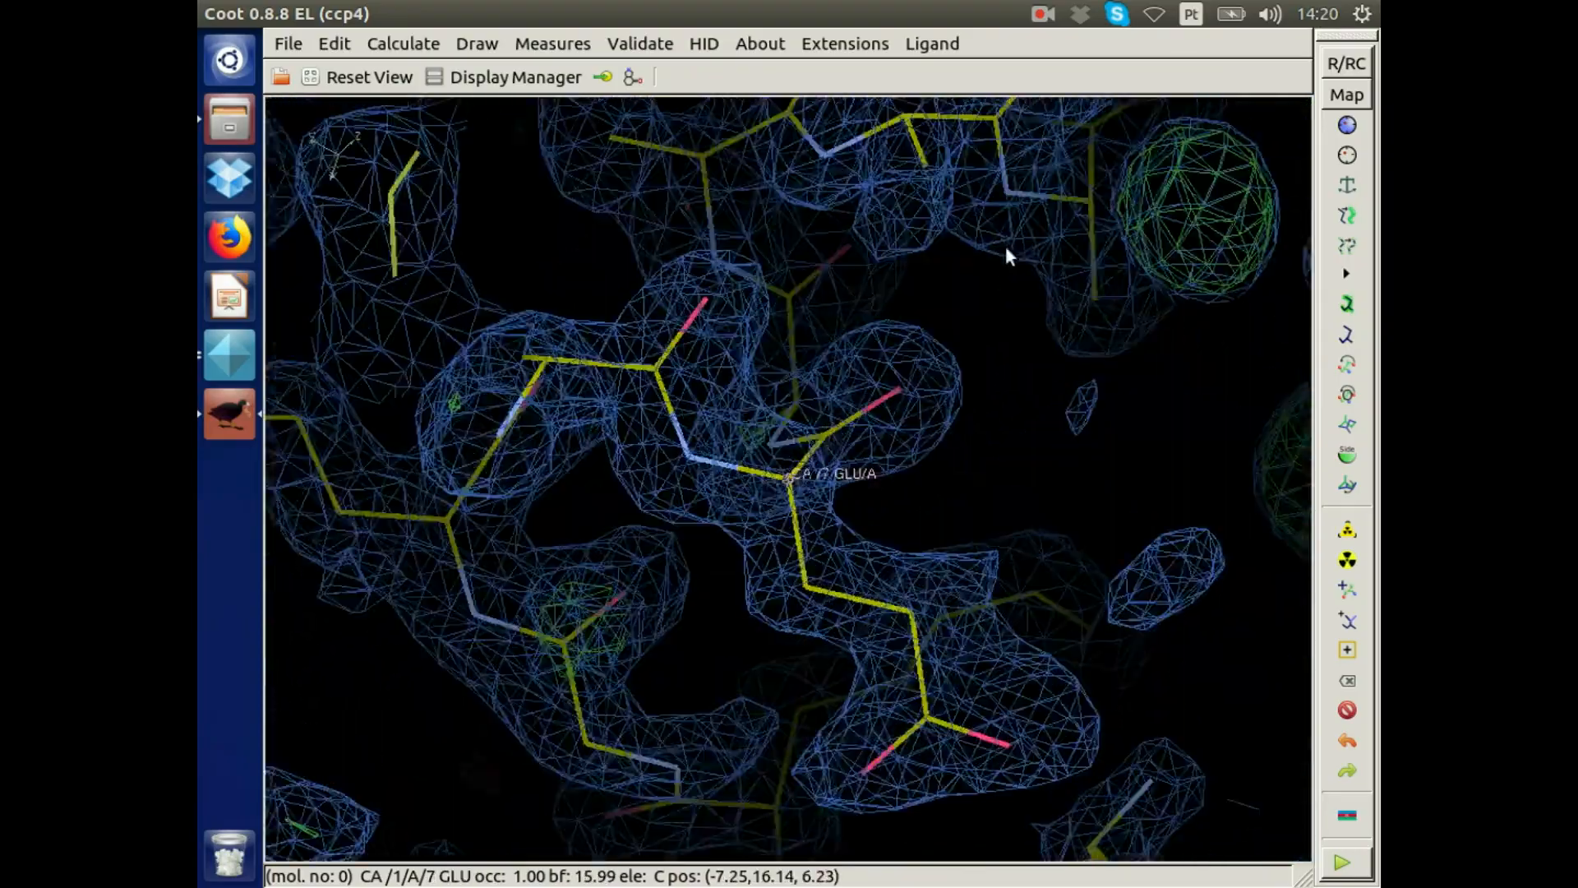
pyautogui.press('space')
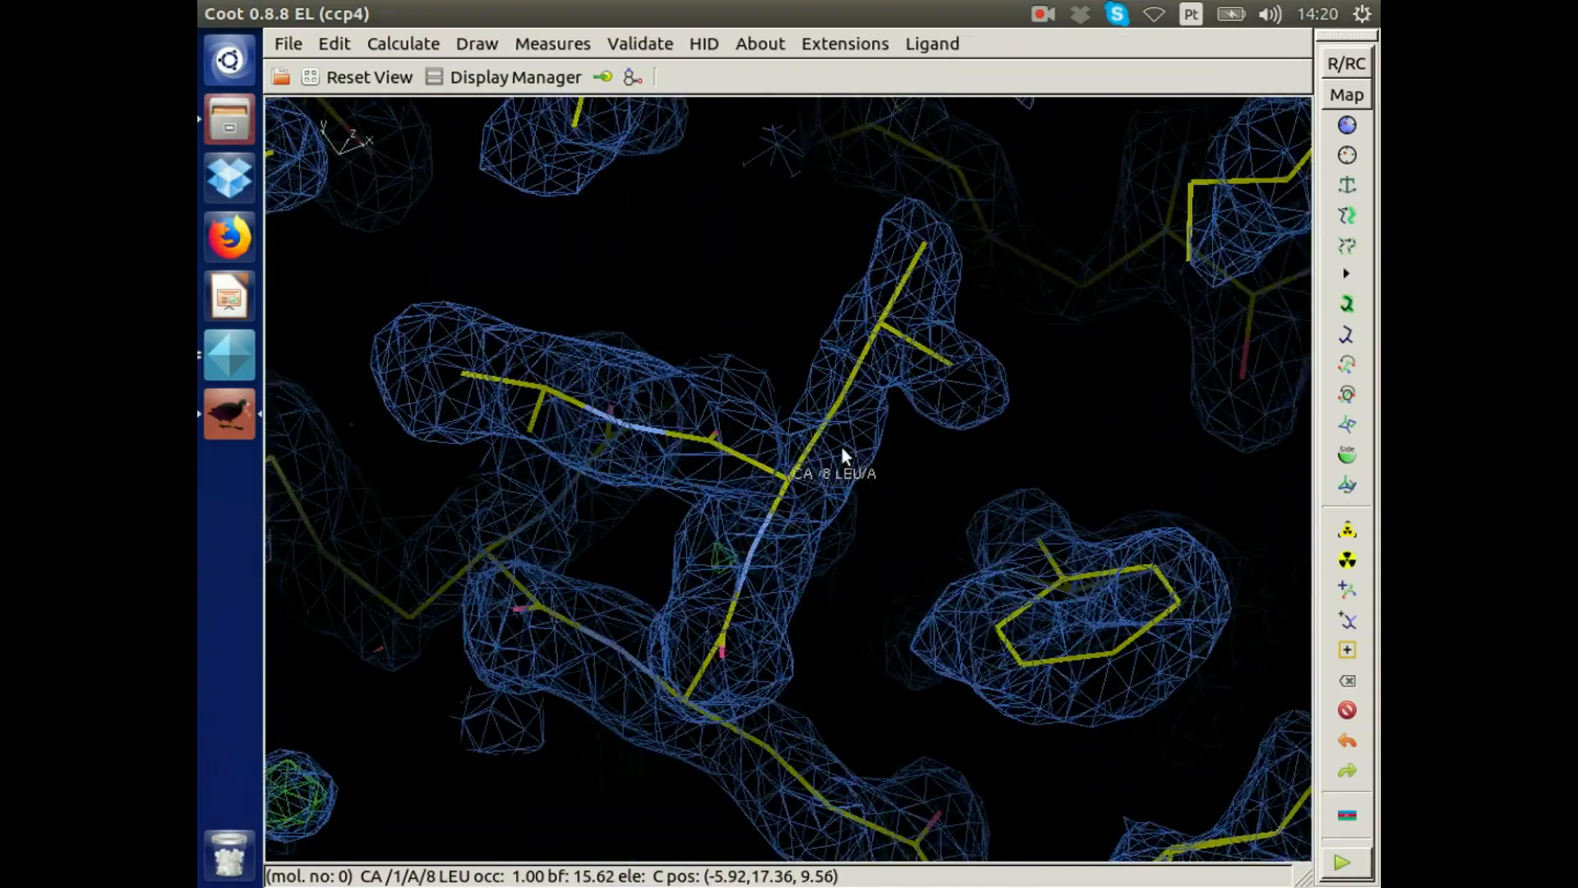
pyautogui.press('space')
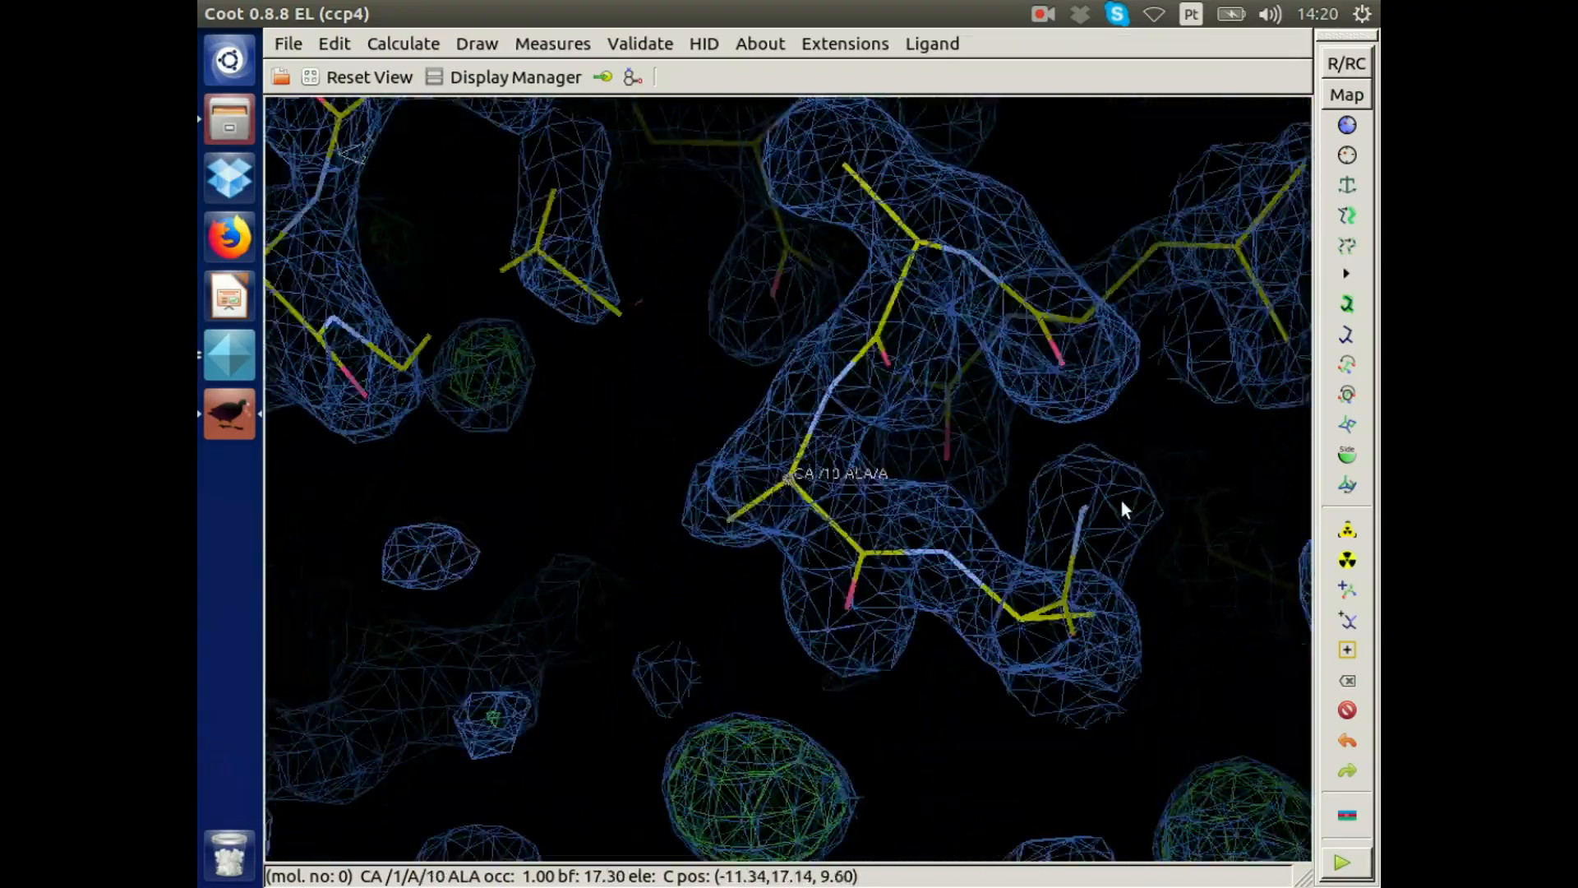
pyautogui.press('space')
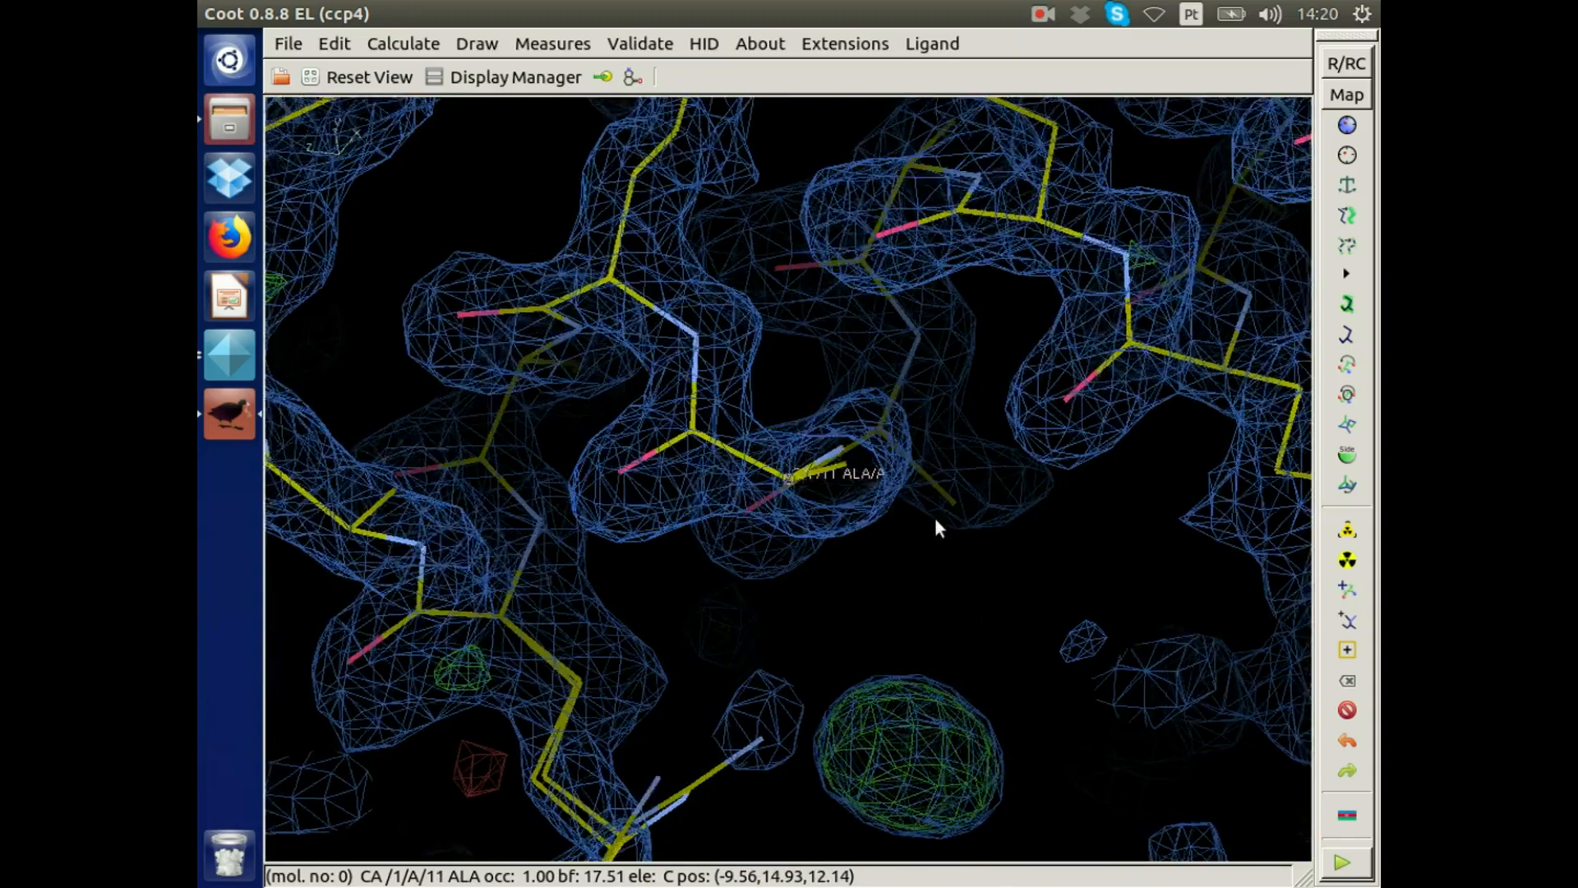
pyautogui.press('space')
pyautogui.press('space')
pyautogui.press('space')
# Centre on the CD atom of Arg 14 and delete the residue's alternate conformer B.
pyautogui.moveTo(855, 328); pyautogui.dragTo(785, 391)
pyautogui.middleClick(696, 267)
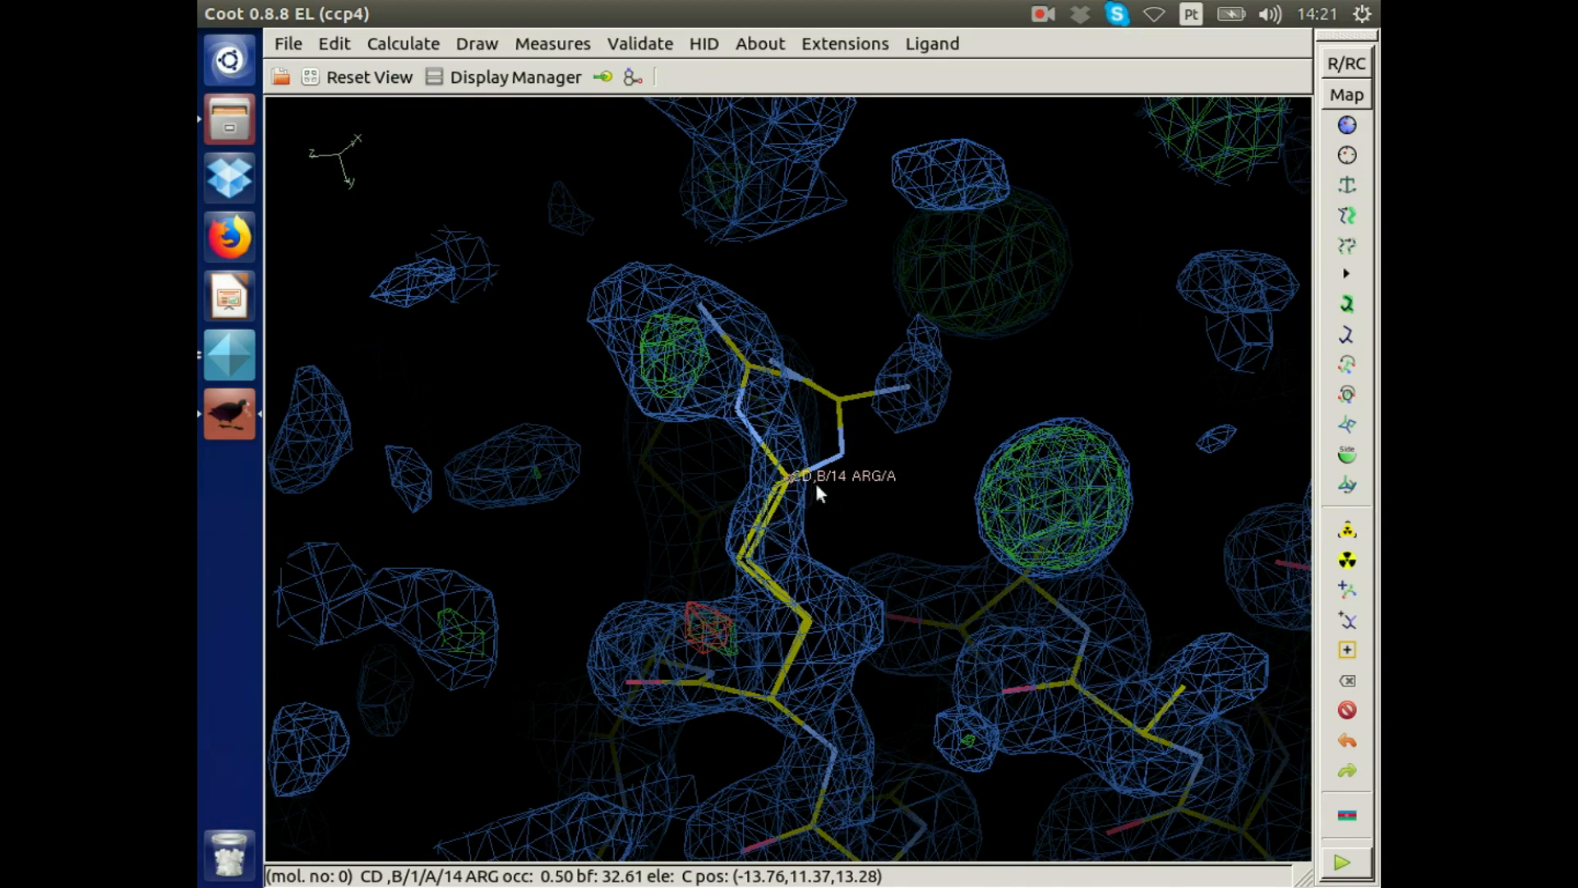
pyautogui.moveTo(818, 446); pyautogui.dragTo(795, 423)
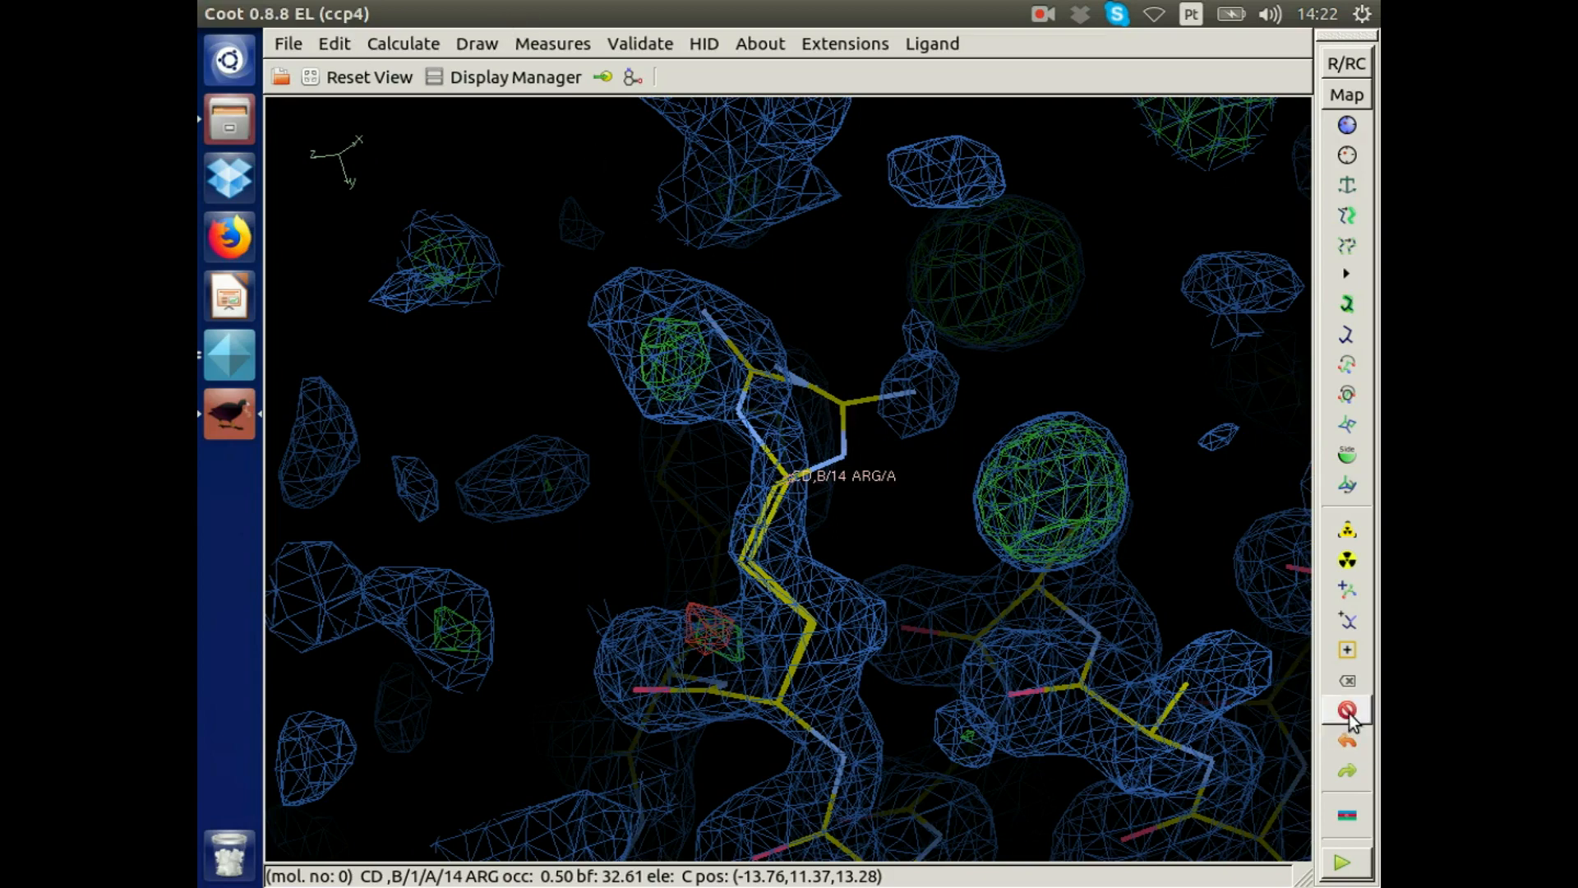
pyautogui.click(1347, 681)
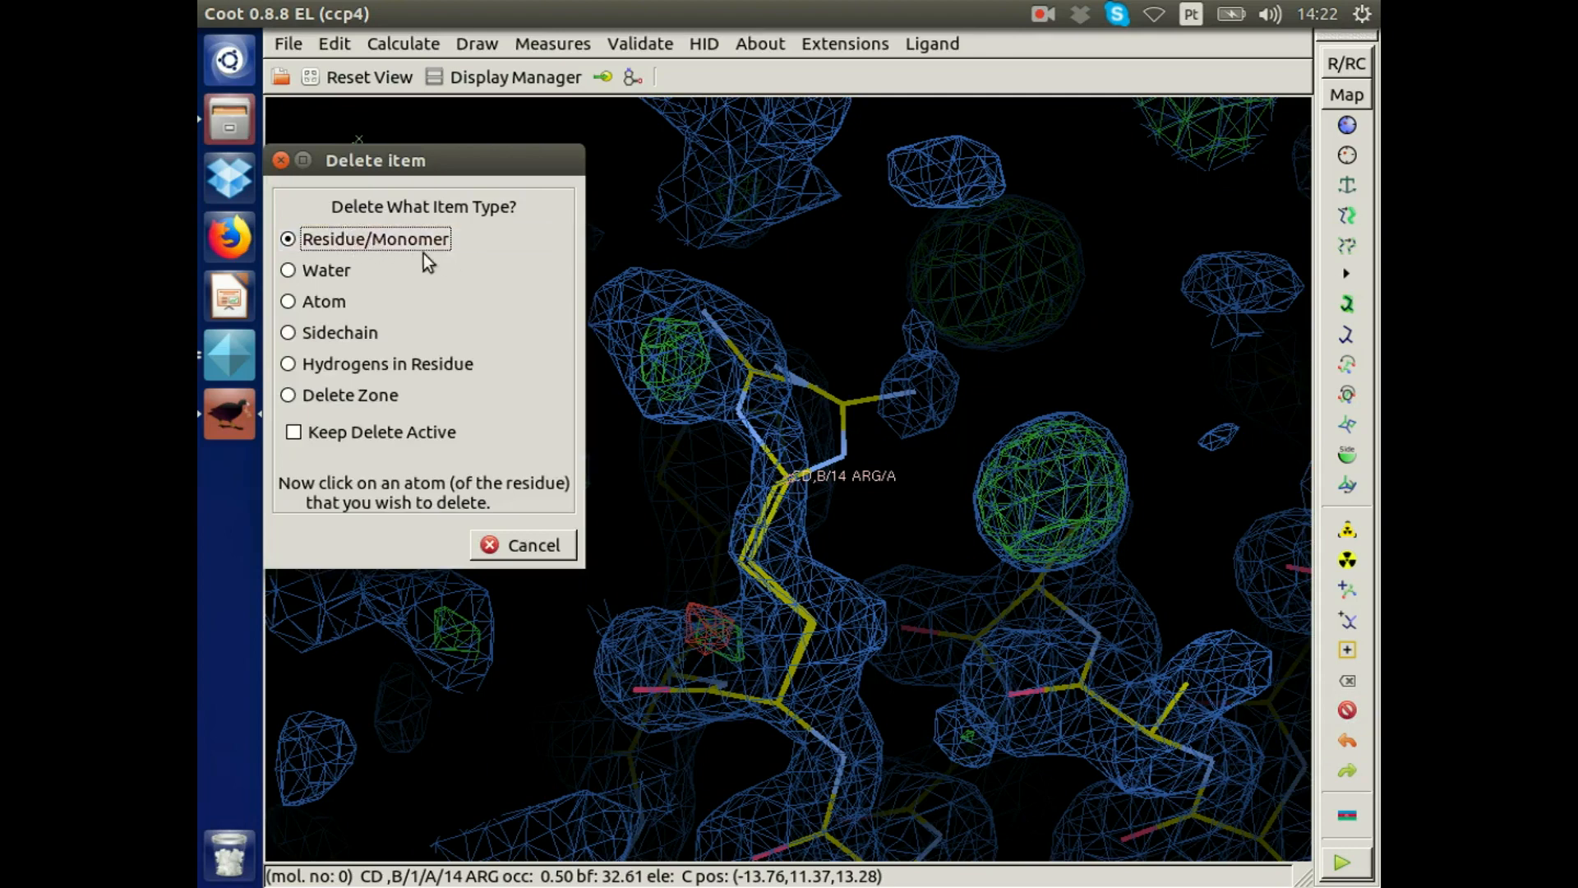
pyautogui.click(839, 400)
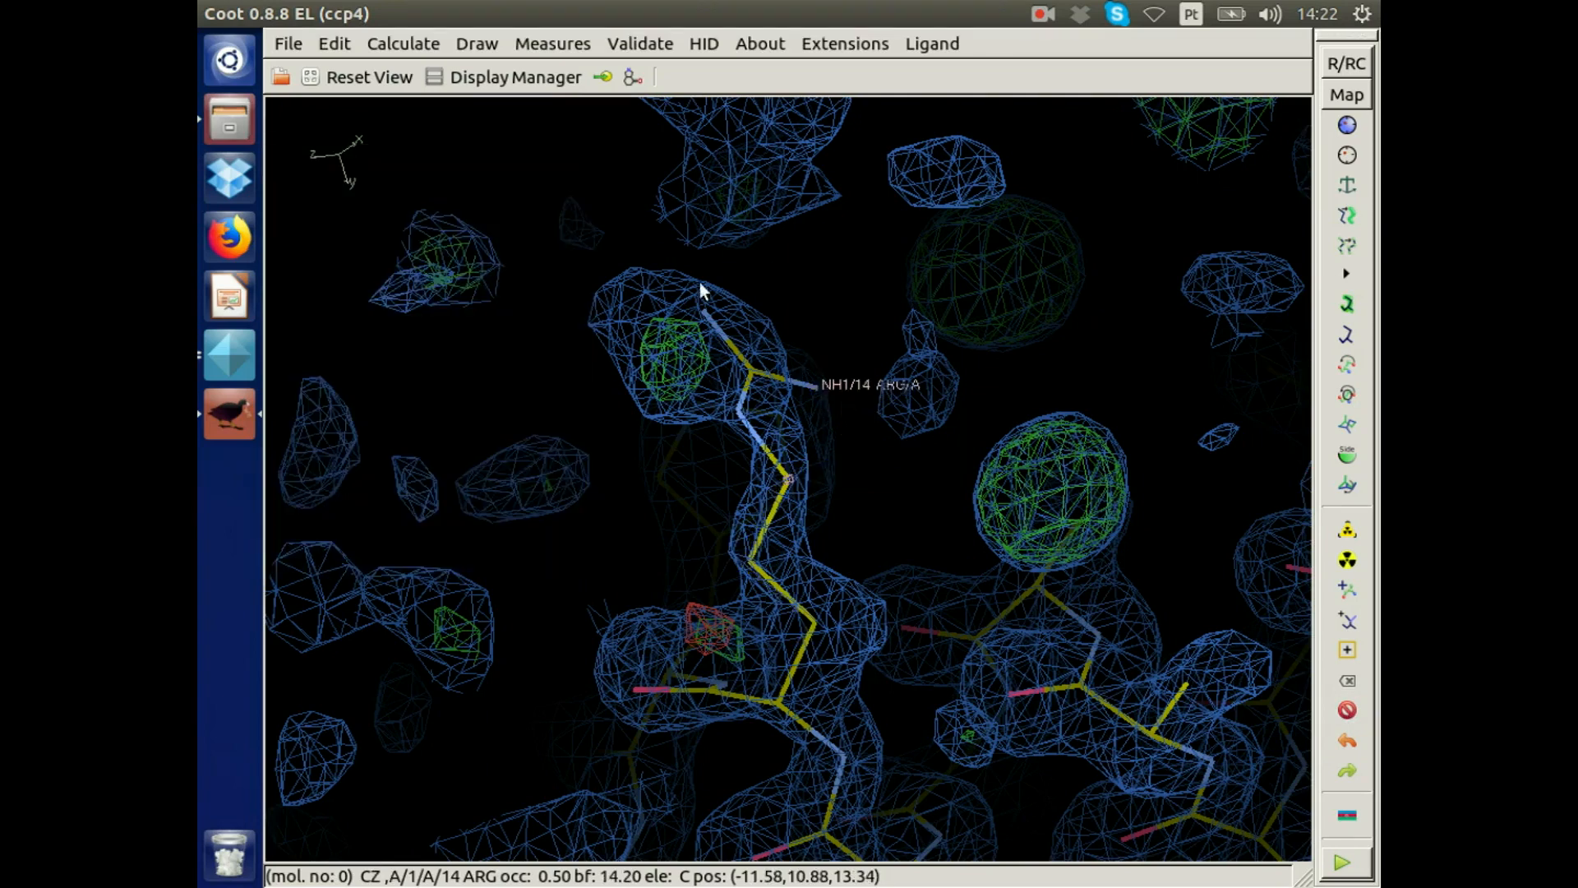
# Start a real-space refinement around the CZ atom of Arg 14 and compare the proposed side chain with the density.
pyautogui.click(1348, 128)
pyautogui.click(750, 370)
pyautogui.press('a')
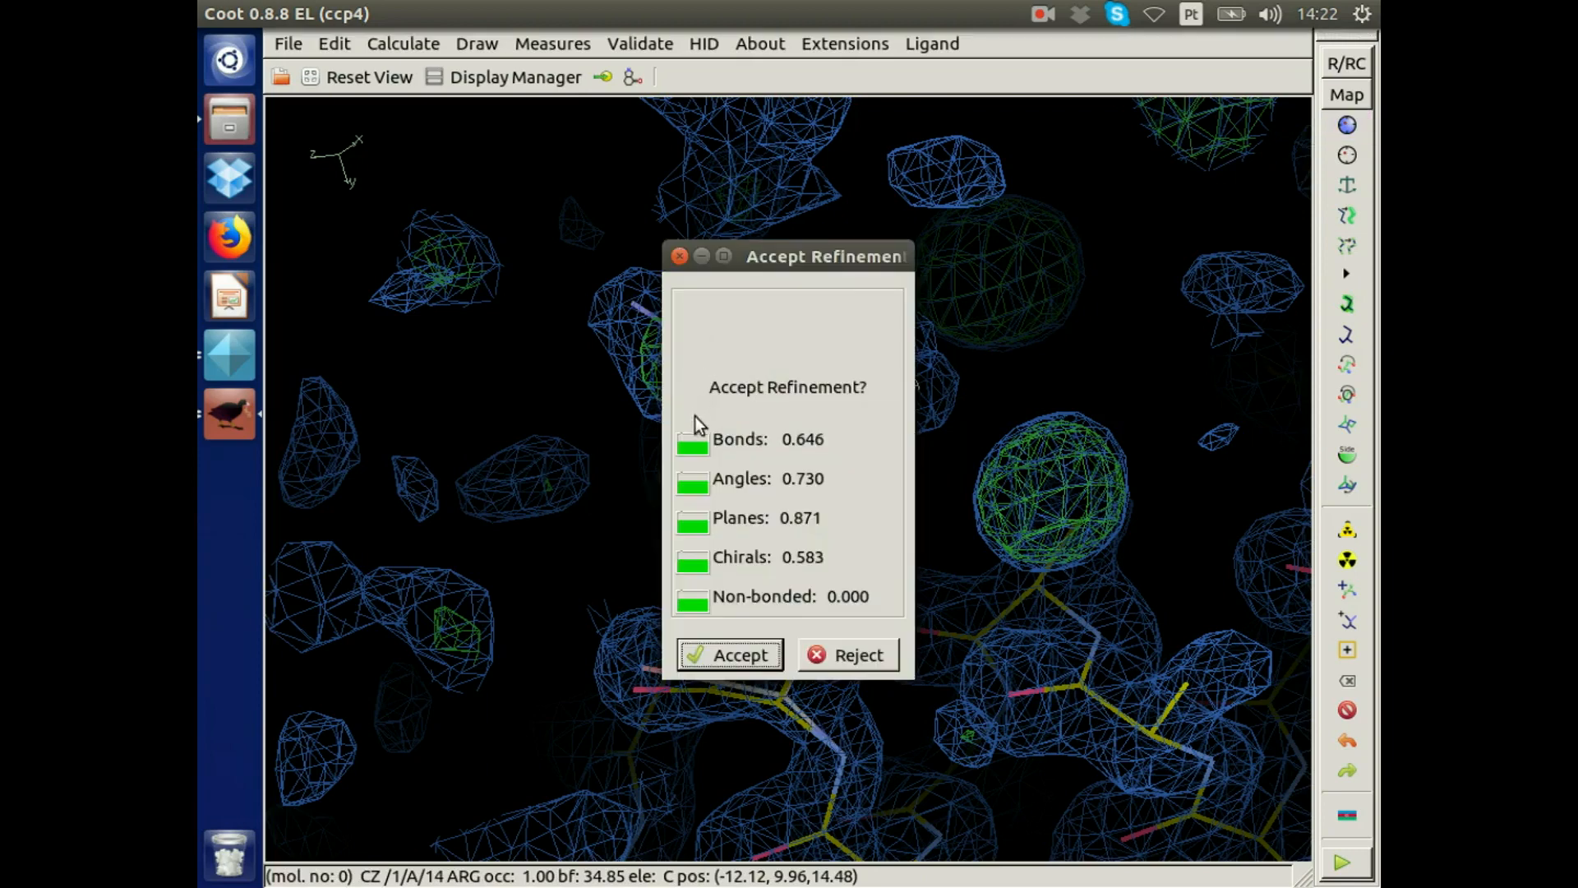
pyautogui.moveTo(811, 255); pyautogui.dragTo(1073, 242)
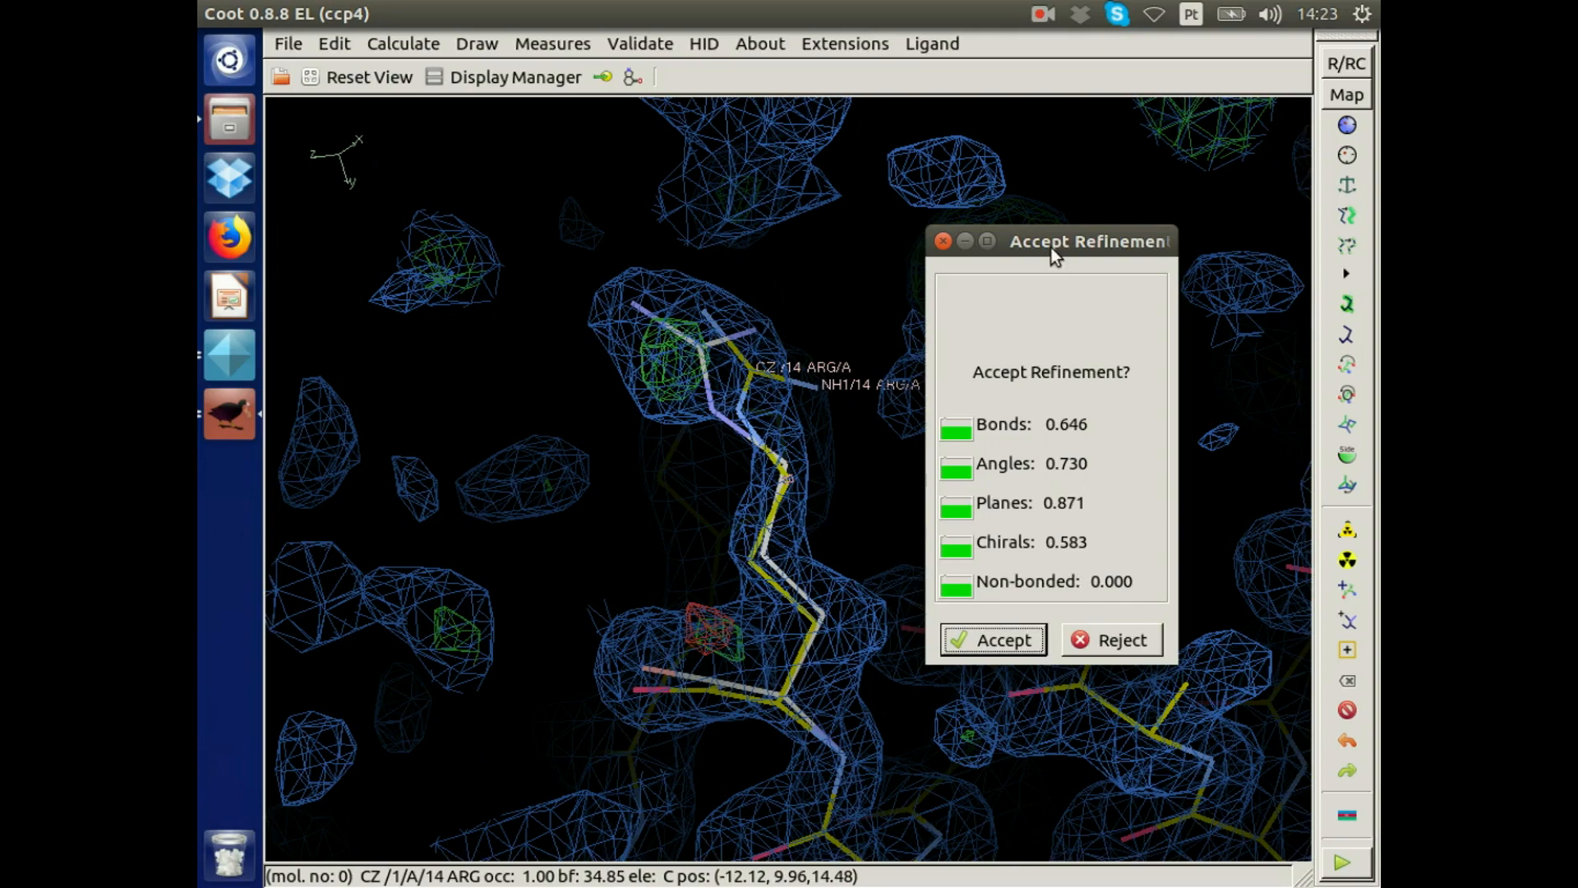
pyautogui.moveTo(1053, 248); pyautogui.dragTo(1095, 228)
pyautogui.moveTo(875, 451); pyautogui.dragTo(818, 588)
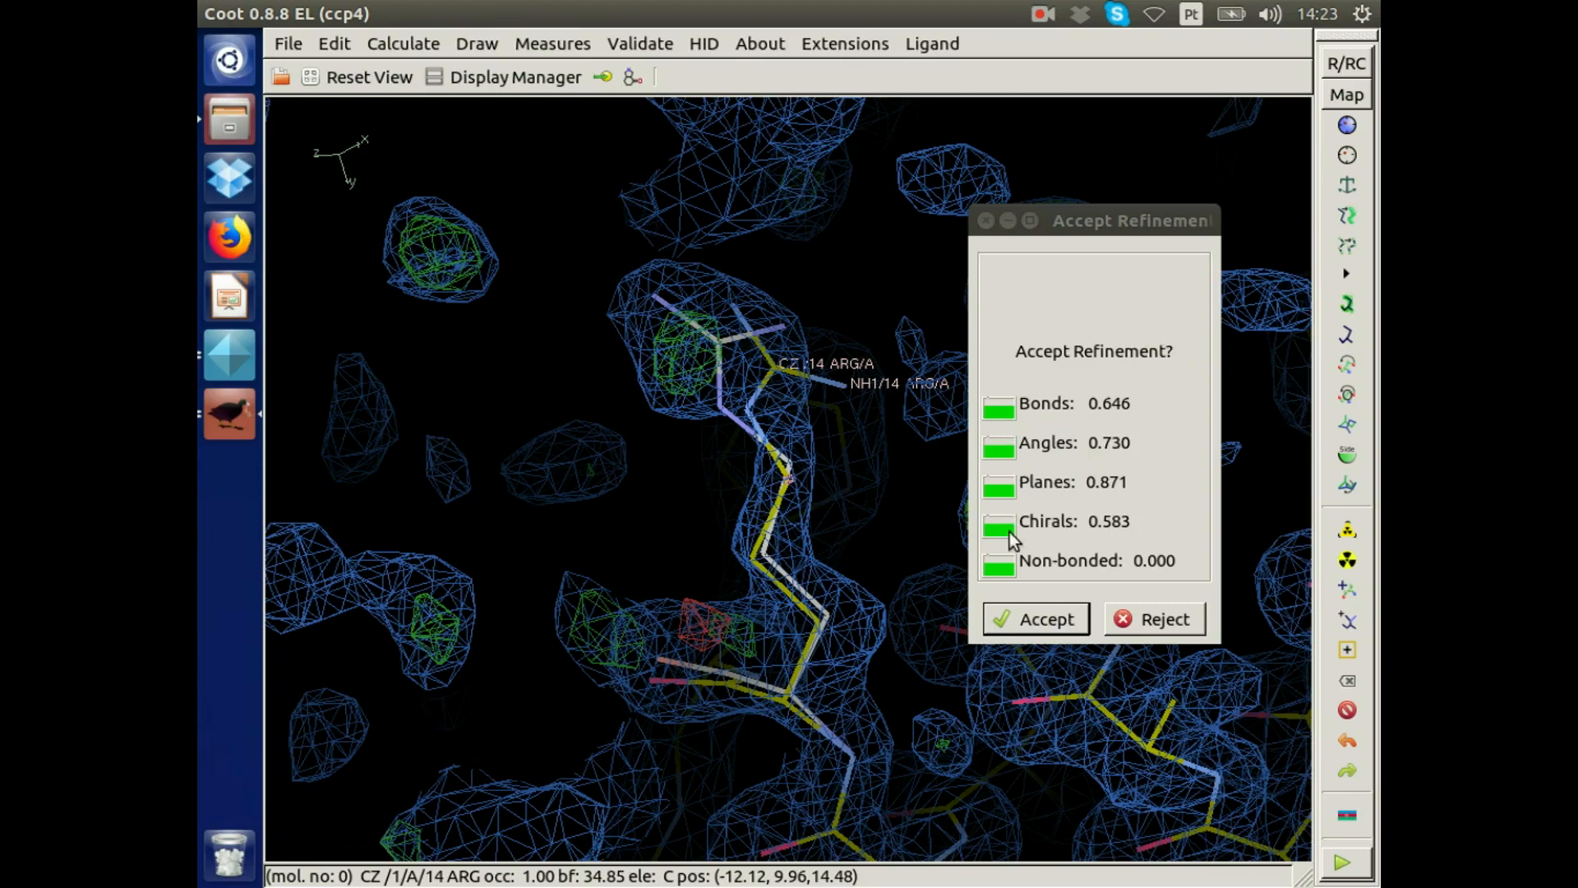
pyautogui.moveTo(799, 495); pyautogui.dragTo(730, 366)
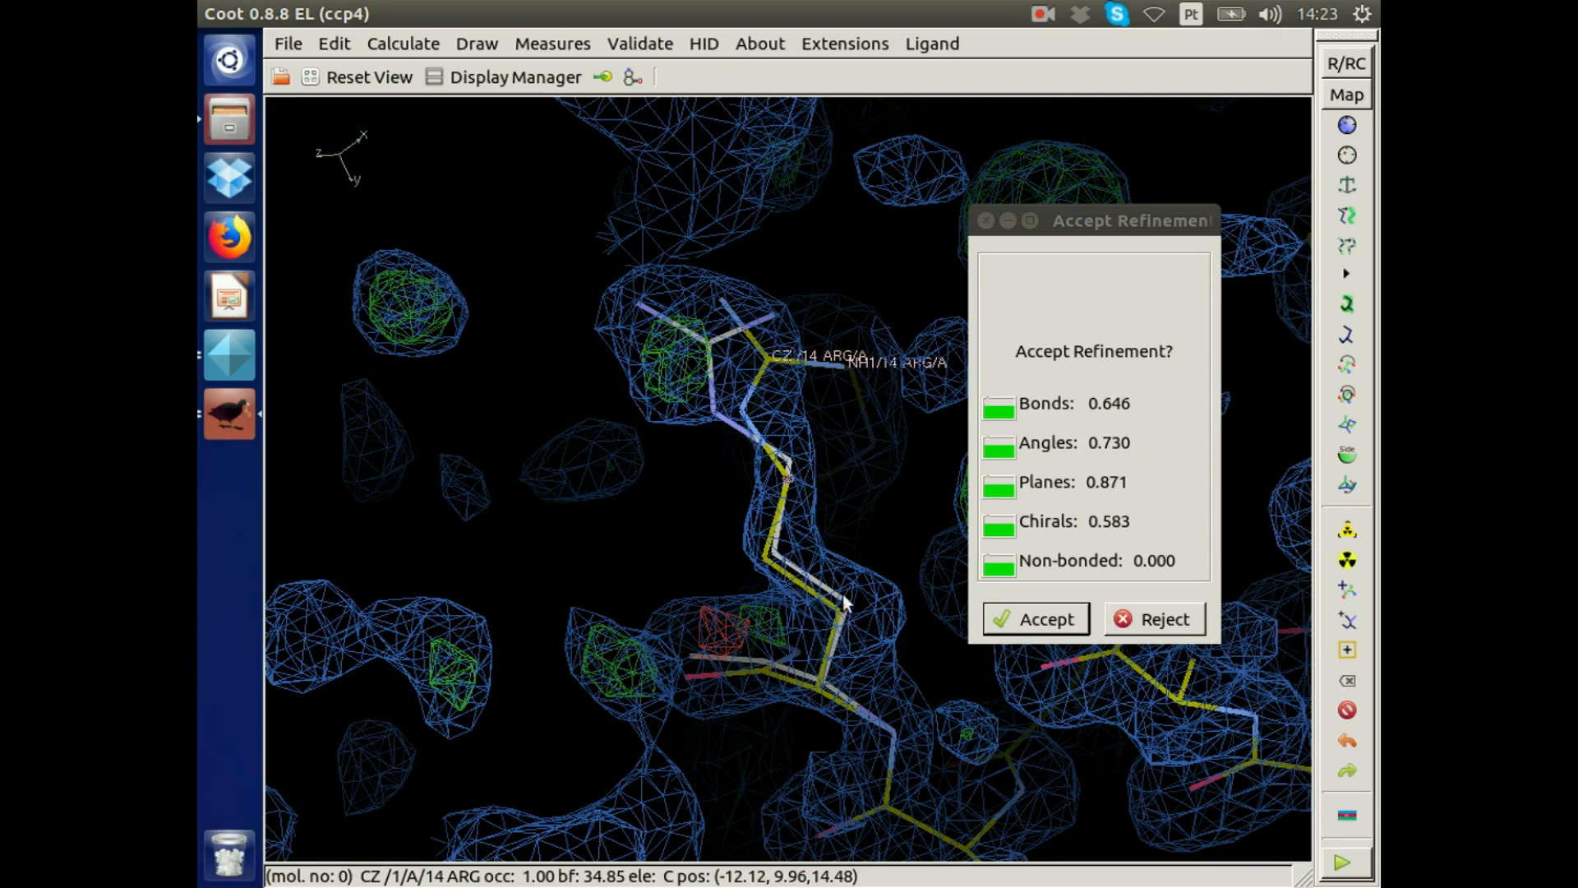
pyautogui.moveTo(699, 353); pyautogui.dragTo(703, 417)
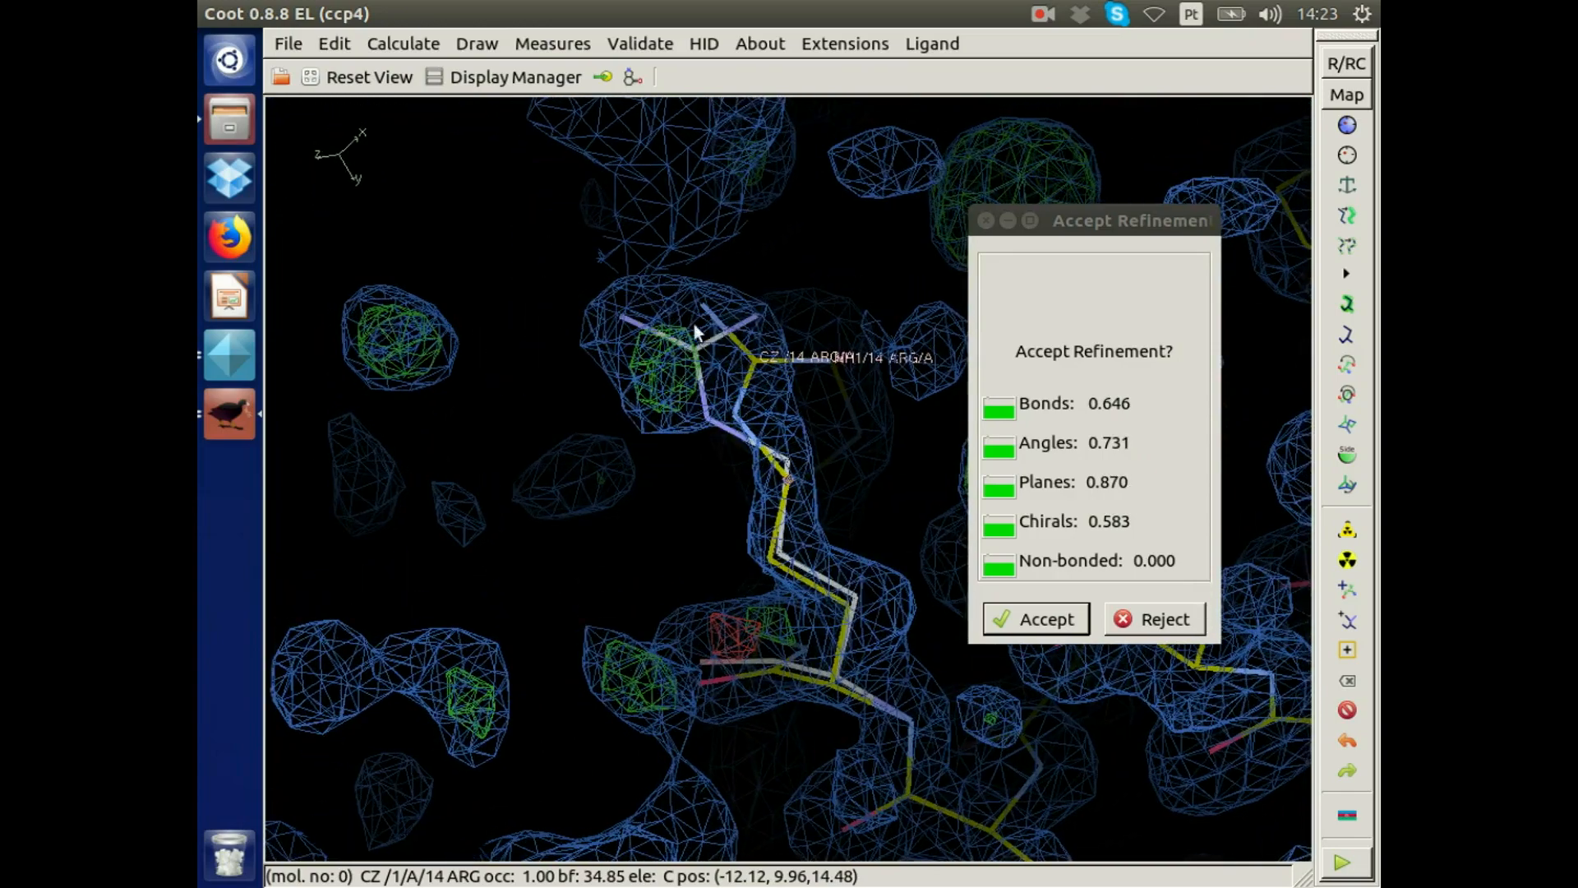
# Pull the guanidinium end of Arg 14 into its density and accept the refinement.
pyautogui.moveTo(728, 424); pyautogui.dragTo(782, 298)
pyautogui.moveTo(778, 452); pyautogui.dragTo(663, 161)
pyautogui.moveTo(627, 319); pyautogui.dragTo(493, 578)
pyautogui.moveTo(705, 416); pyautogui.dragTo(851, 334)
pyautogui.moveTo(653, 594); pyautogui.dragTo(613, 600)
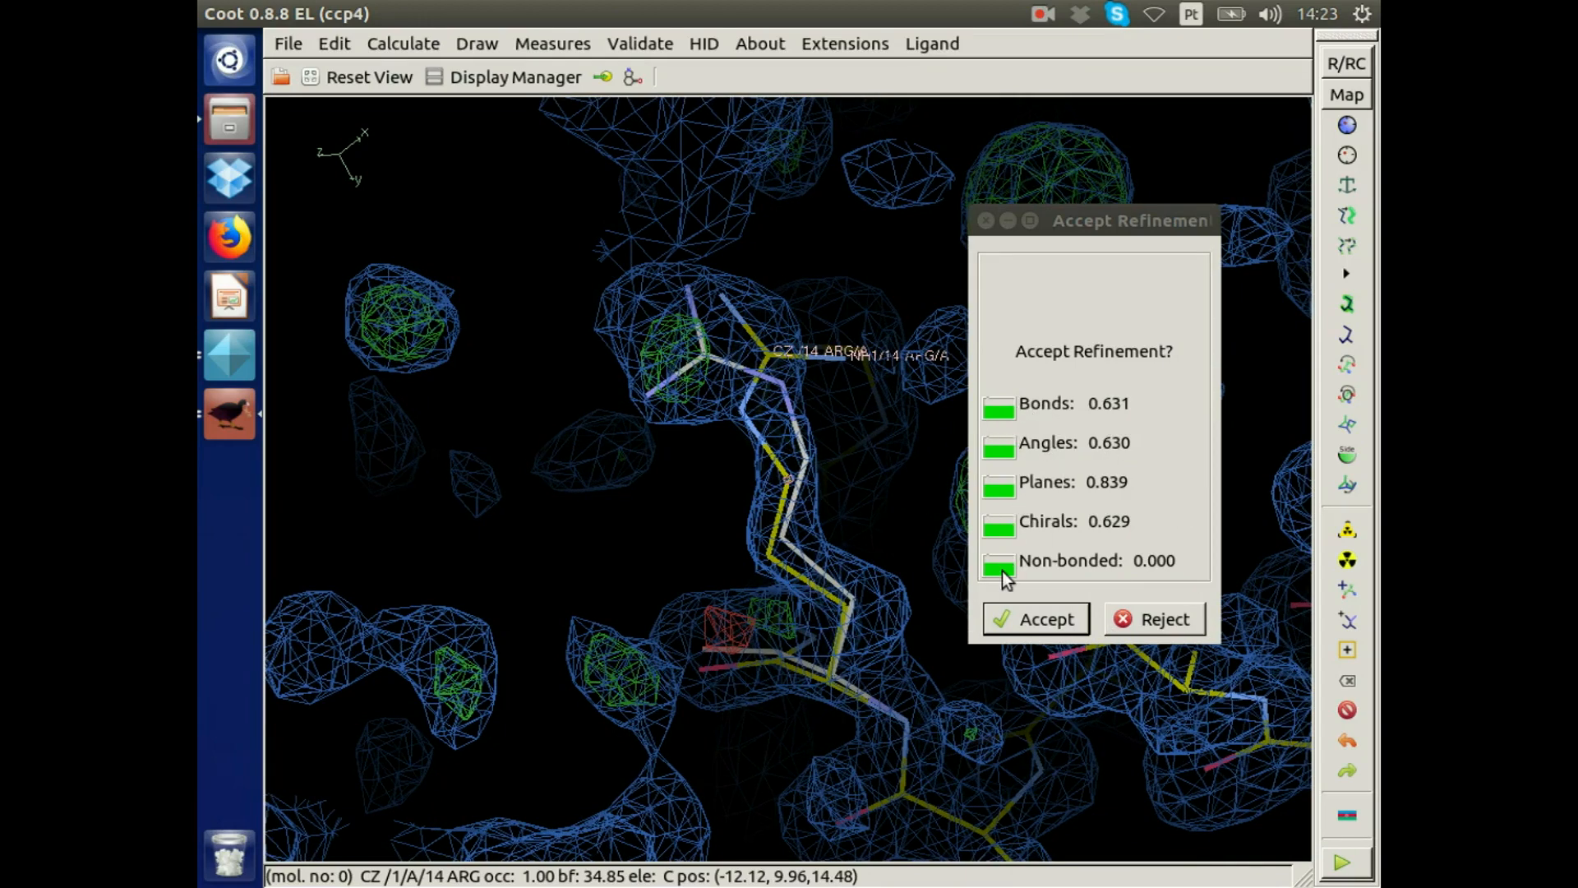
pyautogui.click(1038, 619)
pyautogui.moveTo(1039, 631); pyautogui.dragTo(814, 544)
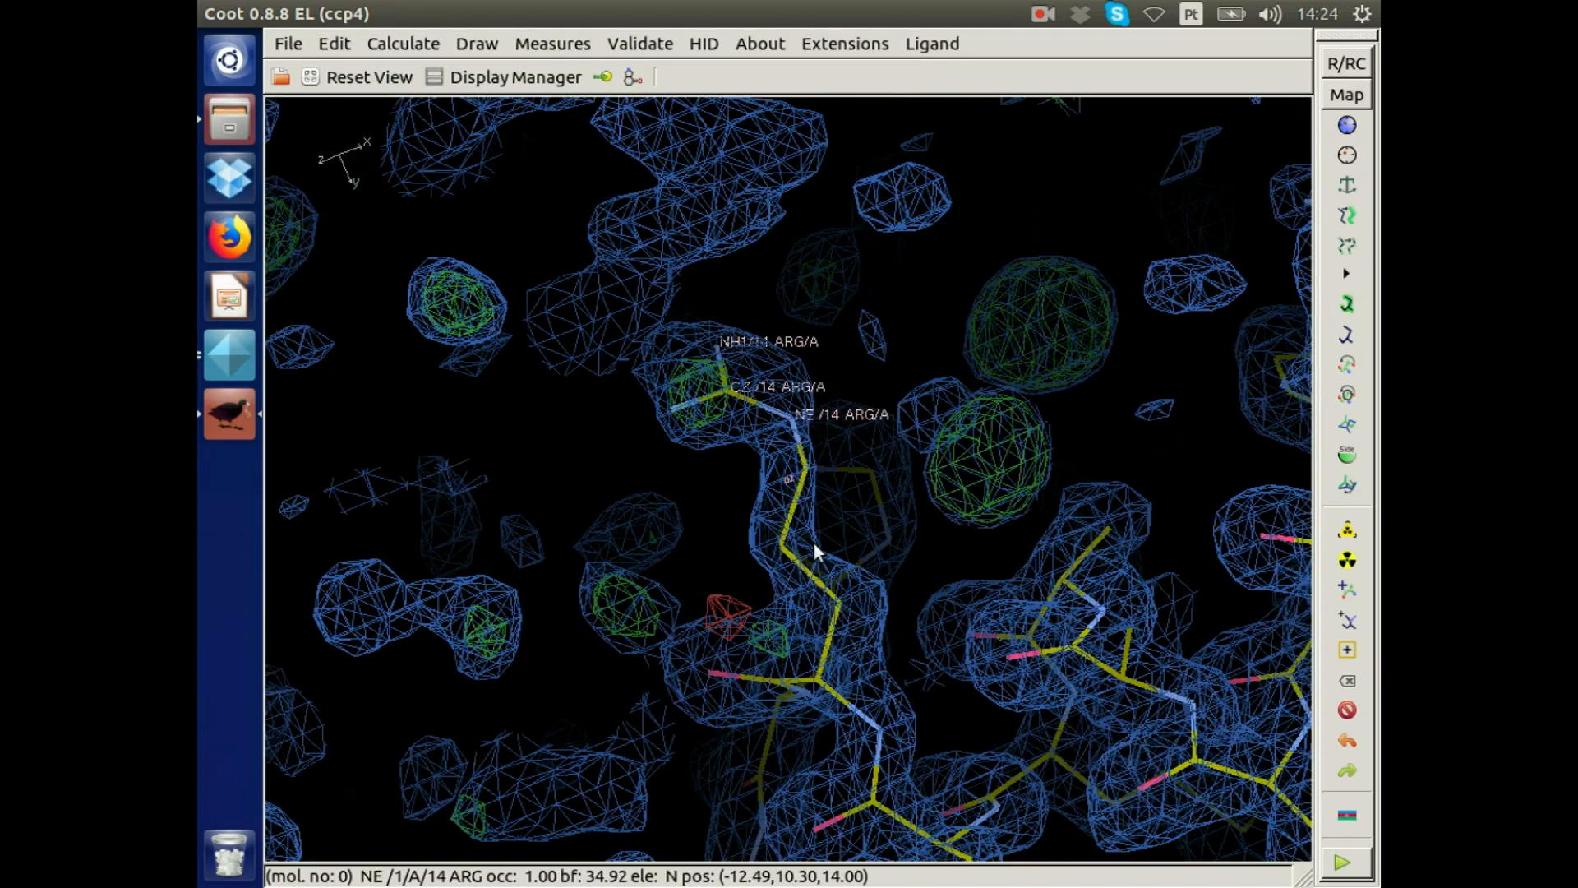
# Step along chain A from Arg 14 to Asp 18, checking each residue's fit to the density.
pyautogui.press('space')
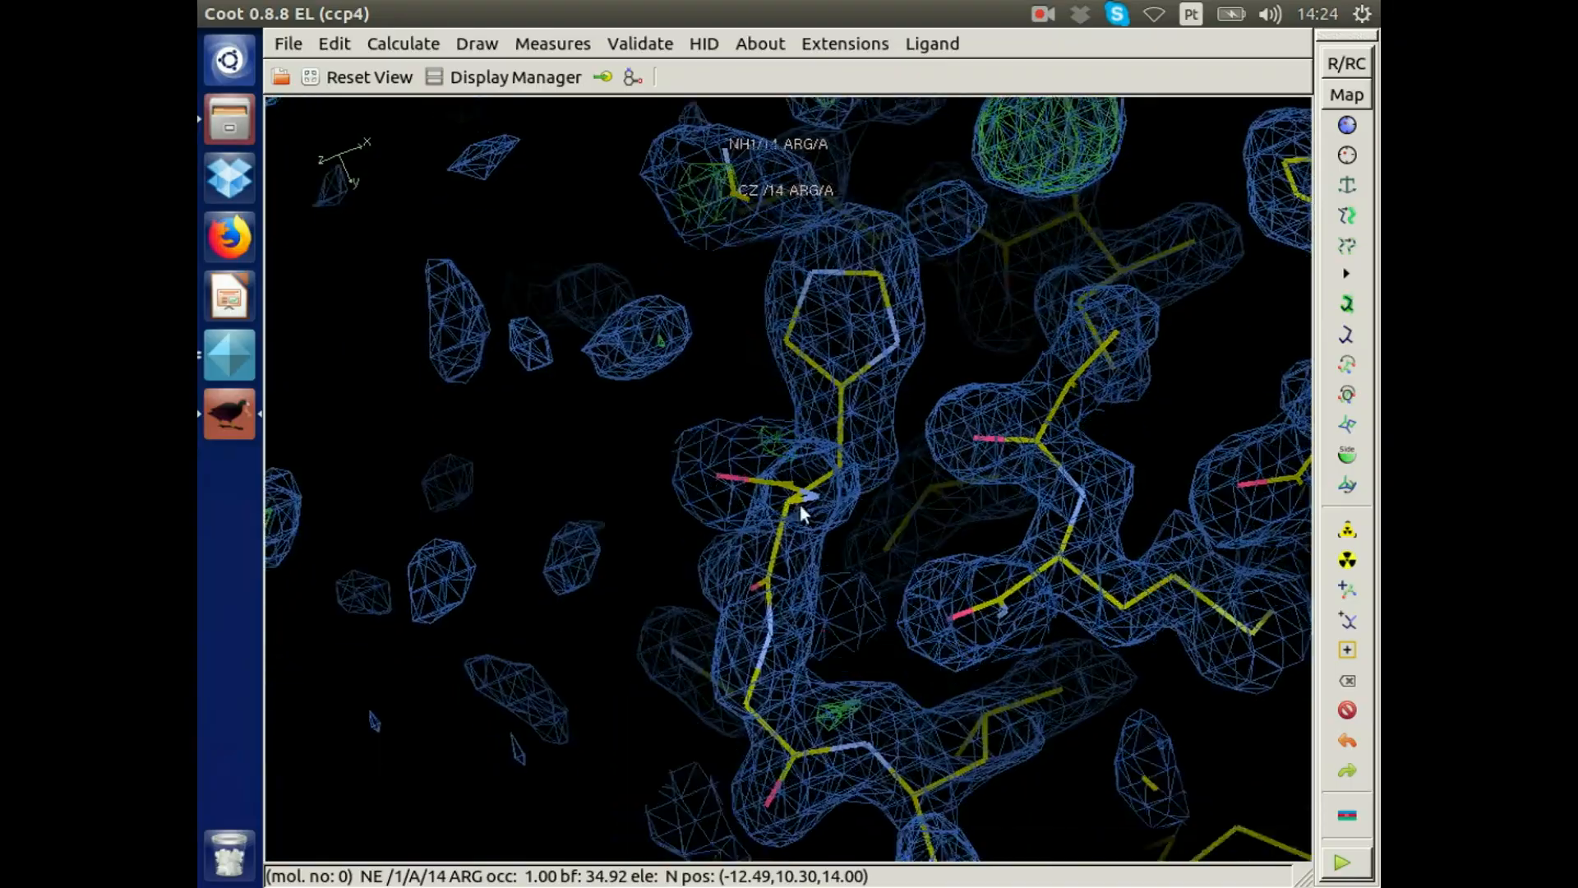
pyautogui.press('space')
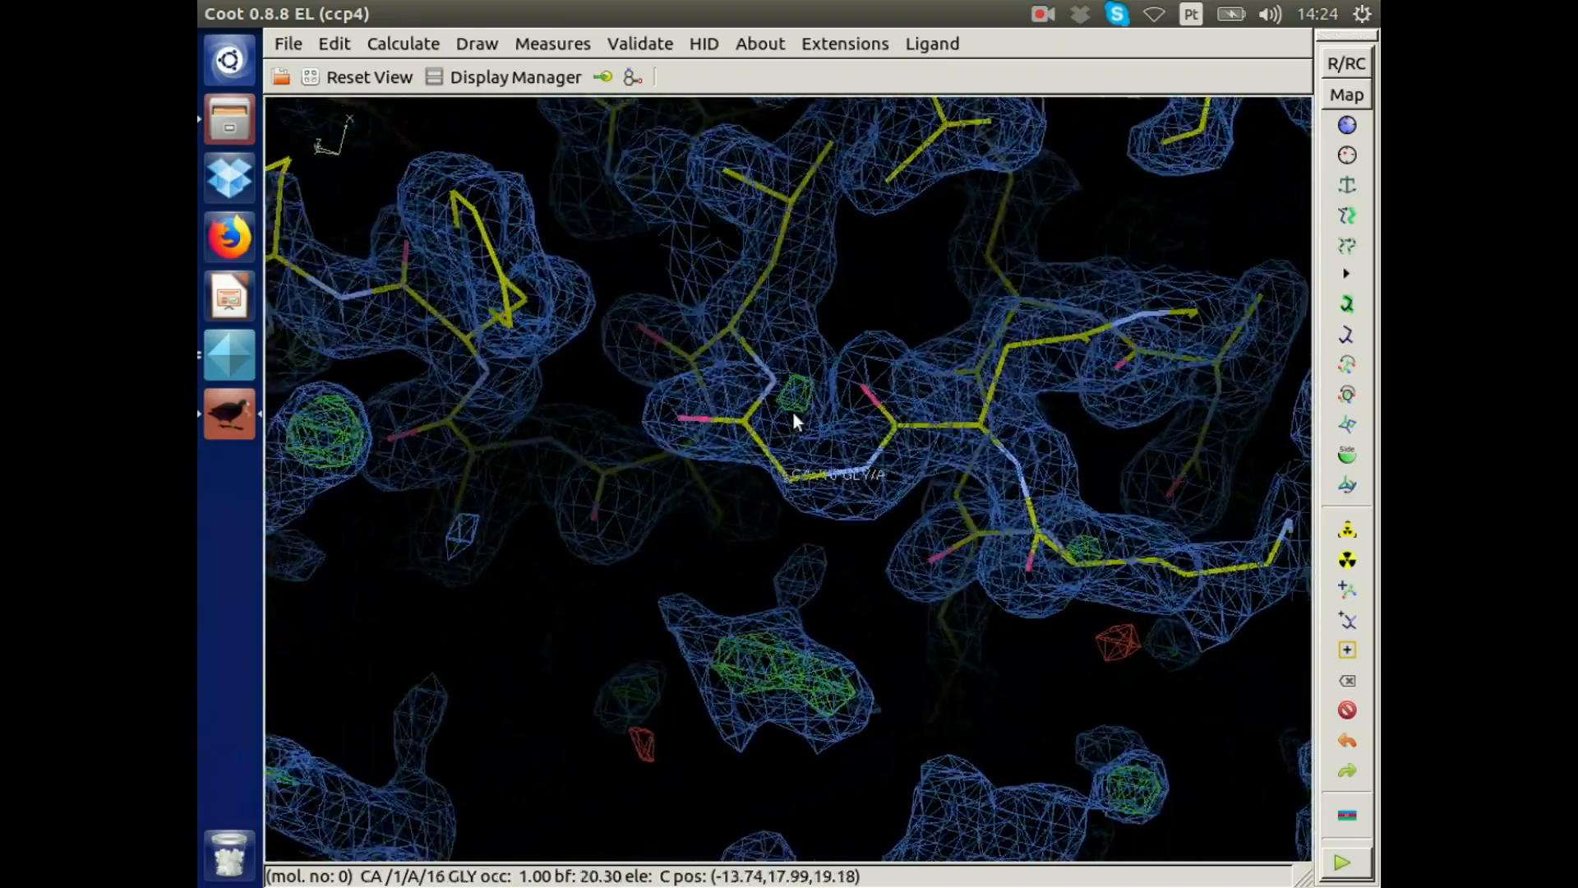
pyautogui.press('space')
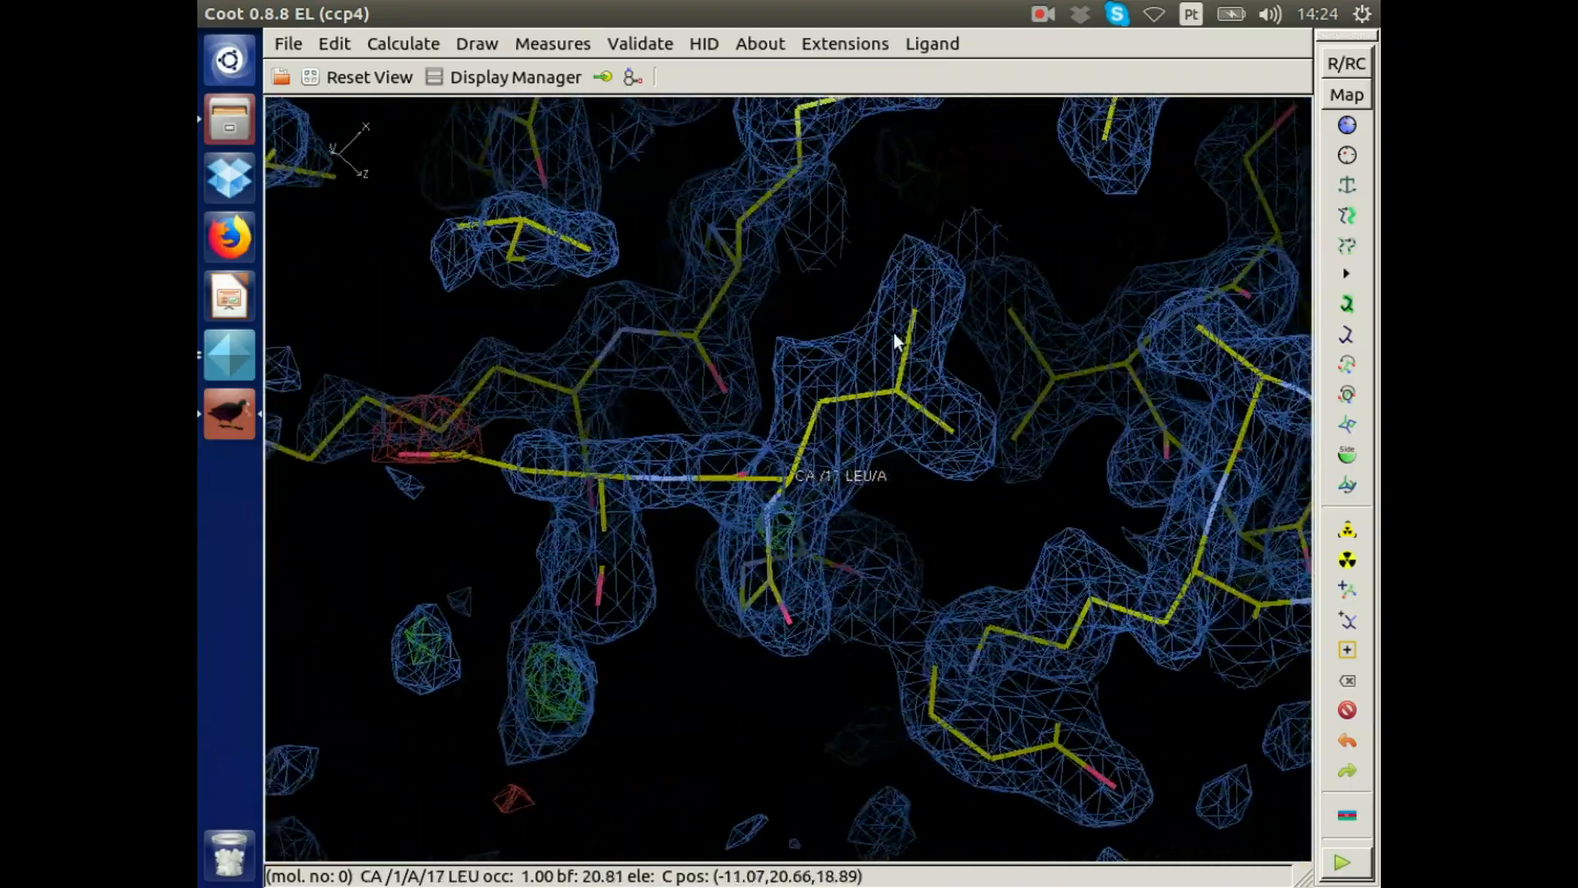
pyautogui.press('space')
# Examine the side chain of Asp 18 against the surrounding positive and negative difference density.
pyautogui.moveTo(541, 608); pyautogui.dragTo(793, 370)
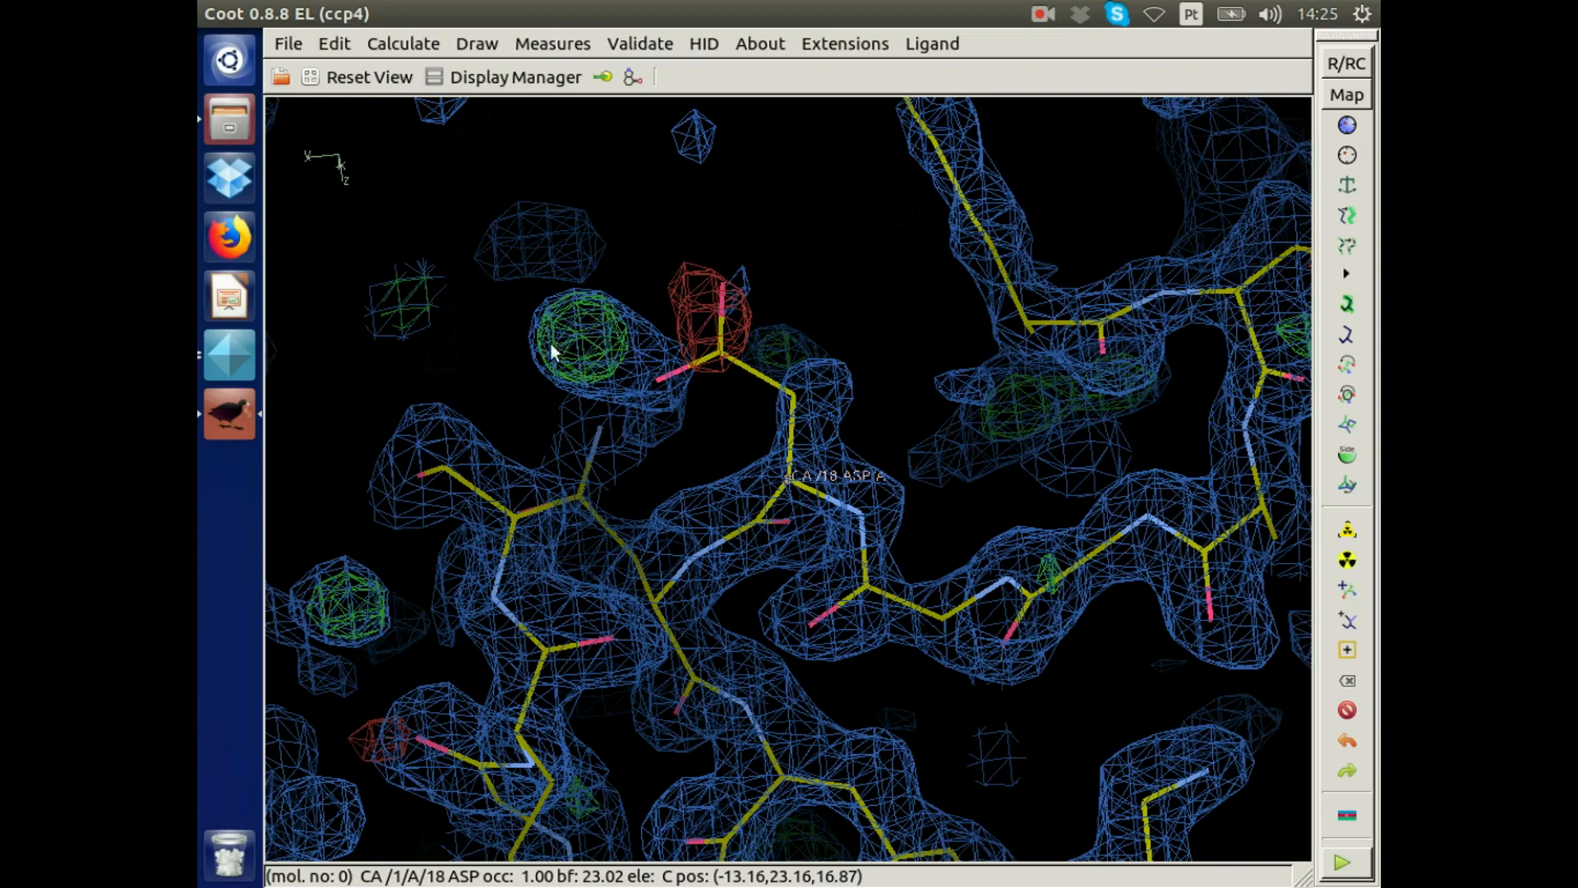
pyautogui.moveTo(604, 372); pyautogui.dragTo(672, 347)
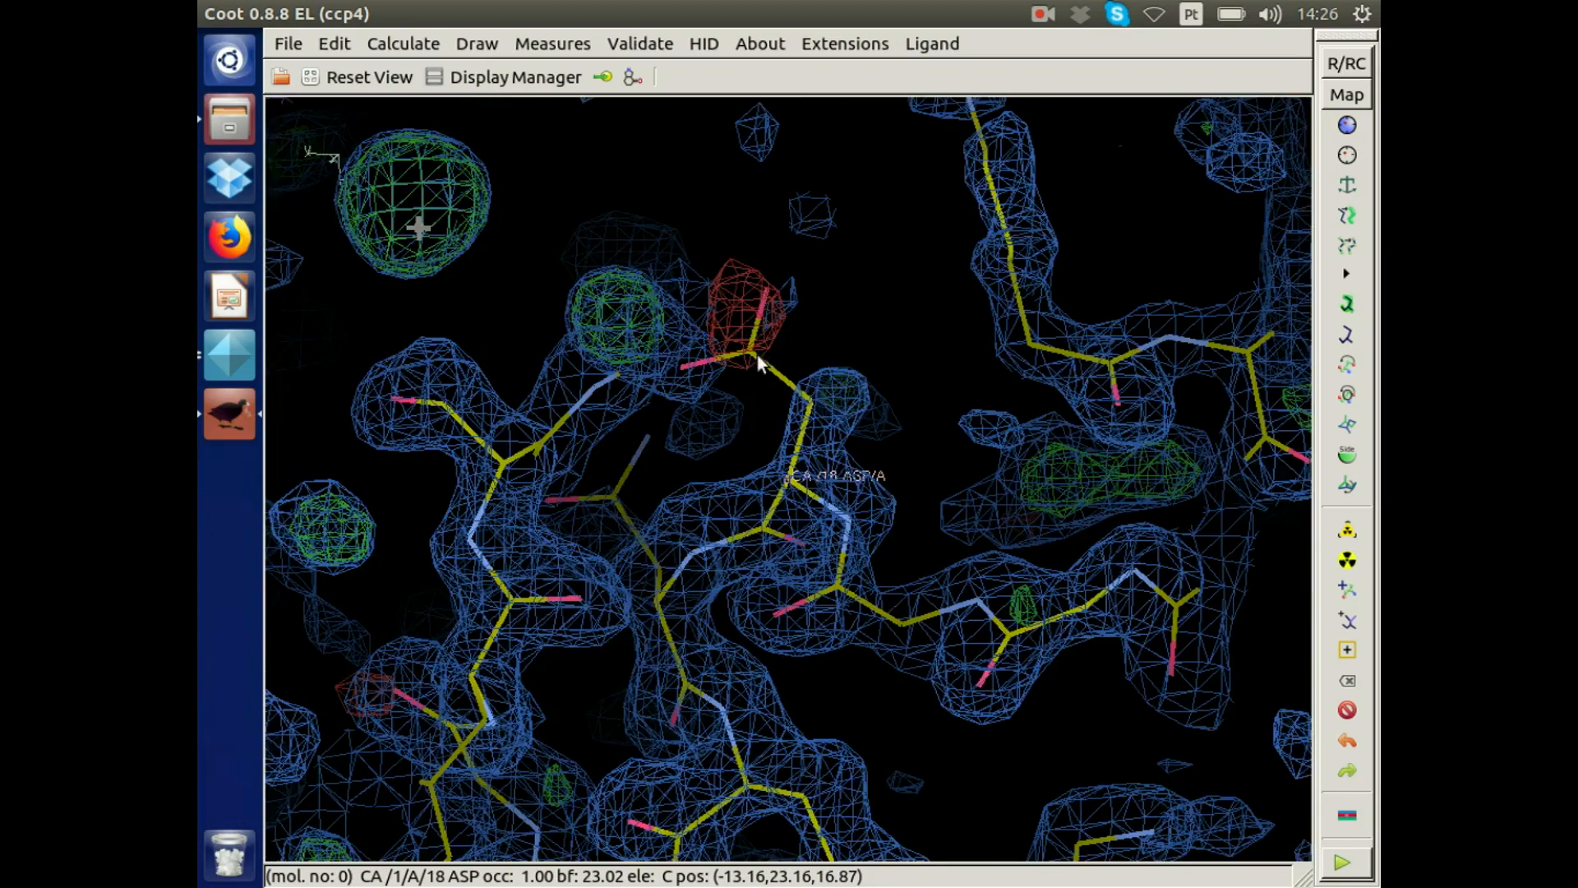
pyautogui.moveTo(777, 557); pyautogui.dragTo(758, 356)
pyautogui.moveTo(727, 422); pyautogui.dragTo(734, 338)
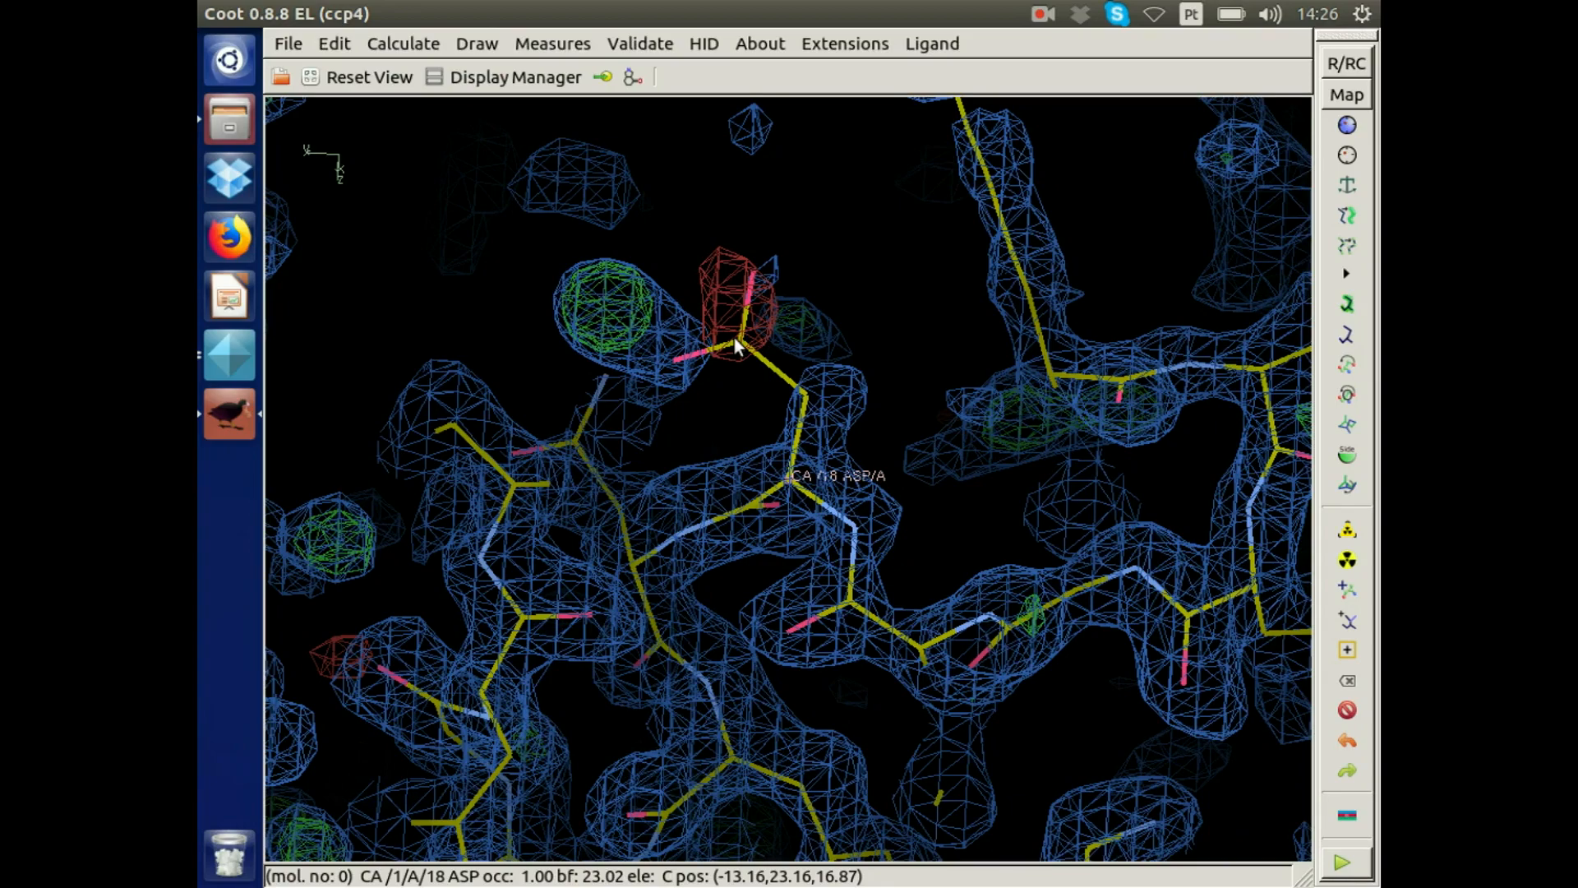
pyautogui.moveTo(842, 503); pyautogui.dragTo(759, 314)
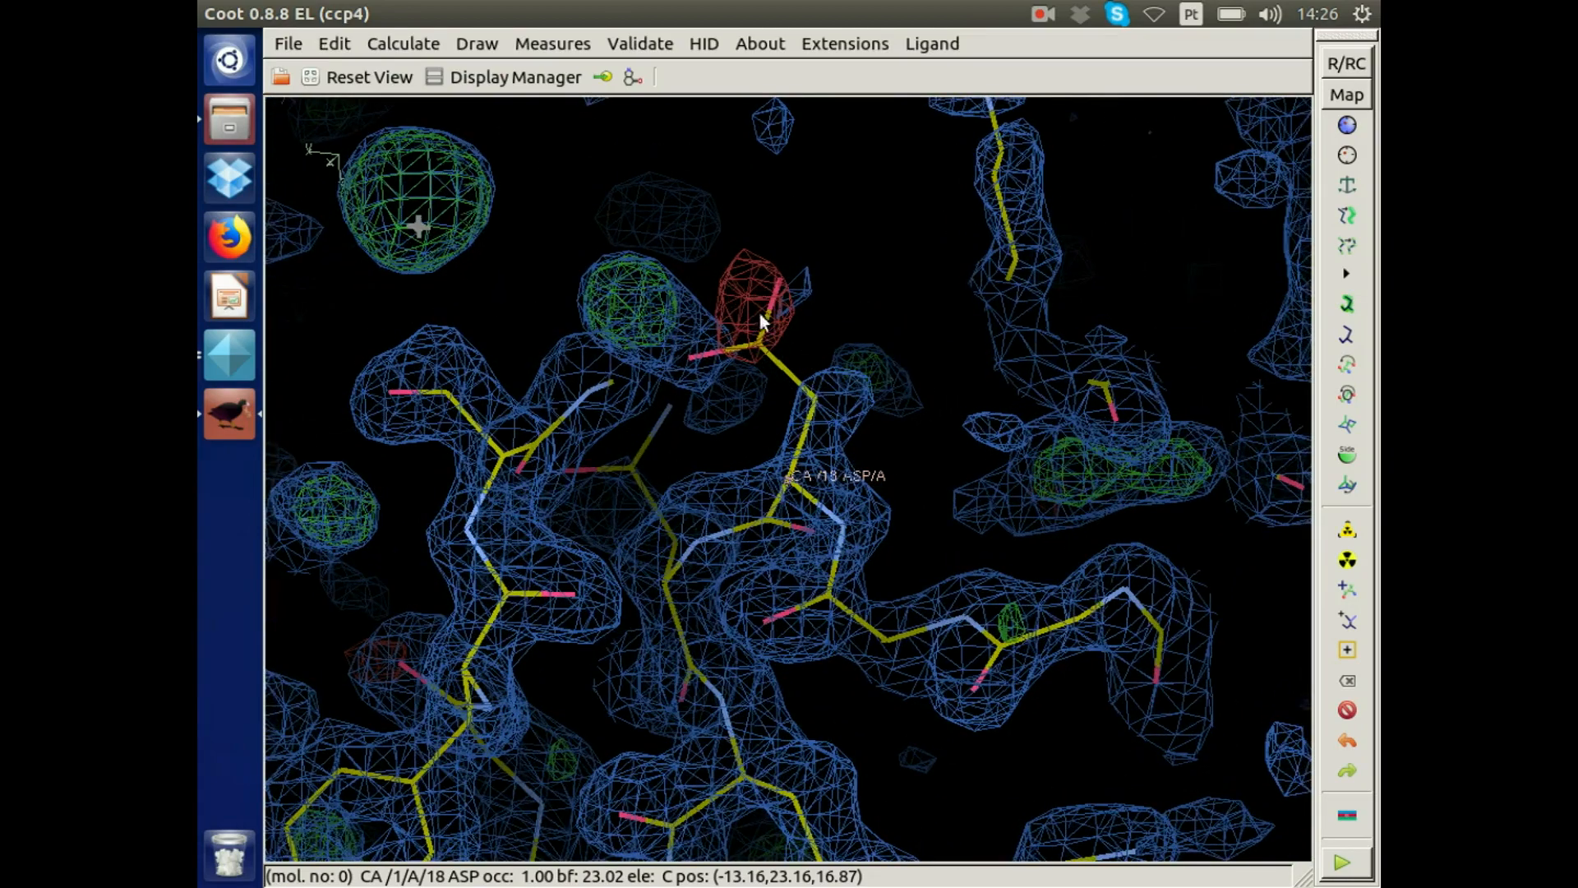
# Real-space refine Asp 18, pull its carboxylate away from the negative difference density, and accept the refinement.
pyautogui.click(1346, 125)
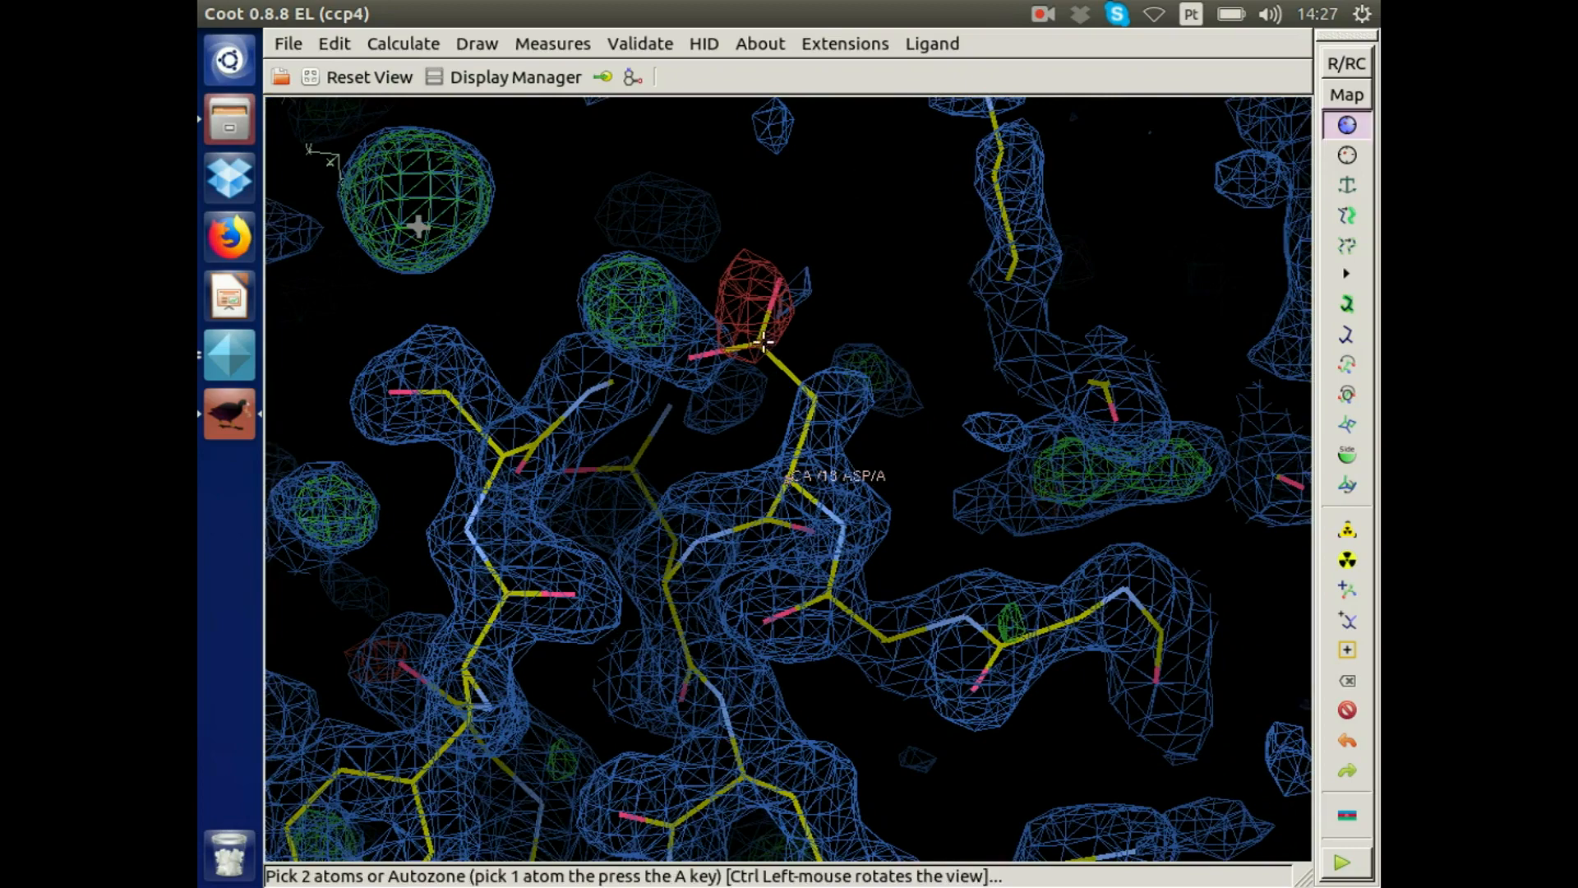
pyautogui.click(754, 341)
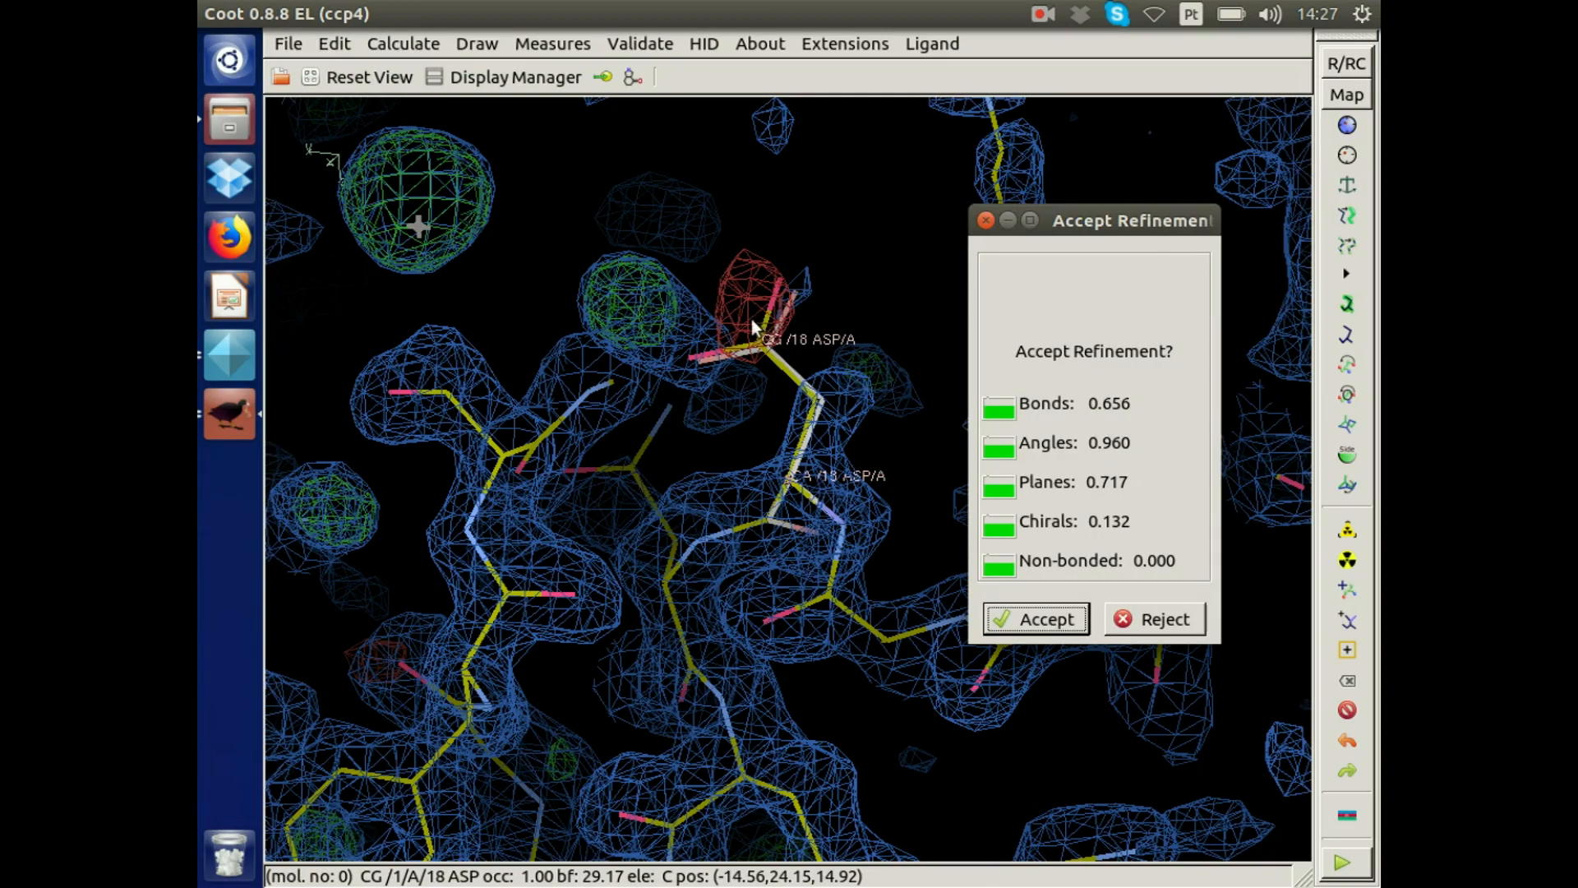
pyautogui.moveTo(764, 339); pyautogui.dragTo(1139, 406)
pyautogui.moveTo(863, 411); pyautogui.dragTo(757, 583)
pyautogui.moveTo(945, 362); pyautogui.dragTo(838, 428)
pyautogui.click(1028, 619)
pyautogui.moveTo(1007, 604); pyautogui.dragTo(597, 266)
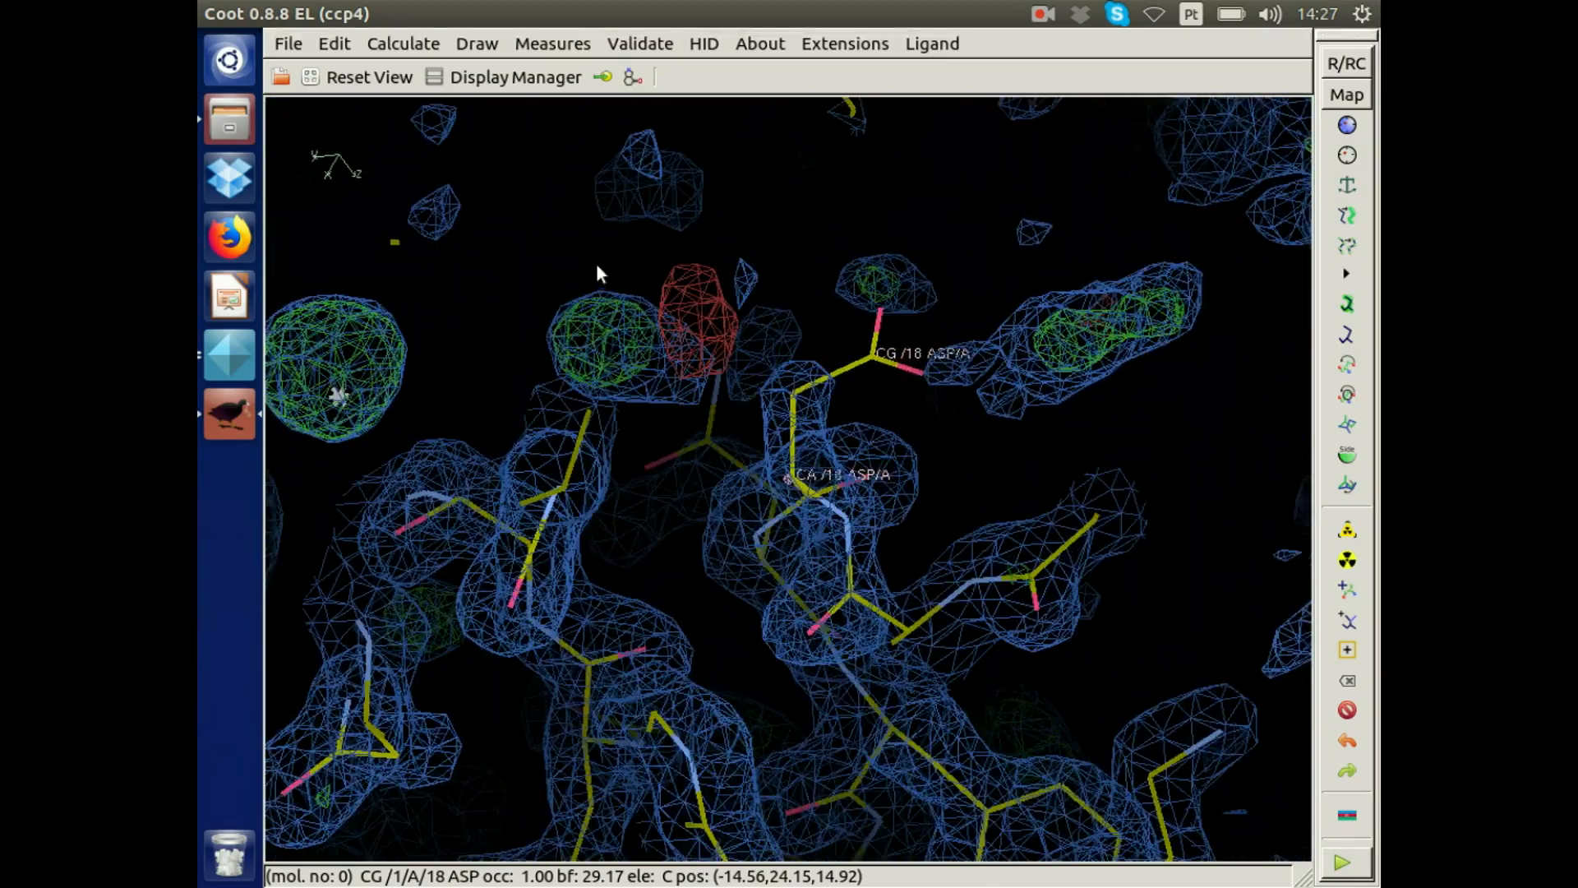
# Go to Asn 19, real-space refine it while pulling its side chain into the density, and accept the refinement.
pyautogui.moveTo(679, 322); pyautogui.dragTo(1063, 342)
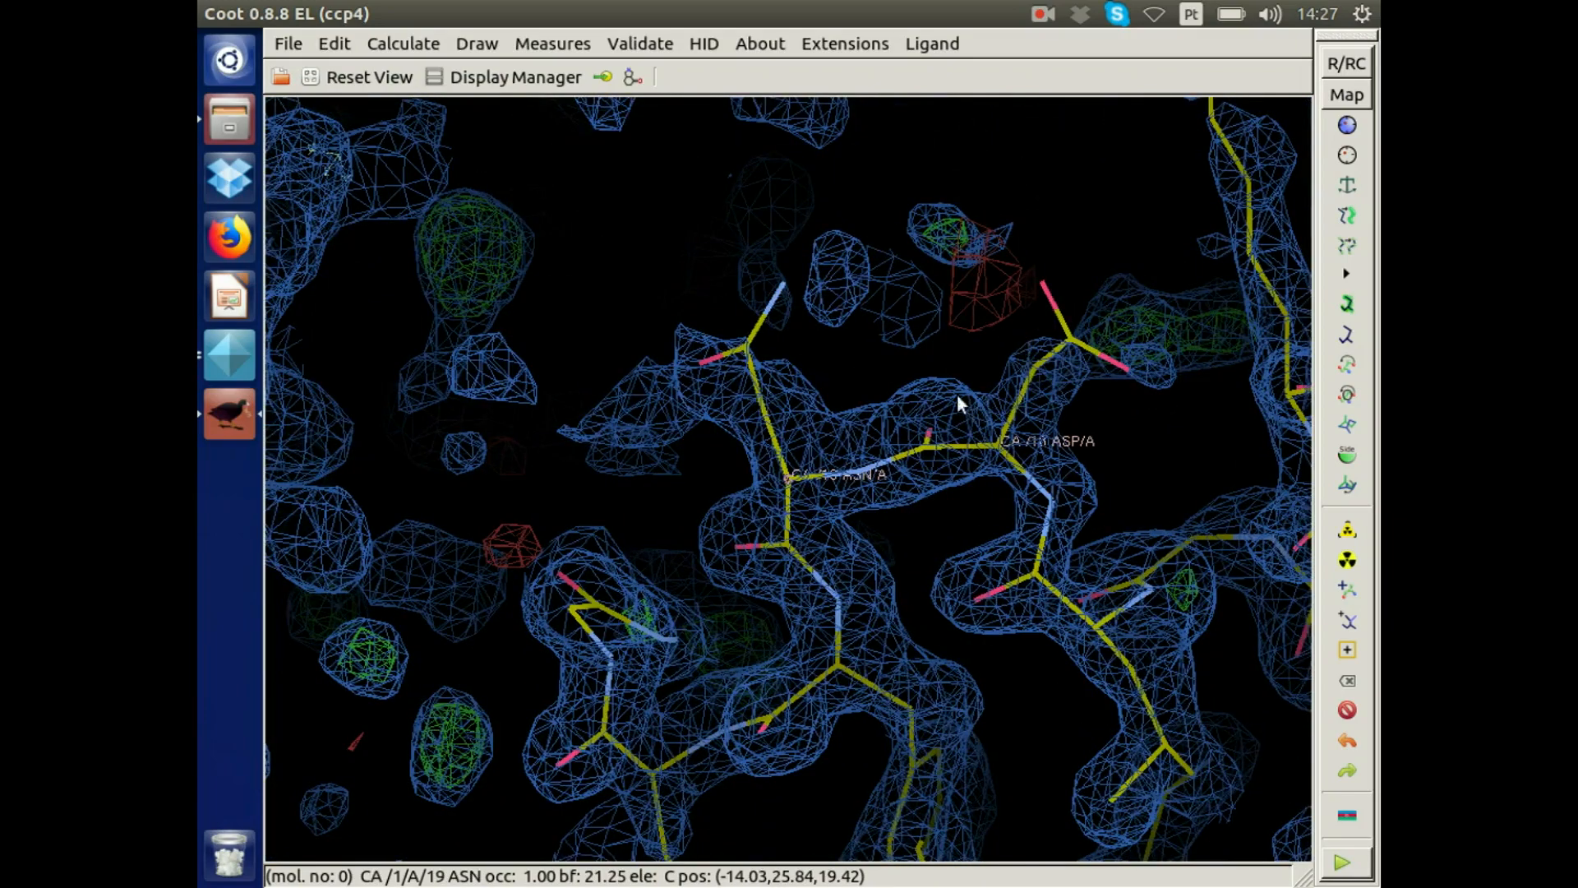
pyautogui.moveTo(957, 393); pyautogui.dragTo(1069, 321)
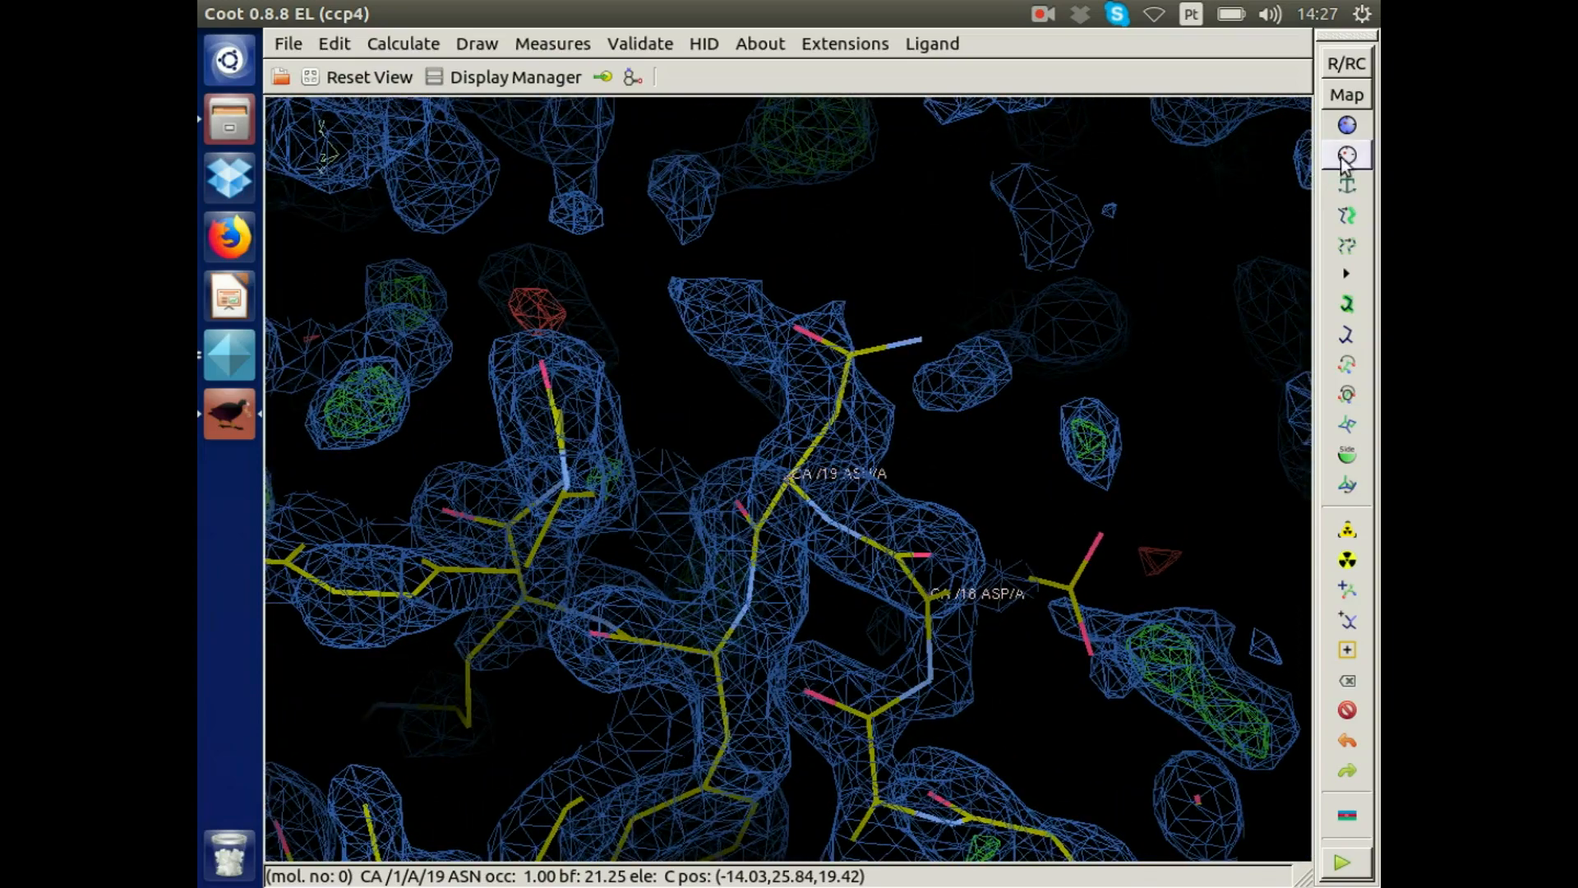
pyautogui.click(1347, 124)
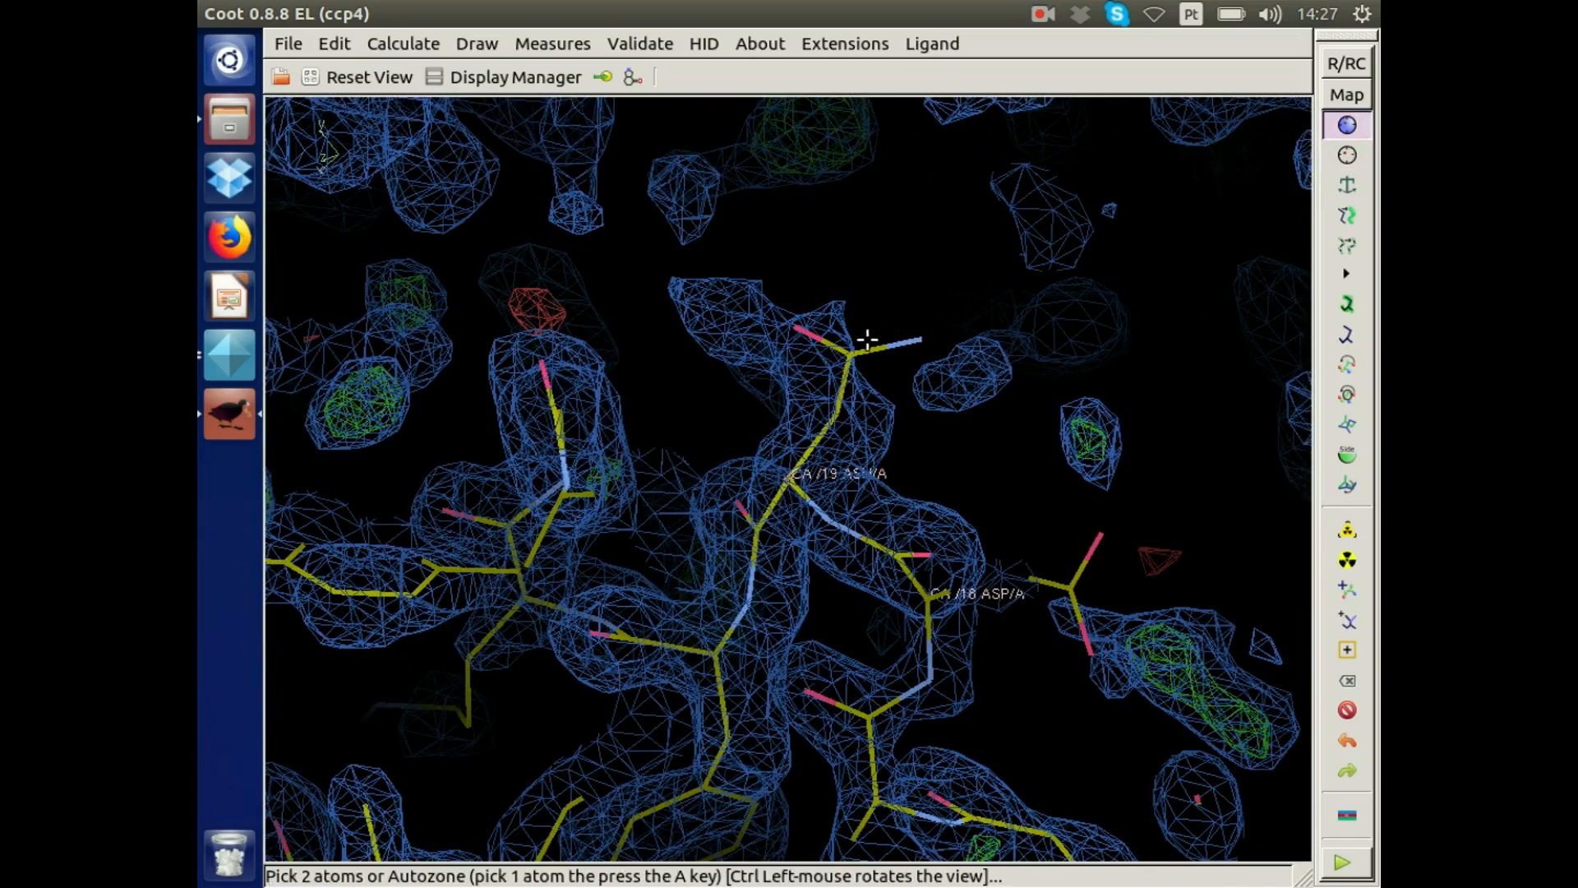
pyautogui.click(853, 349)
pyautogui.press('a')
pyautogui.moveTo(853, 349); pyautogui.dragTo(526, 501)
pyautogui.click(1036, 618)
pyautogui.moveTo(875, 452); pyautogui.dragTo(753, 430)
# Step along to Arg 21 and examine how its side chain fits the density.
pyautogui.press('space')
pyautogui.press('space')
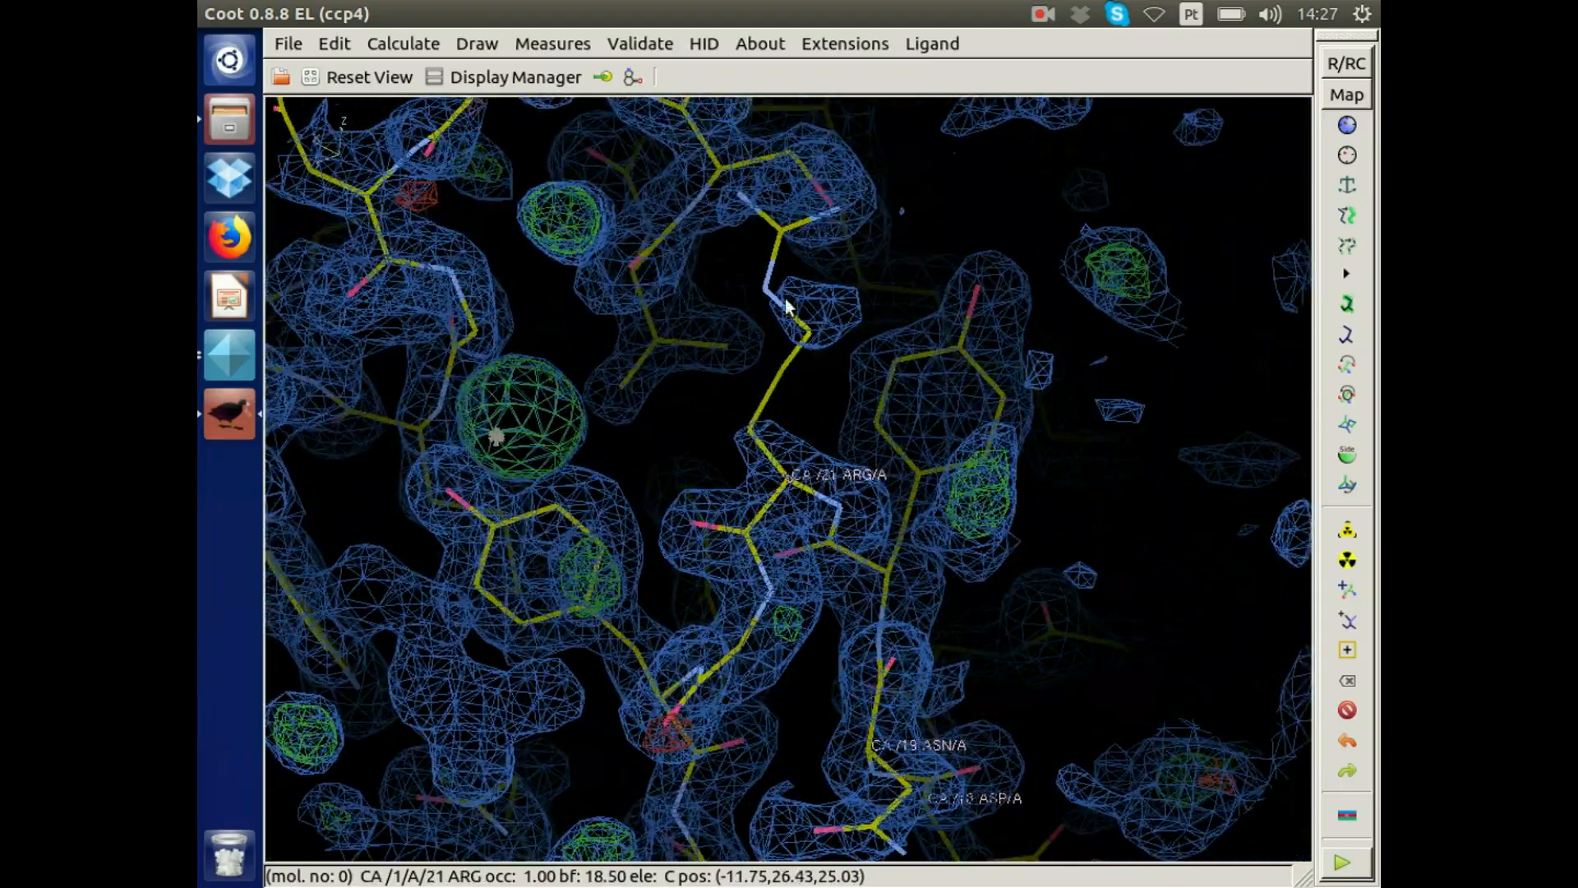
pyautogui.moveTo(797, 325); pyautogui.dragTo(771, 286)
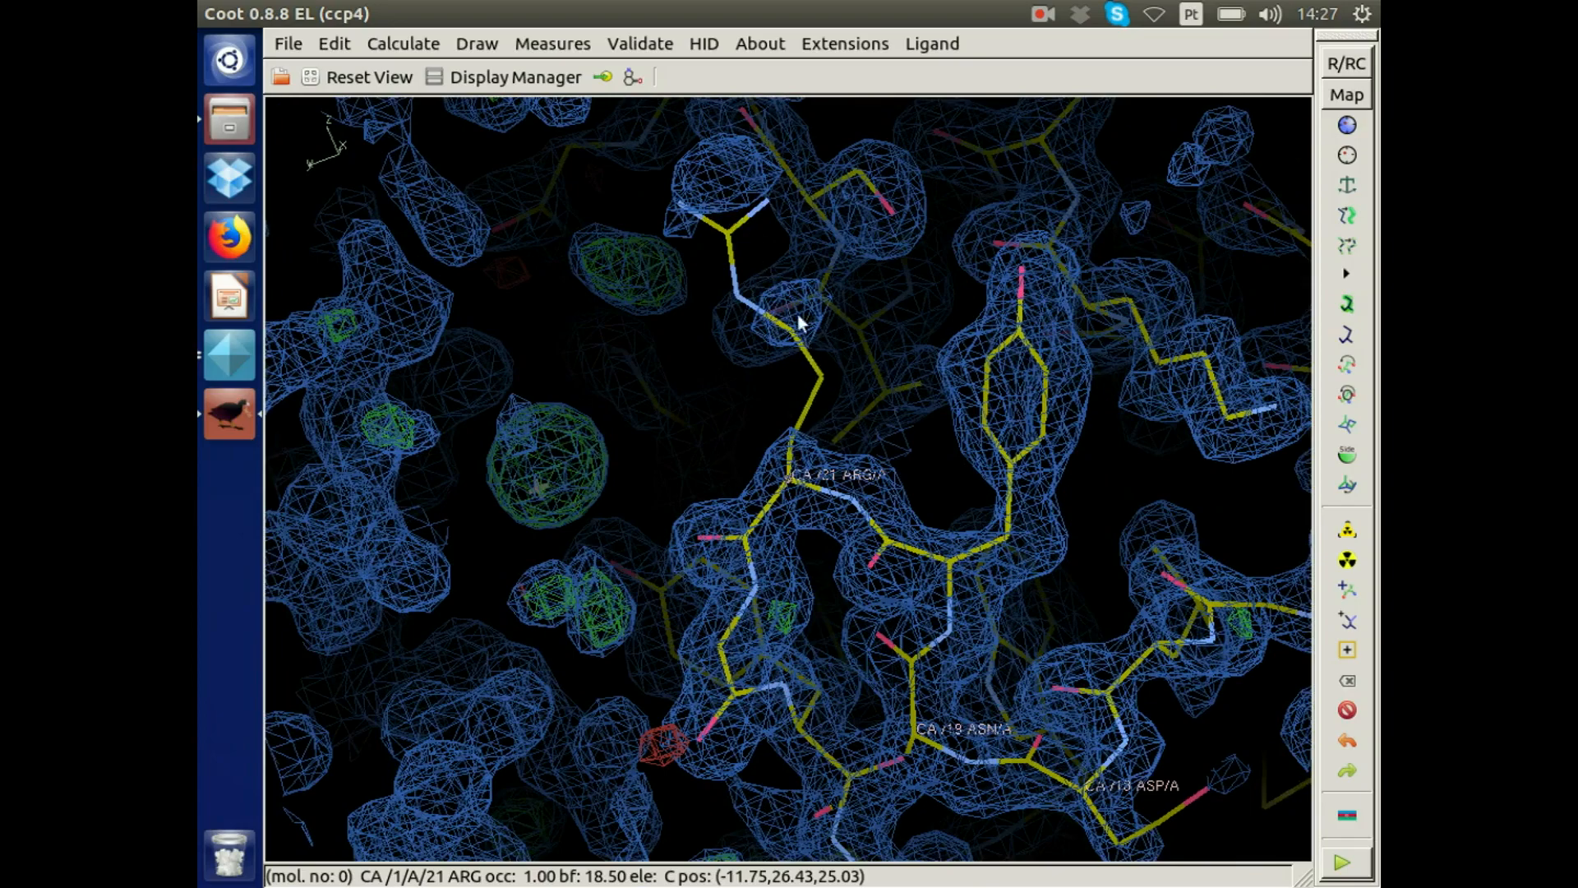
pyautogui.moveTo(951, 359); pyautogui.dragTo(807, 477)
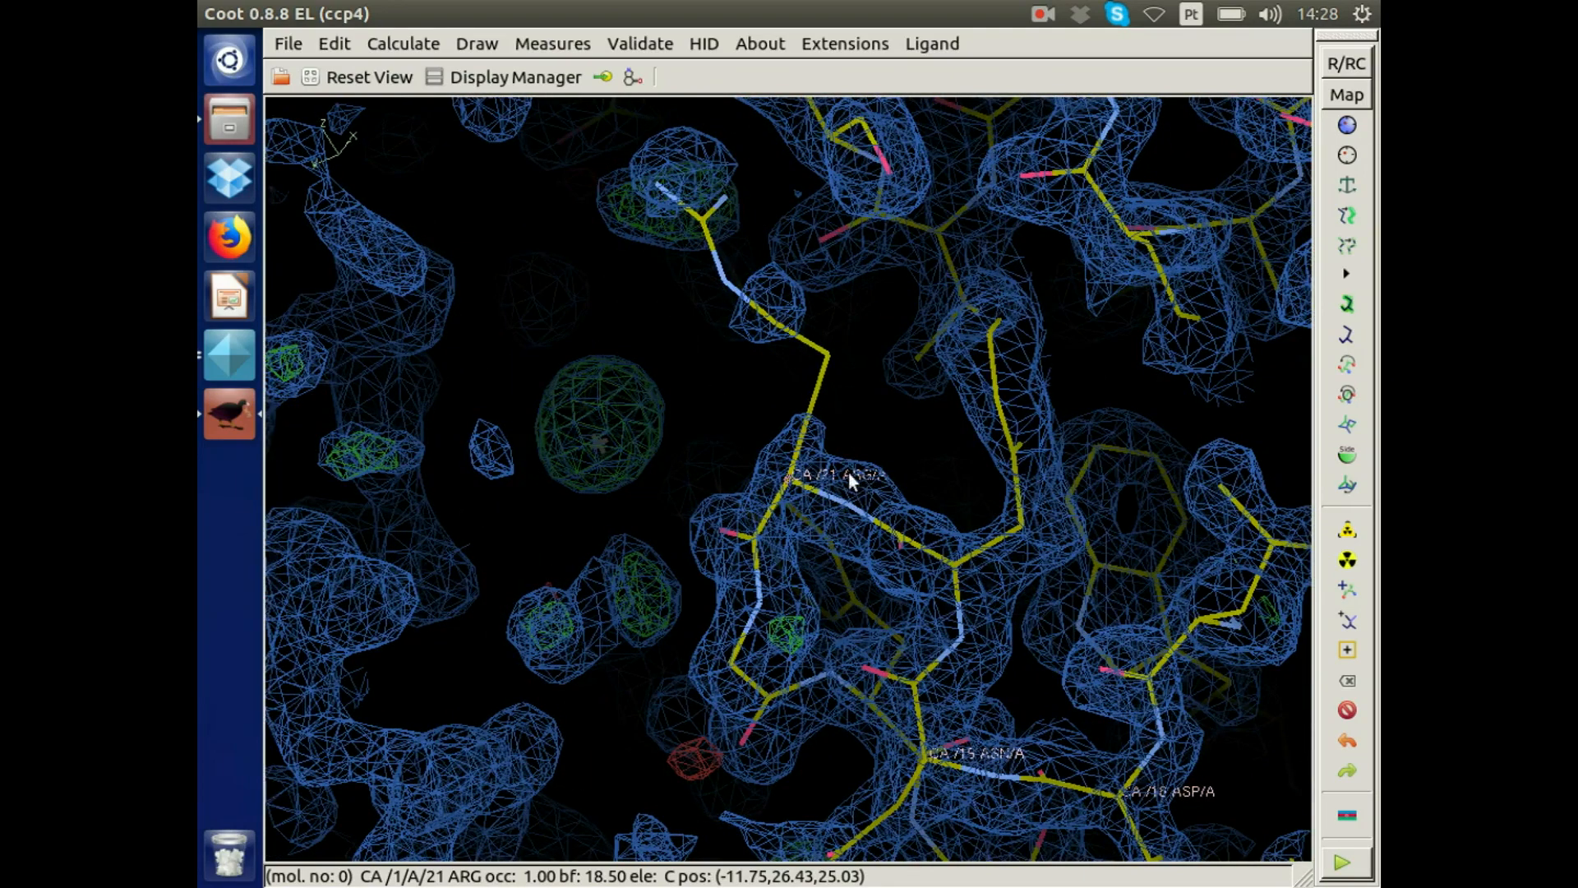
pyautogui.moveTo(863, 475)
pyautogui.mouseDown()
pyautogui.moveTo(856, 506)
pyautogui.moveTo(907, 526)
pyautogui.moveTo(858, 494)
pyautogui.mouseUp()
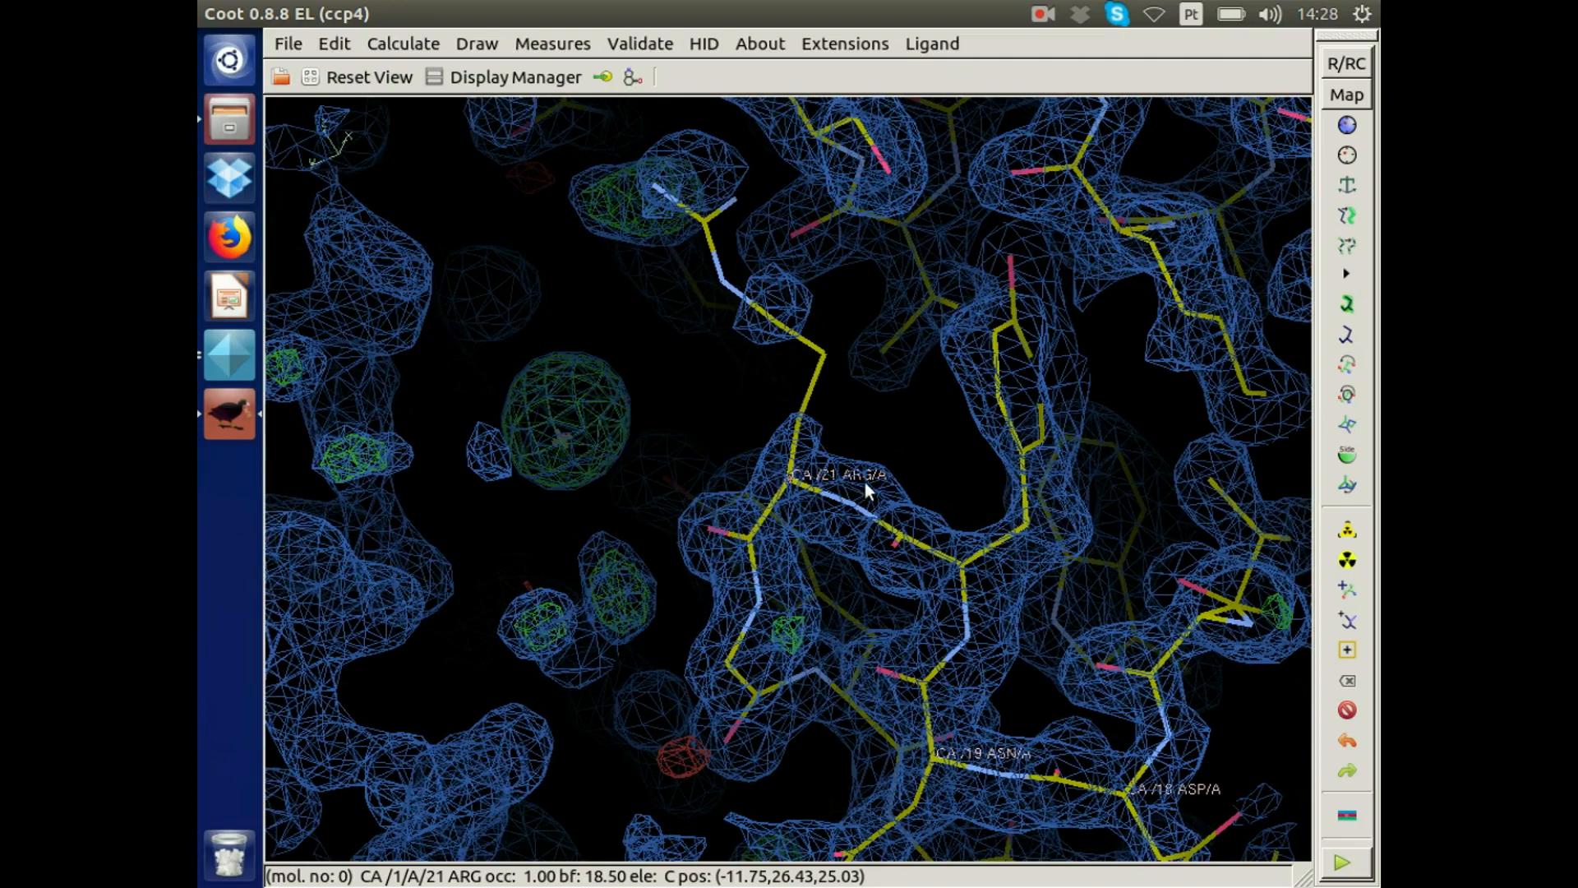
pyautogui.moveTo(865, 482); pyautogui.dragTo(809, 441)
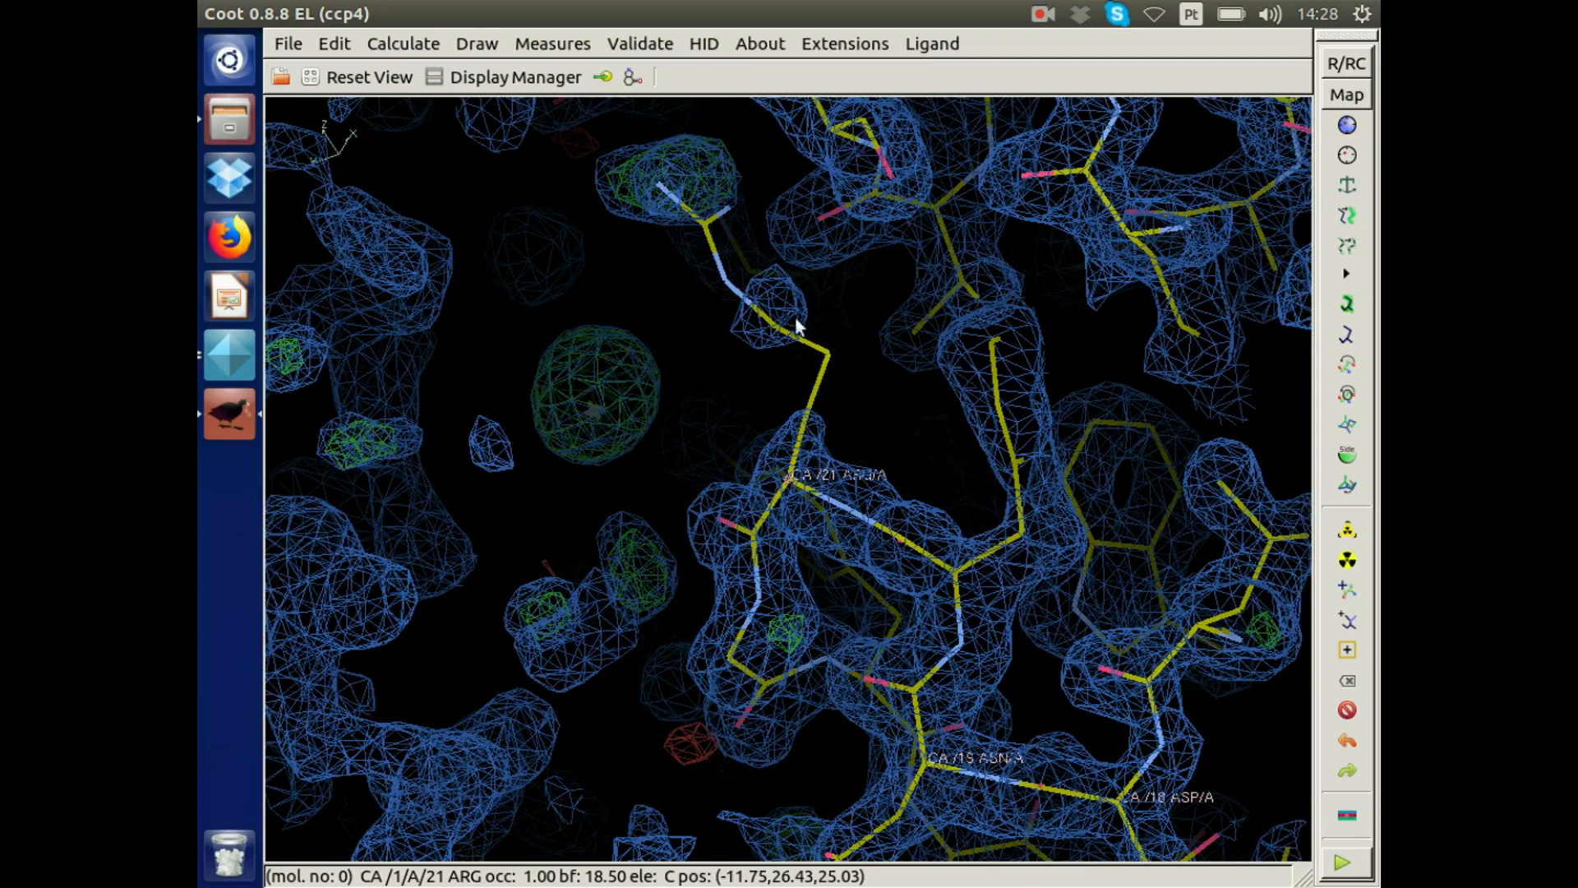
# Truncate the side chain of Arg 21 by mutating it to ARG with the Stub option enabled.
pyautogui.click(1334, 566)
pyautogui.click(796, 476)
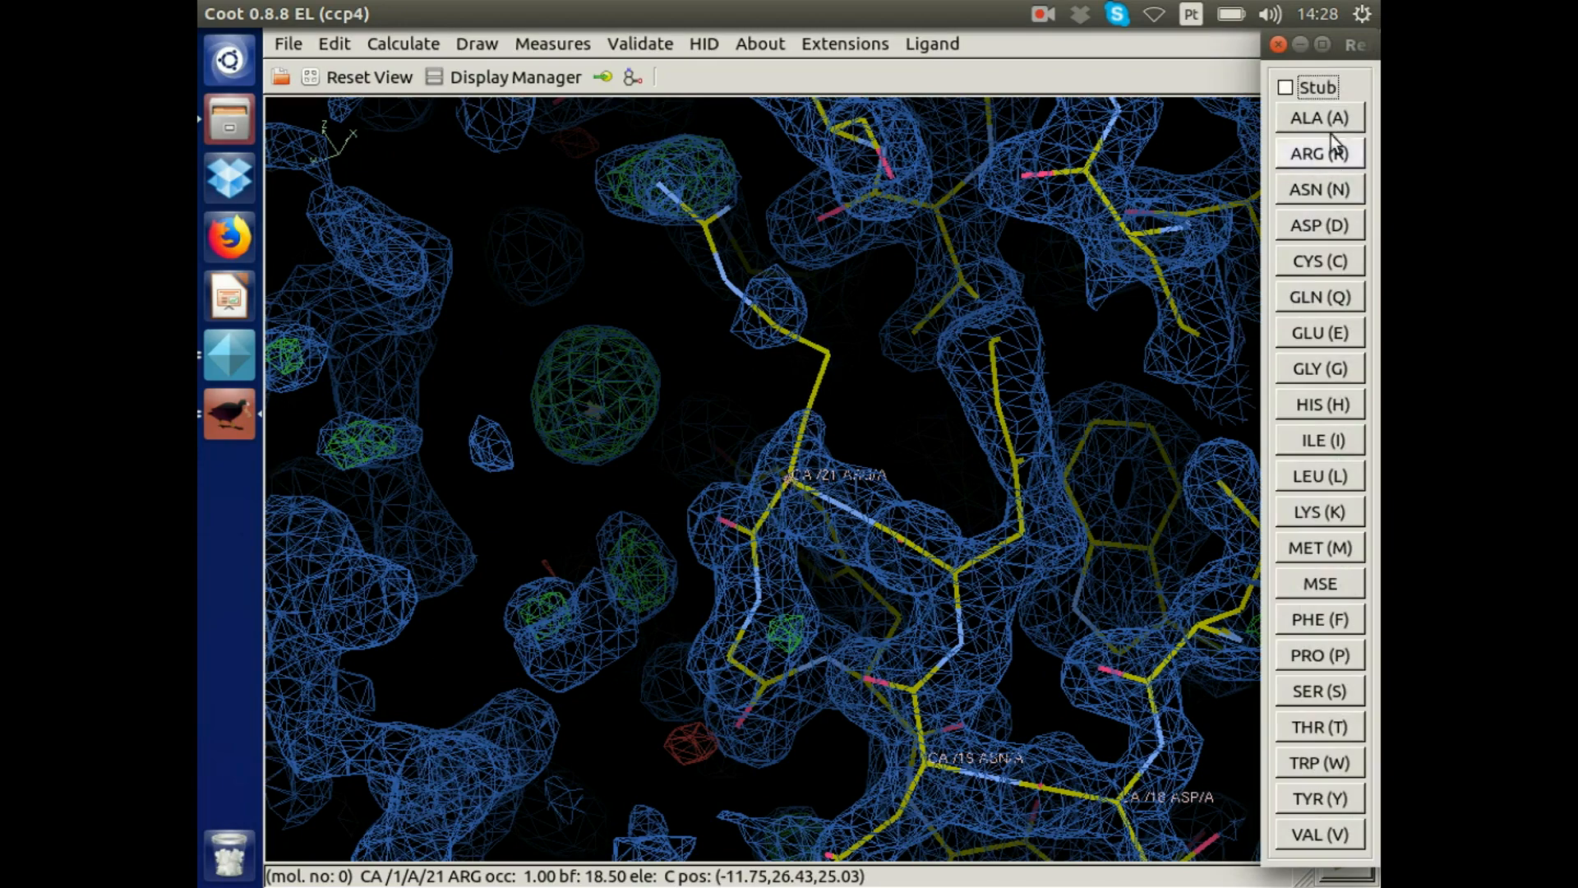
pyautogui.click(1286, 88)
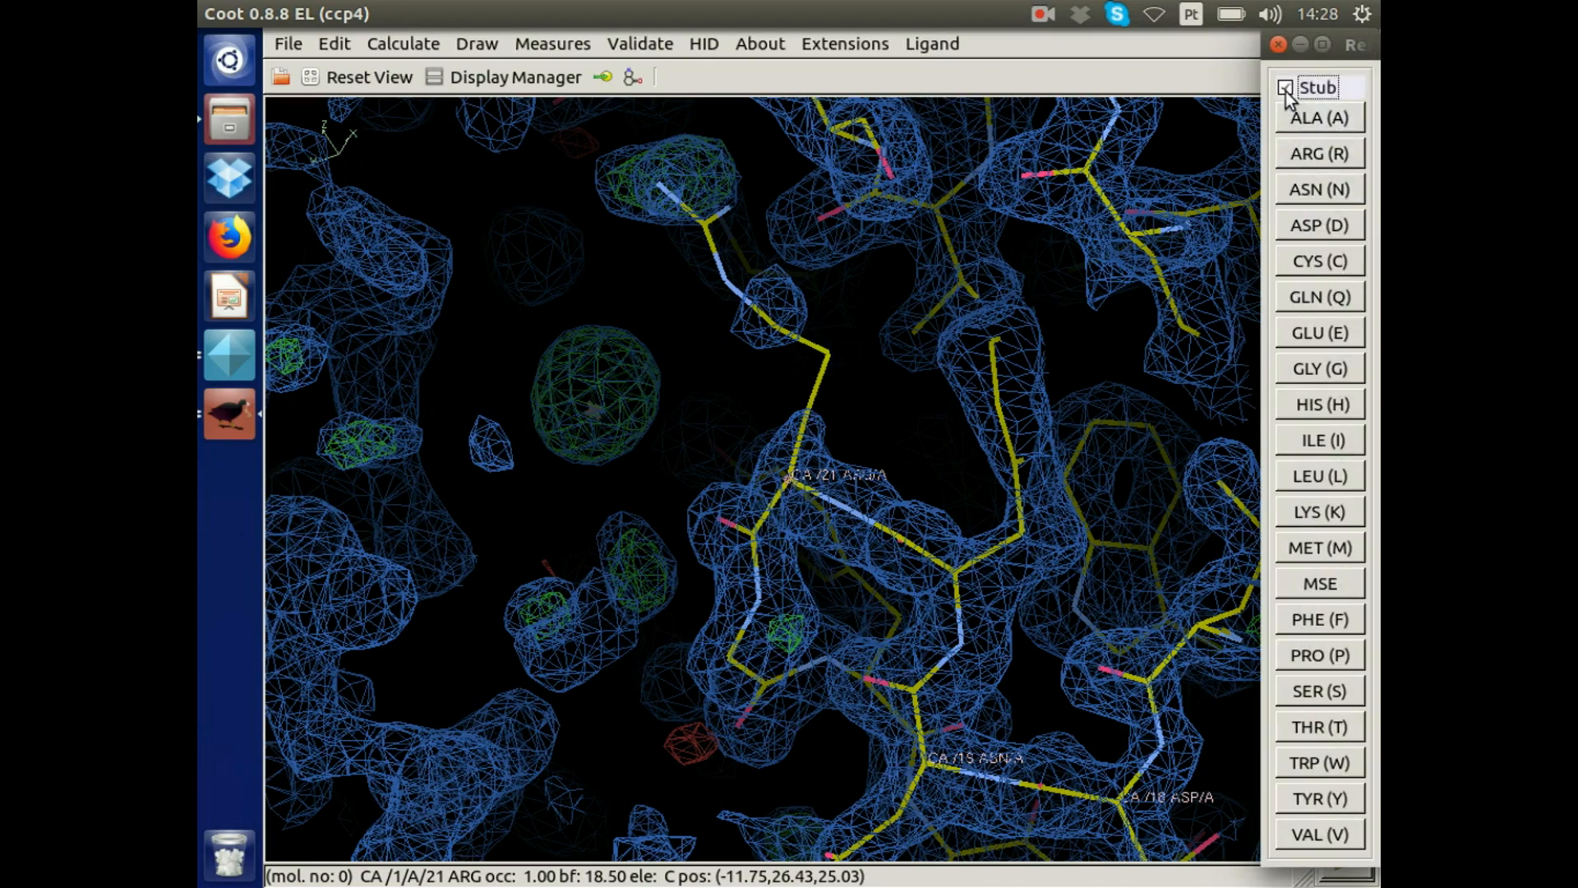
pyautogui.click(1305, 154)
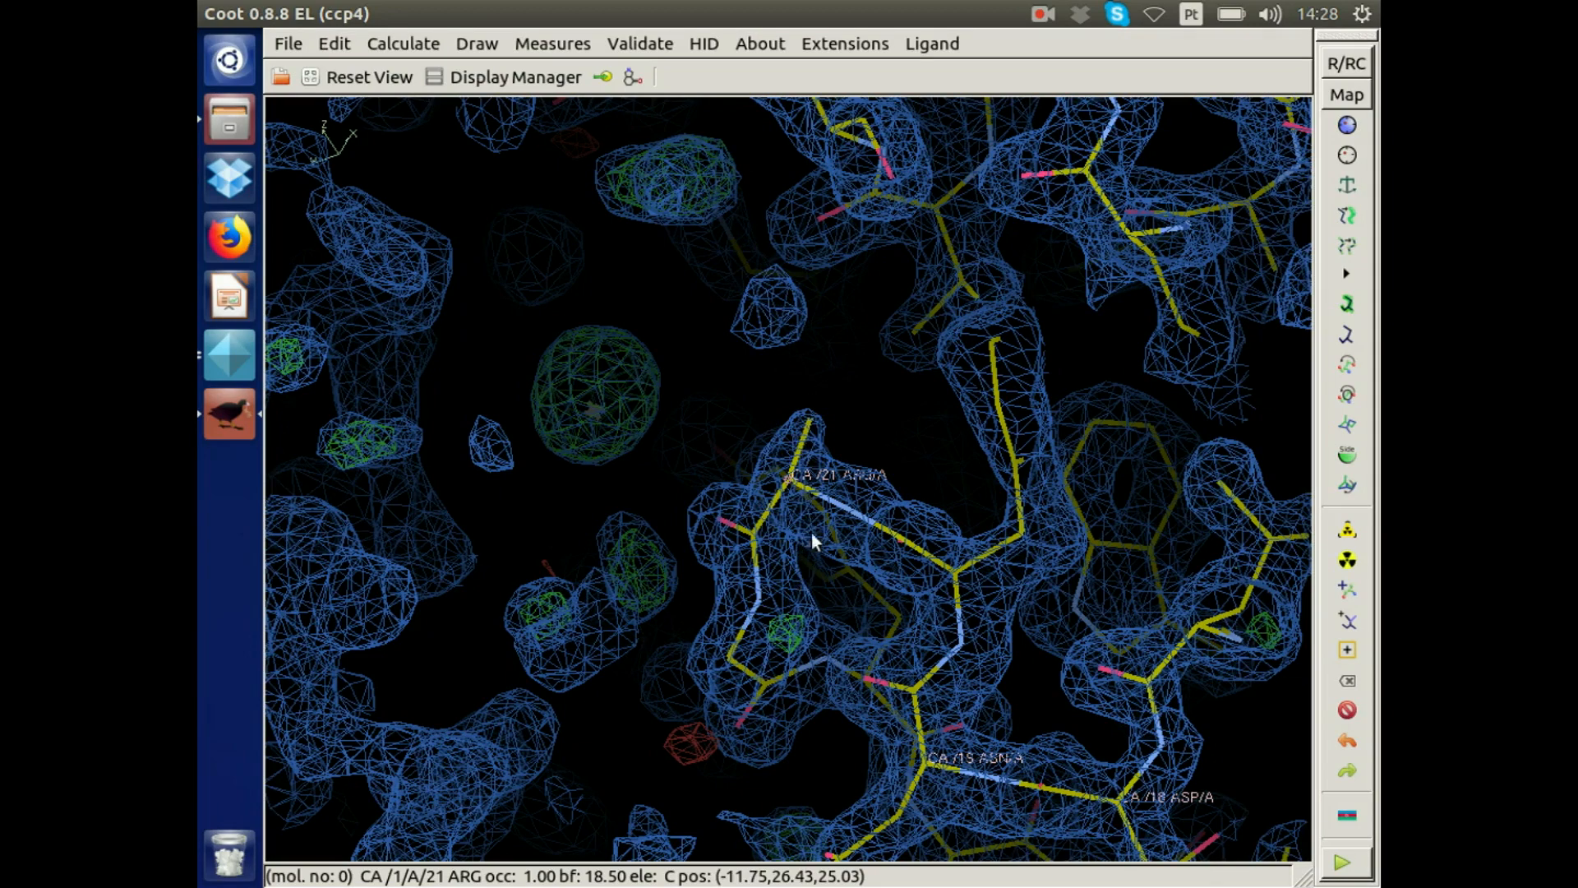
# Examine the density around the truncated side chain of Arg 21 from several angles.
pyautogui.moveTo(812, 306); pyautogui.dragTo(883, 471)
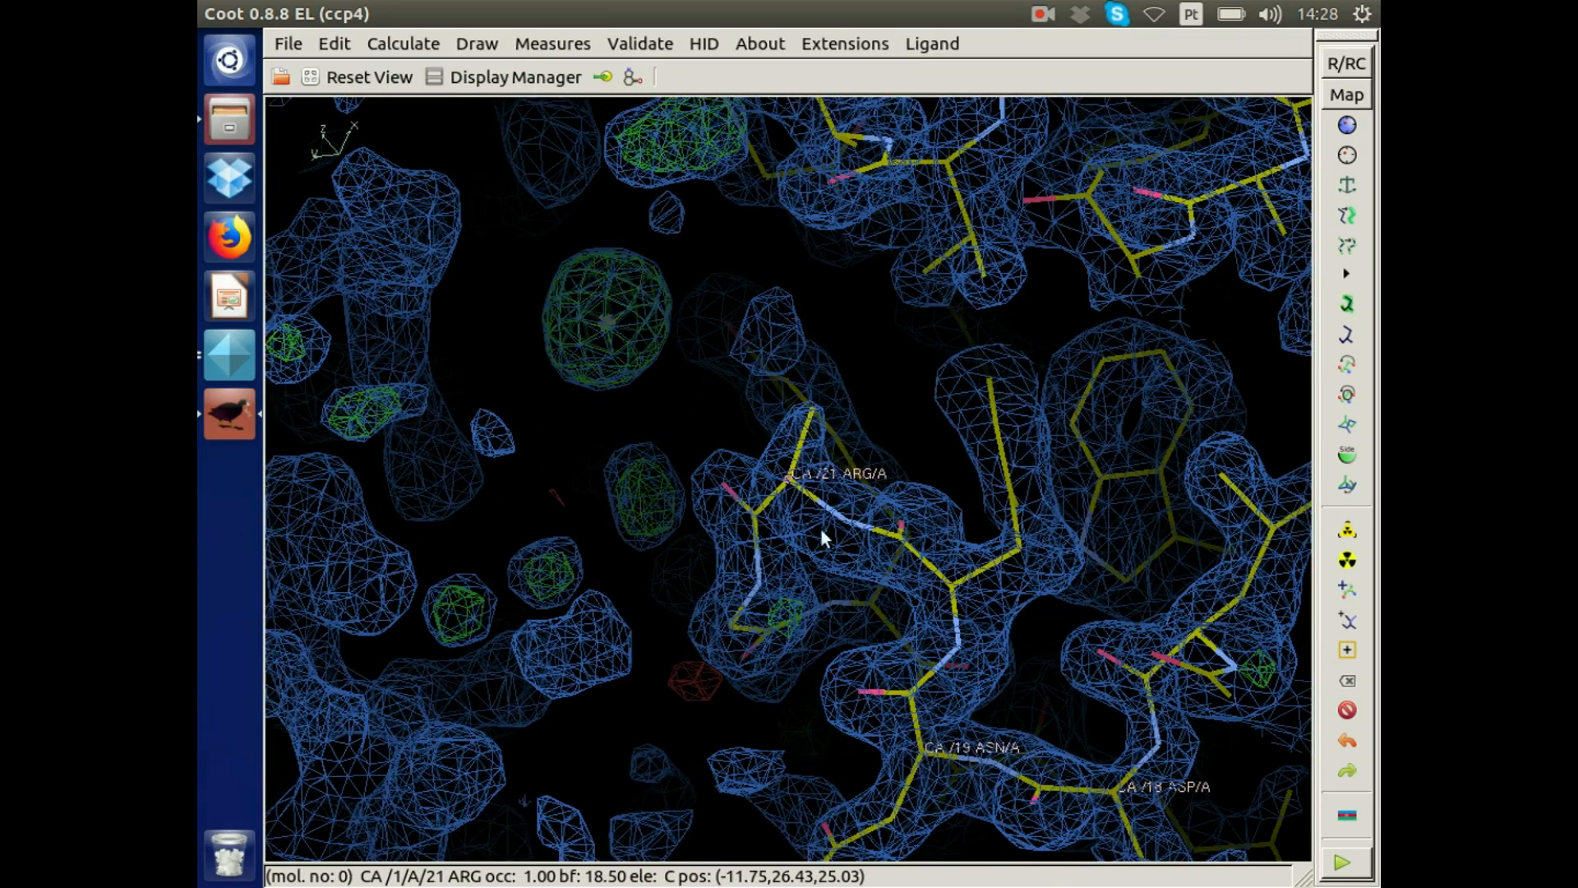
pyautogui.moveTo(821, 533); pyautogui.dragTo(806, 485)
pyautogui.moveTo(718, 166); pyautogui.dragTo(894, 141)
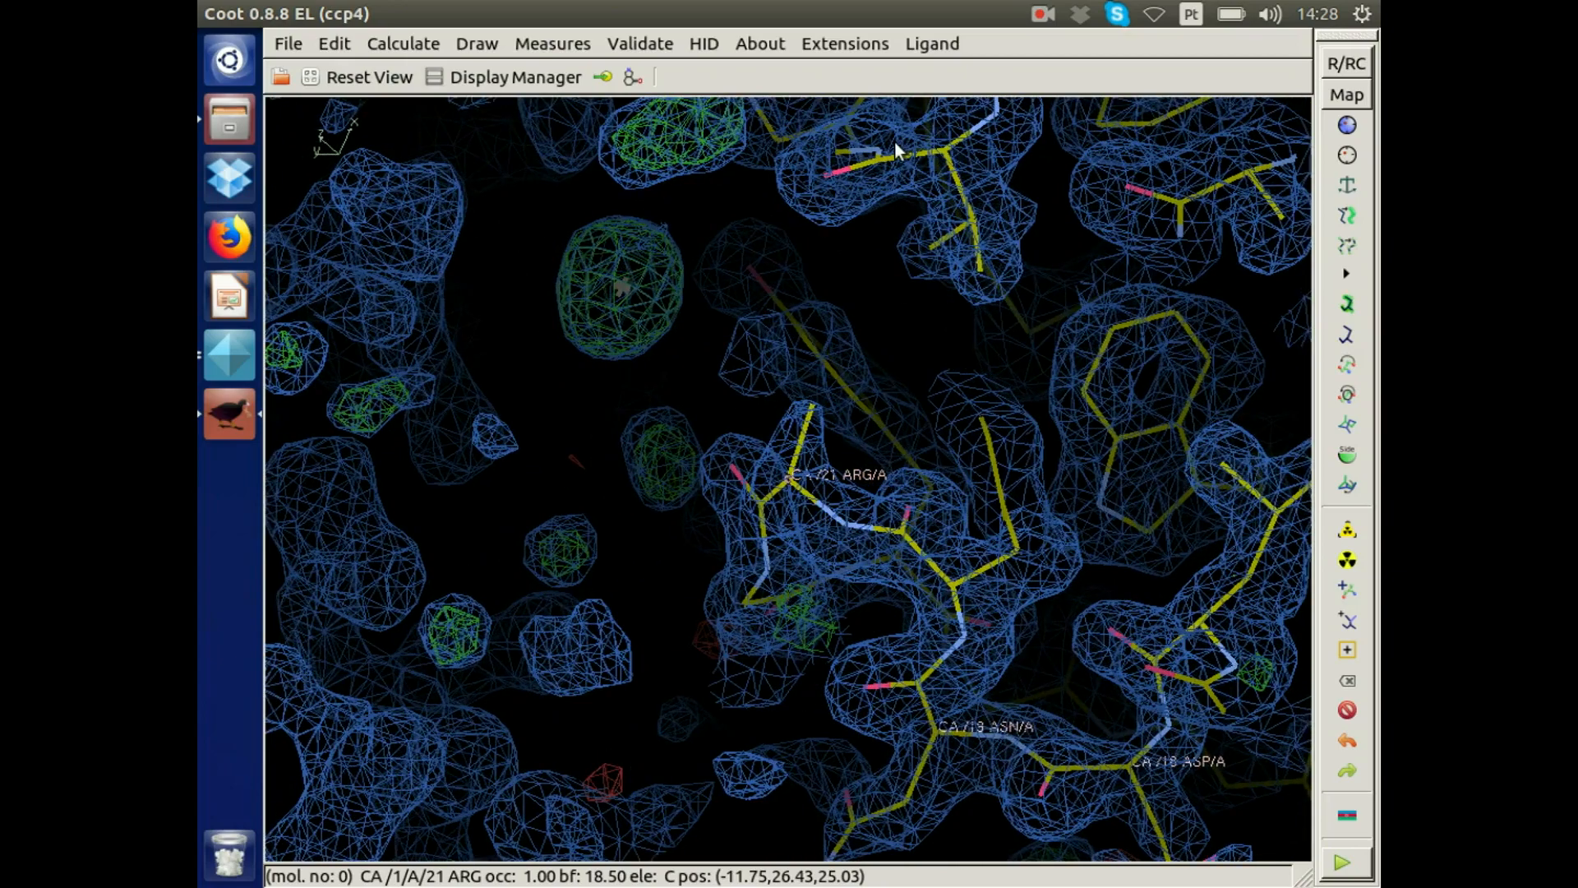
pyautogui.moveTo(727, 487); pyautogui.dragTo(803, 457)
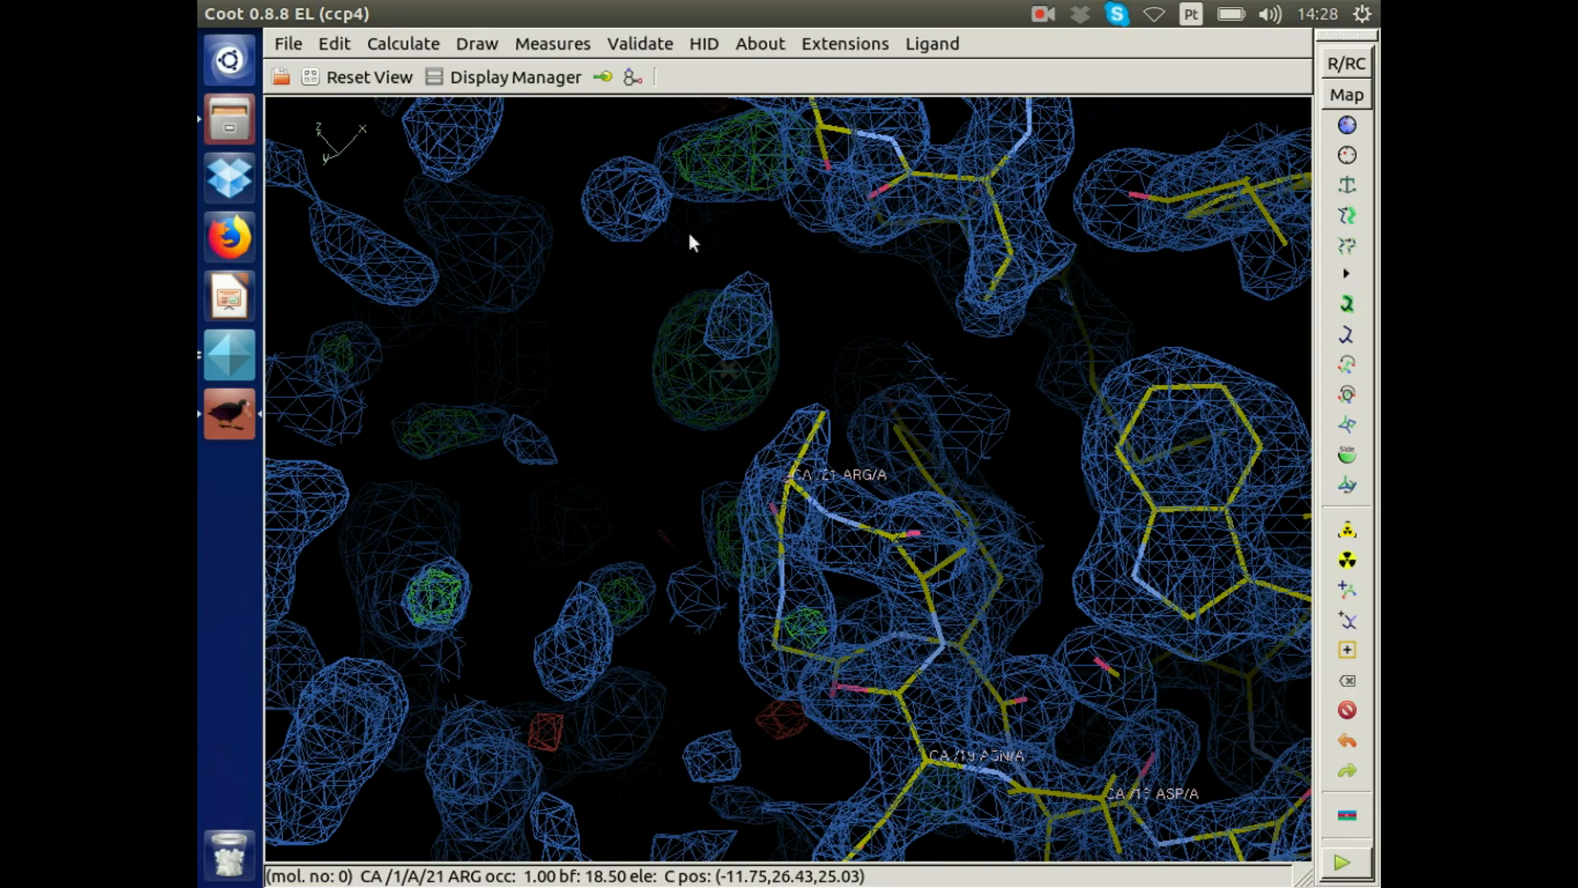
pyautogui.moveTo(619, 357); pyautogui.dragTo(820, 472)
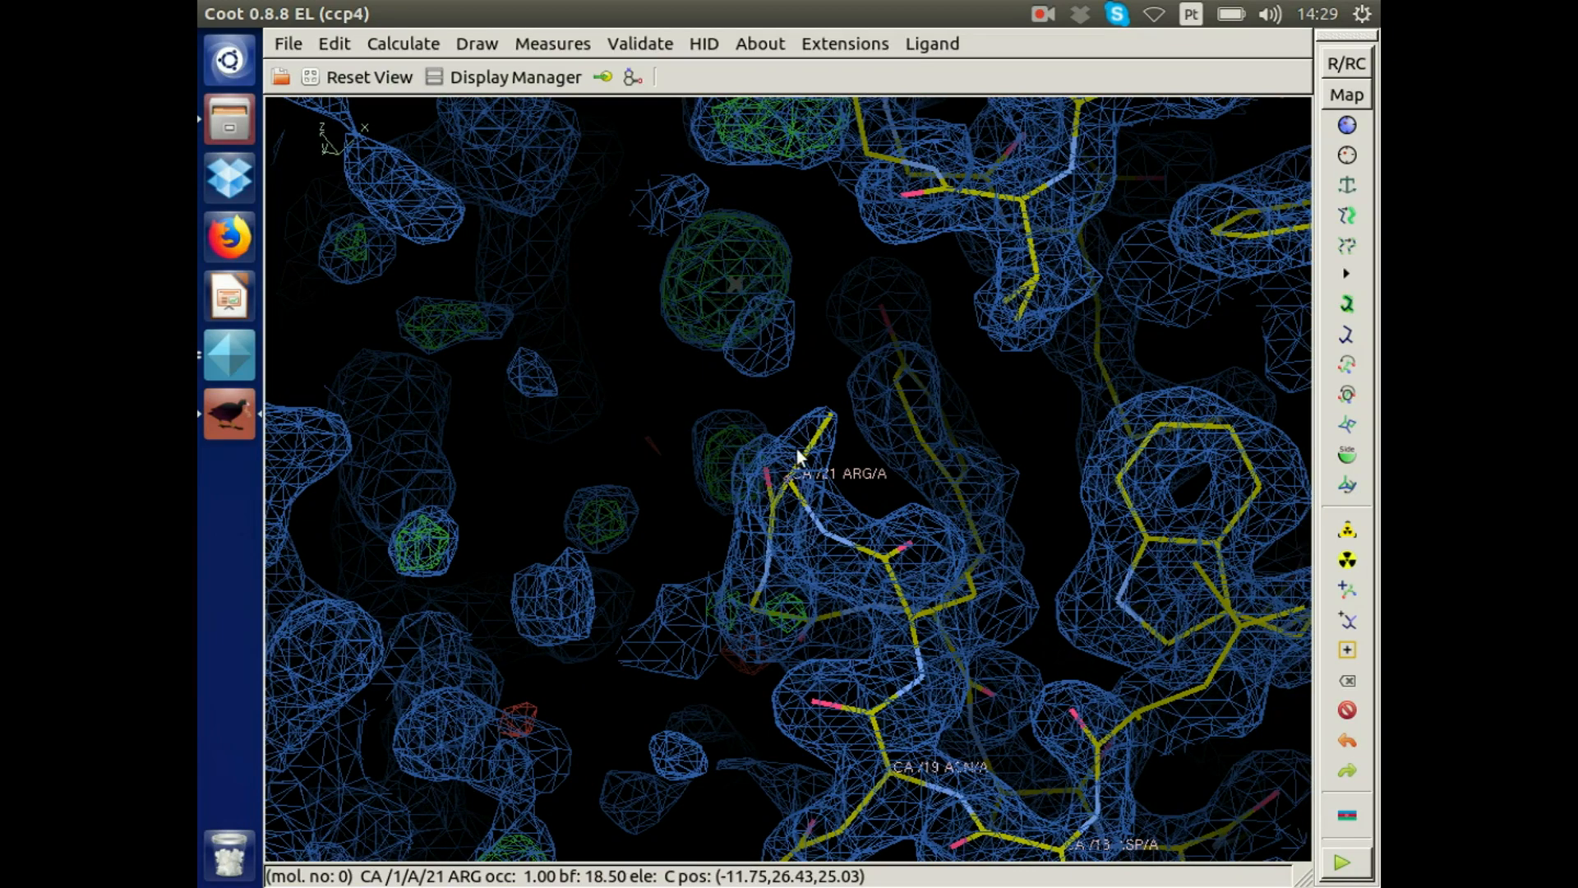
# Centre on the chloride ion CL 200 of chain A and examine its difference density and surroundings.
pyautogui.moveTo(732, 435); pyautogui.dragTo(911, 533)
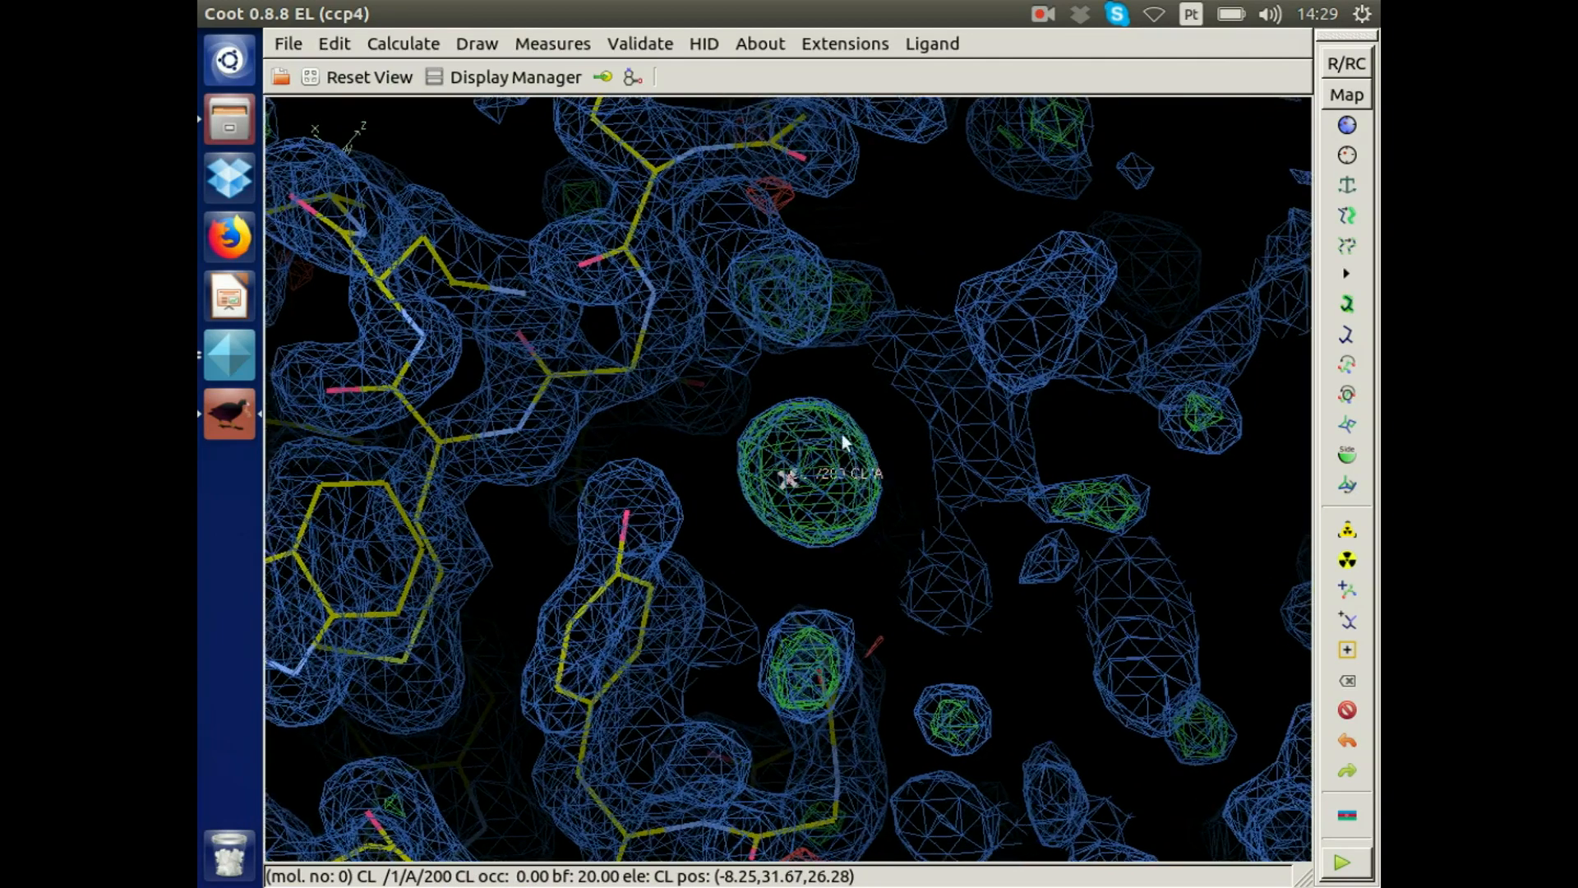
pyautogui.moveTo(909, 524); pyautogui.dragTo(651, 549, button='right')
pyautogui.moveTo(651, 549); pyautogui.dragTo(732, 558)
pyautogui.moveTo(732, 557); pyautogui.dragTo(799, 537, button='right')
pyautogui.moveTo(800, 538); pyautogui.dragTo(941, 482)
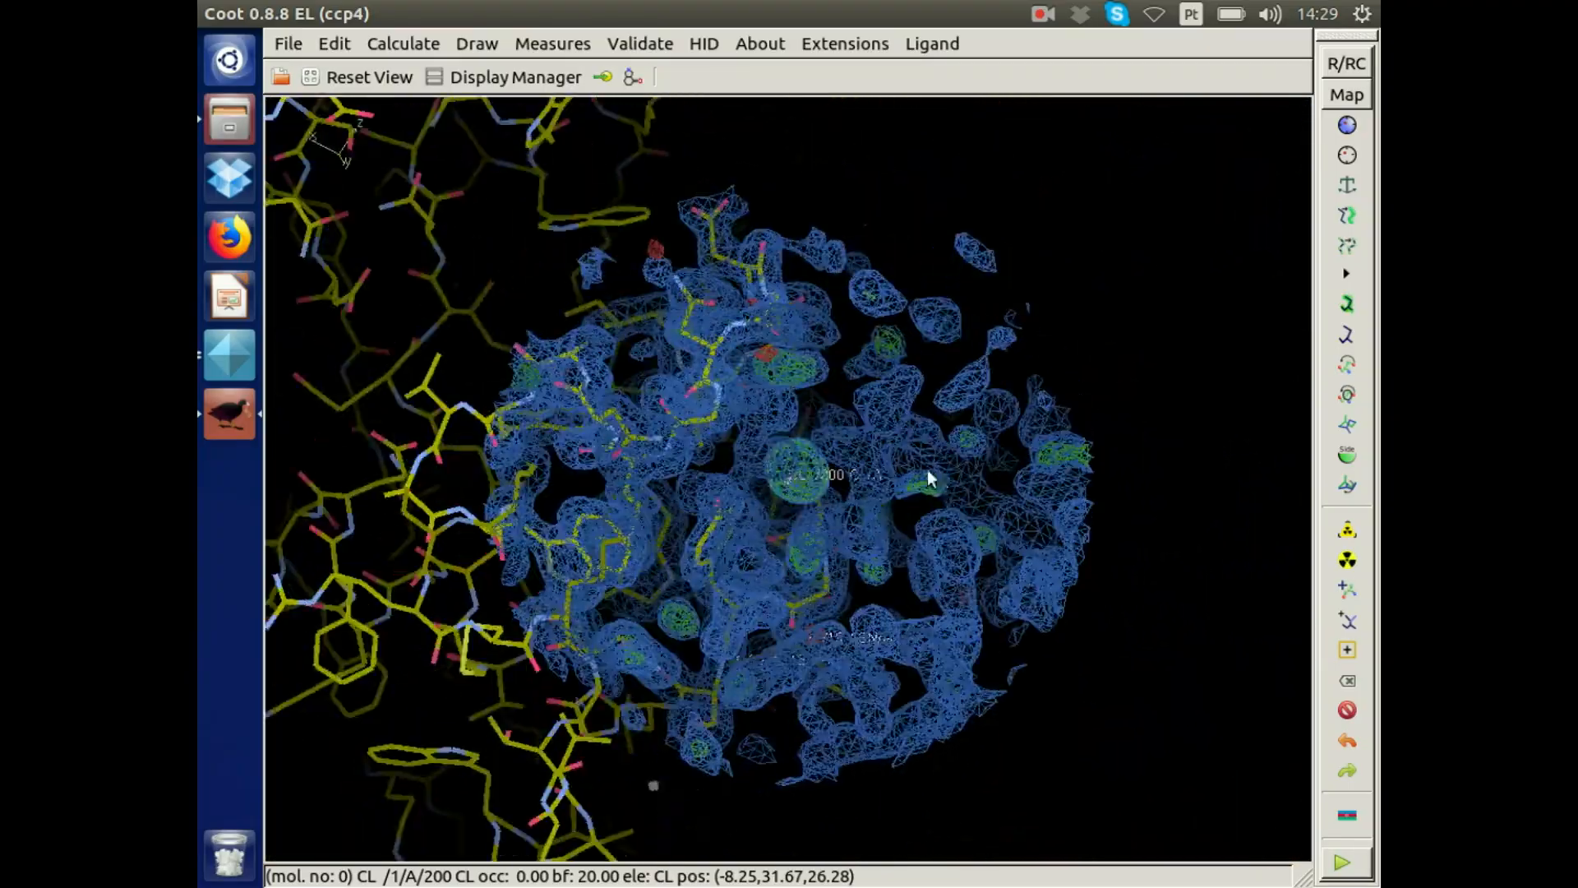
pyautogui.moveTo(941, 483); pyautogui.dragTo(953, 593, button='right')
pyautogui.moveTo(952, 593); pyautogui.dragTo(799, 481)
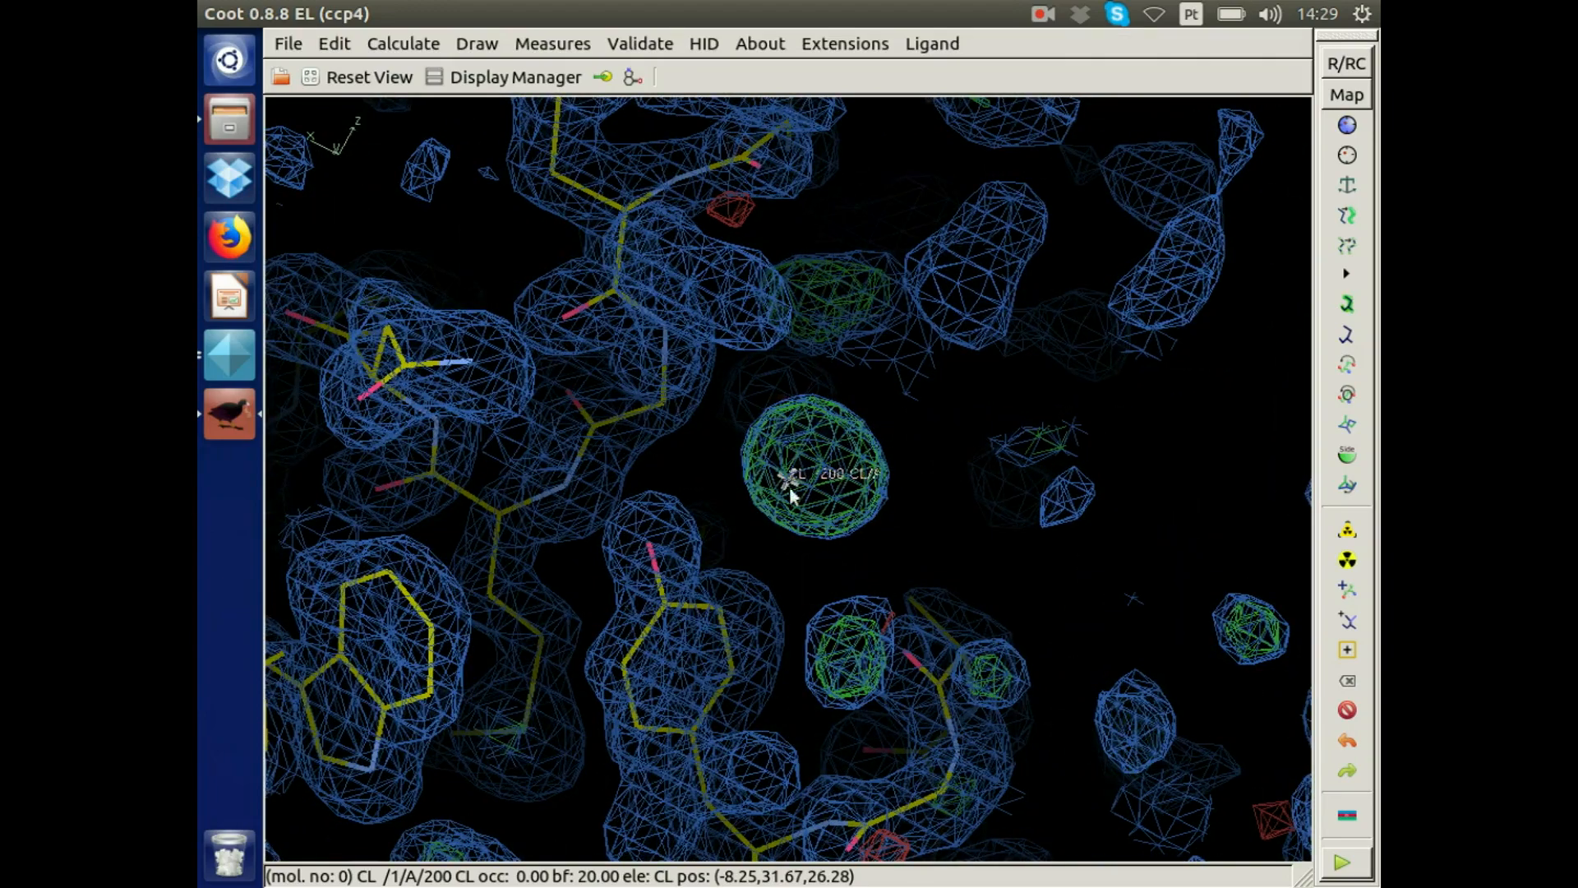
# Apply a rigid-body fit to the chloride ion CL 200 of chain A and accept the result.
pyautogui.click(1347, 125)
pyautogui.click(791, 475)
pyautogui.press('a')
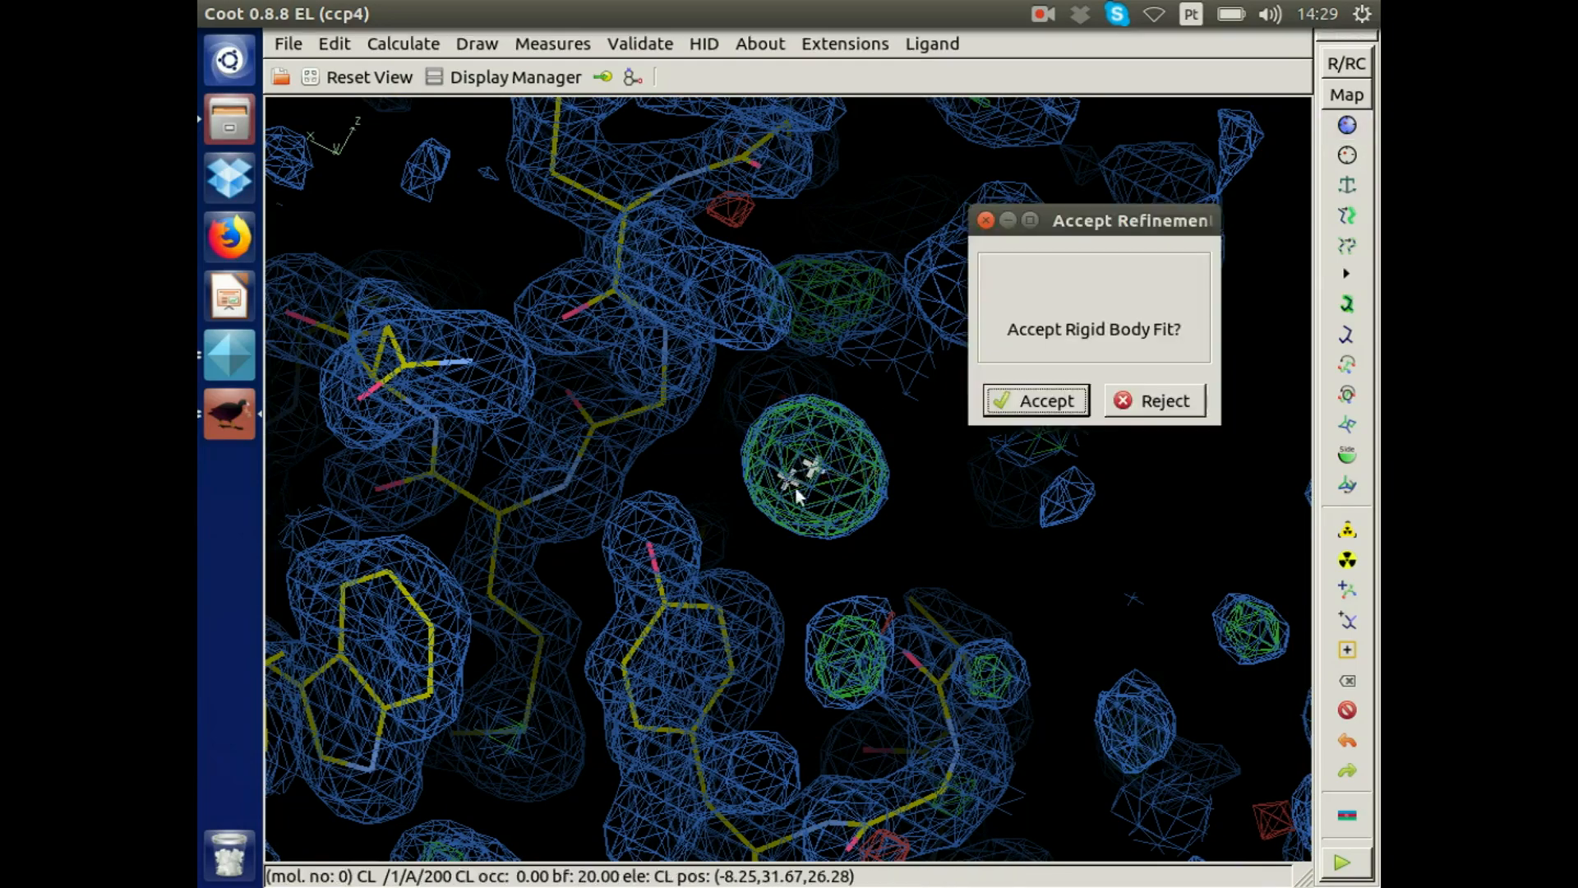
pyautogui.click(1038, 400)
pyautogui.moveTo(945, 398); pyautogui.dragTo(723, 345)
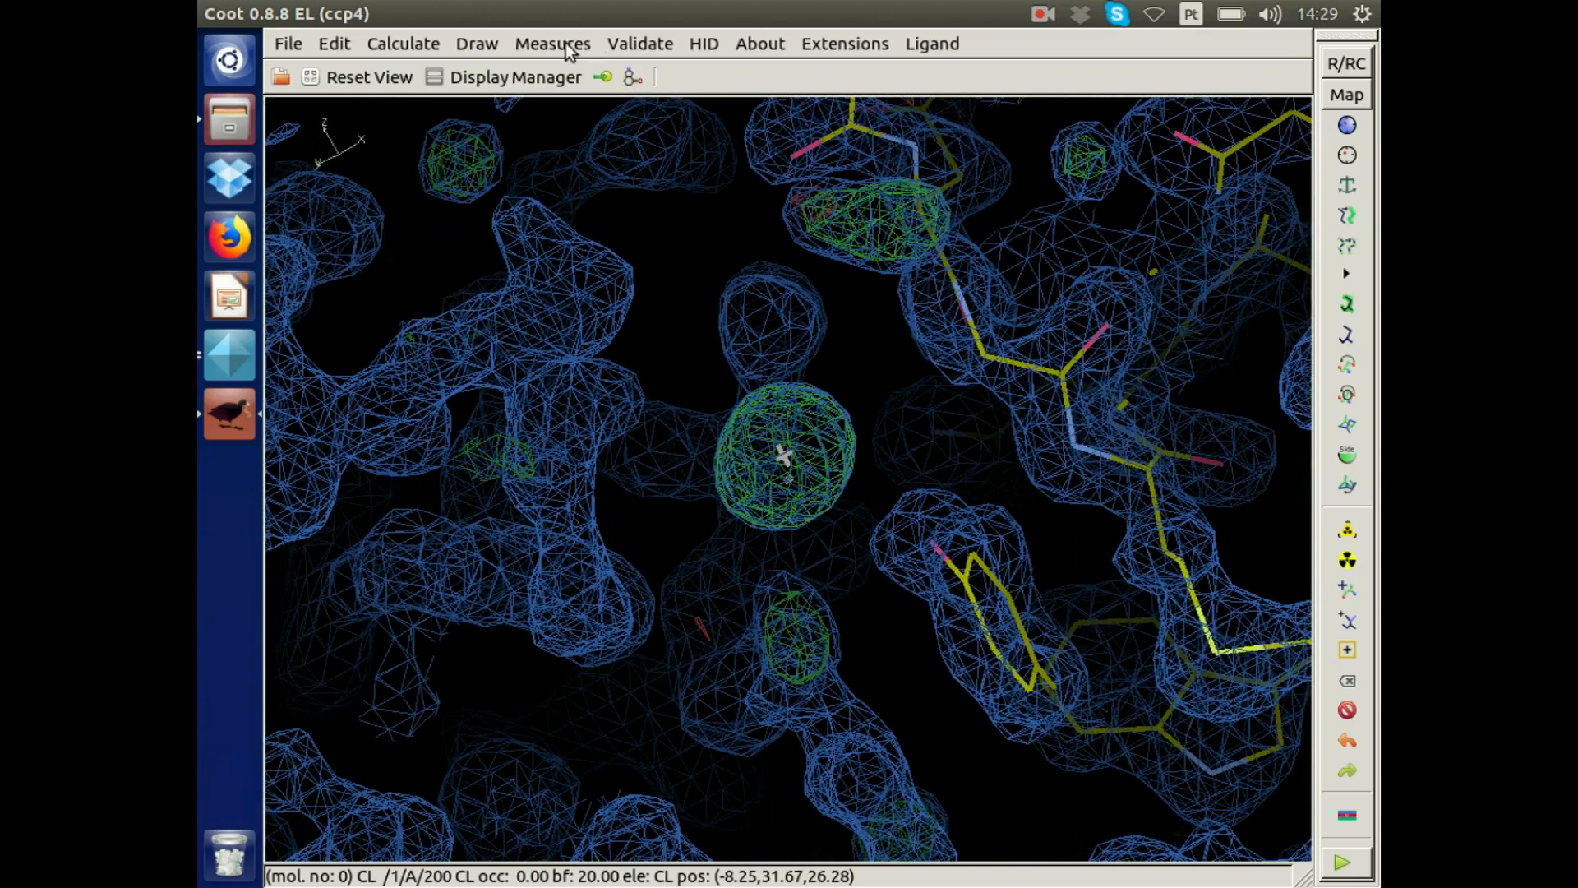
# Set the occupancy of chloride ion A/200 to 1.00 in its residue information, and reopen that information to check it.
pyautogui.click(566, 43)
pyautogui.click(588, 72)
pyautogui.click(786, 449)
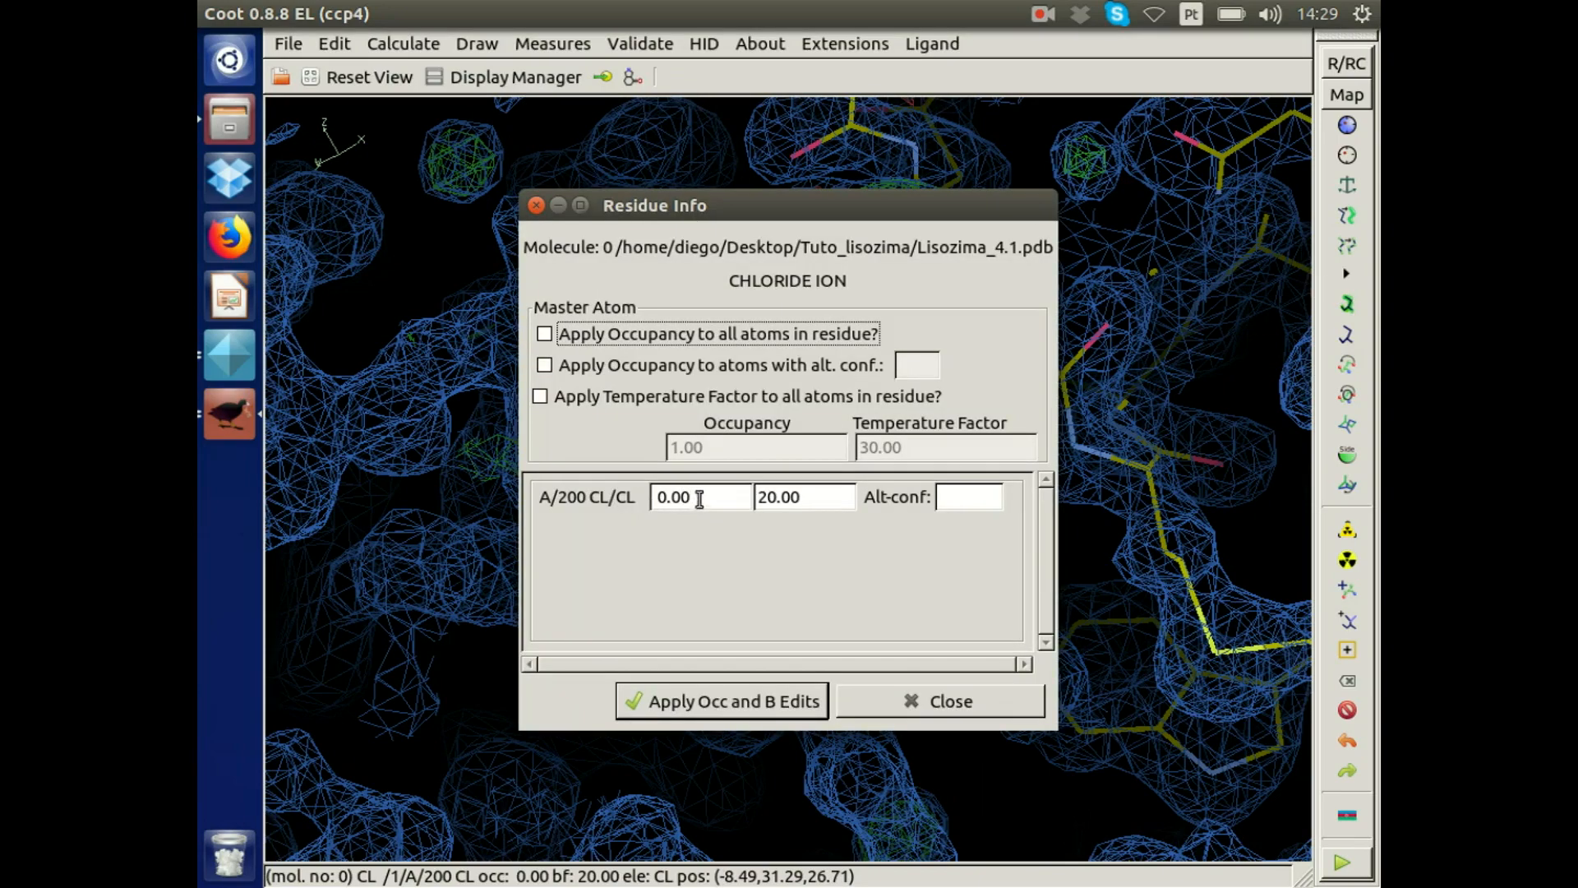
pyautogui.moveTo(695, 497); pyautogui.dragTo(651, 496)
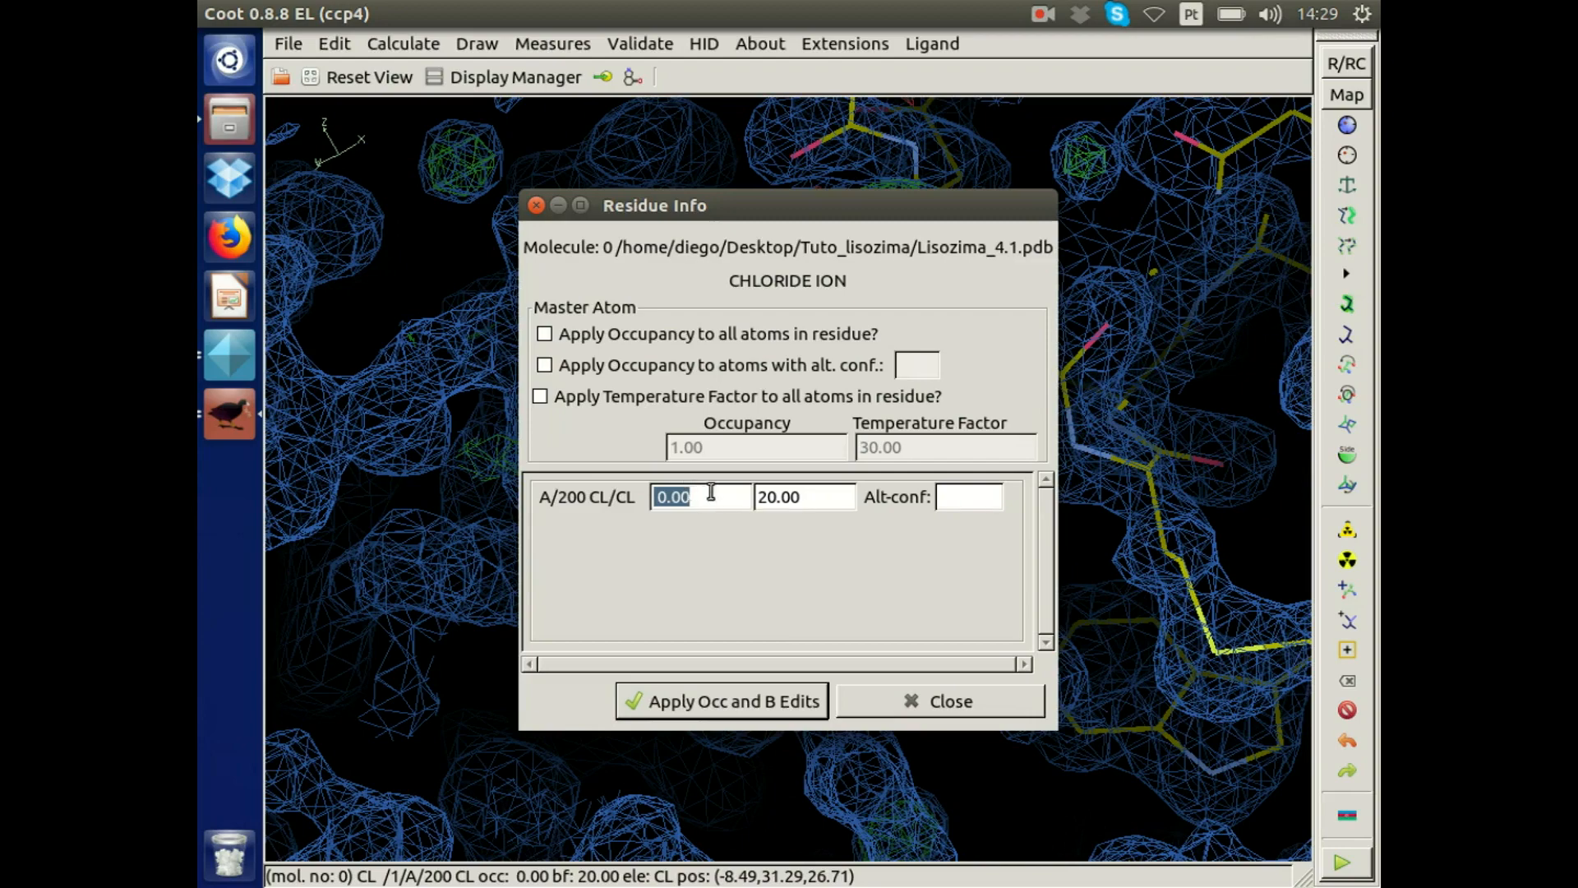
pyautogui.write('1.00')
pyautogui.press('Right')
pyautogui.click(769, 700)
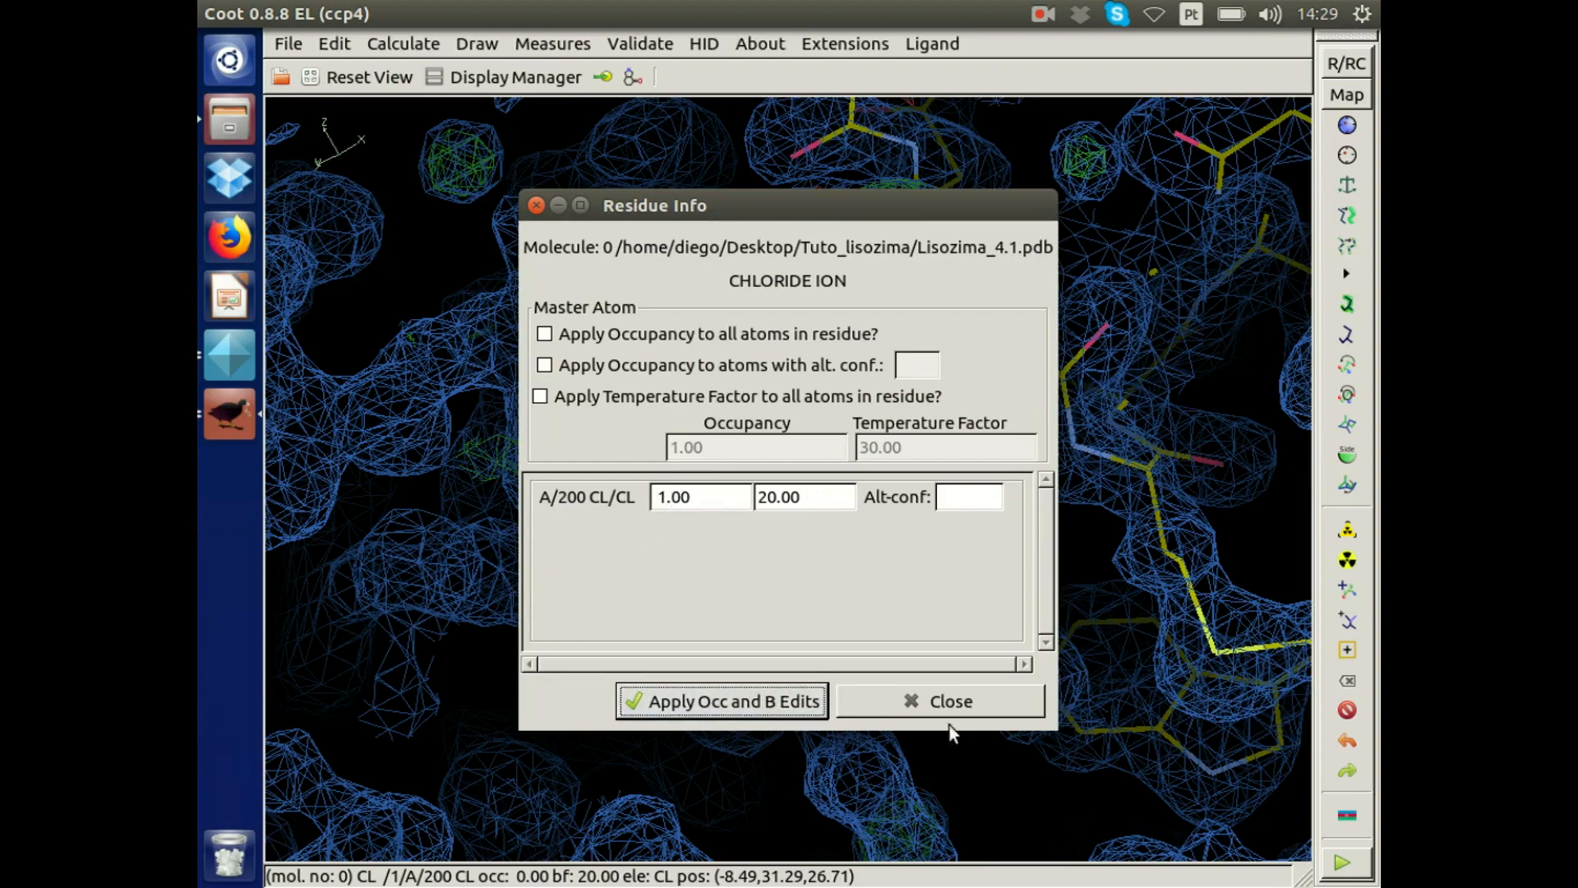
pyautogui.click(932, 709)
pyautogui.click(565, 44)
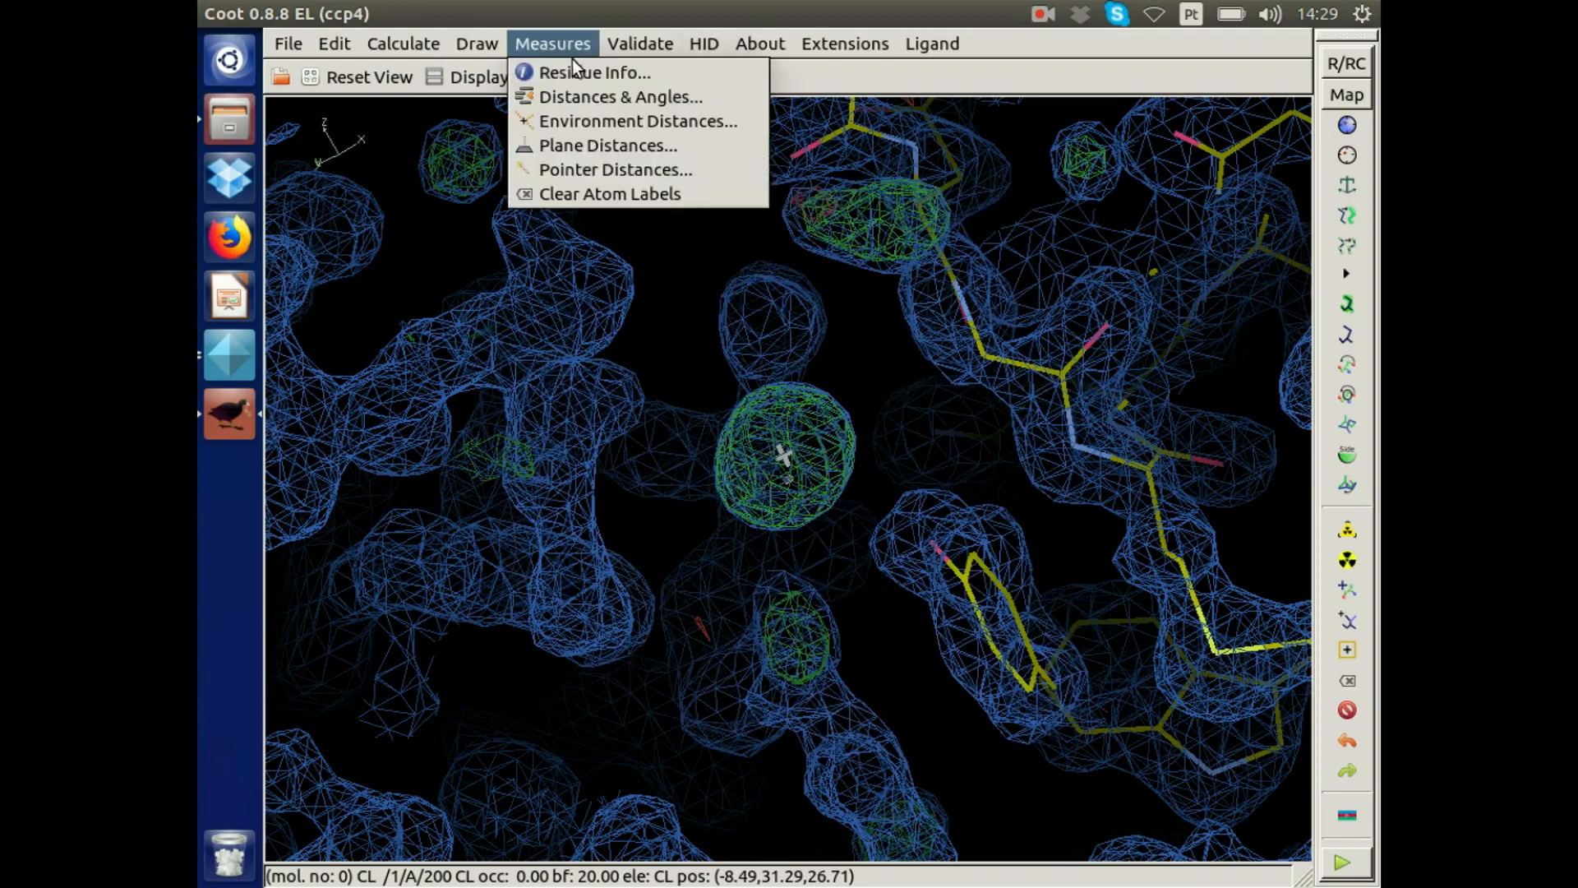
pyautogui.click(572, 71)
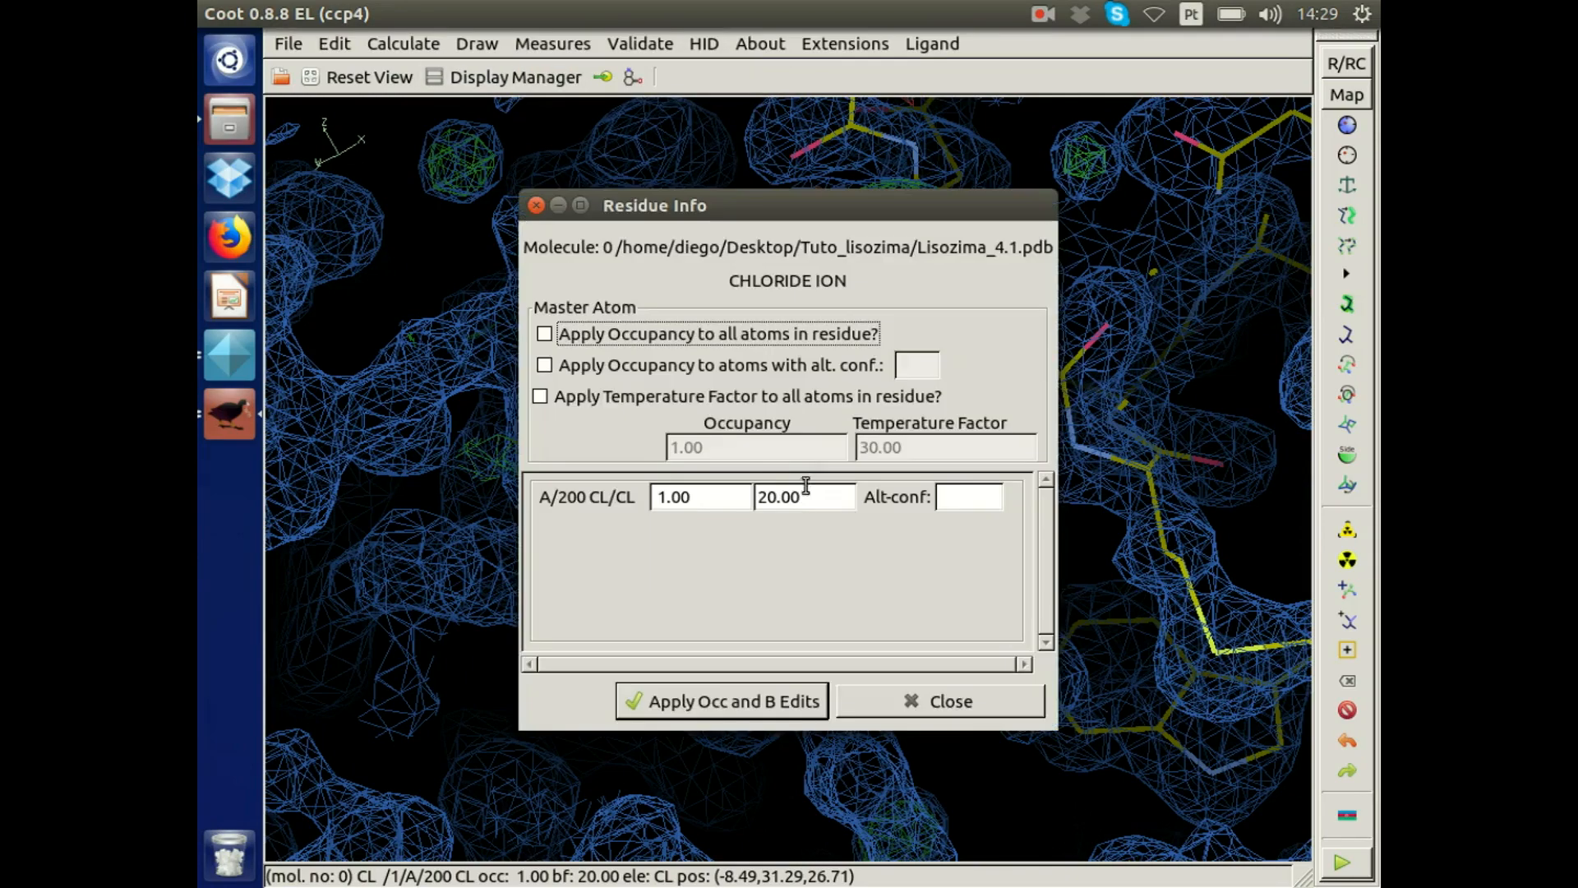
pyautogui.click(875, 702)
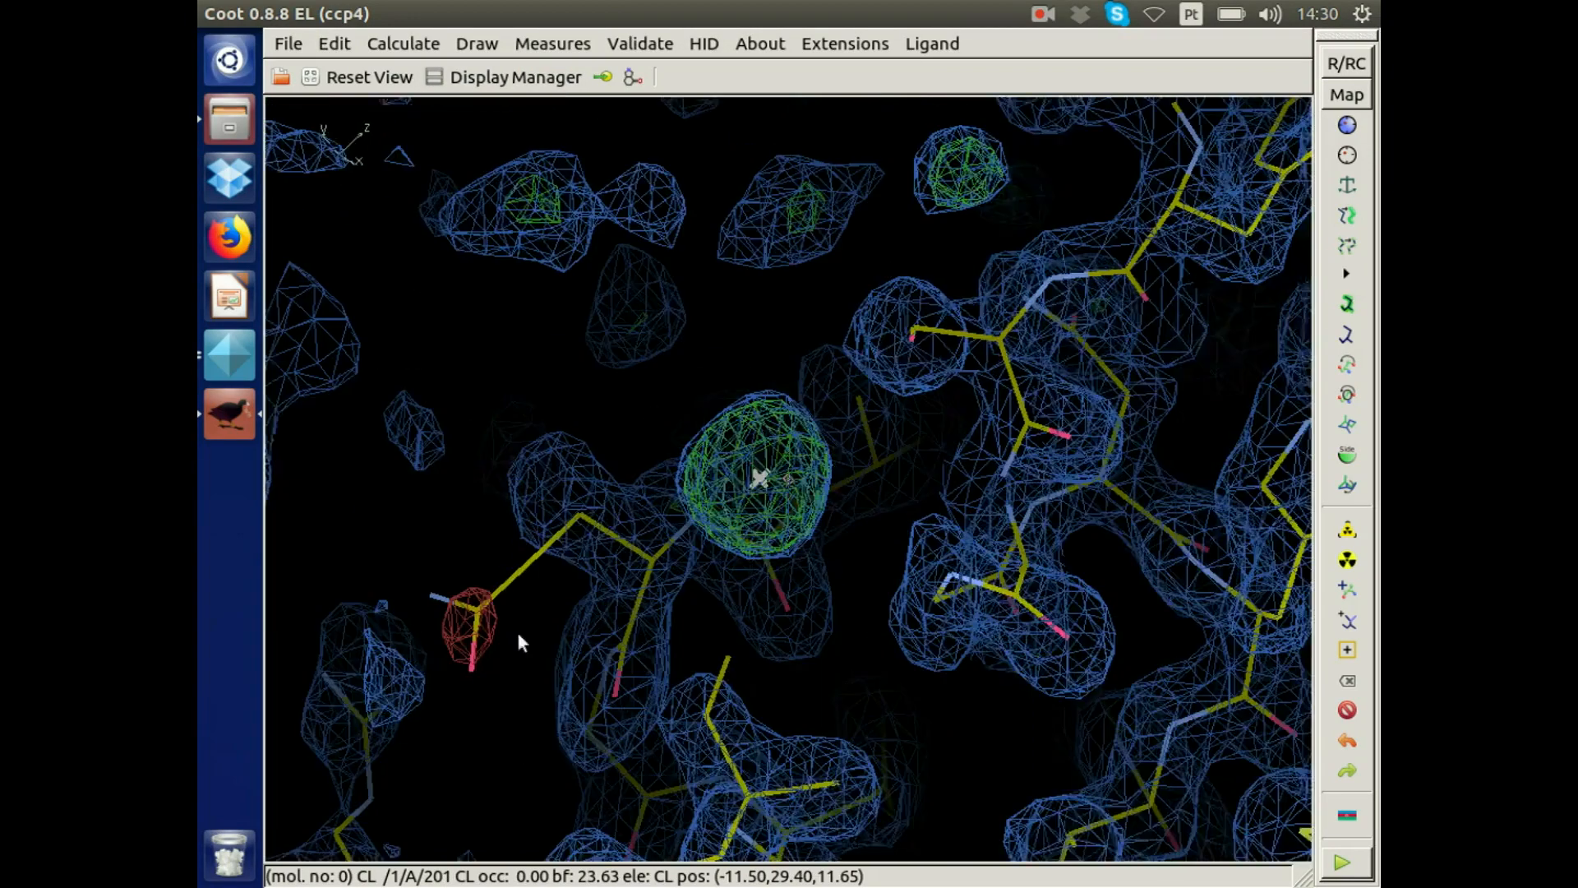
# Real-space refine Gln 121 of chain A, pulling the end of its side chain into the neighbouring density, and accept the refinement.
pyautogui.moveTo(517, 630); pyautogui.dragTo(575, 541)
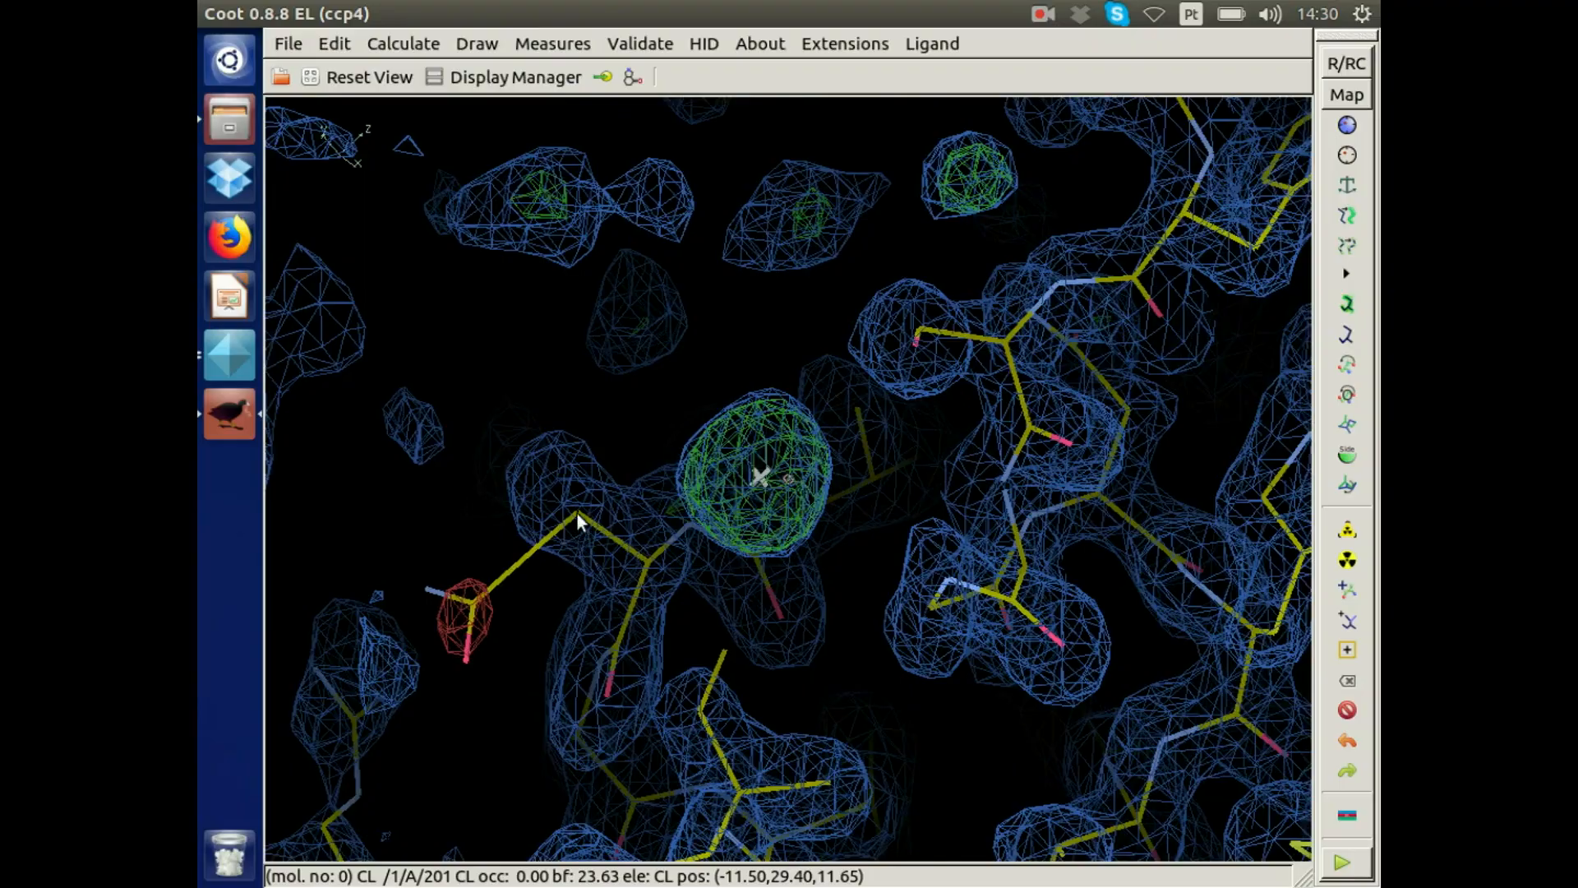
pyautogui.middleClick(577, 515)
pyautogui.moveTo(1000, 551); pyautogui.dragTo(810, 563)
pyautogui.click(1347, 125)
pyautogui.click(645, 419)
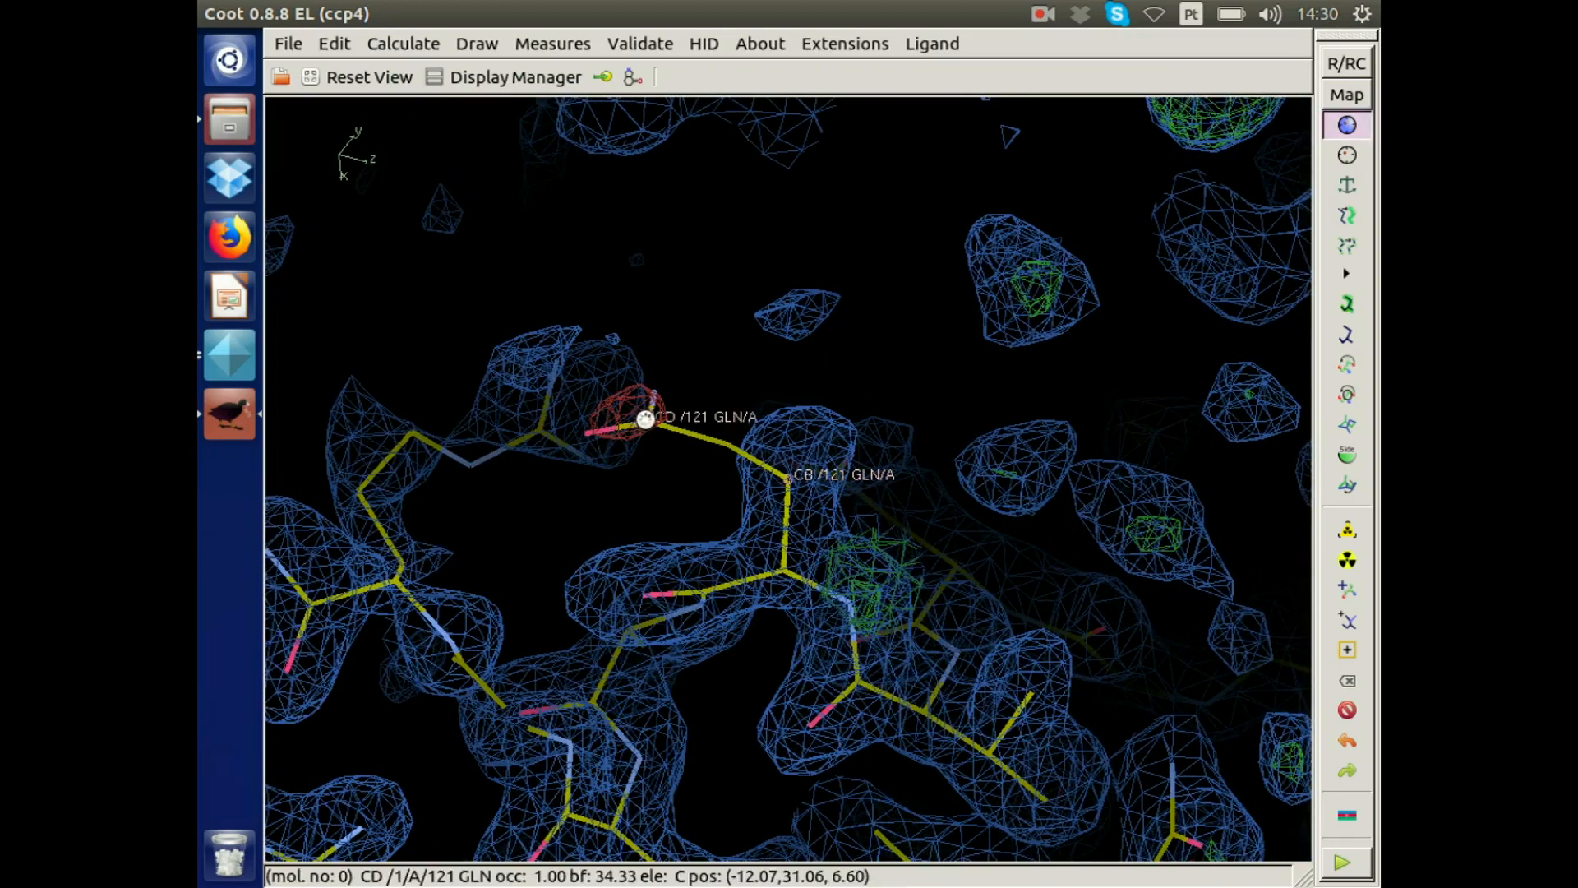
pyautogui.click(645, 419)
pyautogui.moveTo(1071, 221); pyautogui.dragTo(1184, 444)
pyautogui.moveTo(743, 474); pyautogui.dragTo(730, 396)
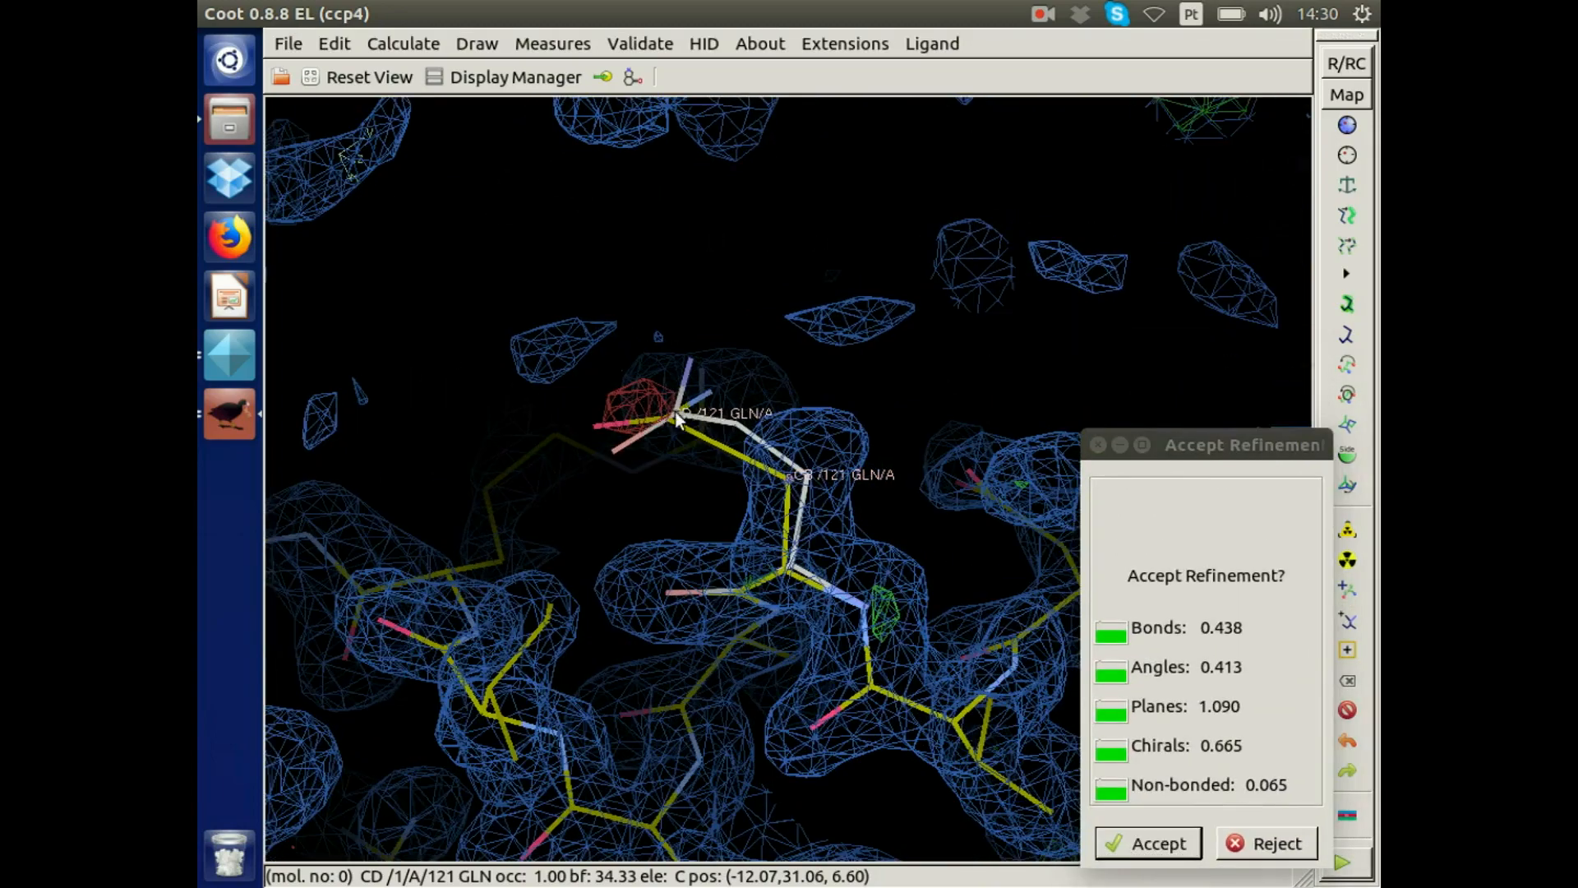
pyautogui.moveTo(972, 288); pyautogui.dragTo(608, 596)
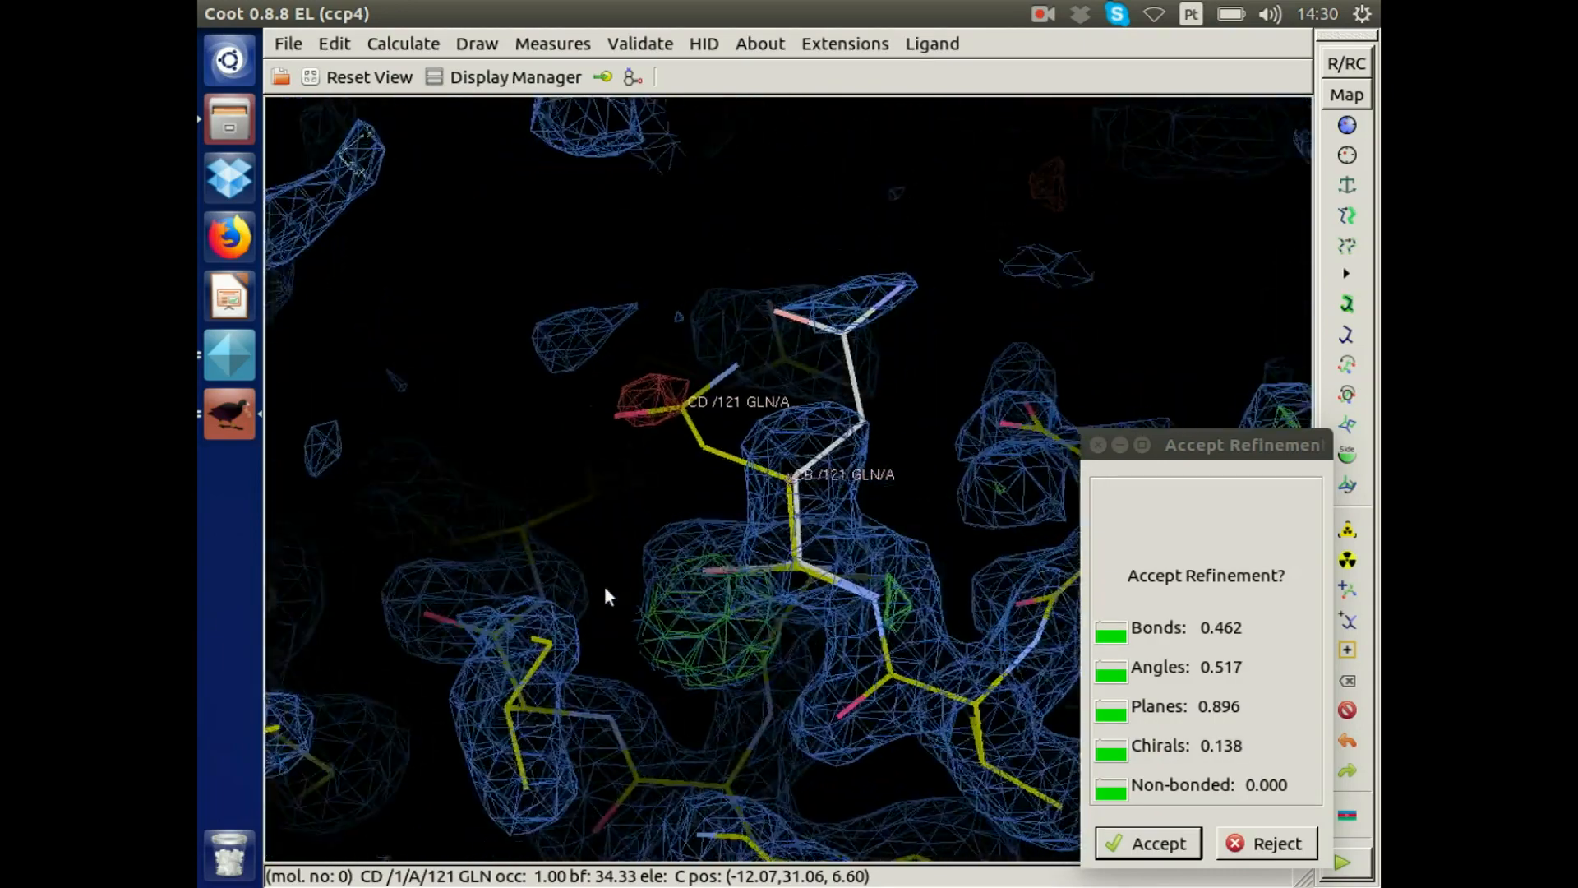
pyautogui.click(1156, 842)
# Save the corrected model's coordinates as Lisozima_4.1-coot-0.pdb in the Tuto_lisozima folder.
pyautogui.moveTo(904, 740); pyautogui.dragTo(723, 471)
pyautogui.moveTo(950, 561); pyautogui.dragTo(1266, 559, button='right')
pyautogui.moveTo(1016, 471); pyautogui.dragTo(827, 703)
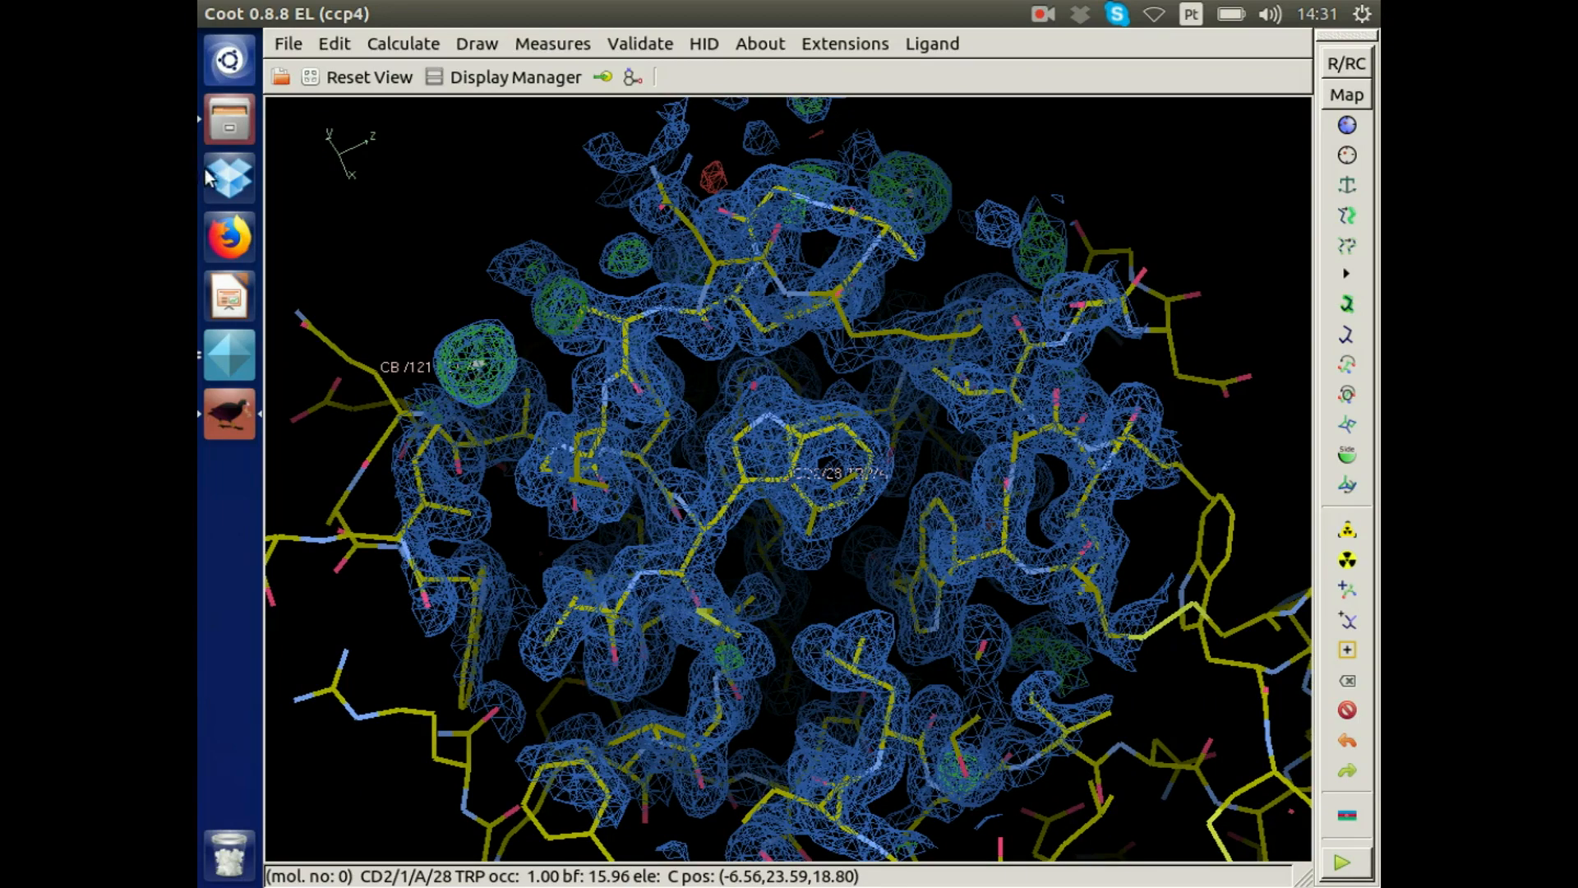
pyautogui.click(286, 45)
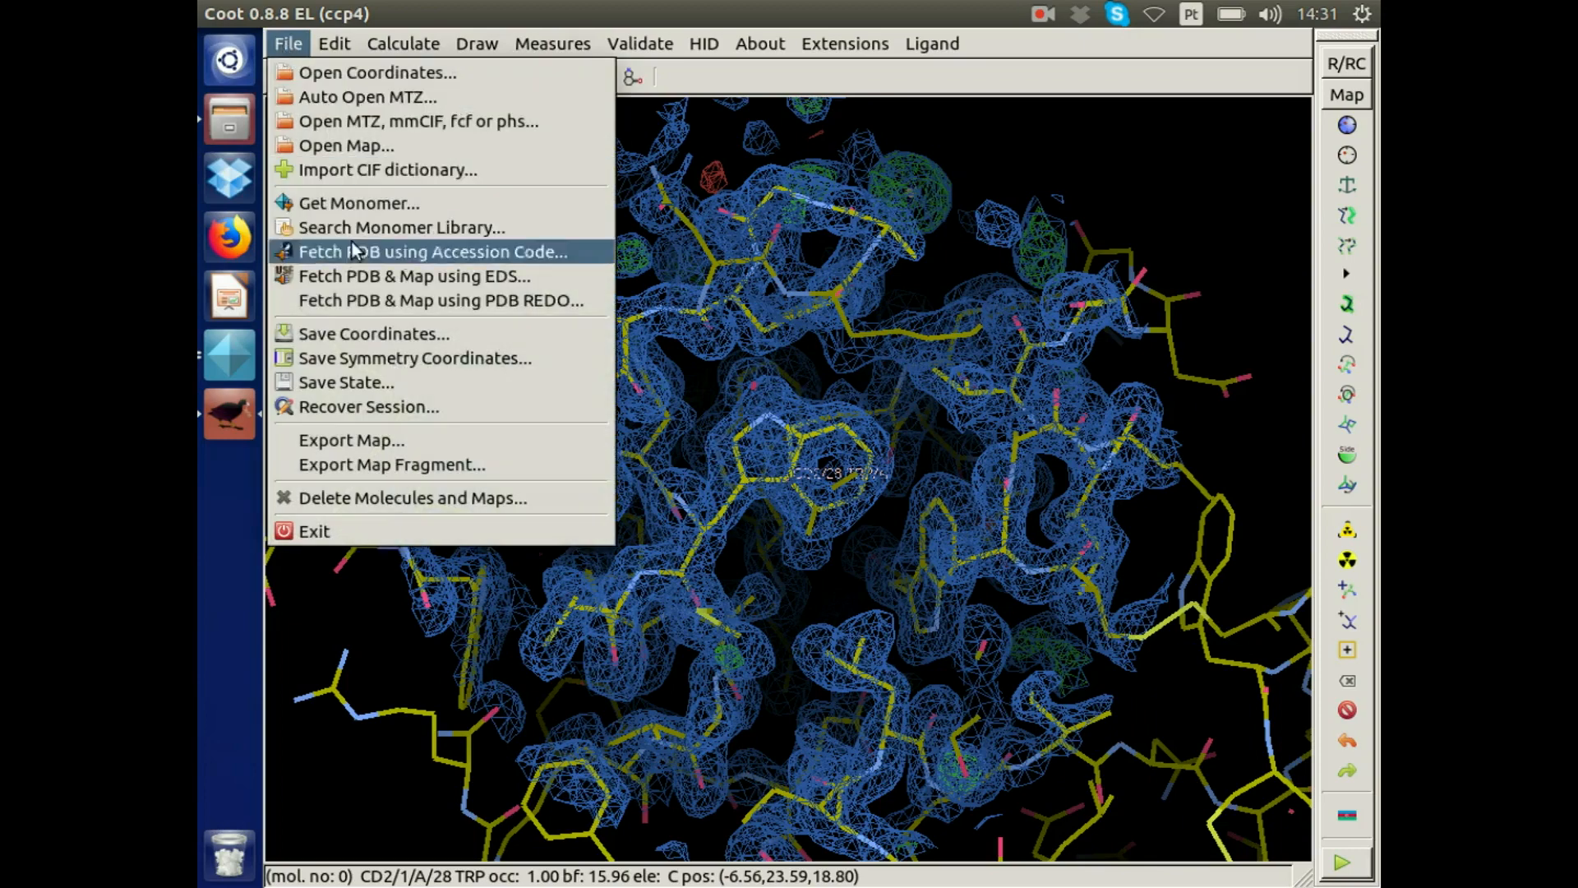
pyautogui.click(329, 336)
pyautogui.click(937, 540)
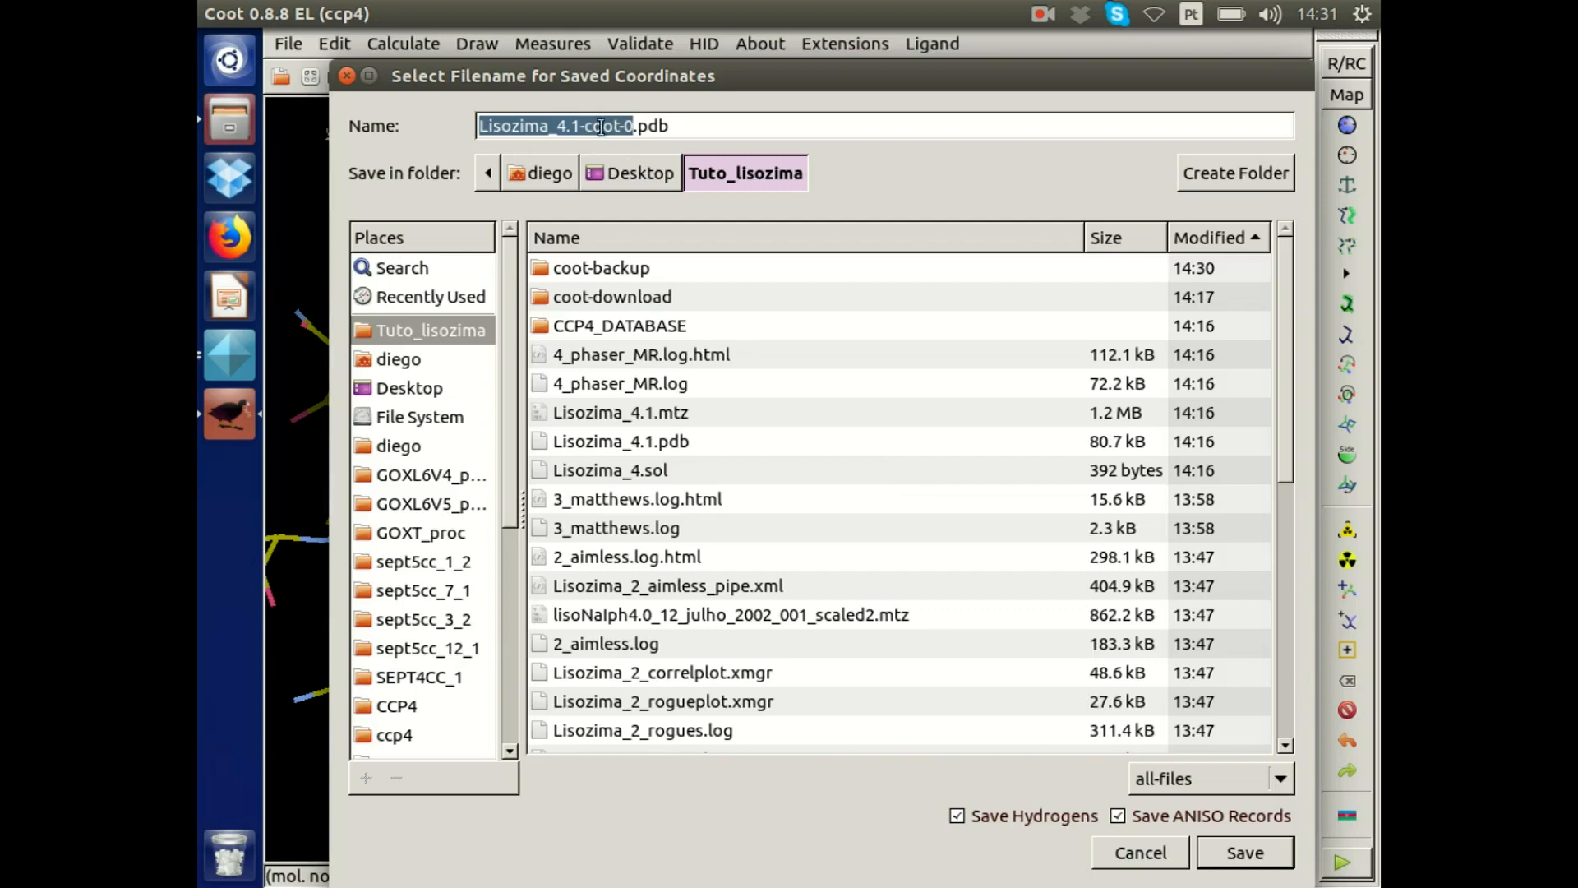
pyautogui.click(1249, 855)
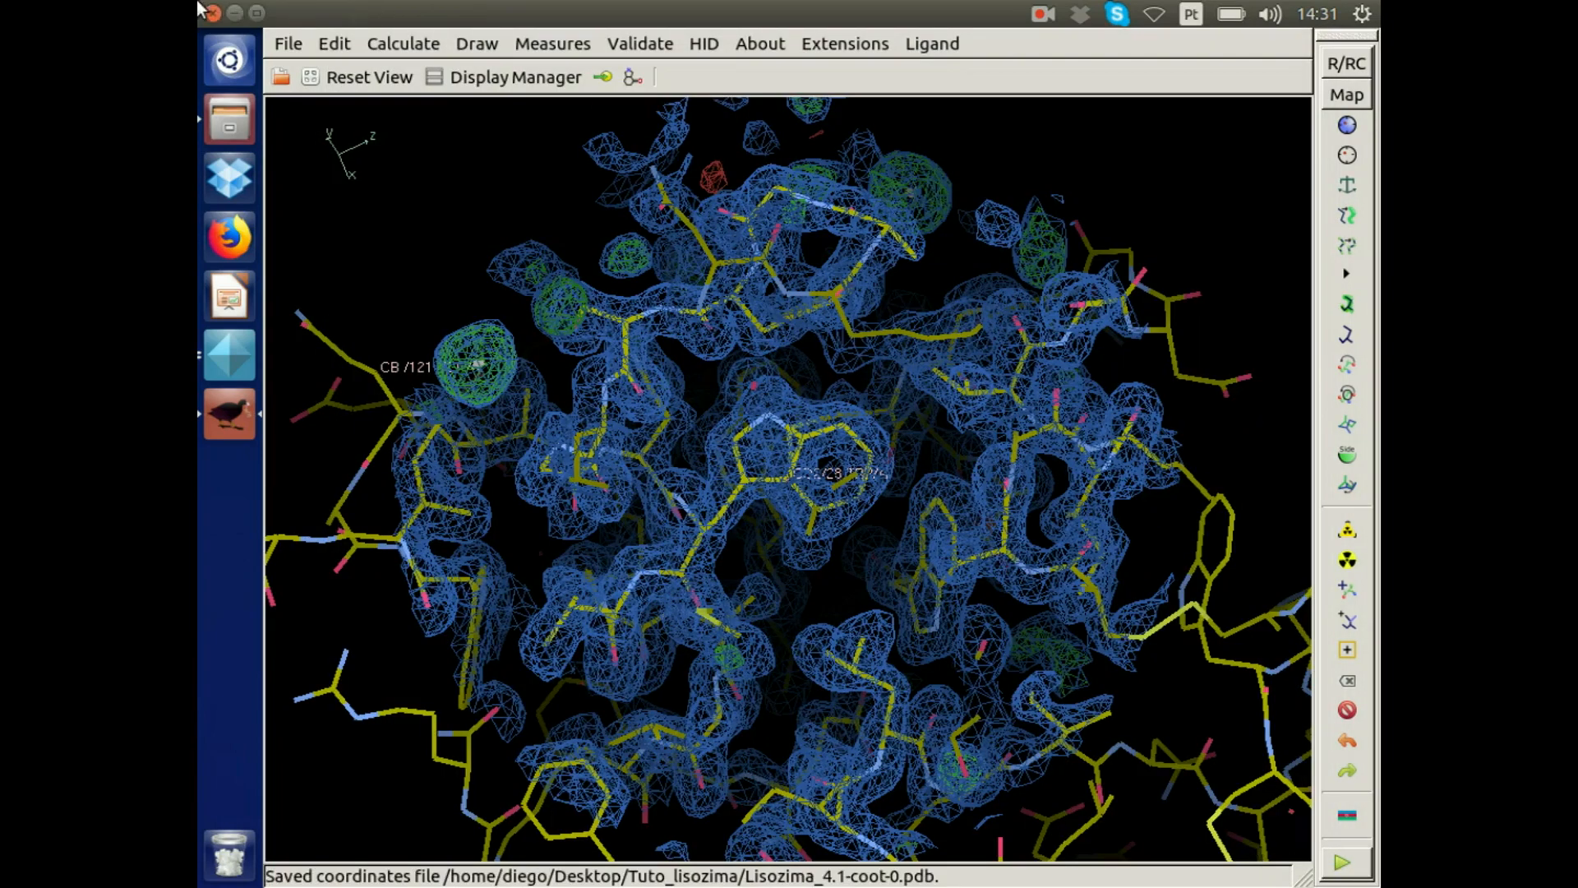
# Close Coot and the Phaser job's results viewer, and open the Refmac5 task from the CCP4 interface's program list.
pyautogui.click(212, 12)
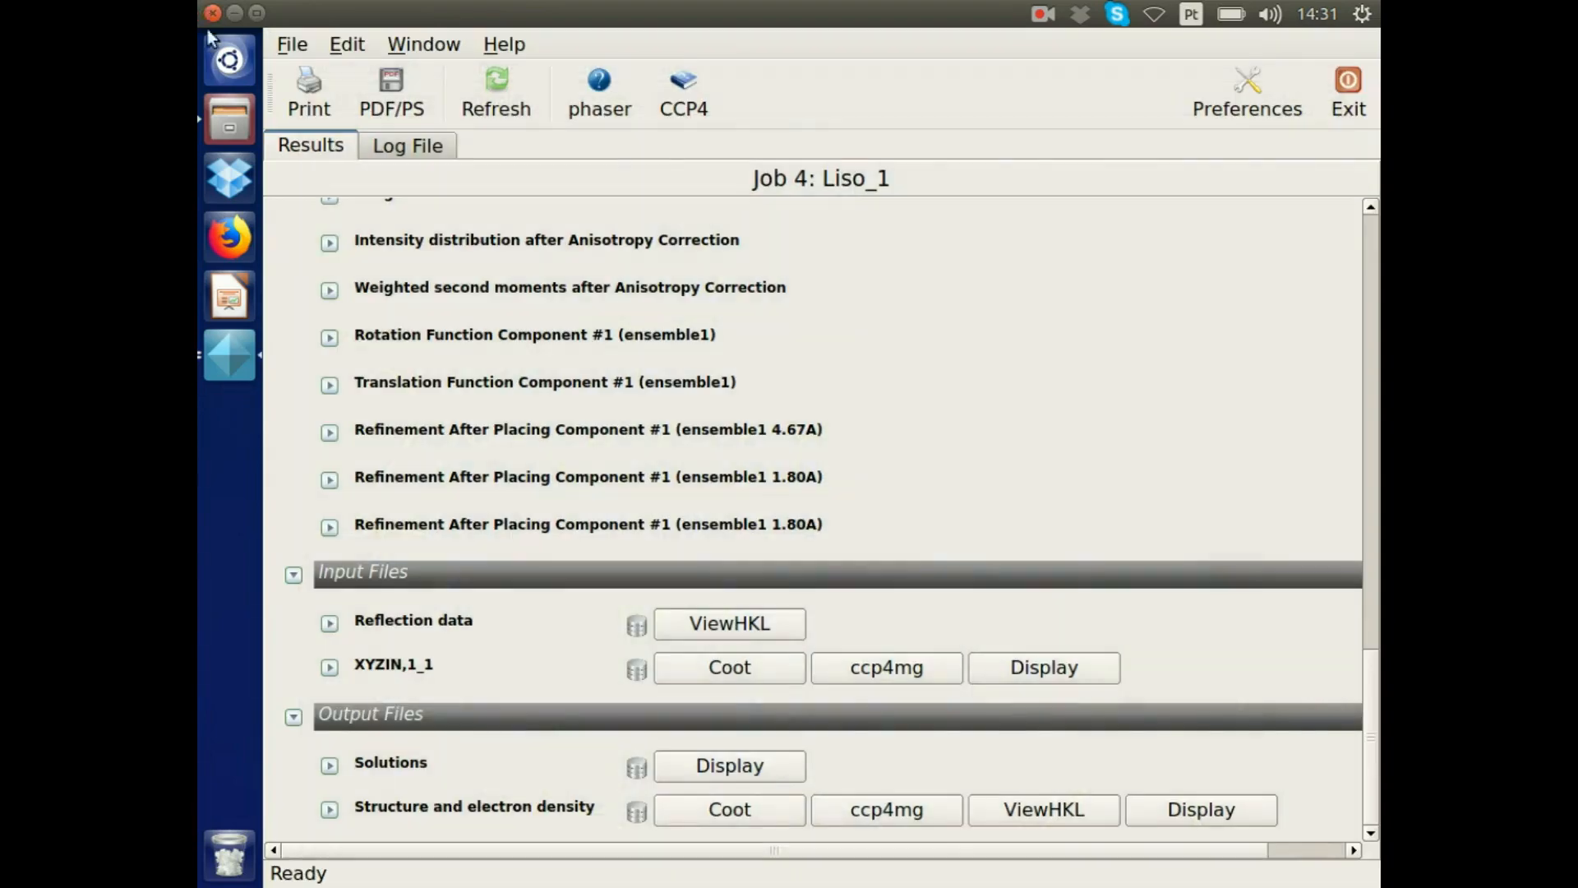
pyautogui.click(1341, 97)
pyautogui.moveTo(826, 325); pyautogui.dragTo(826, 246)
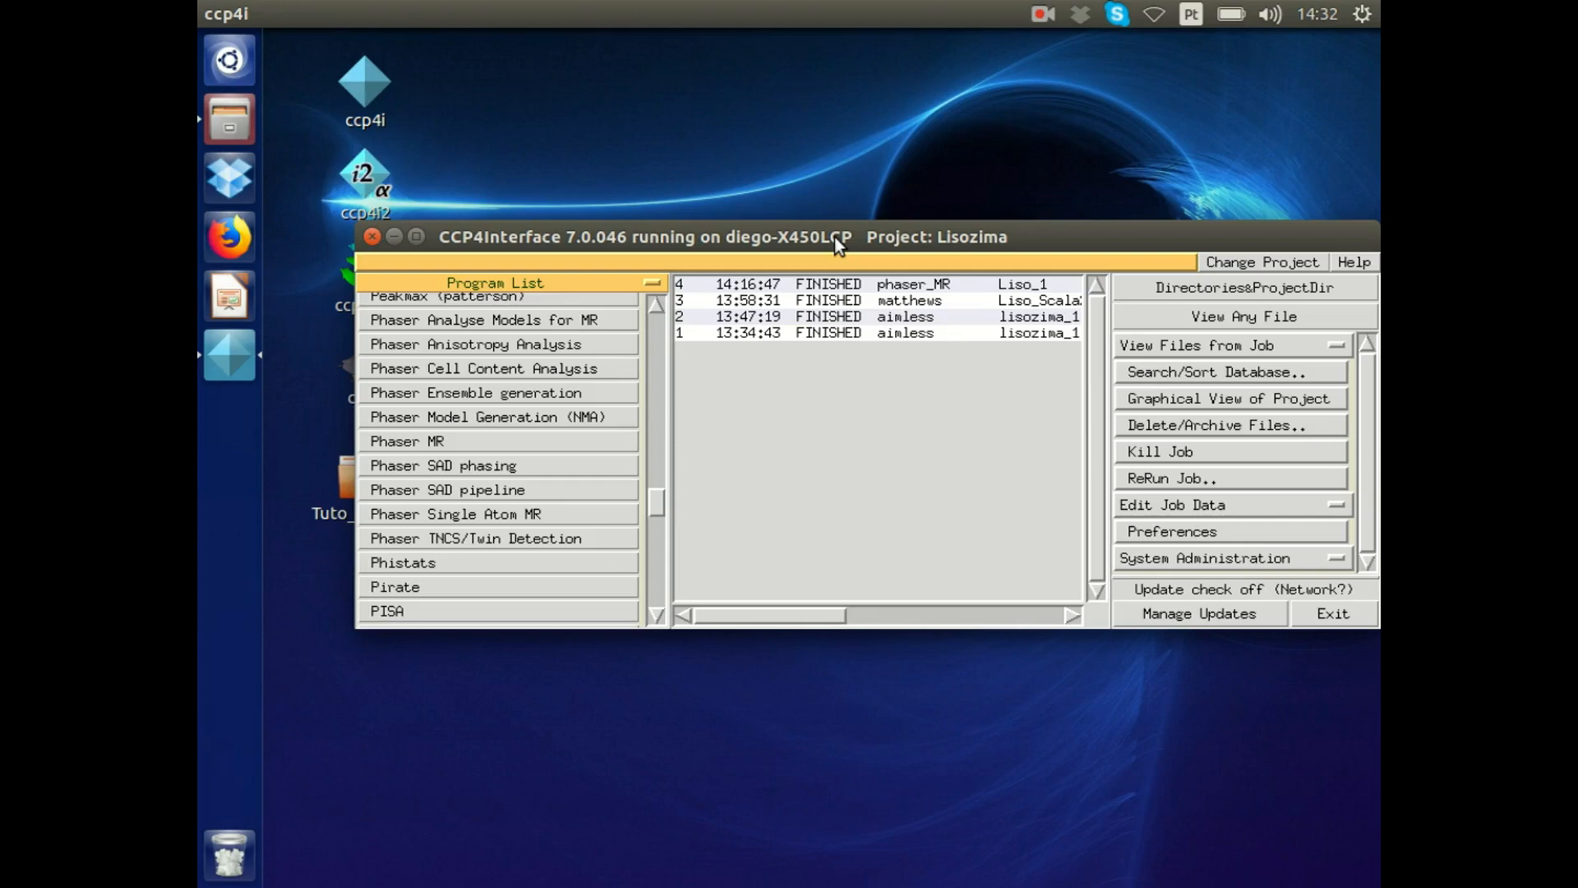
pyautogui.moveTo(835, 237); pyautogui.dragTo(823, 237)
pyautogui.moveTo(640, 503); pyautogui.dragTo(648, 540)
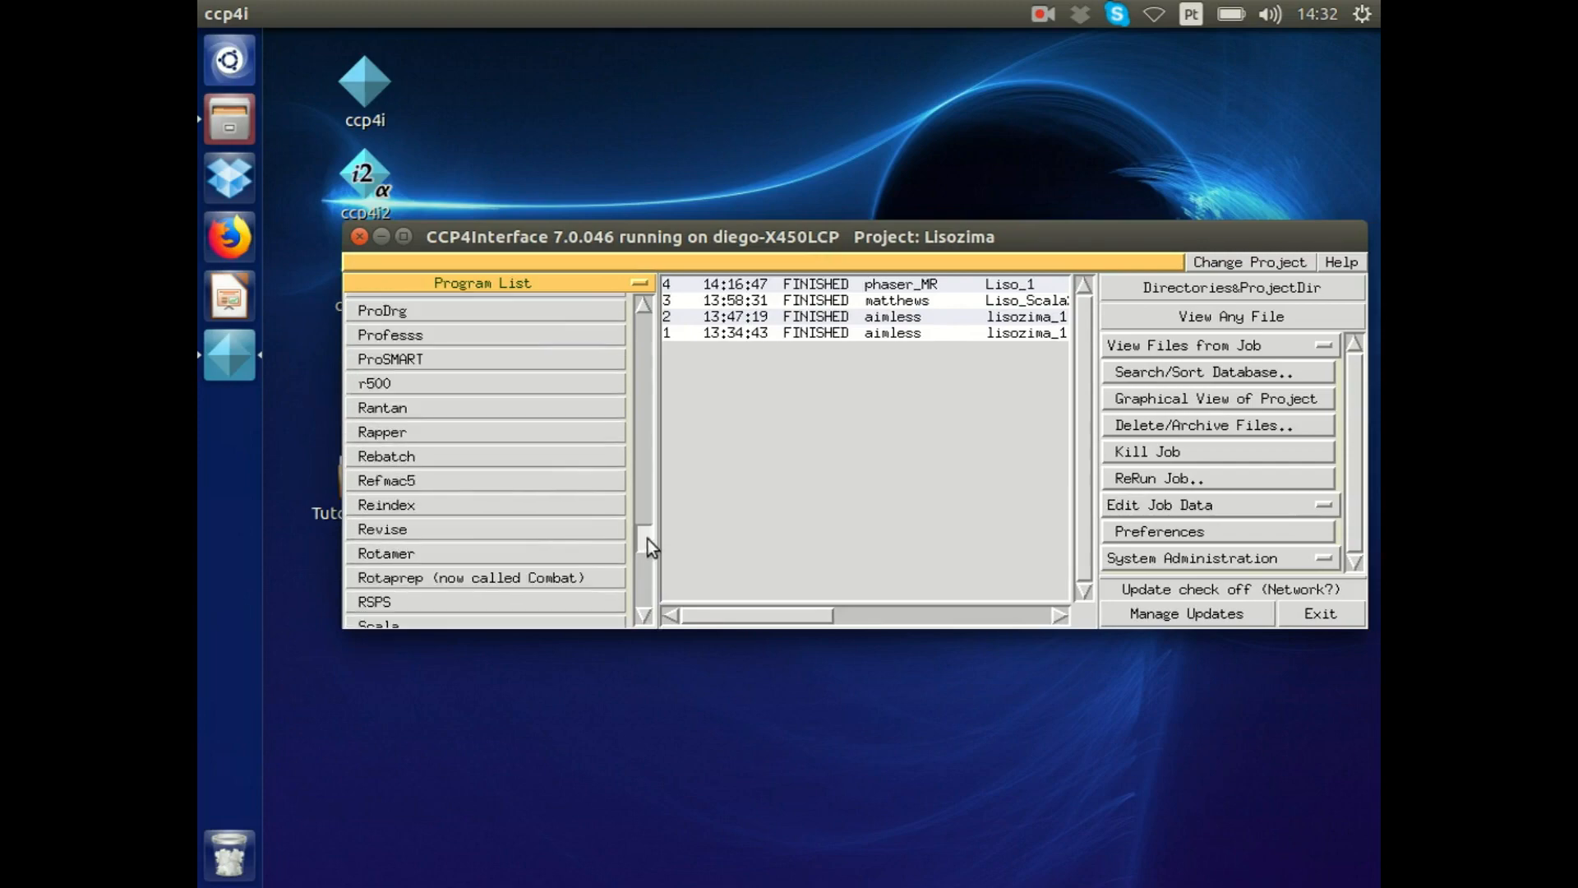
pyautogui.click(408, 484)
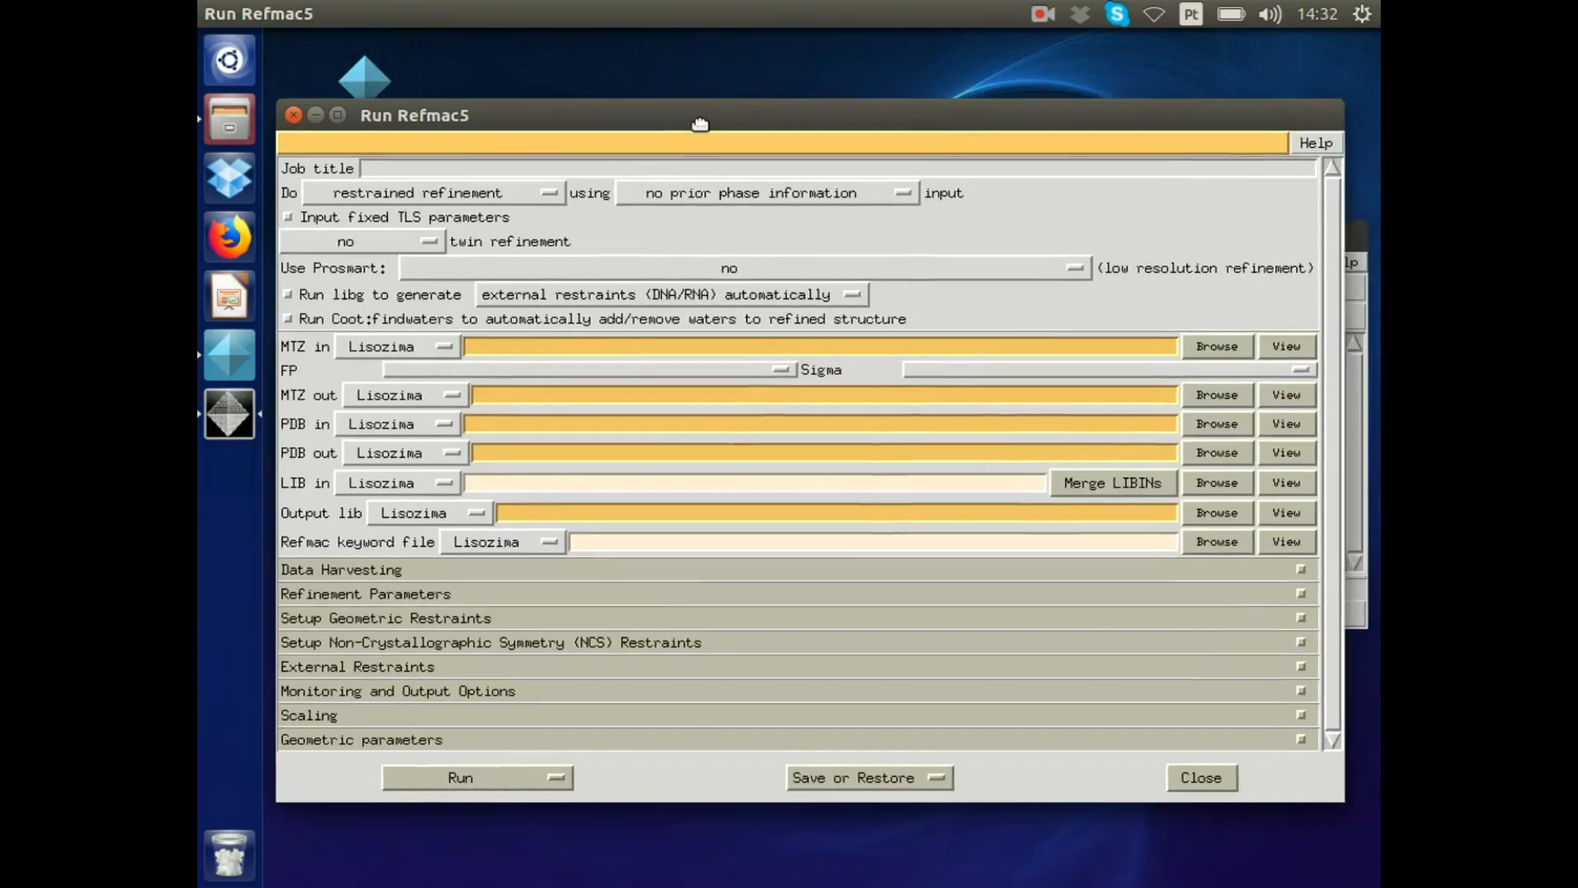
# Give the Refmac5 job the title "refinamiento 1".
pyautogui.click(592, 165)
pyautogui.write('refinamiento ')
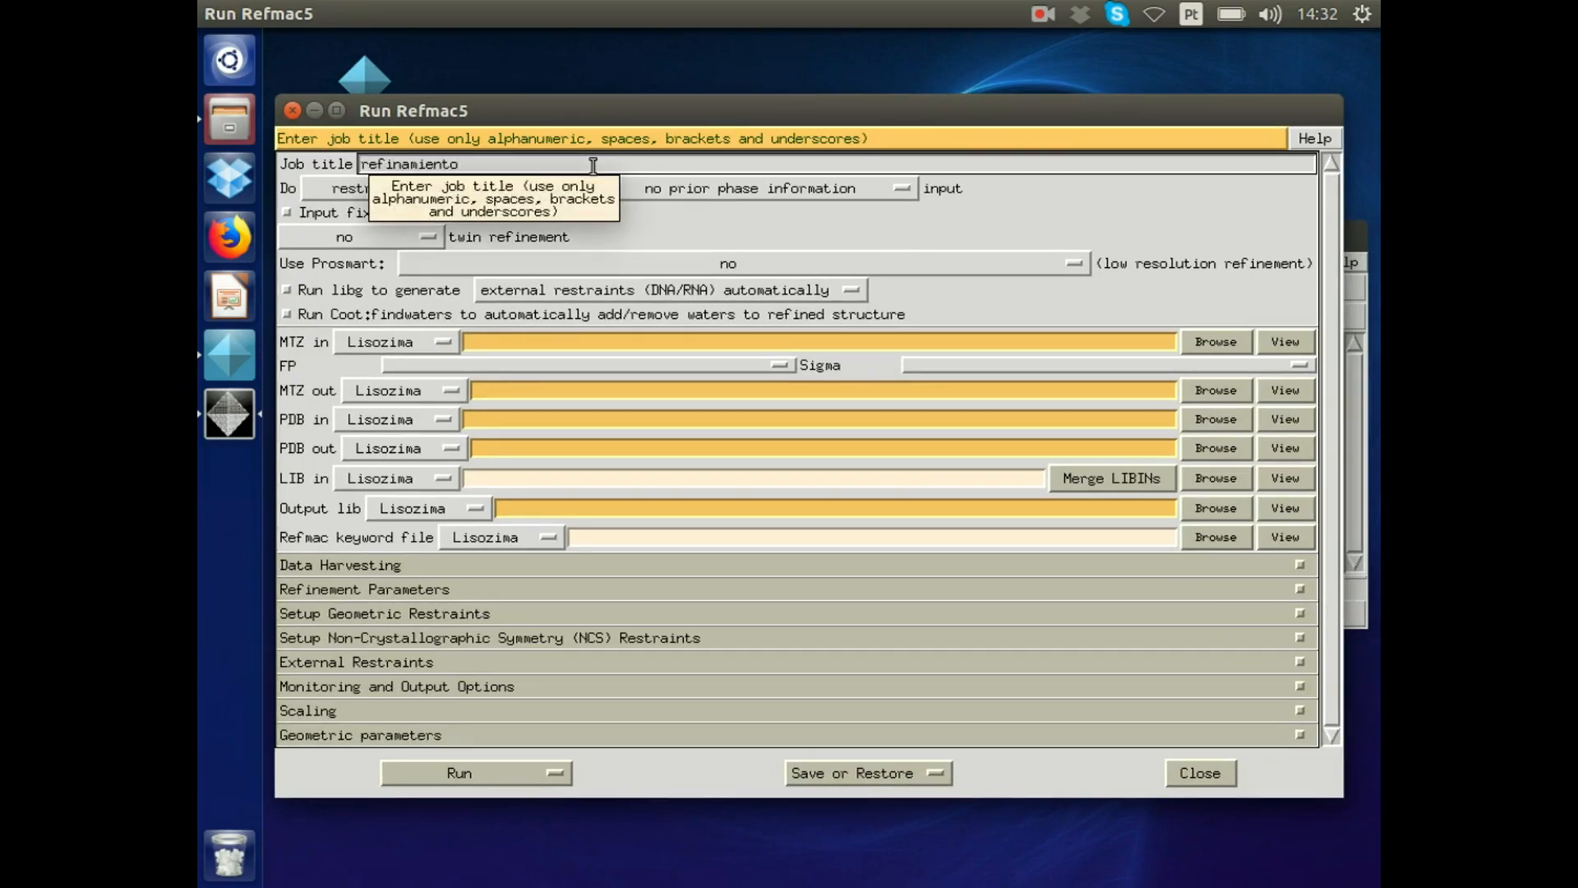
pyautogui.write('1')
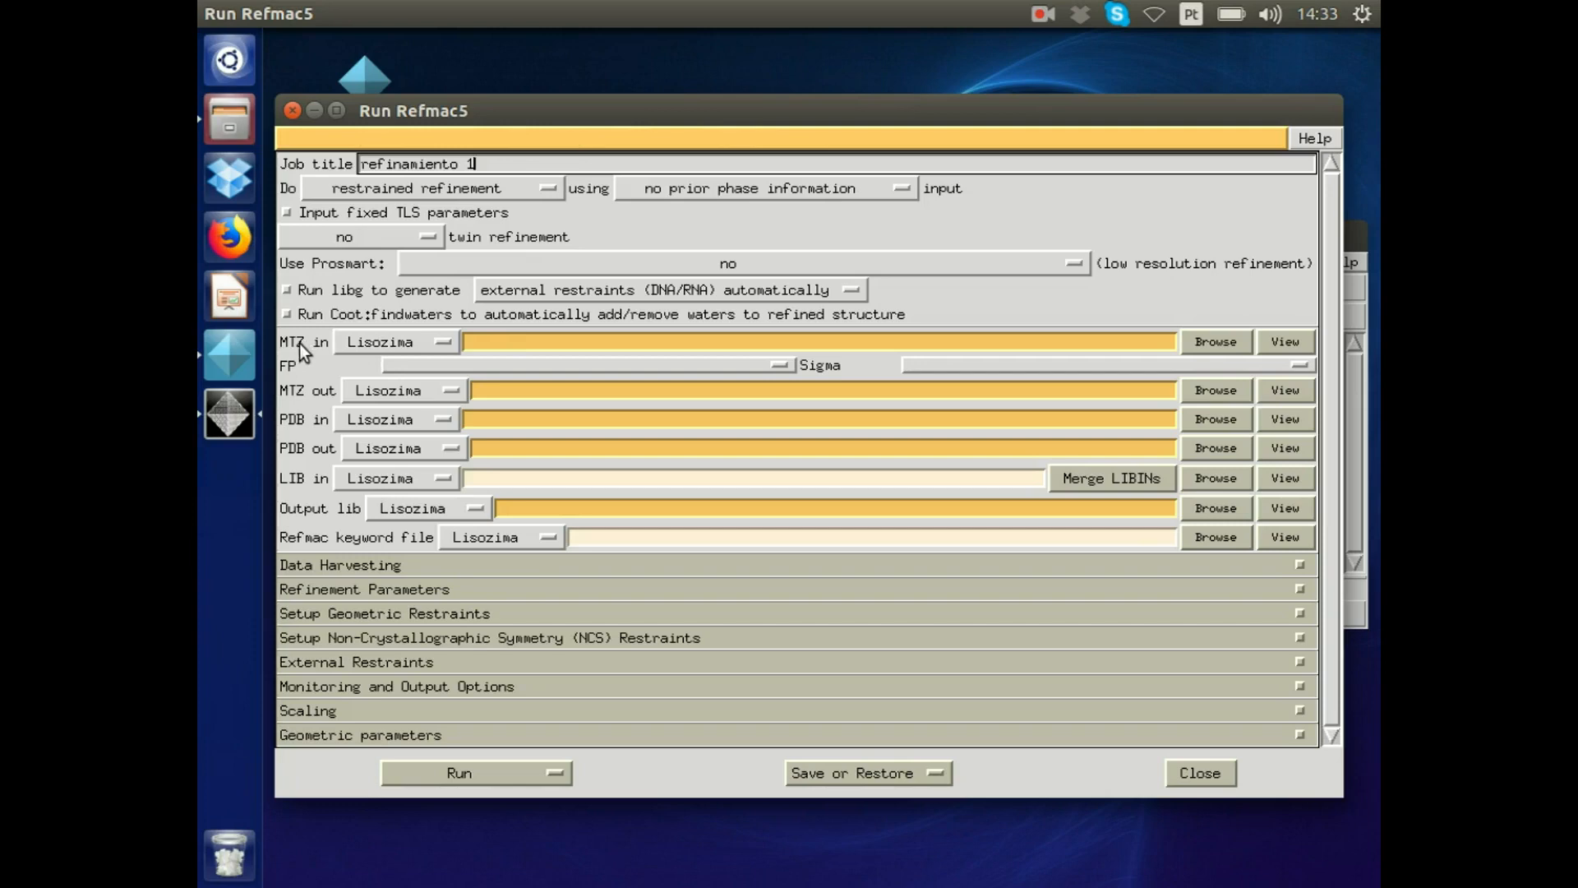
# Choose lisoNaIph4.0_12_julho_2002_001_scaled2.mtz from the Lisozima project directory as the input MTZ file.
pyautogui.click(1217, 343)
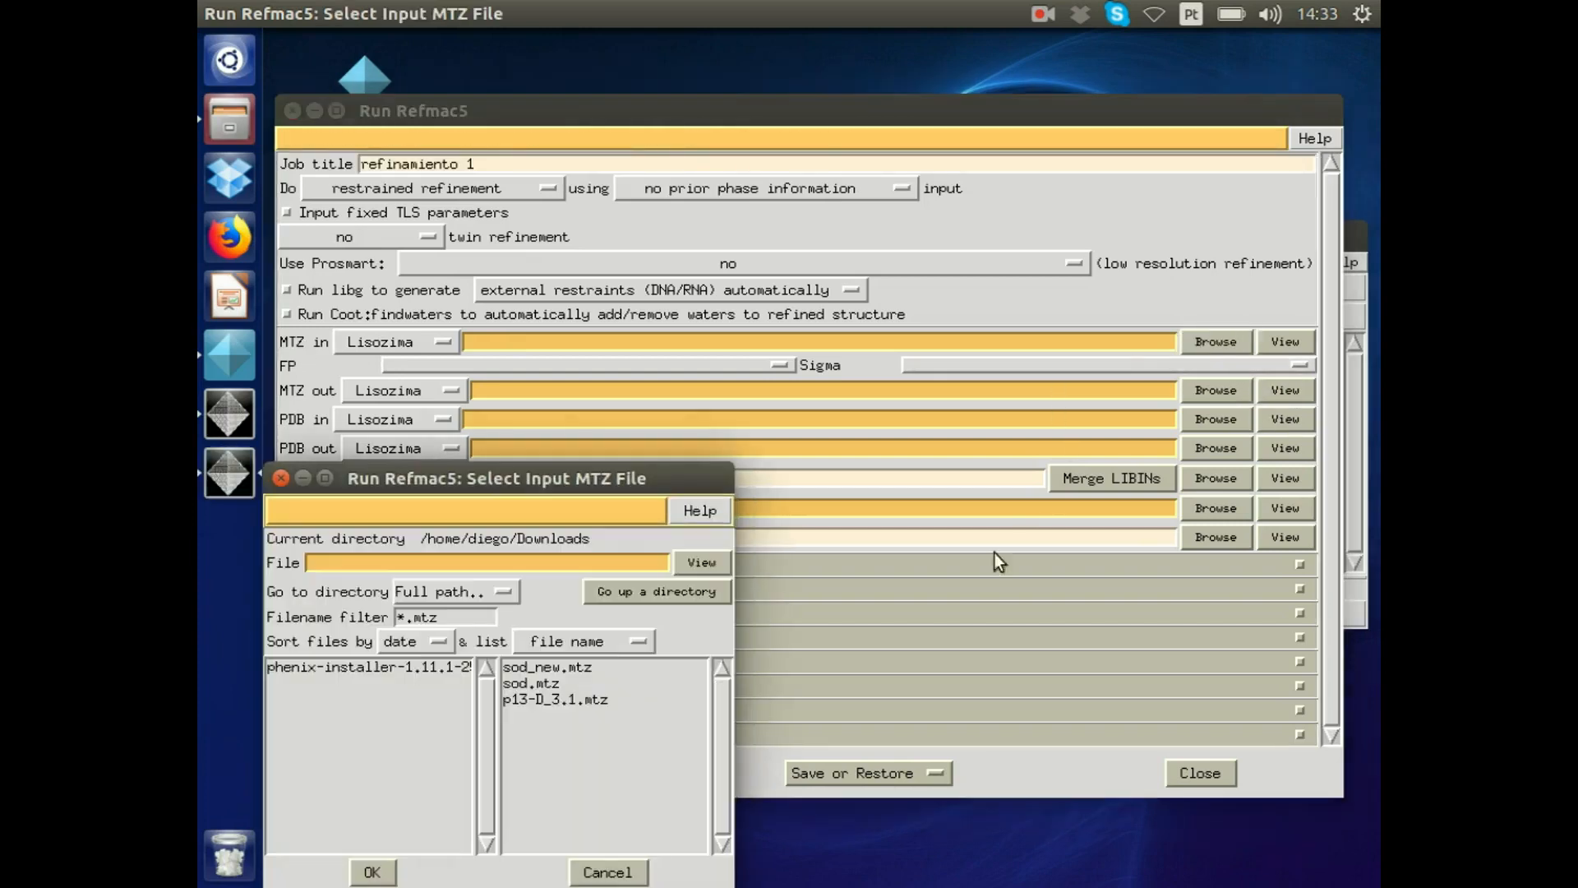
pyautogui.click(499, 592)
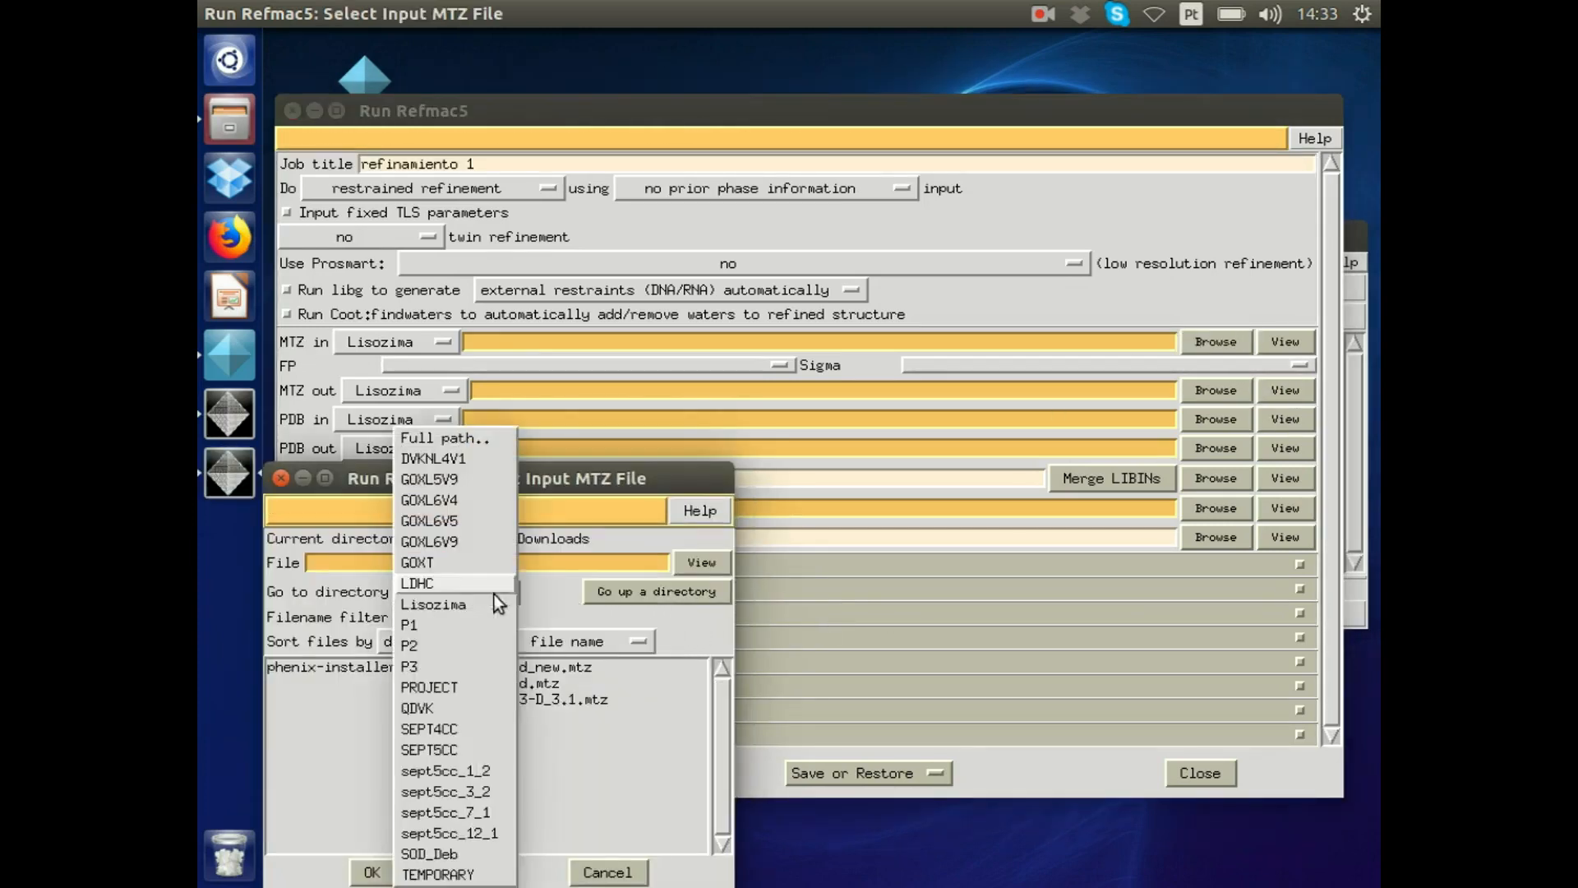
pyautogui.click(455, 604)
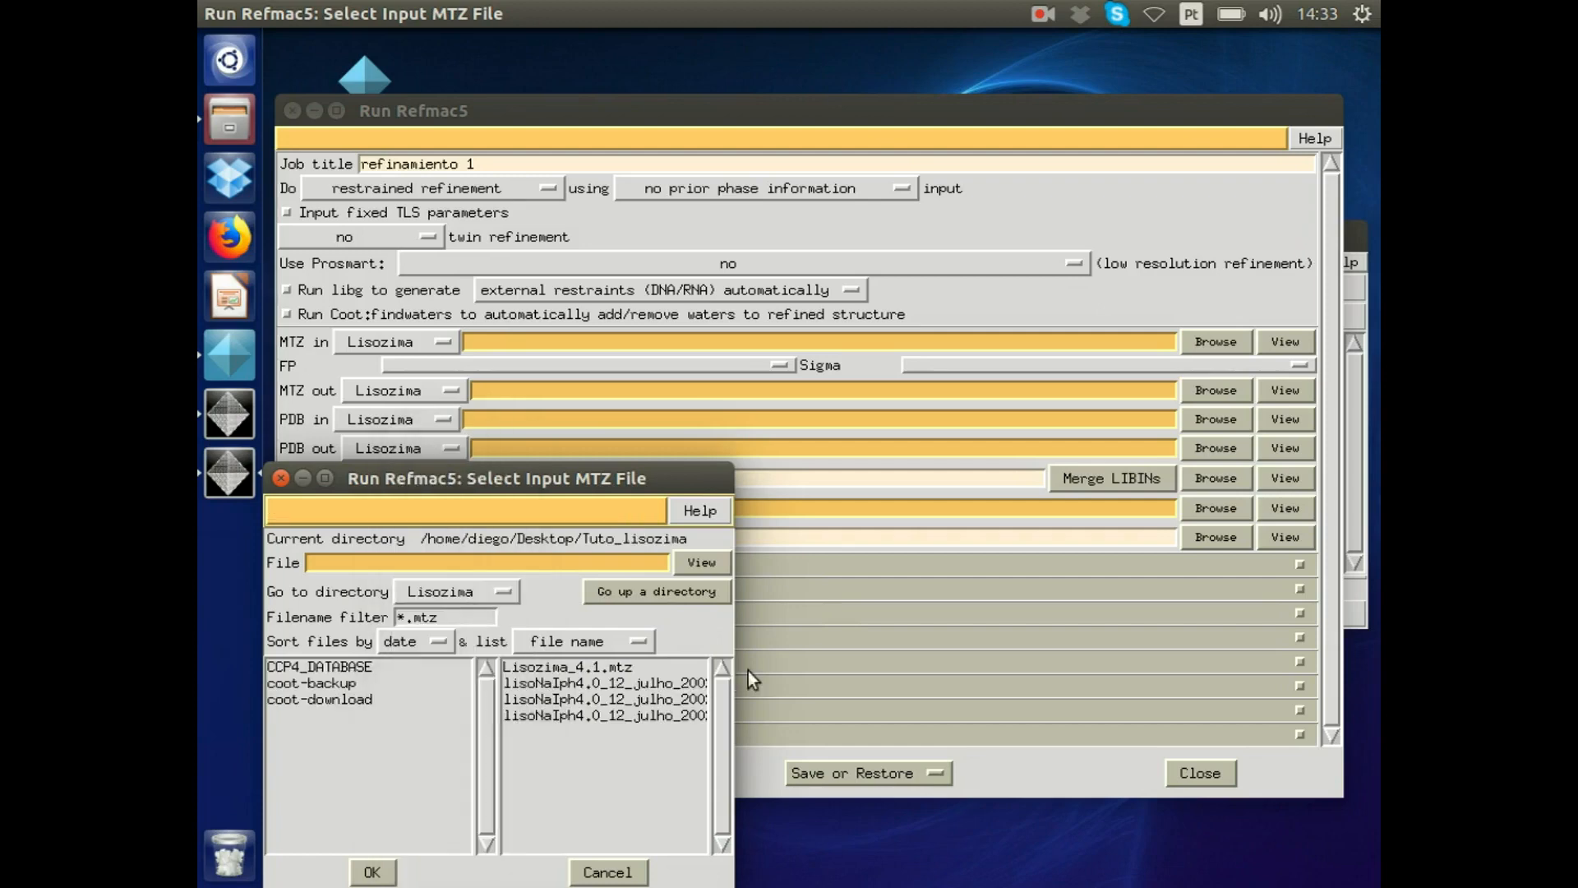
pyautogui.moveTo(726, 667); pyautogui.dragTo(1034, 670)
pyautogui.click(880, 683)
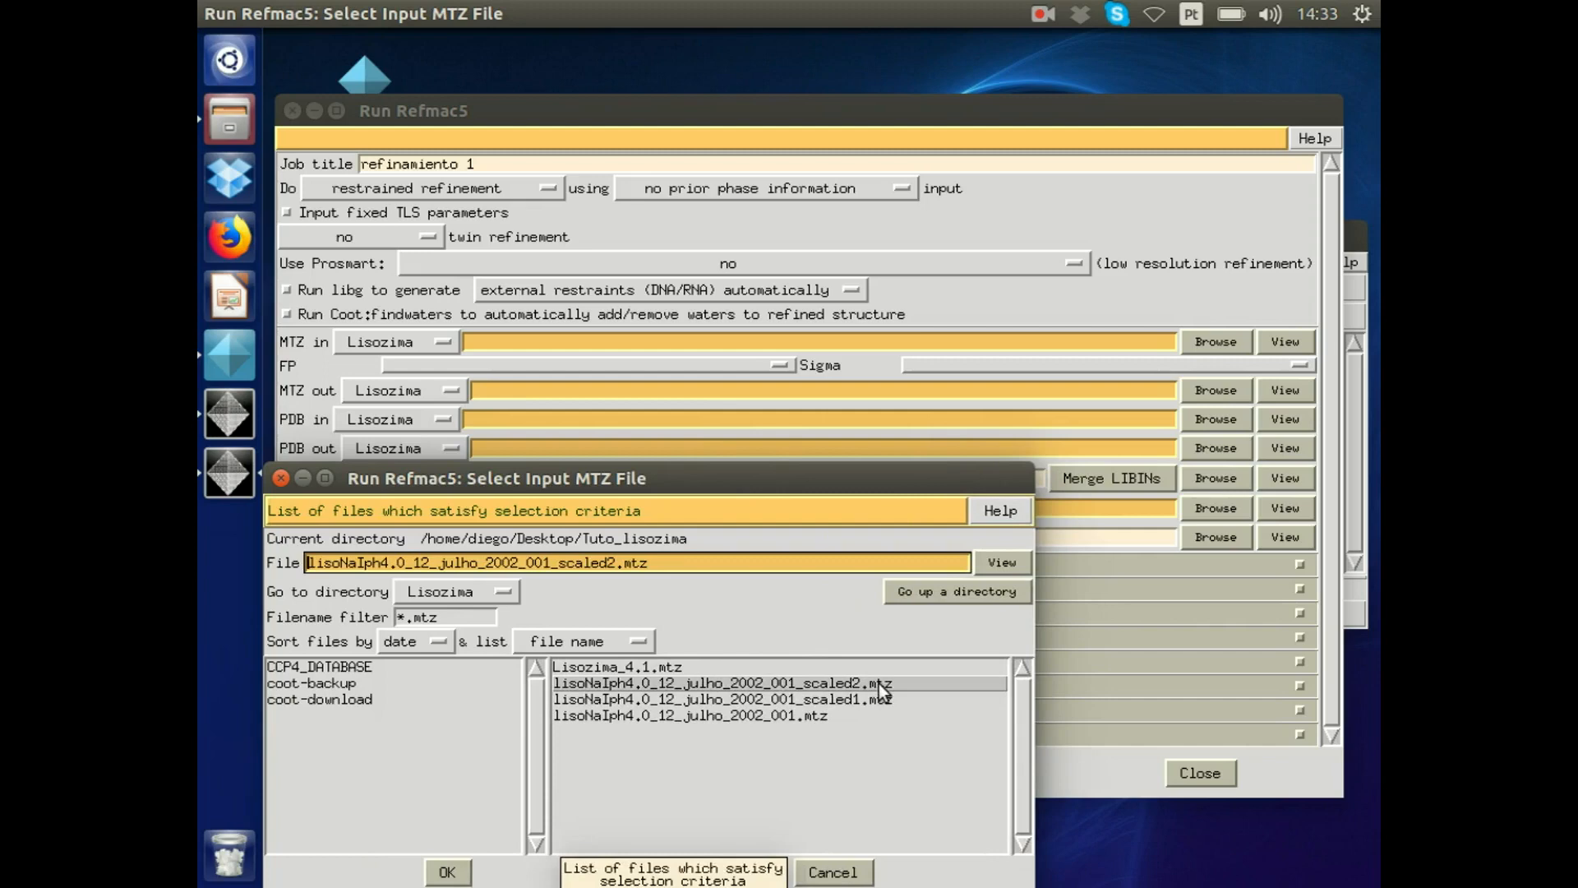
pyautogui.click(448, 871)
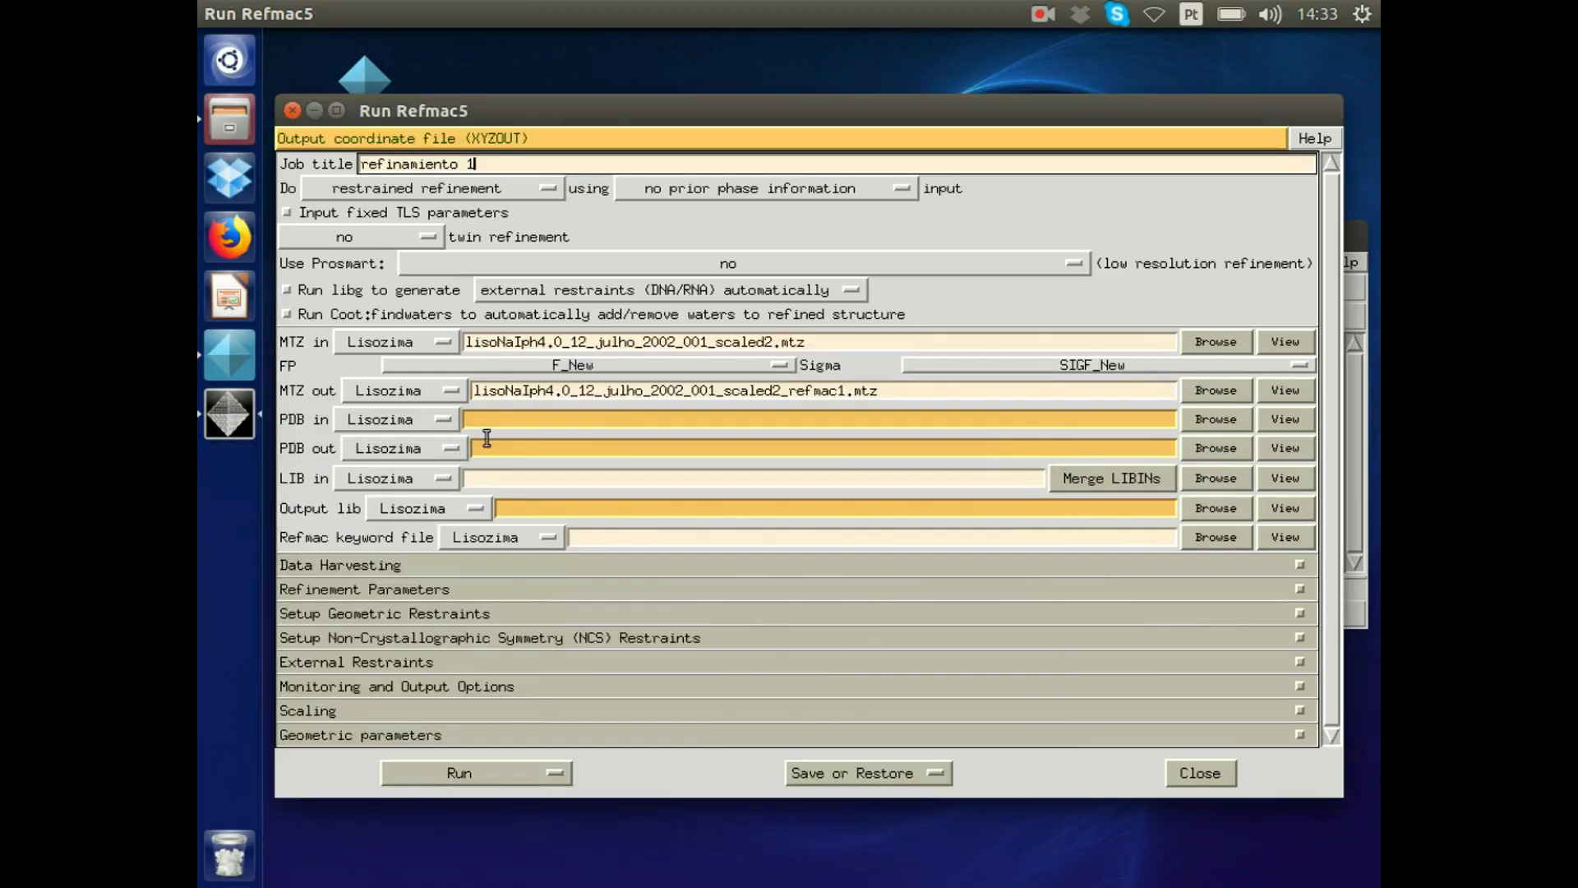
# Choose Lisozima_4.1-coot-0.pdb as the input PDB file for the refinement.
pyautogui.click(1210, 422)
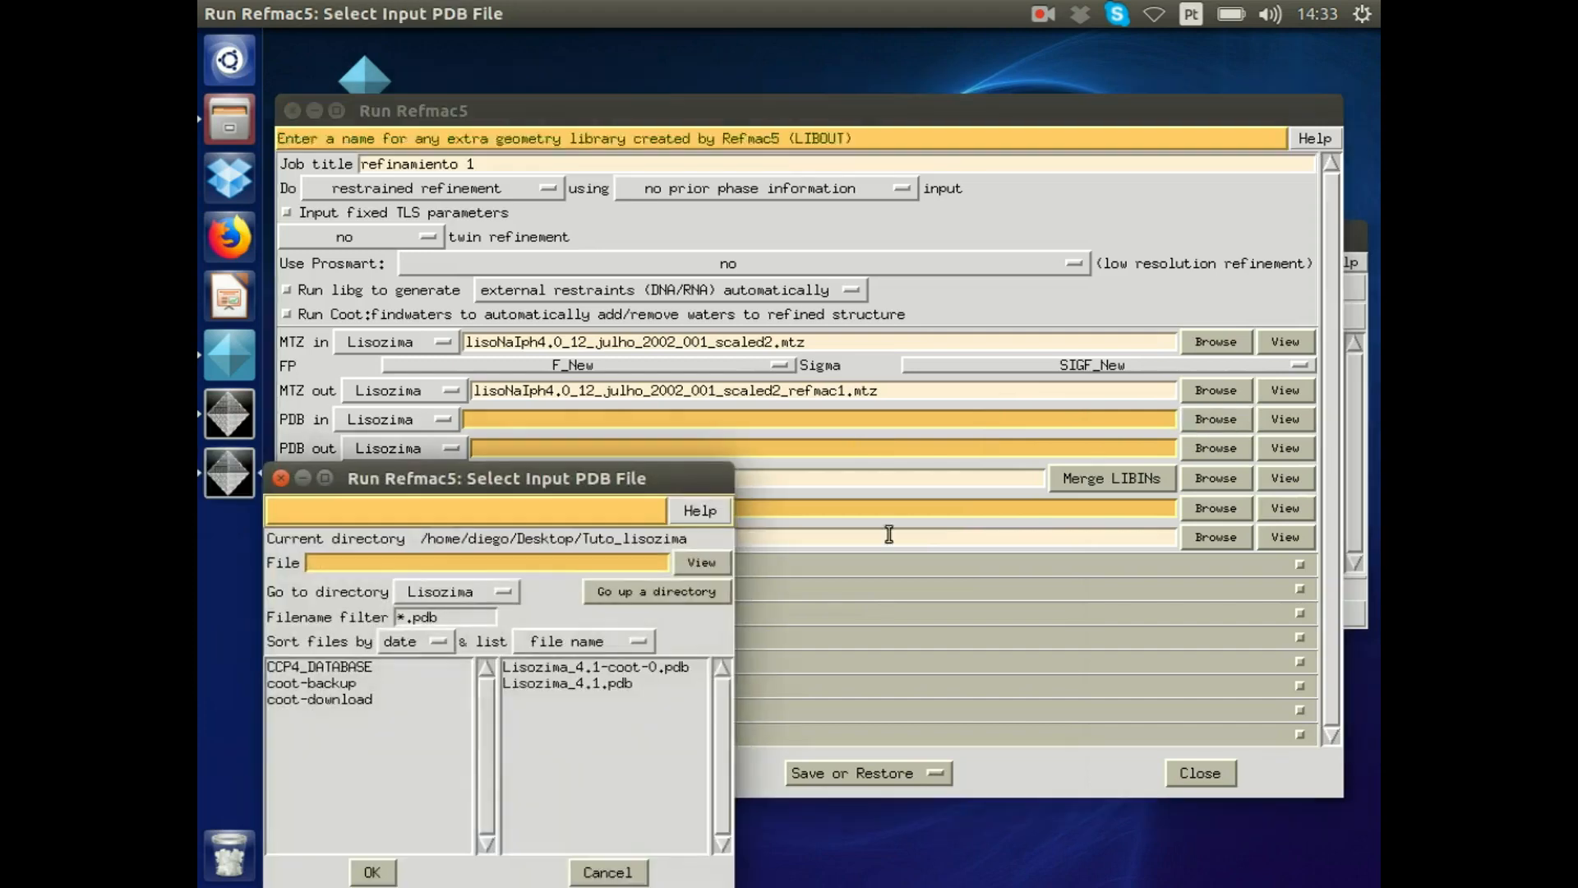
pyautogui.click(638, 674)
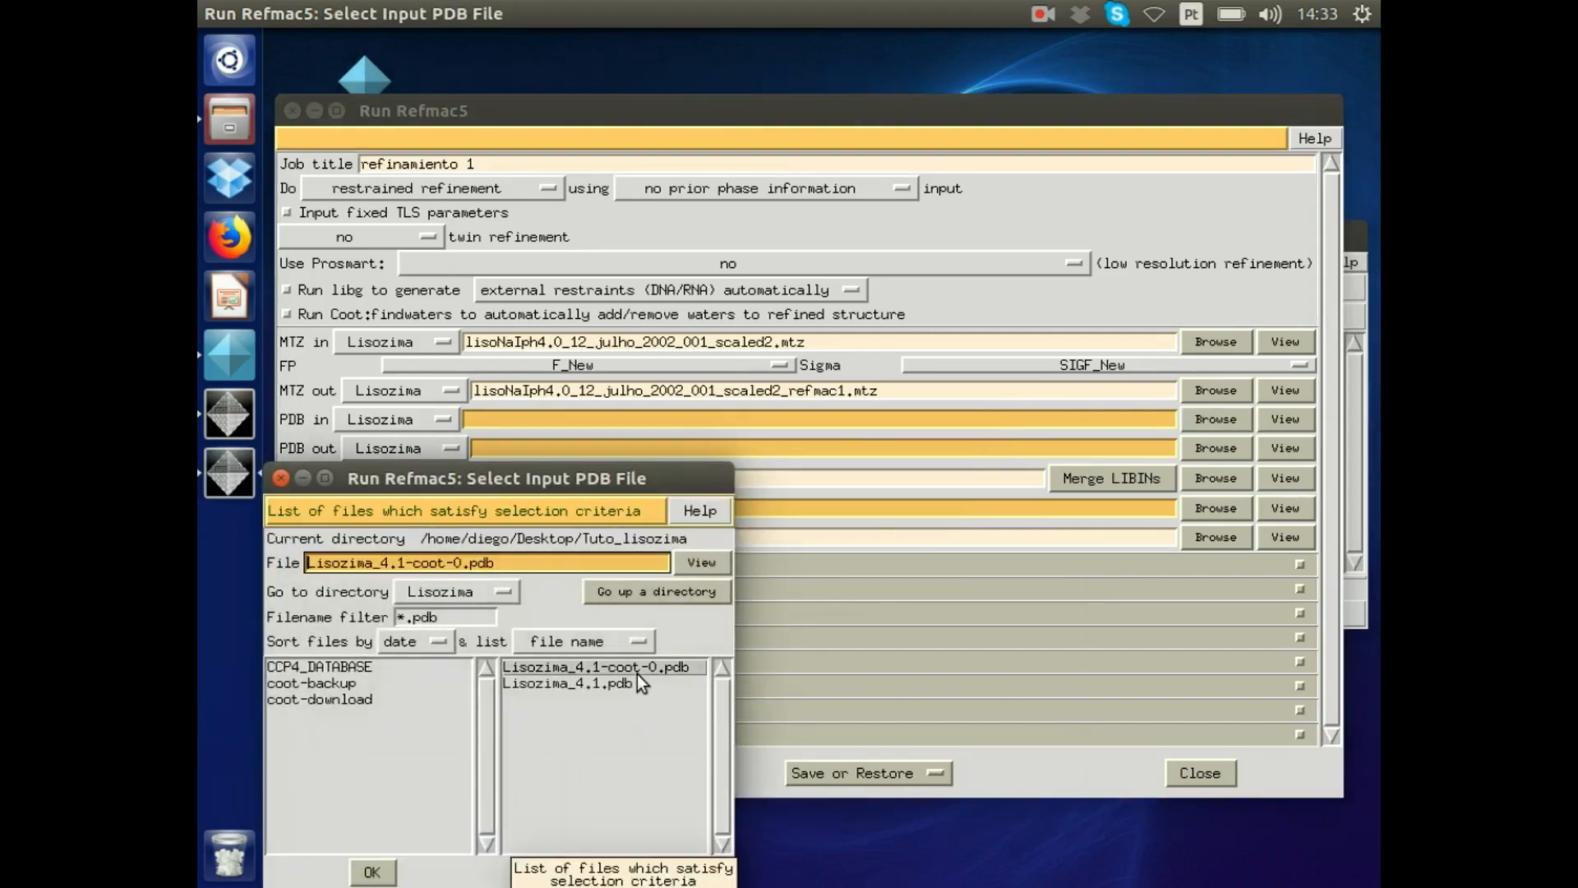
pyautogui.click(374, 874)
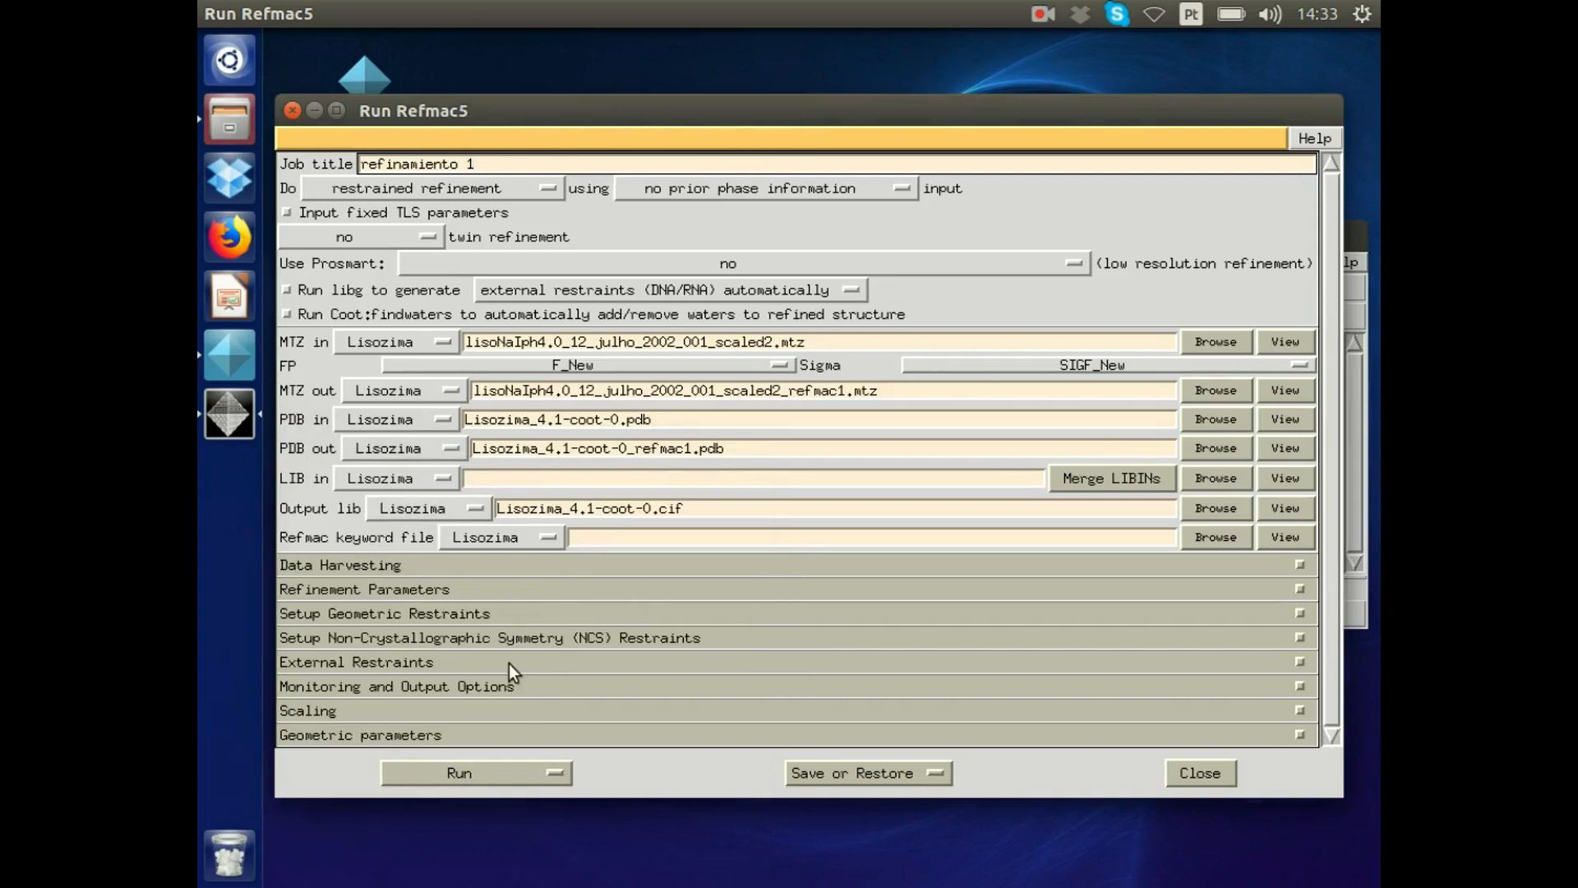
# Run the Refmac5 restrained refinement immediately and close its setup window.
pyautogui.click(549, 776)
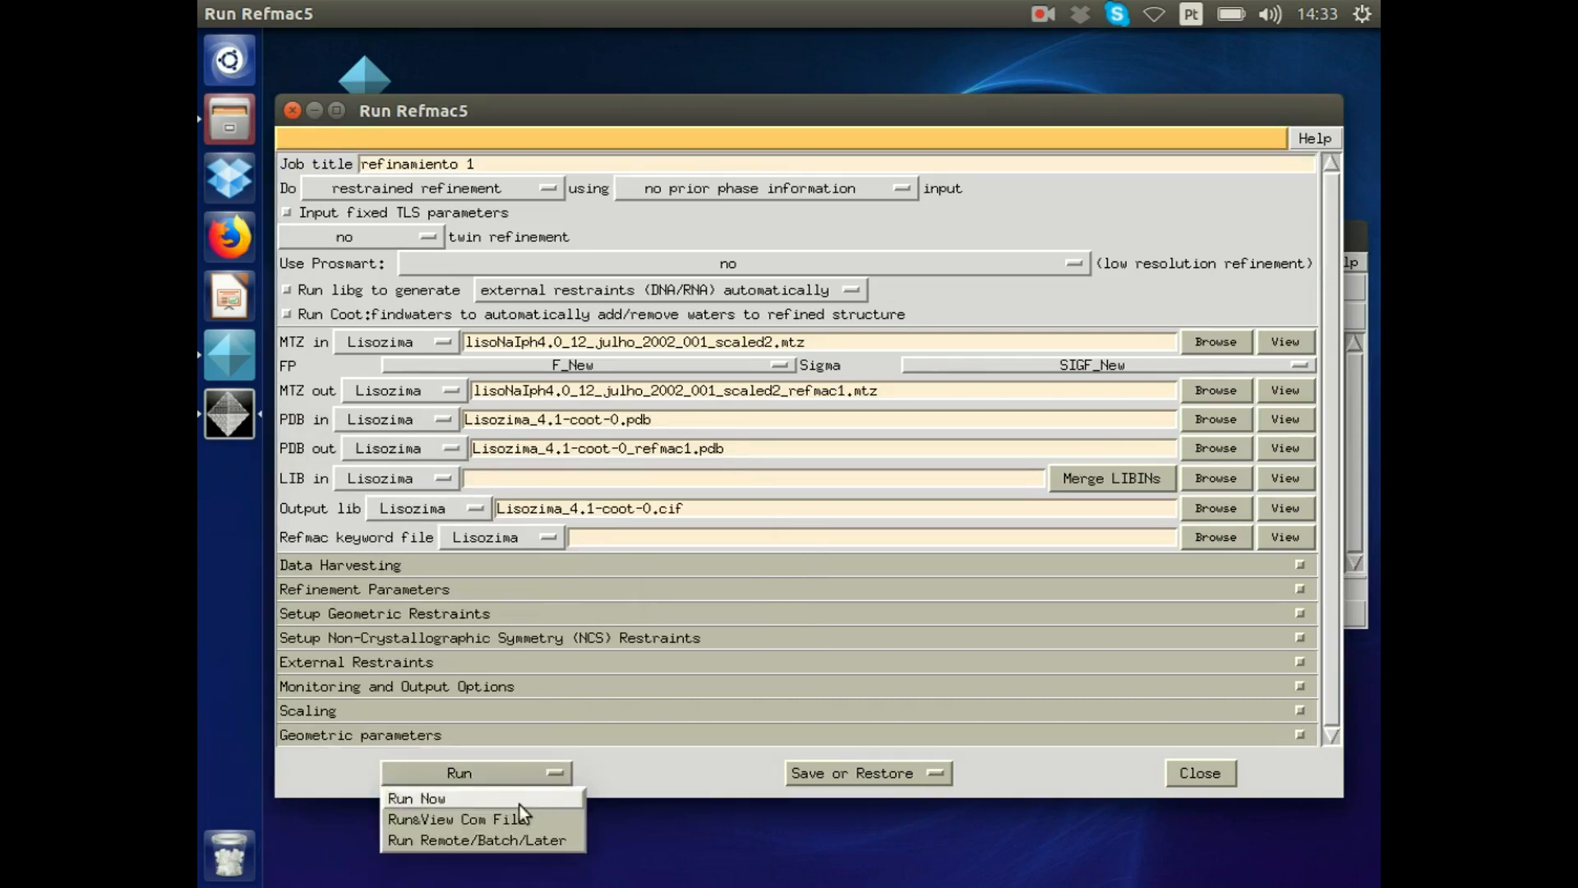
pyautogui.click(522, 797)
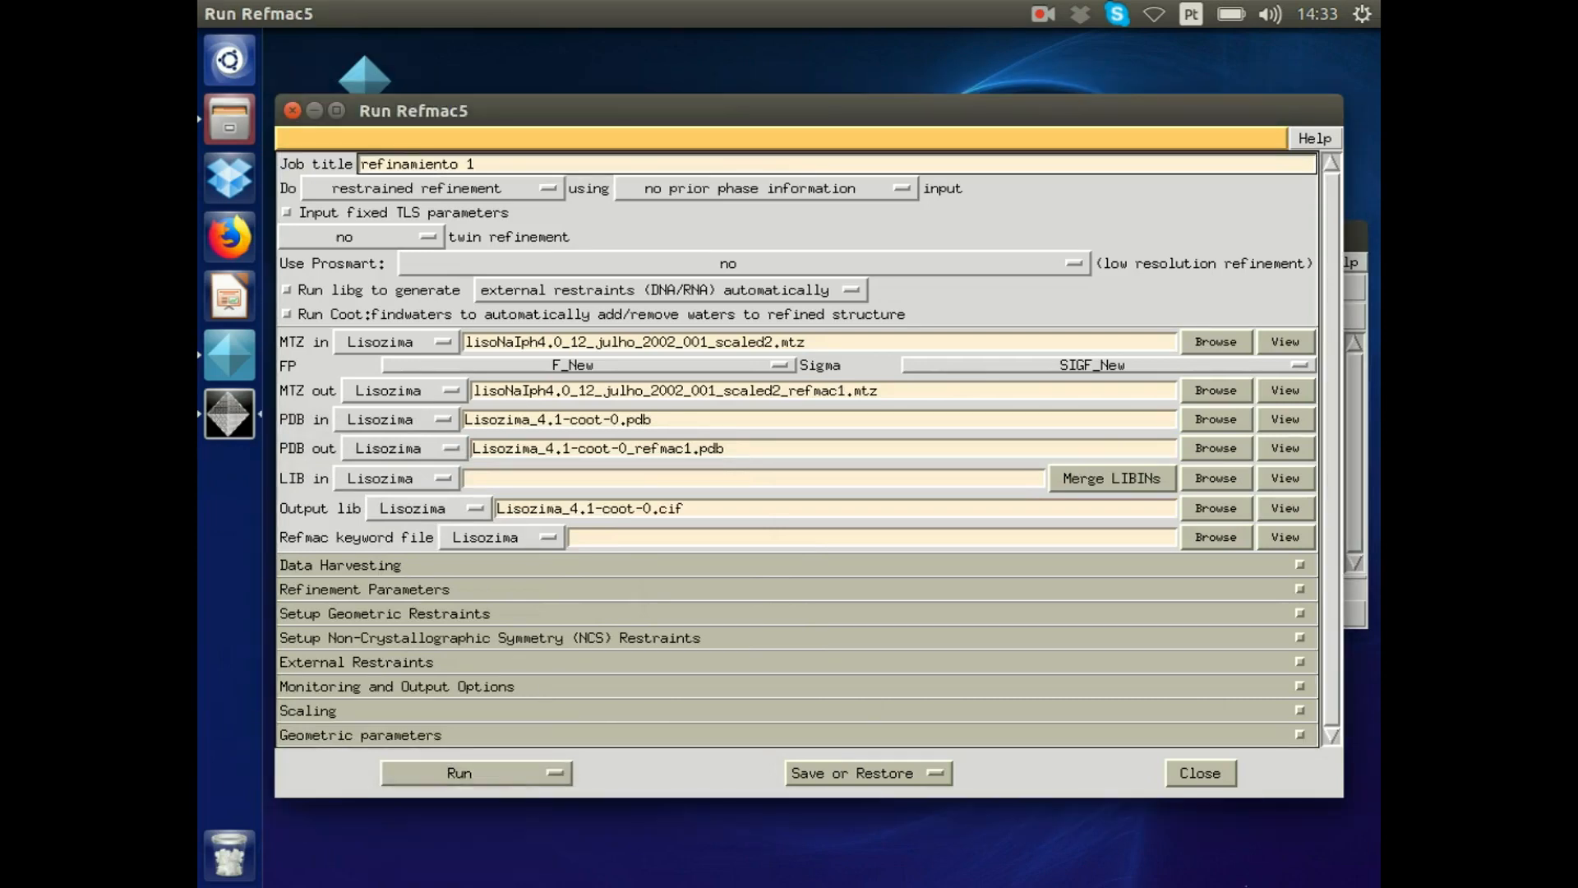
pyautogui.click(1207, 774)
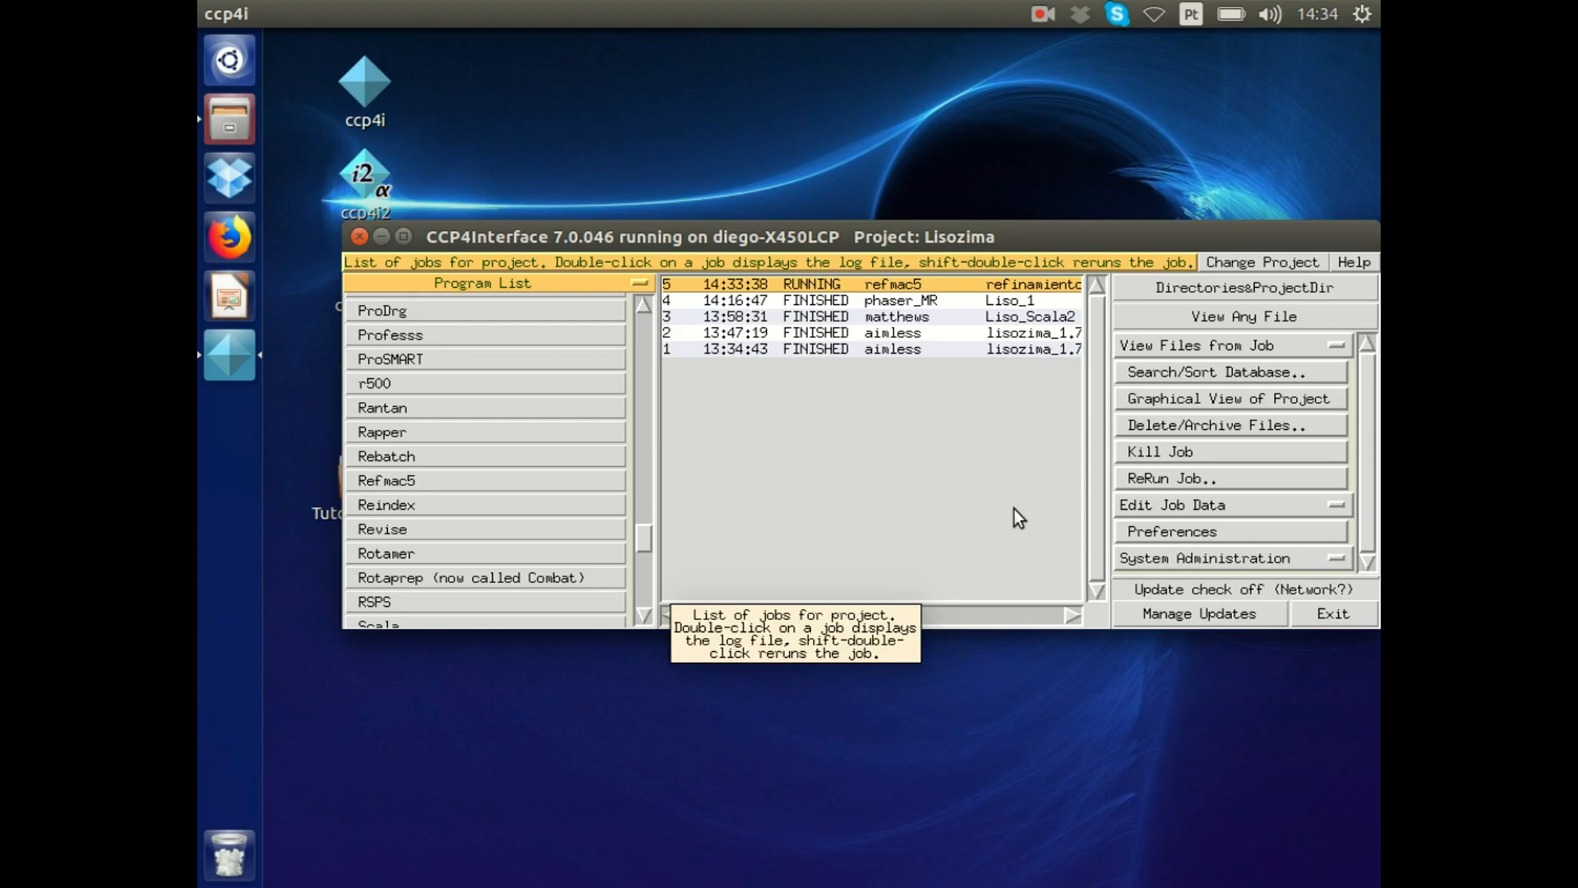
# Open the results of the refinamiento 1 job and load its output structure and electron density into Coot.
pyautogui.doubleClick(840, 283)
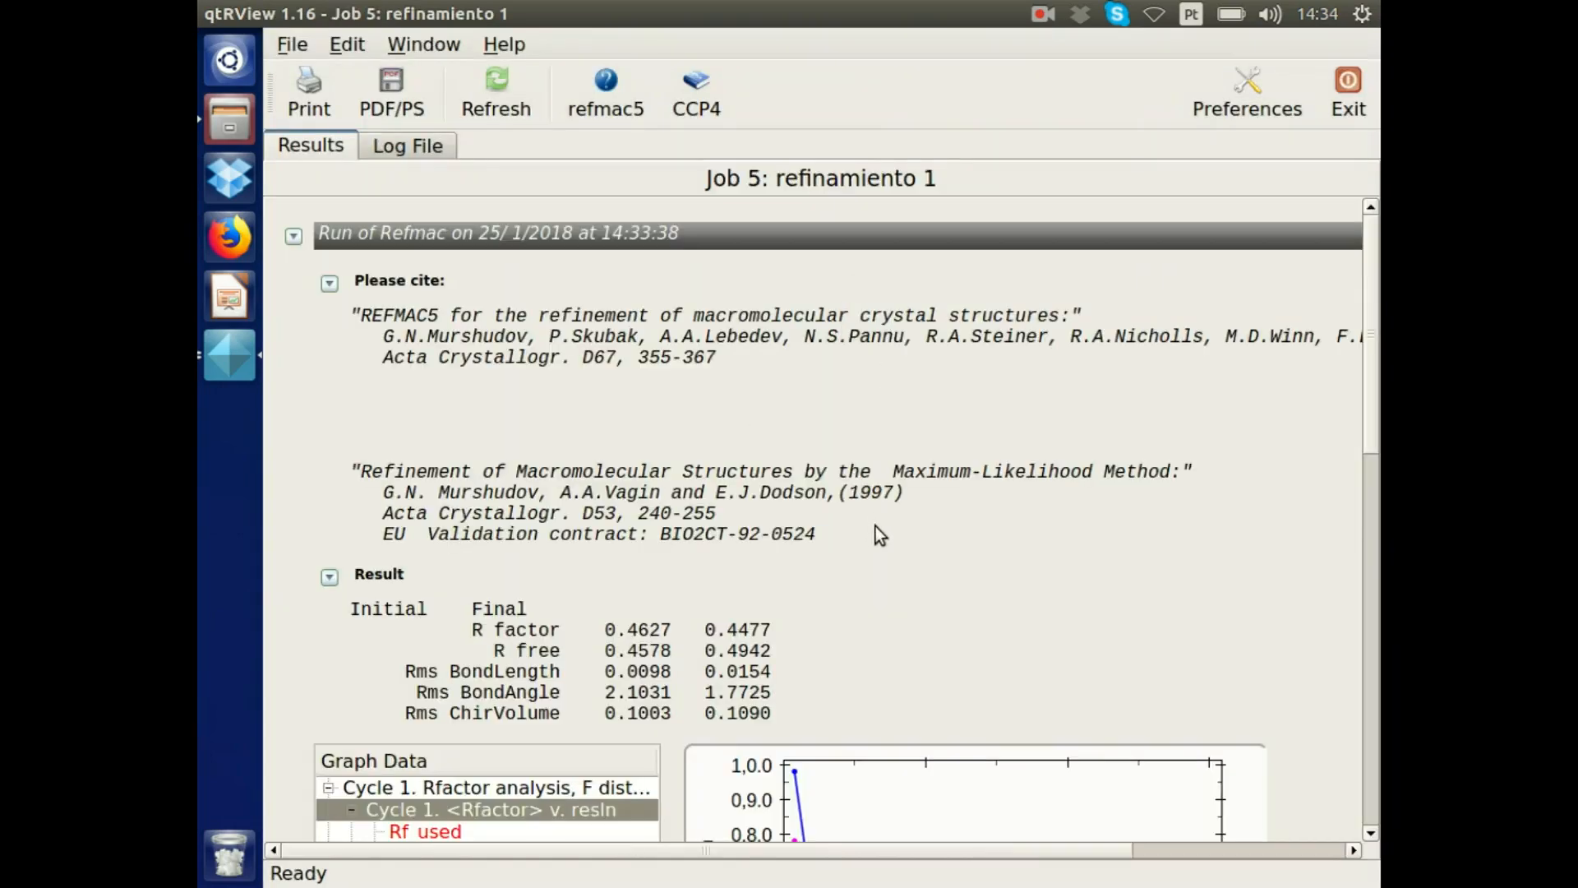
pyautogui.scroll(-10, 876, 528)
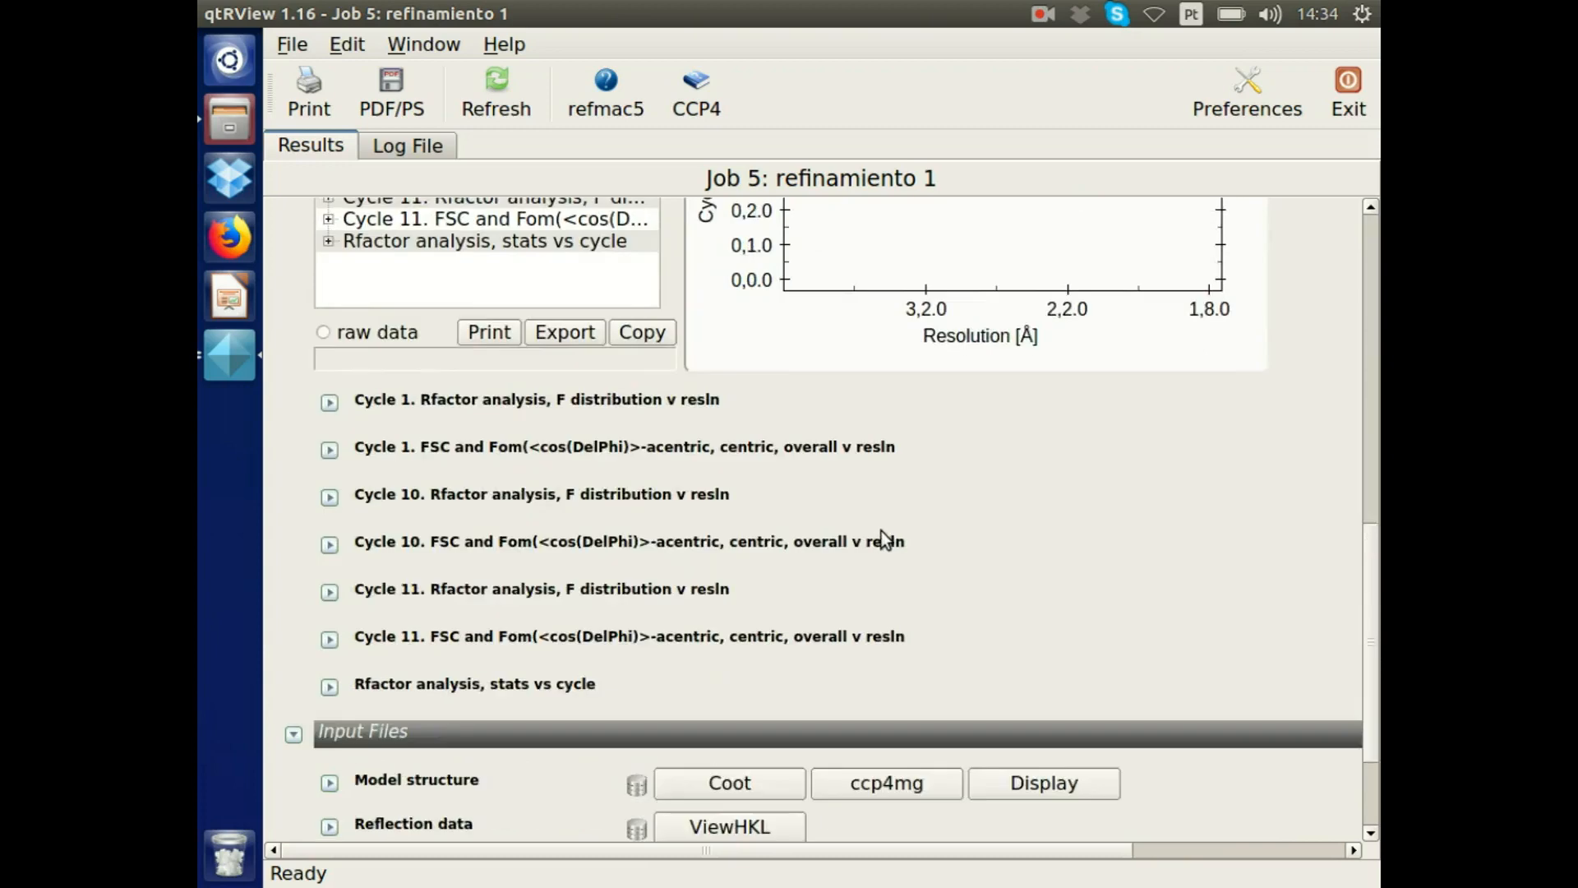
pyautogui.scroll(-2, 881, 532)
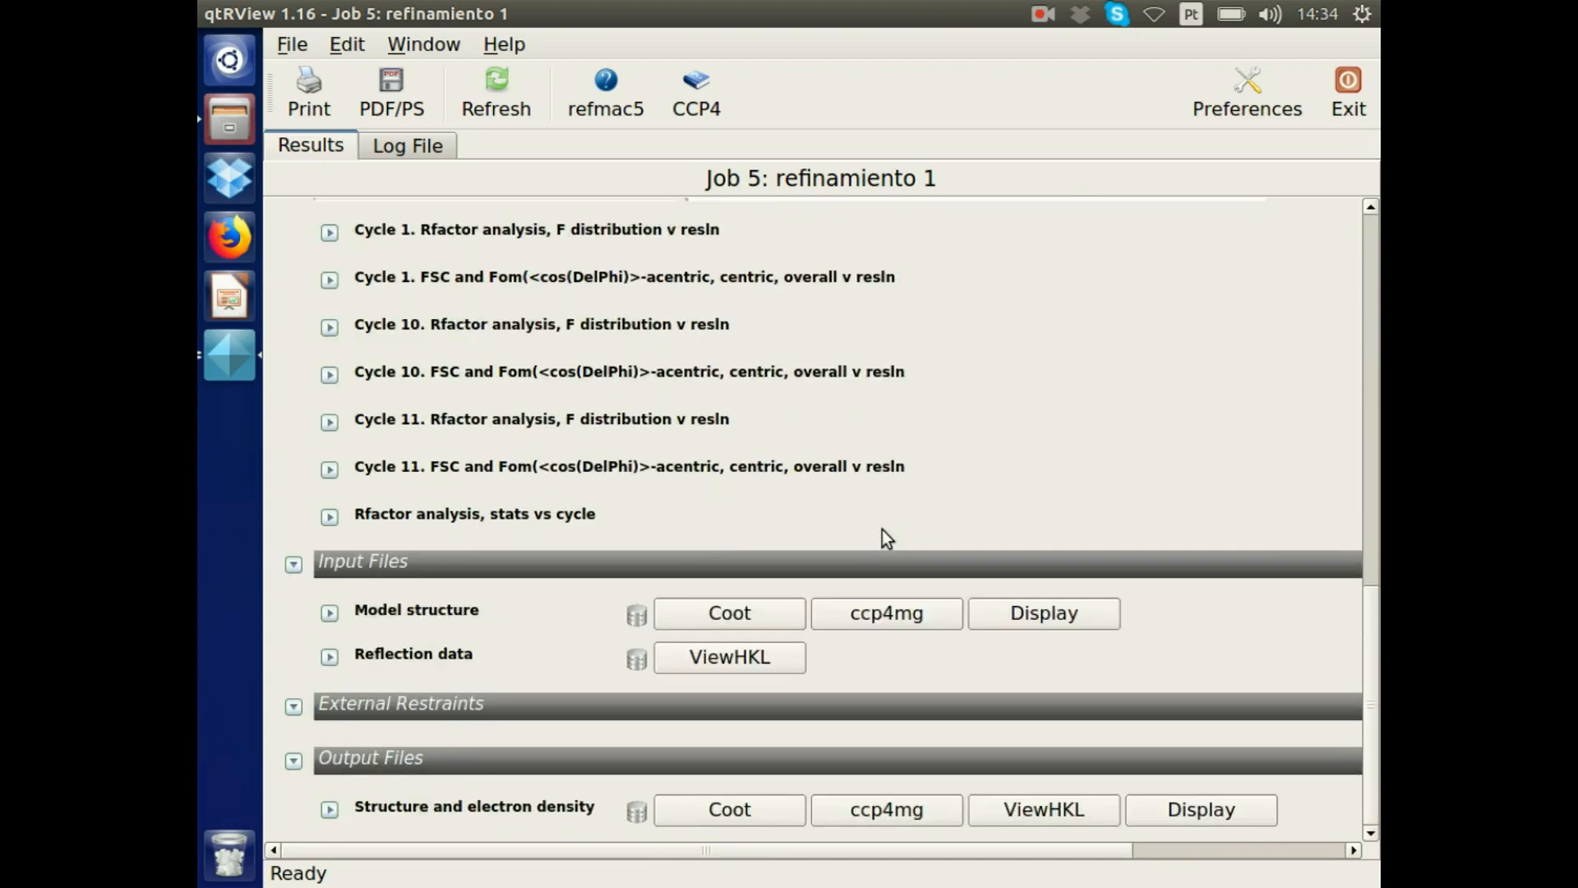
pyautogui.click(750, 816)
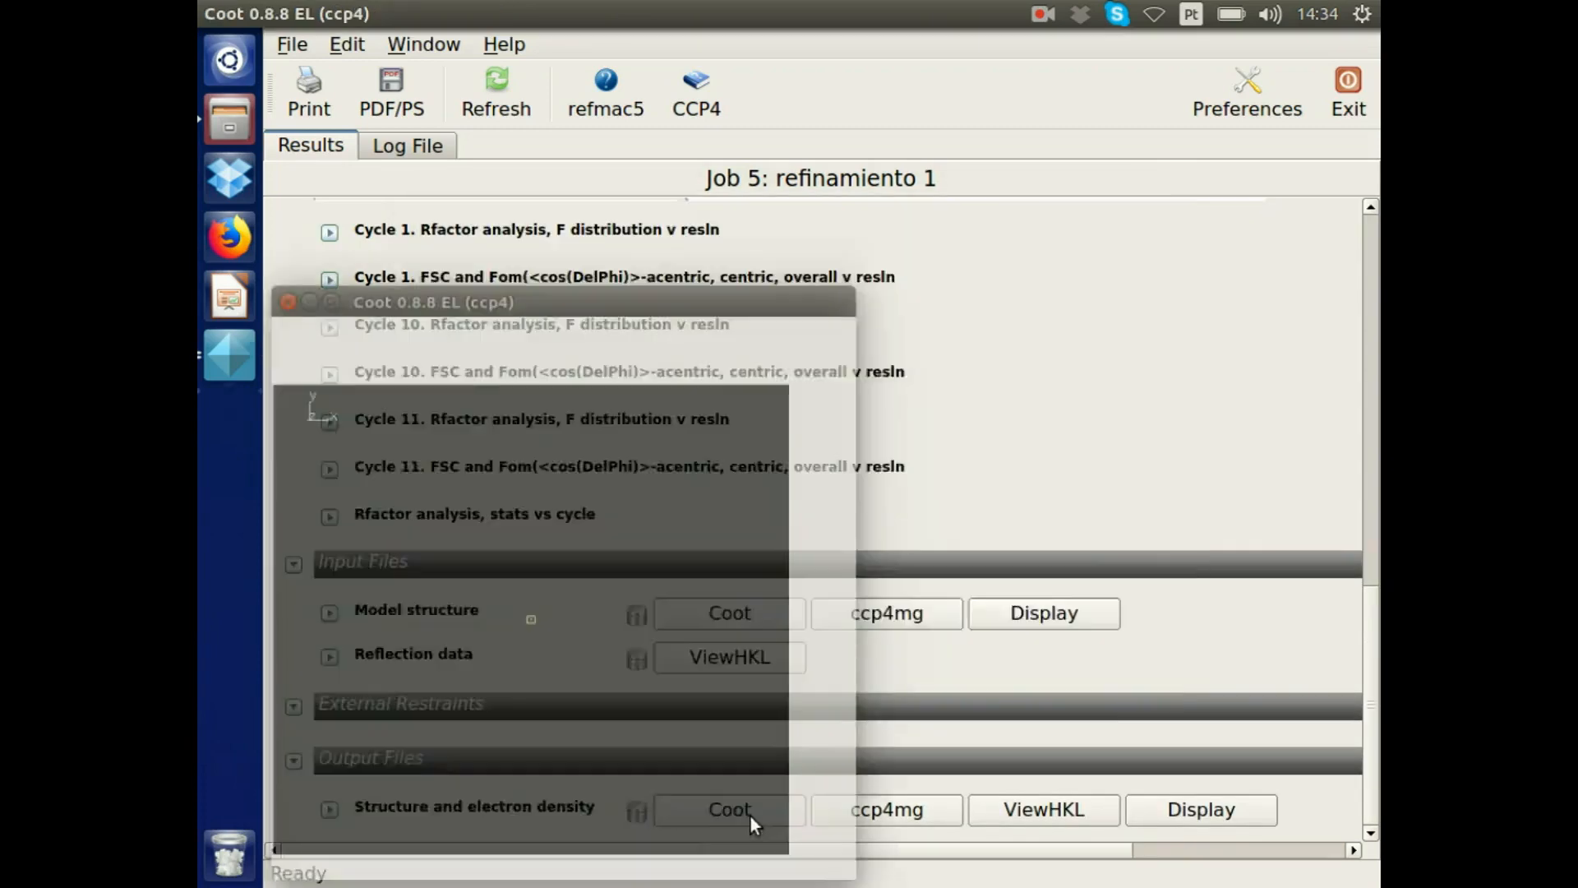
pyautogui.click(836, 580)
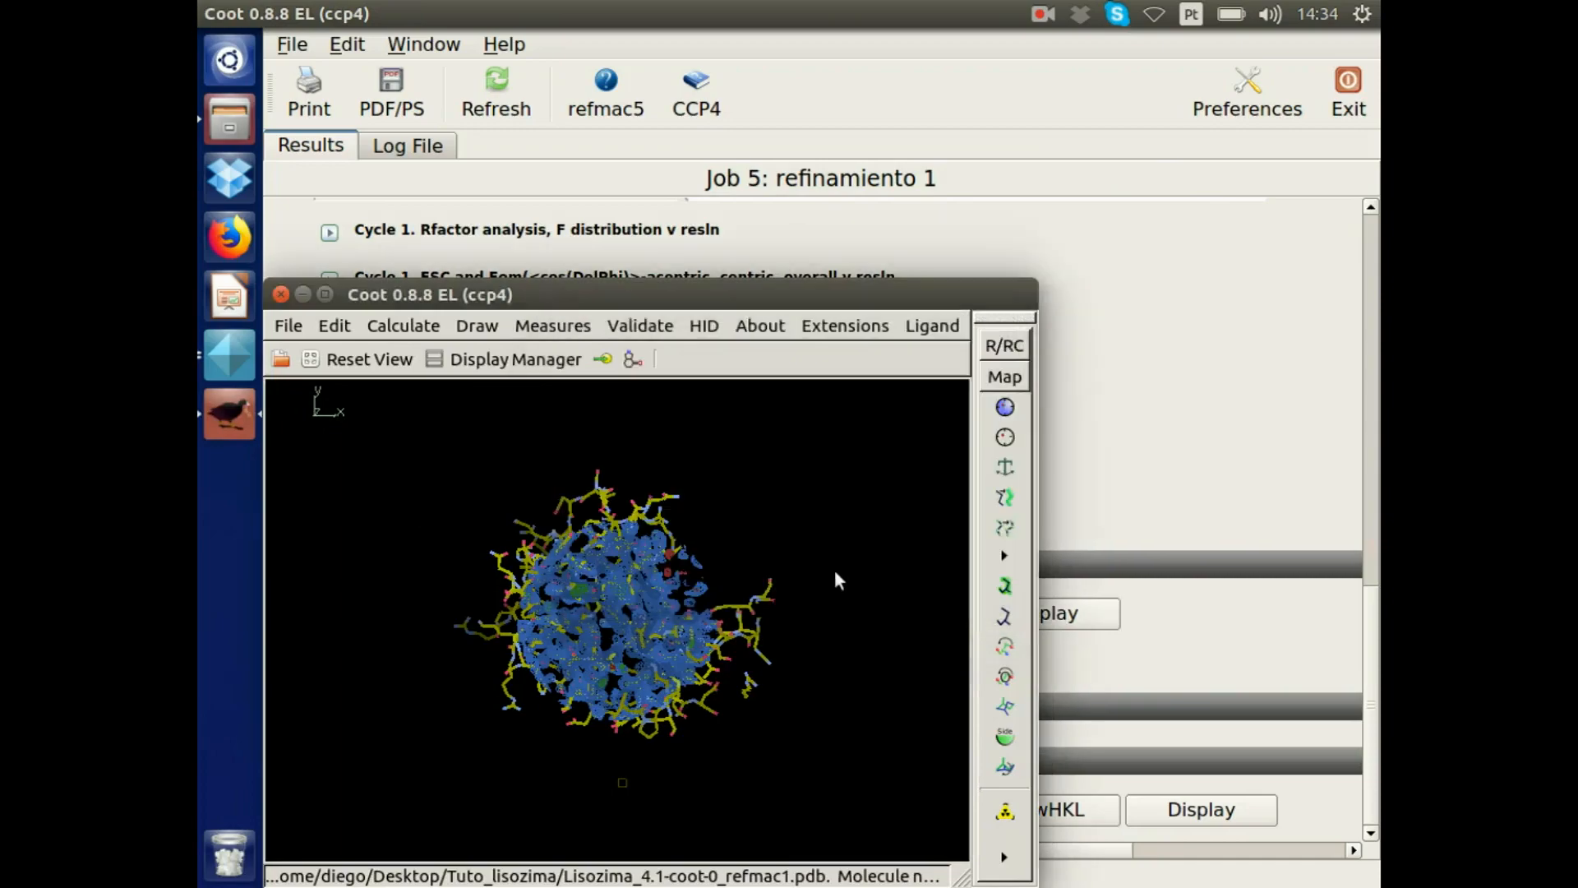
# Maximize the Coot window and set the 2Fo-Fc map contour level to about 1.01 rmsd.
pyautogui.doubleClick(761, 297)
pyautogui.moveTo(798, 566); pyautogui.dragTo(954, 447)
pyautogui.moveTo(954, 447); pyautogui.dragTo(916, 541, button='right')
pyautogui.moveTo(916, 541); pyautogui.dragTo(827, 643)
pyautogui.scroll(-8, 836, 628)
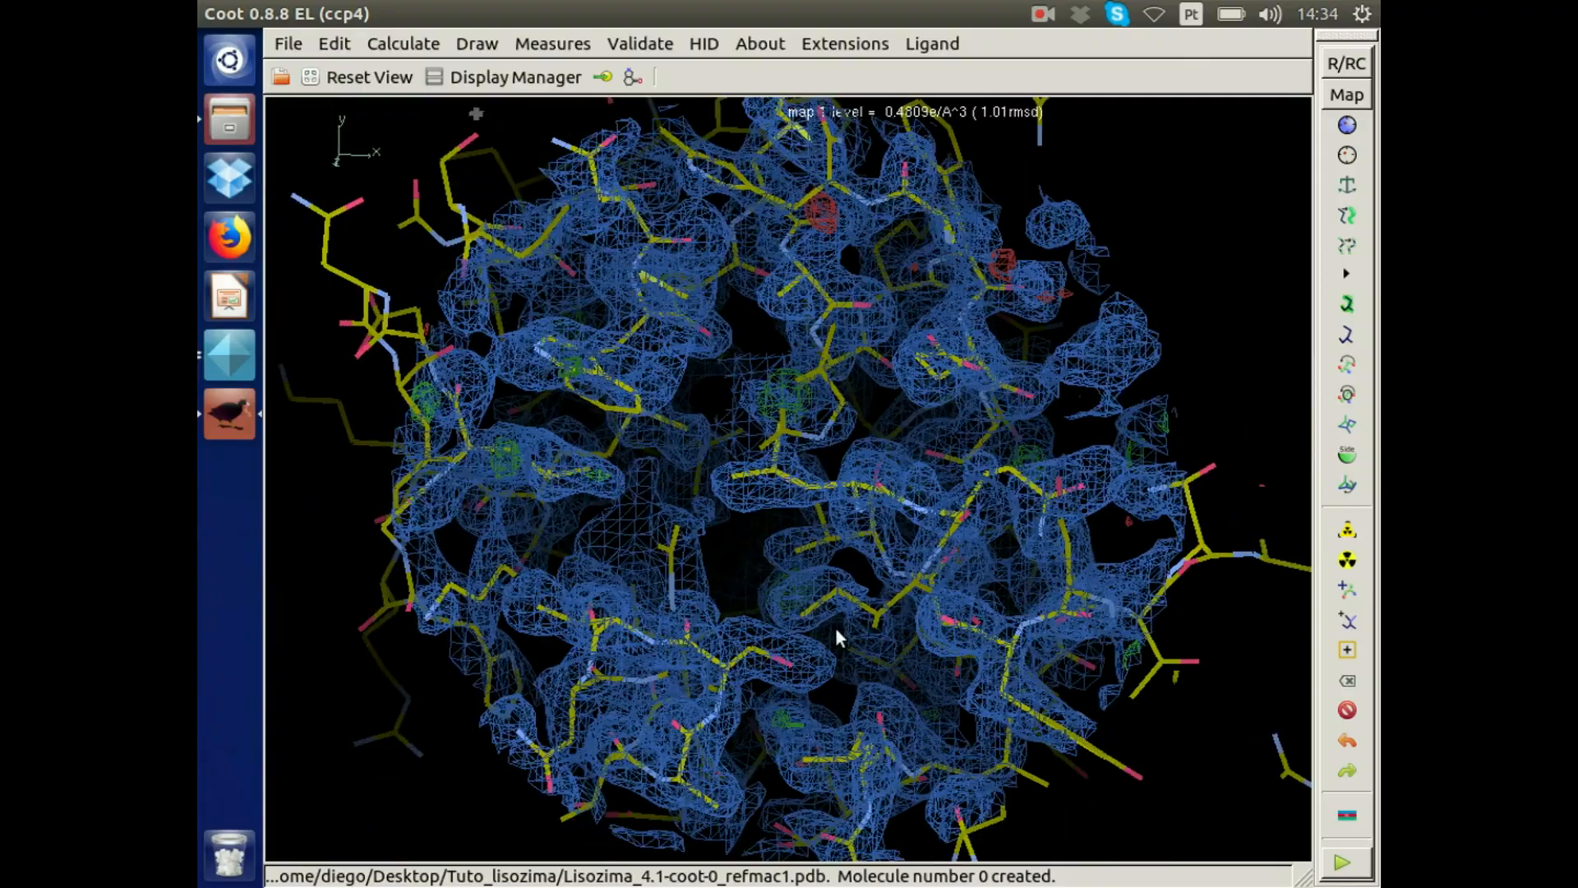
# Check the occupancy and temperature factor of chloride ion A/200 in the residue info.
pyautogui.moveTo(814, 622); pyautogui.dragTo(742, 428)
pyautogui.moveTo(742, 427); pyautogui.dragTo(723, 510, button='right')
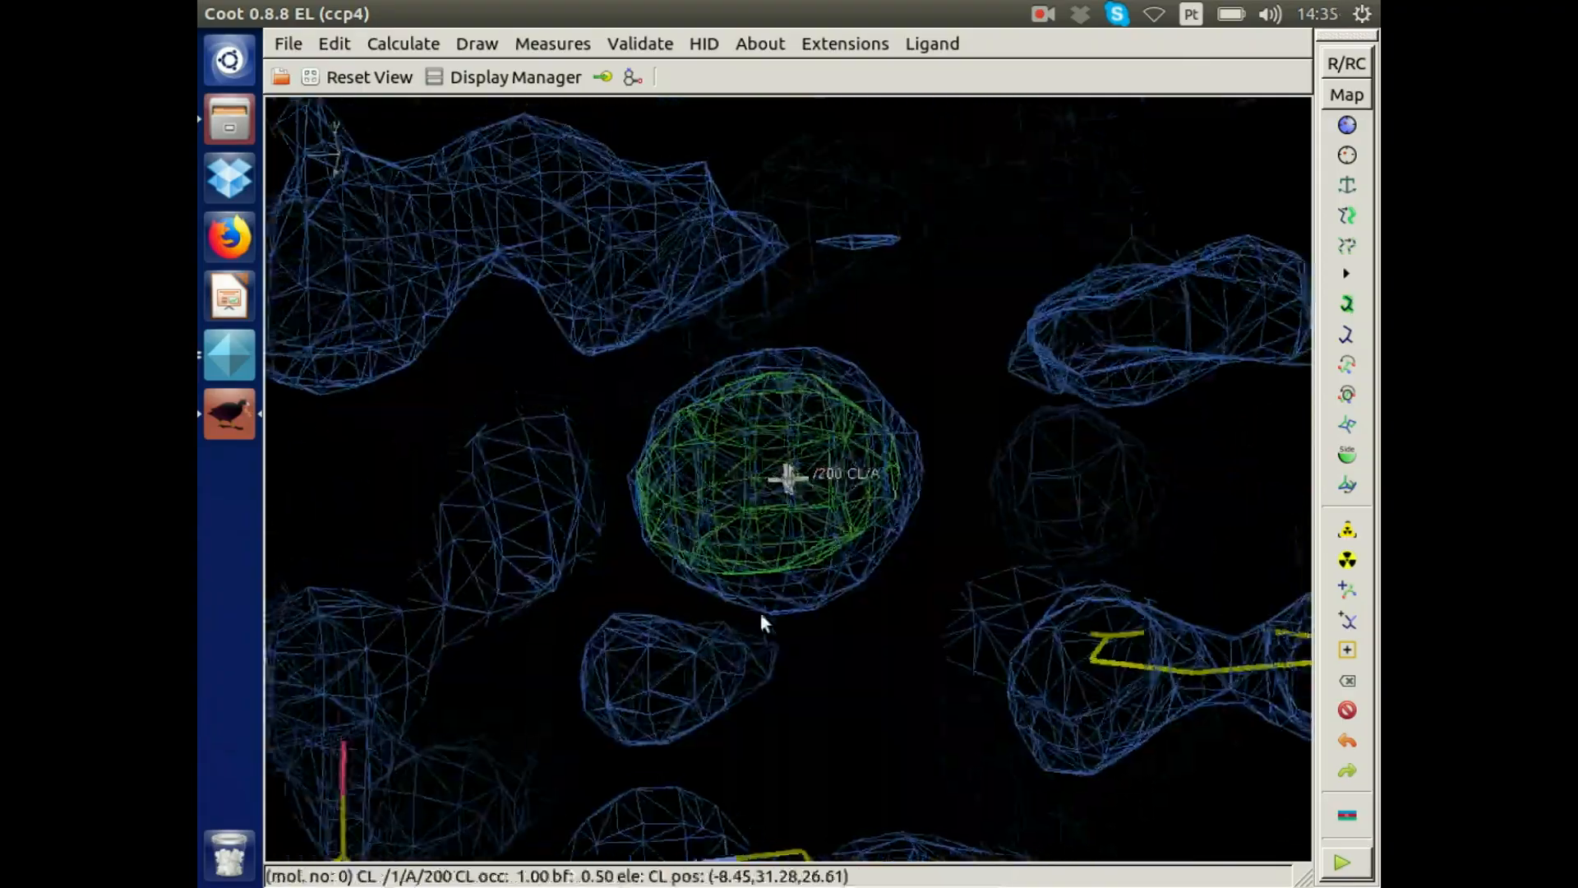
pyautogui.moveTo(758, 609); pyautogui.dragTo(776, 514, button='right')
pyautogui.moveTo(772, 423); pyautogui.dragTo(824, 484, button='right')
pyautogui.click(566, 45)
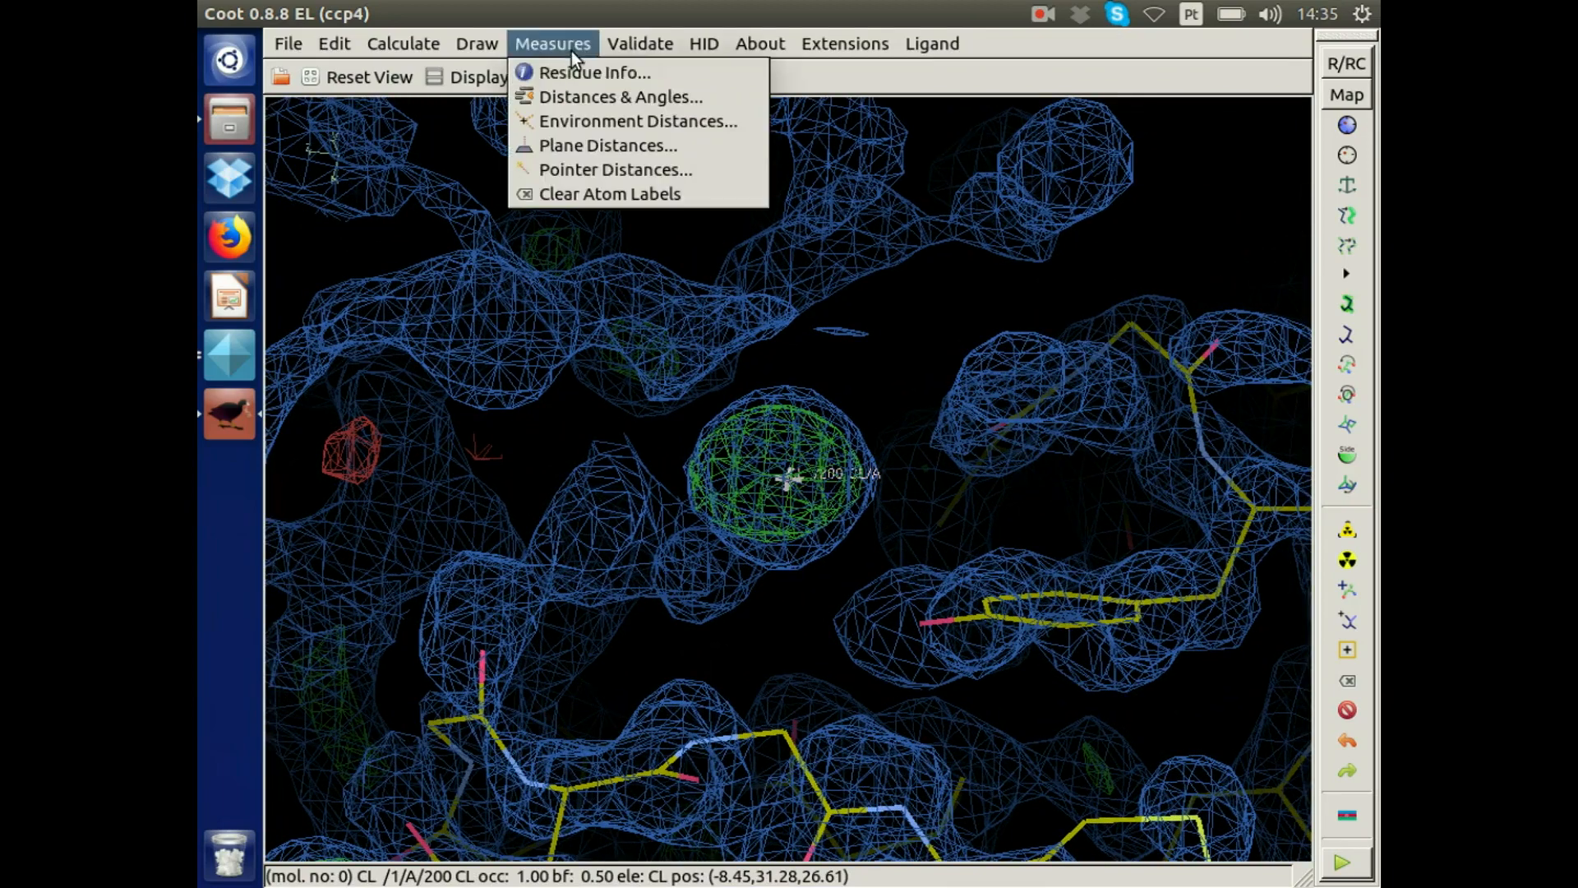
pyautogui.click(573, 74)
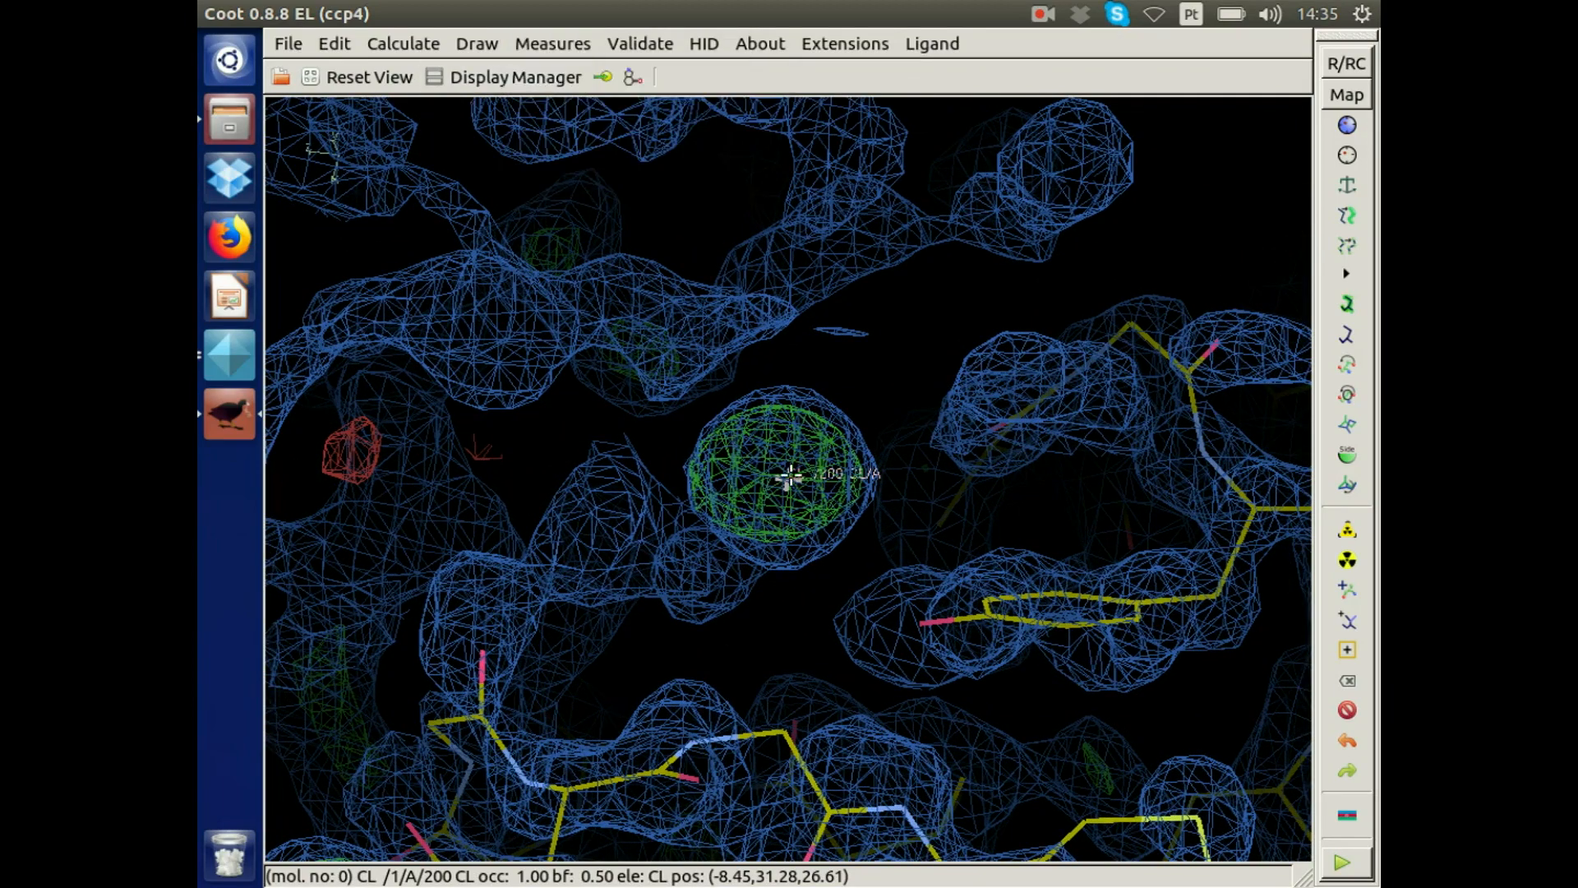
pyautogui.click(789, 477)
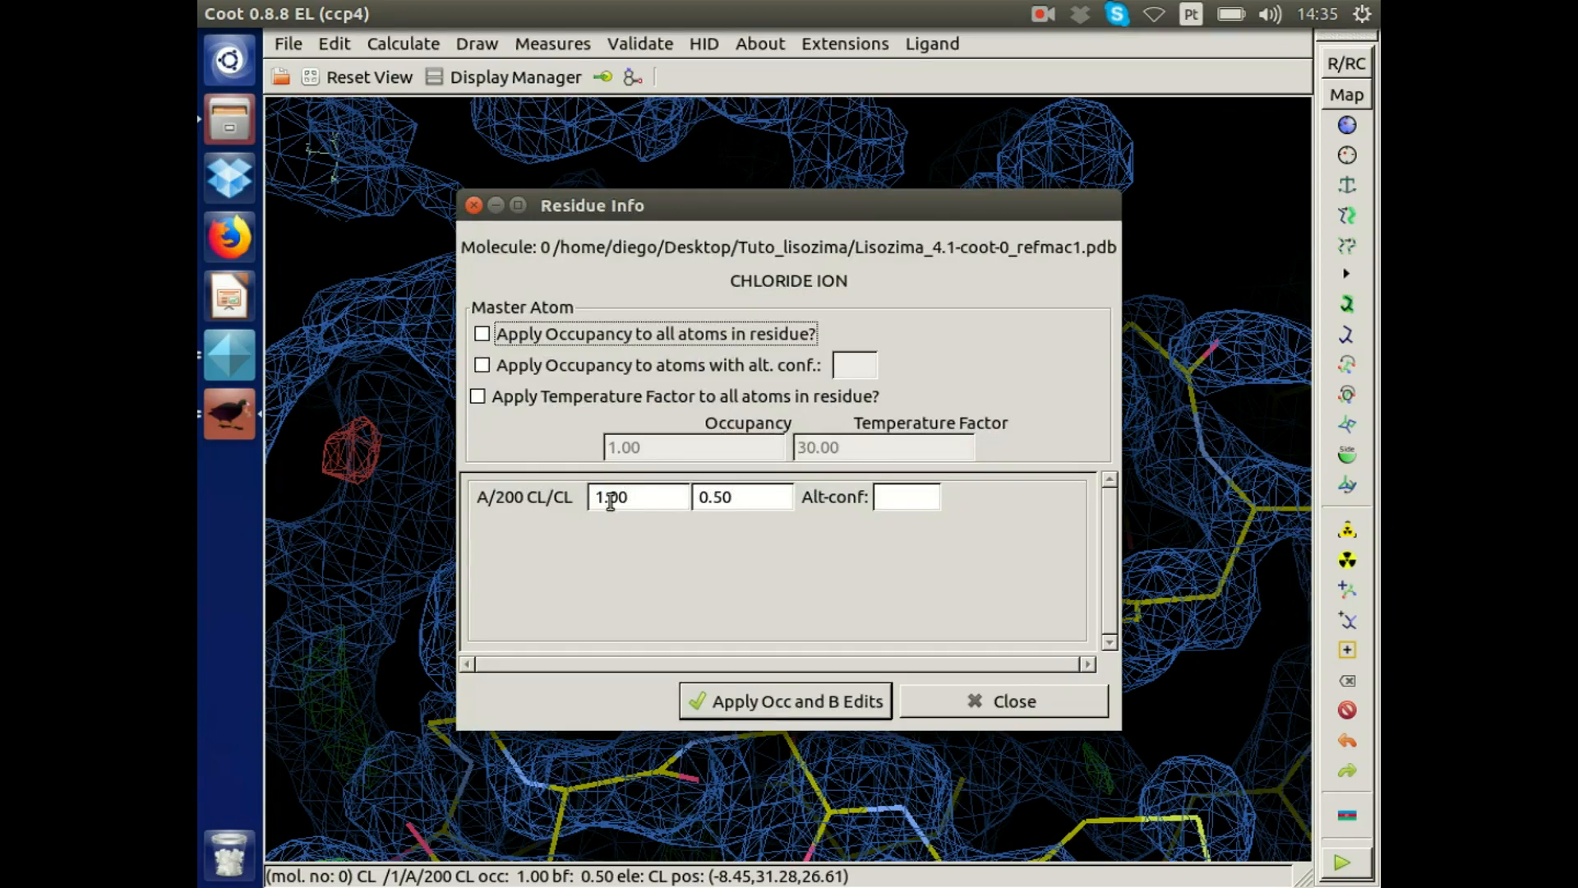
pyautogui.click(990, 703)
# Examine the density around chloride ions A/200 and A/201 and the Arg 5 side chain.
pyautogui.moveTo(826, 536); pyautogui.dragTo(853, 475)
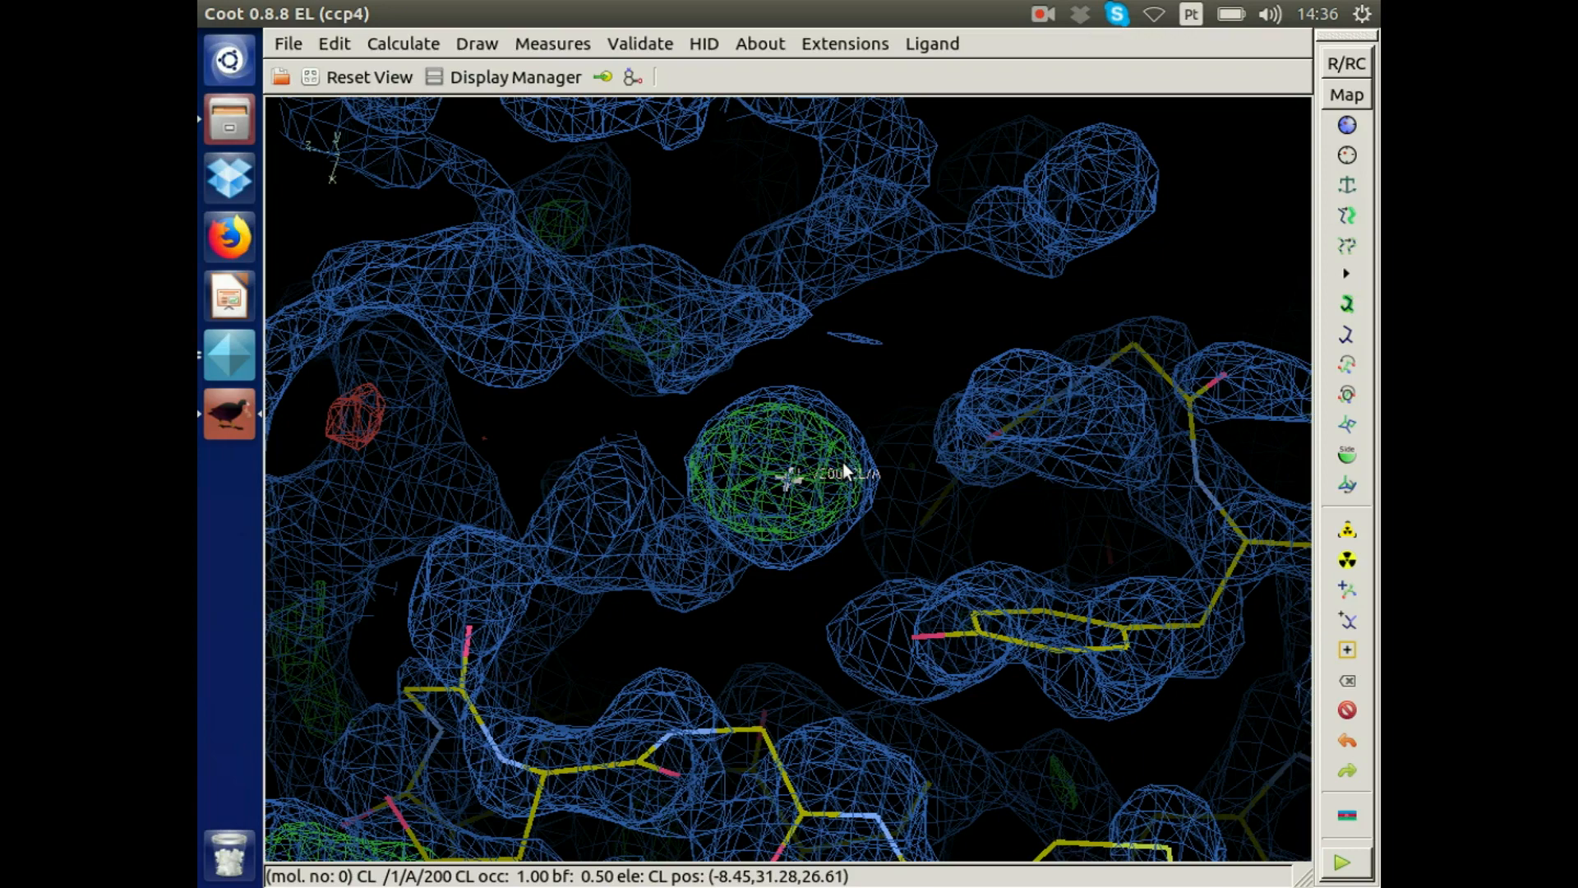
pyautogui.click(1347, 710)
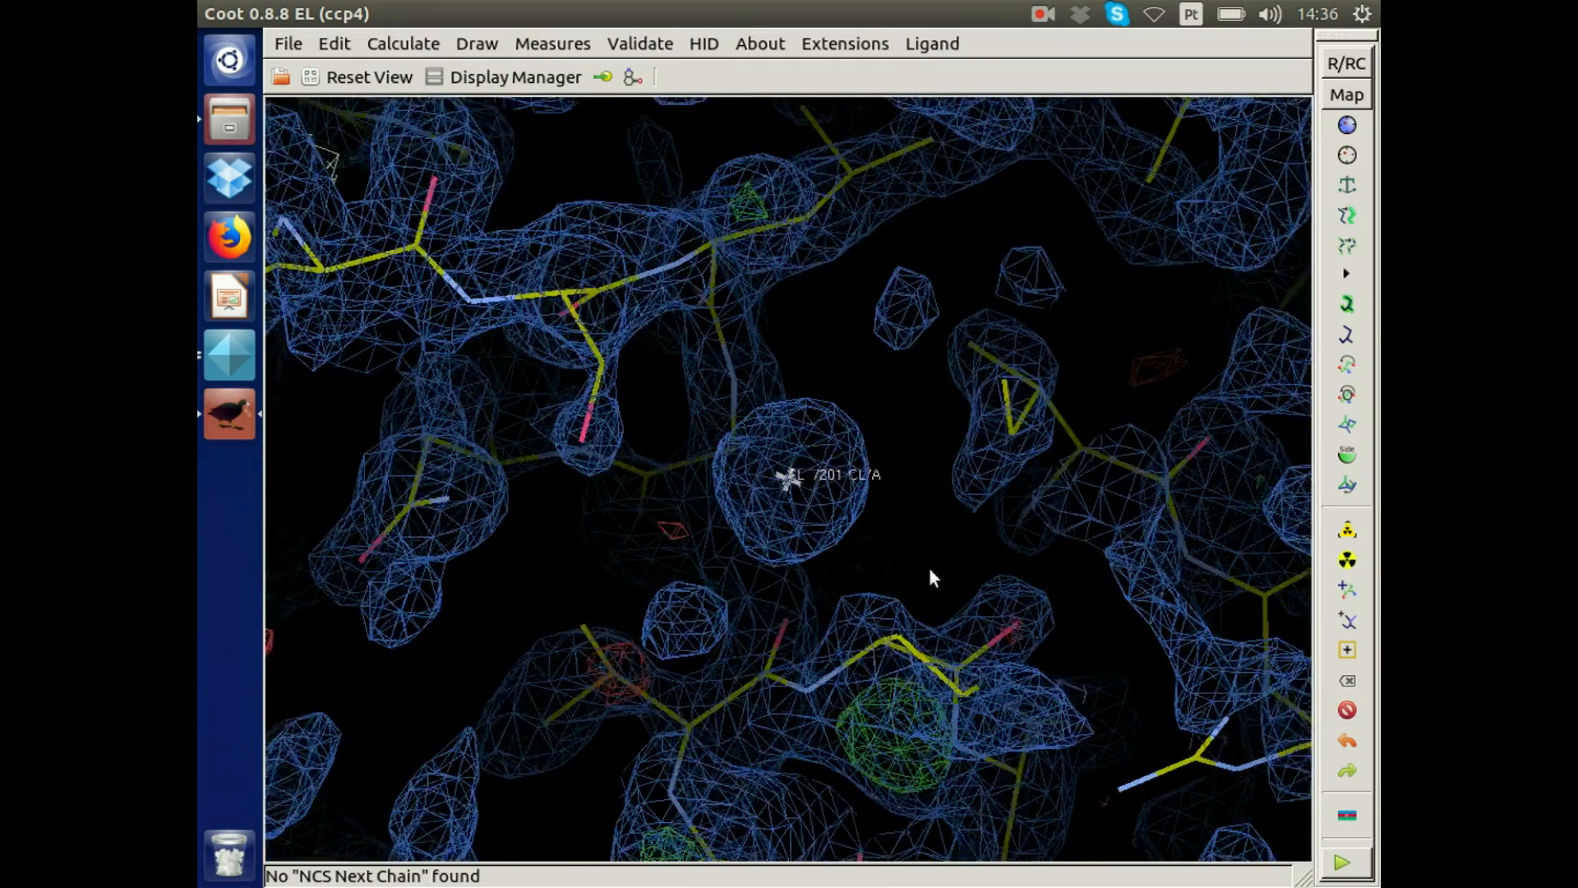
pyautogui.moveTo(930, 570); pyautogui.dragTo(779, 515)
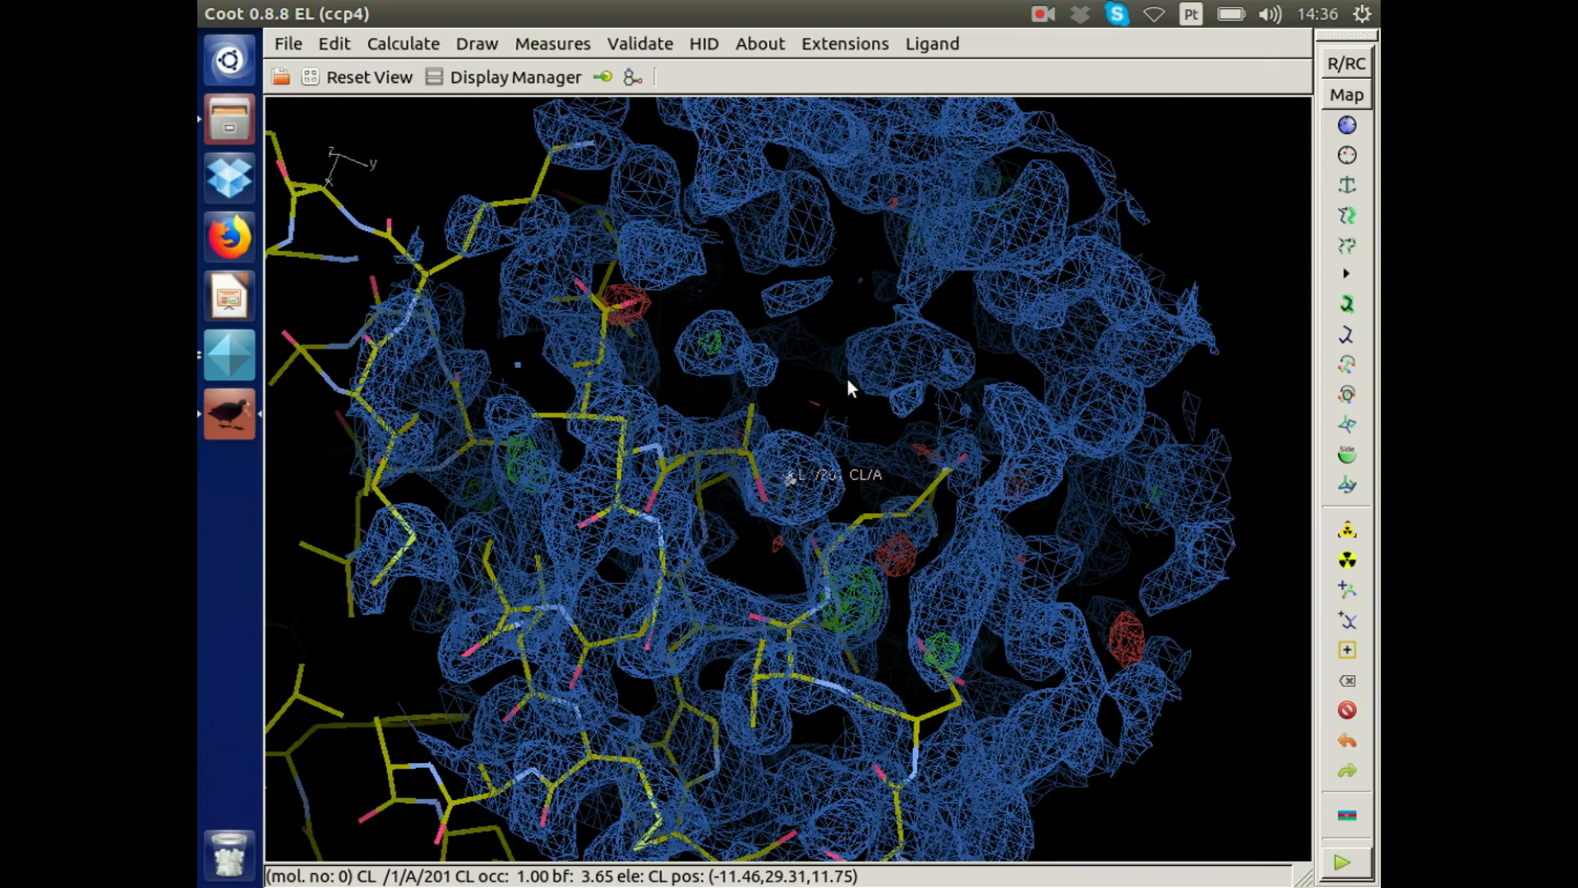
pyautogui.moveTo(842, 377); pyautogui.dragTo(683, 380)
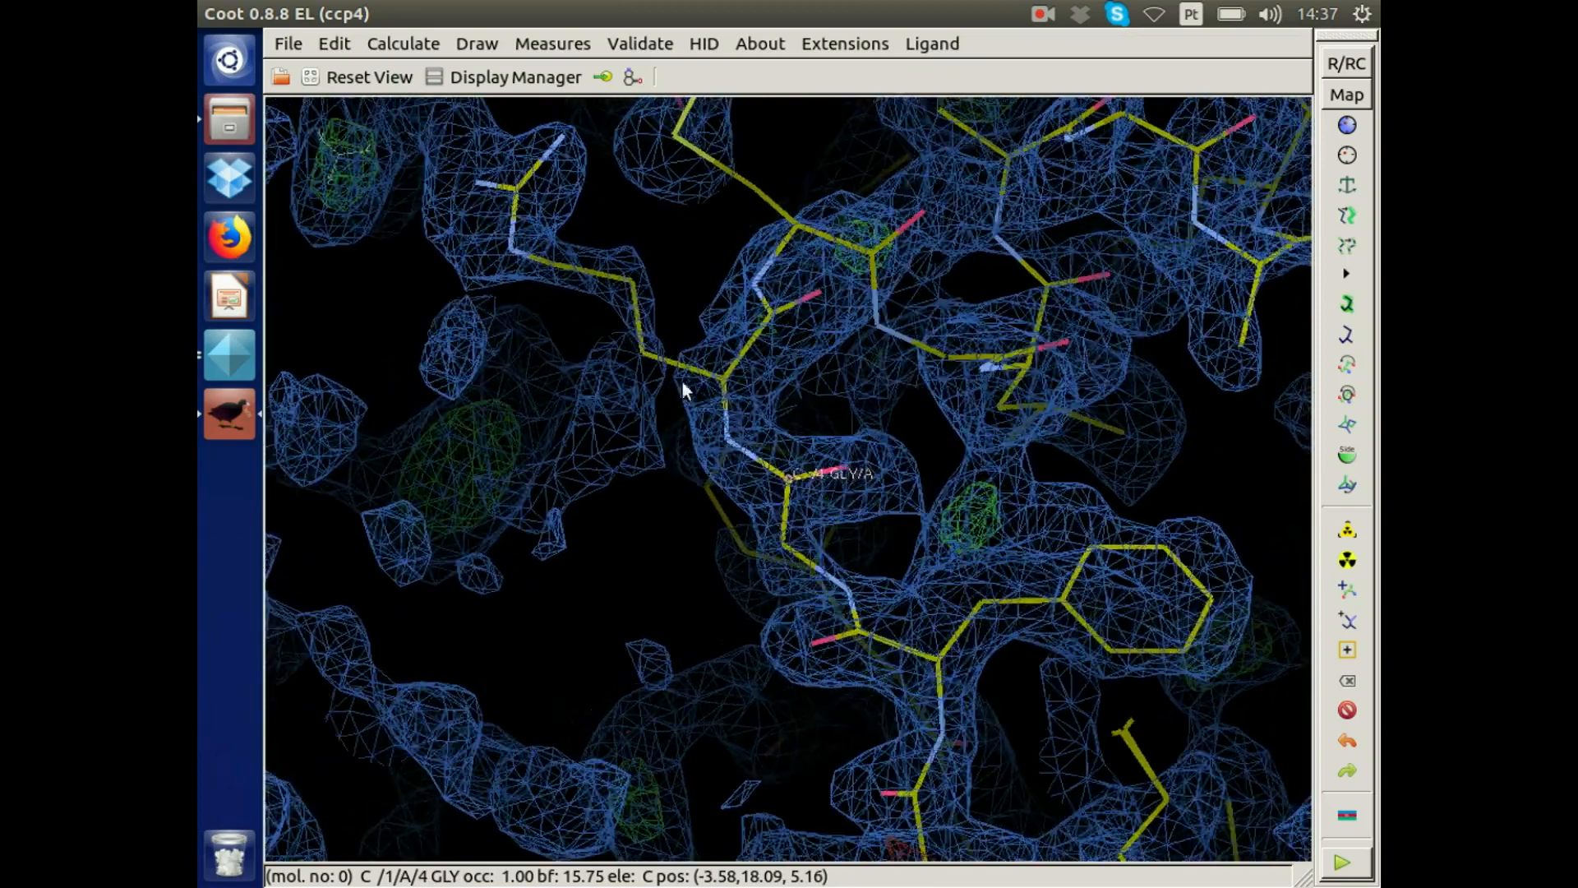
pyautogui.middleClick(627, 277)
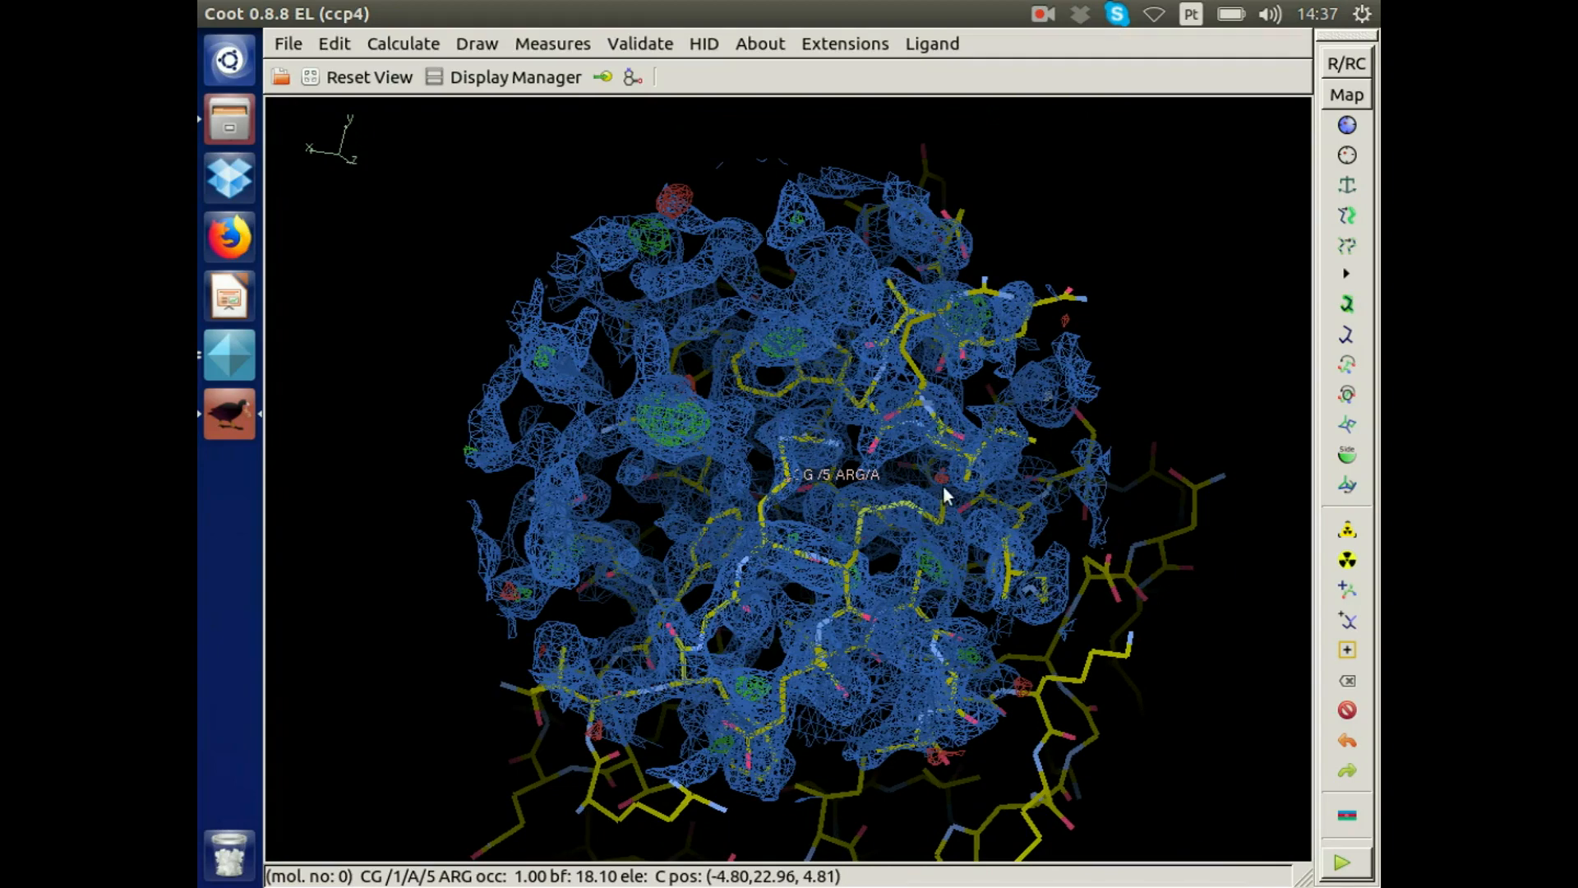
# Turn on the display of symmetry-related molecules around the refined model.
pyautogui.click(482, 51)
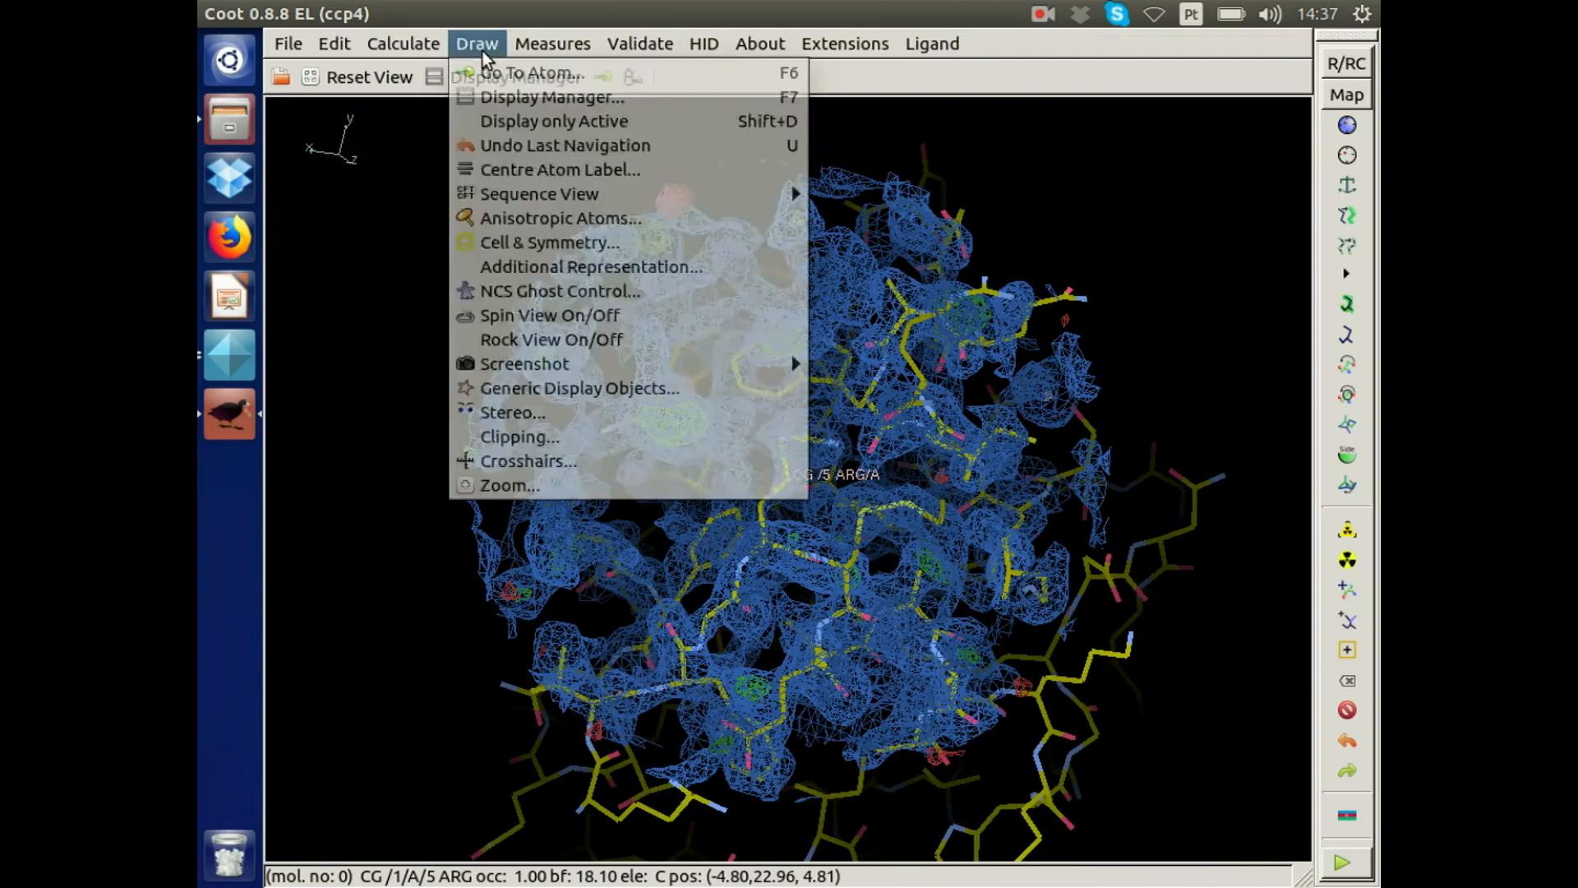
pyautogui.click(526, 244)
pyautogui.click(317, 422)
pyautogui.moveTo(378, 306); pyautogui.dragTo(444, 212)
pyautogui.click(433, 403)
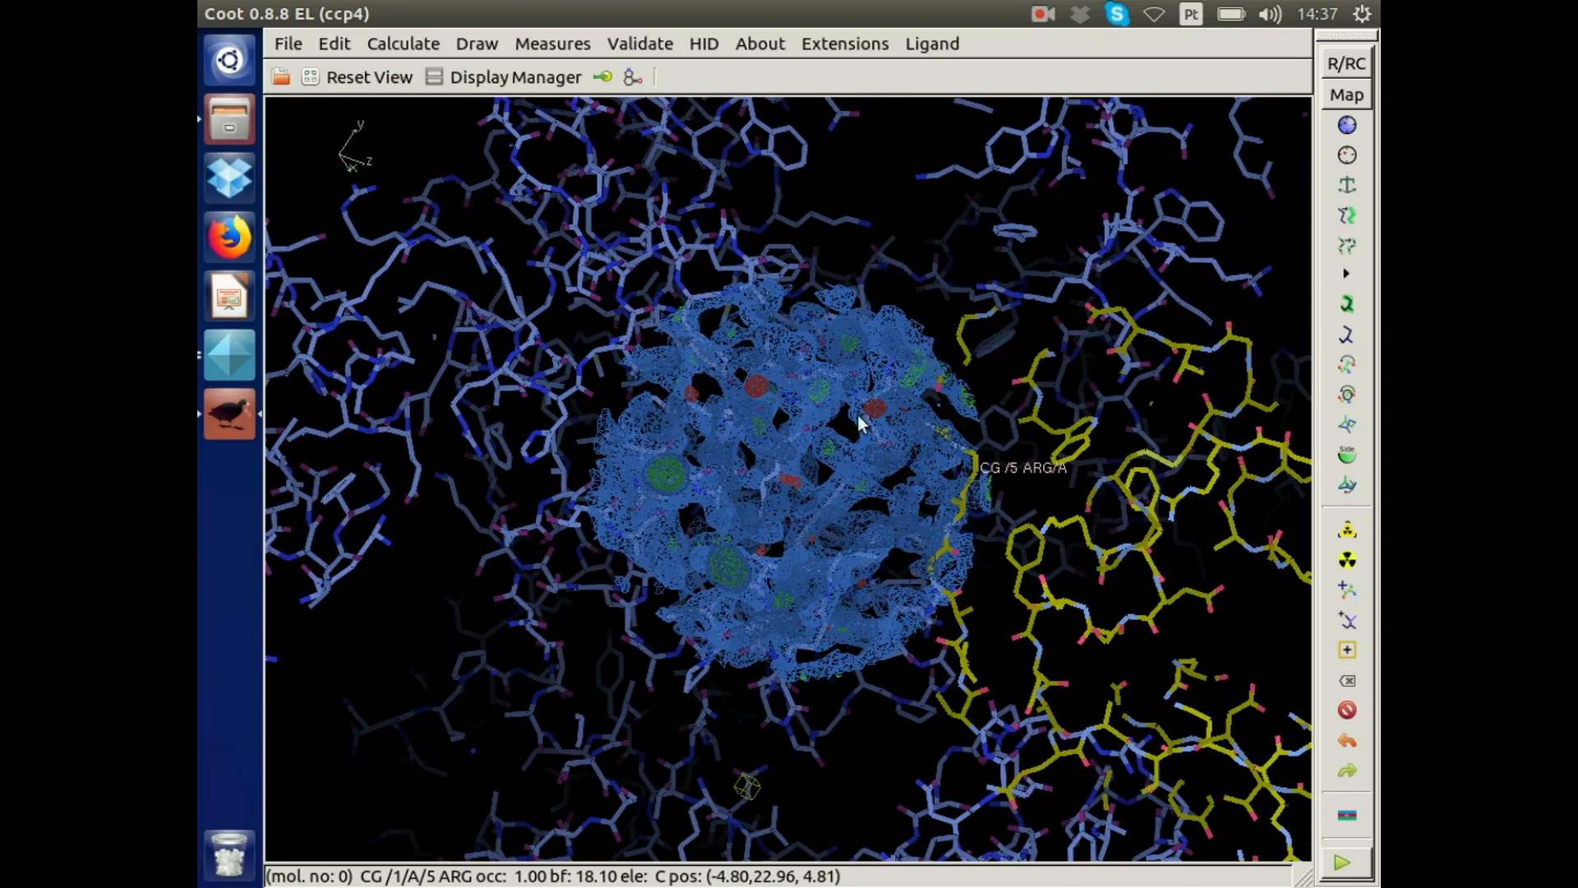
# Examine the crystal packing of the symmetry-related molecules around the lysozyme model from several angles and distances.
pyautogui.moveTo(857, 415); pyautogui.dragTo(937, 308)
pyautogui.moveTo(937, 308); pyautogui.dragTo(940, 475, button='right')
pyautogui.moveTo(941, 475); pyautogui.dragTo(812, 396)
pyautogui.moveTo(813, 395); pyautogui.dragTo(984, 417, button='right')
pyautogui.moveTo(985, 416); pyautogui.dragTo(966, 618)
pyautogui.middleClick(966, 611)
pyautogui.moveTo(815, 399); pyautogui.dragTo(869, 516, button='right')
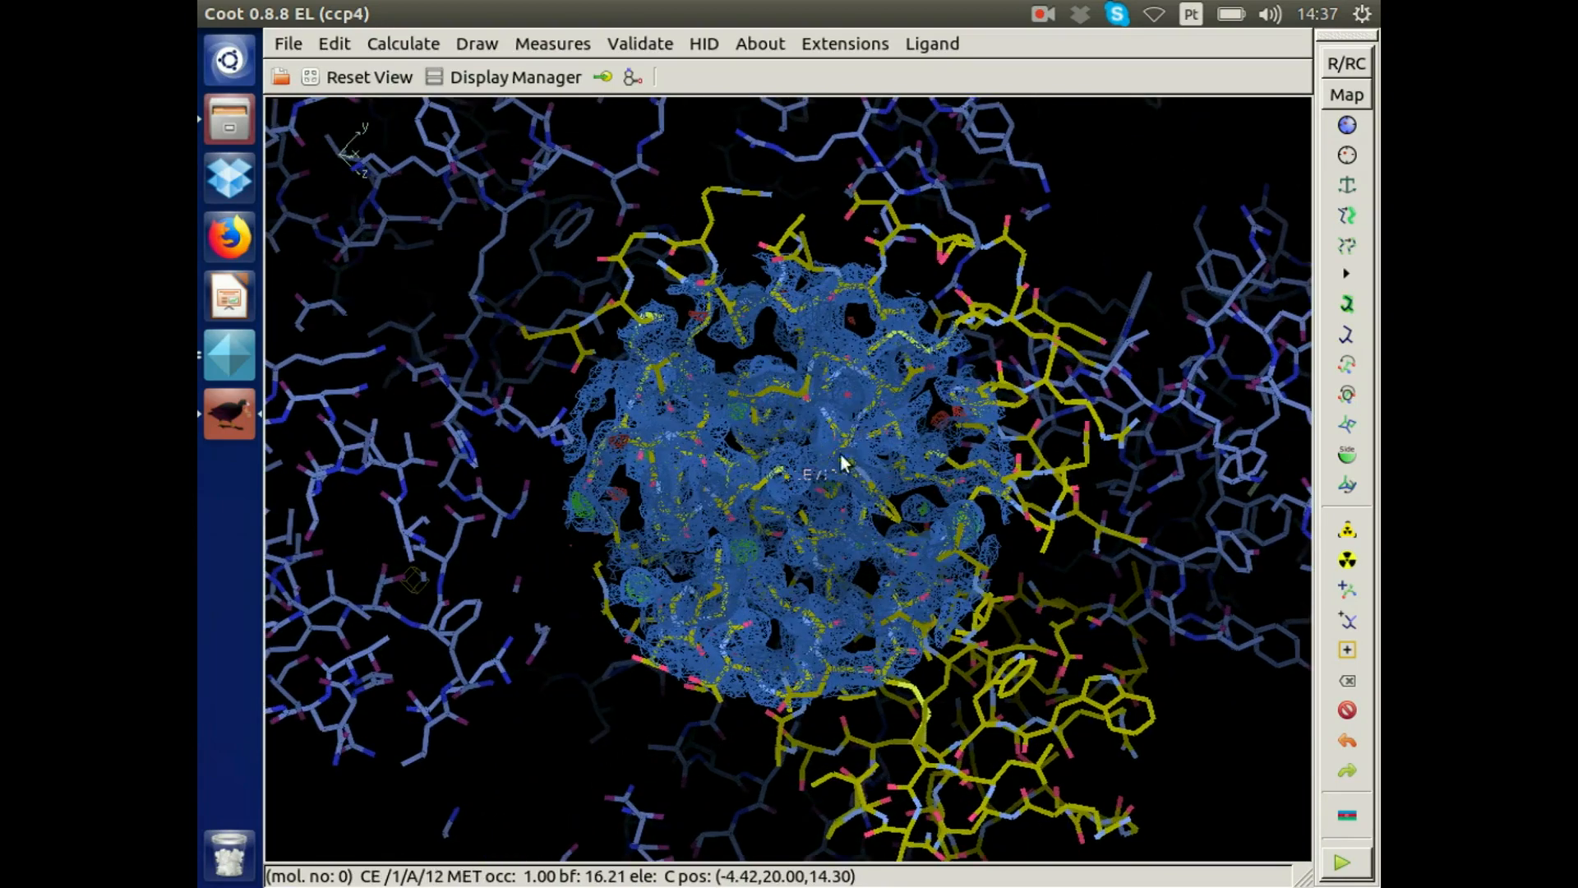
pyautogui.moveTo(850, 451); pyautogui.dragTo(754, 215, button='right')
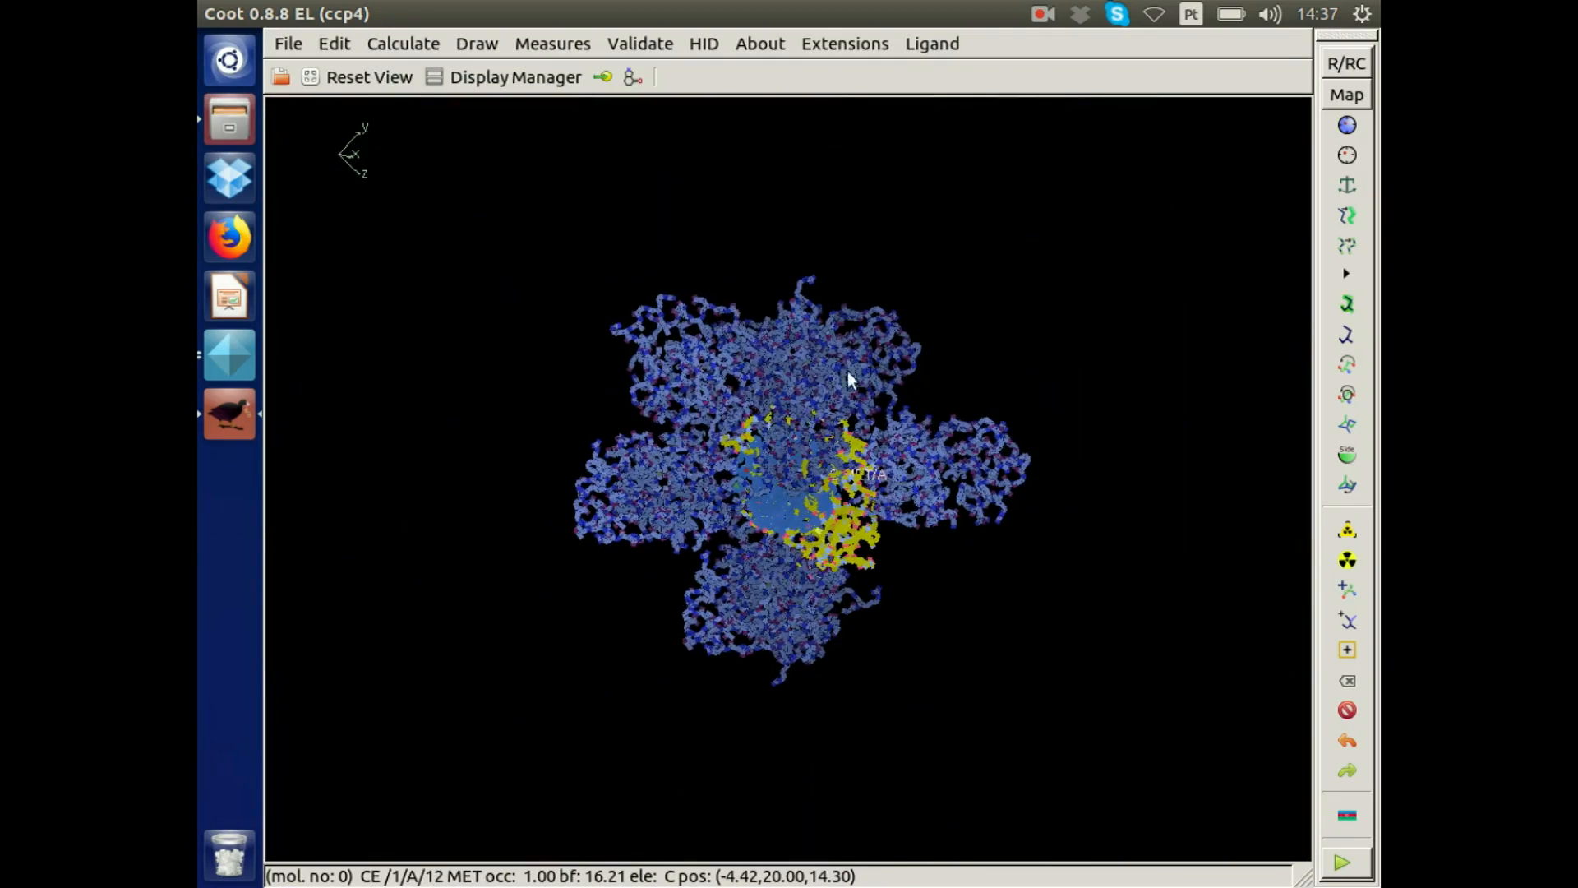
pyautogui.moveTo(942, 452); pyautogui.dragTo(1020, 485)
pyautogui.moveTo(1019, 485); pyautogui.dragTo(797, 362, button='right')
pyautogui.moveTo(799, 363); pyautogui.dragTo(925, 398)
pyautogui.moveTo(925, 398); pyautogui.dragTo(847, 235, button='right')
pyautogui.moveTo(895, 471); pyautogui.dragTo(936, 442)
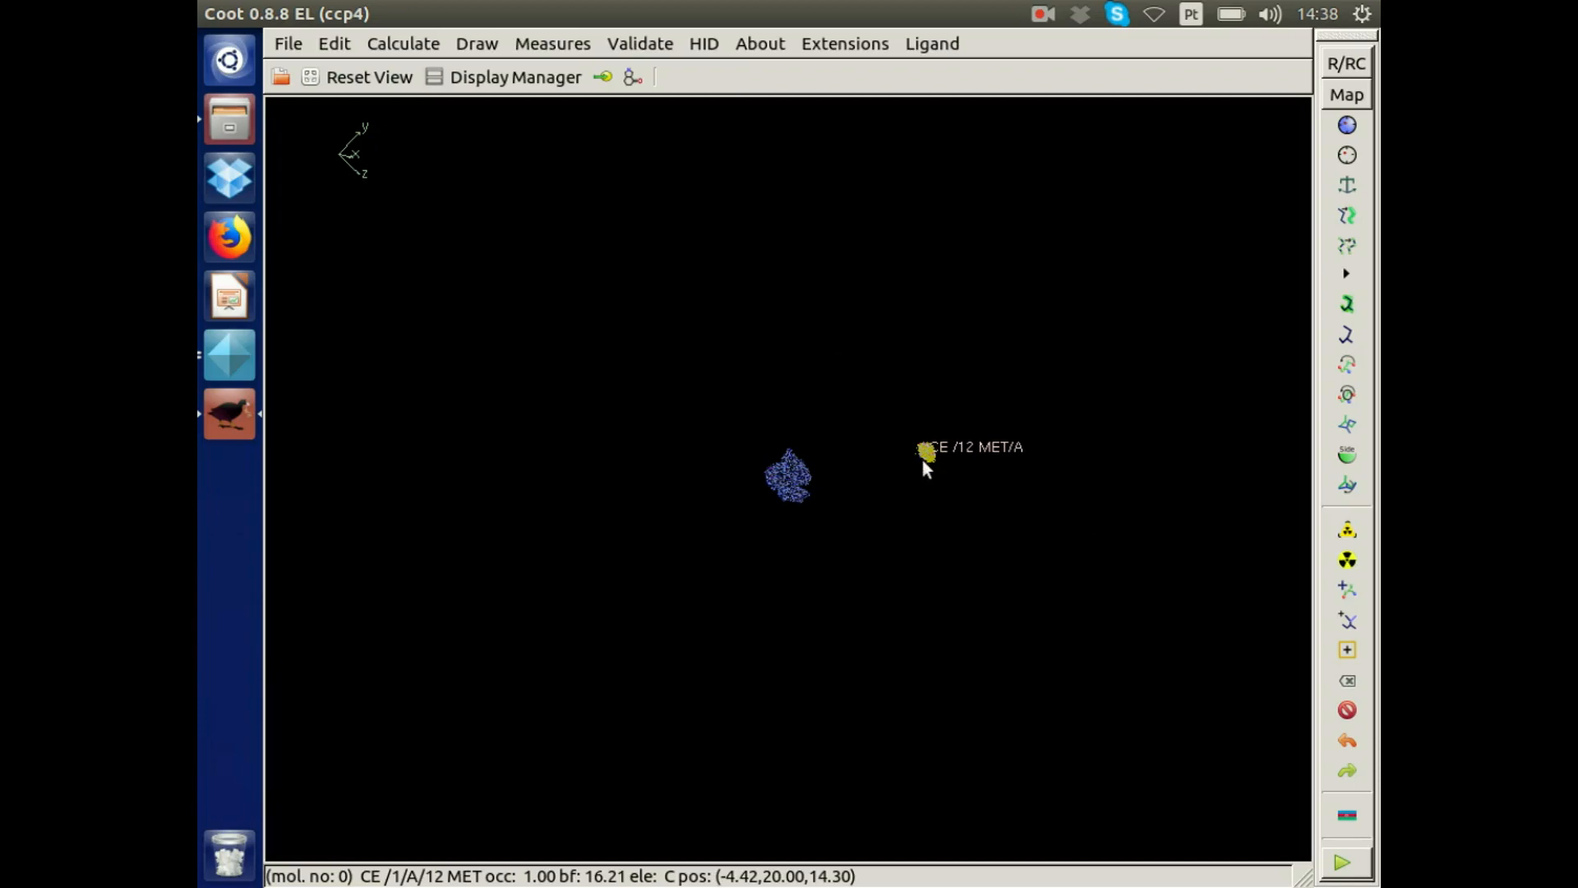
# Recentre on the lysozyme model at Ile 58 of chain A and examine the surrounding density.
pyautogui.middleClick(920, 446)
pyautogui.moveTo(909, 438); pyautogui.dragTo(788, 566, button='right')
pyautogui.middleClick(843, 562)
pyautogui.moveTo(900, 497); pyautogui.dragTo(946, 637, button='right')
pyautogui.moveTo(946, 637); pyautogui.dragTo(859, 440)
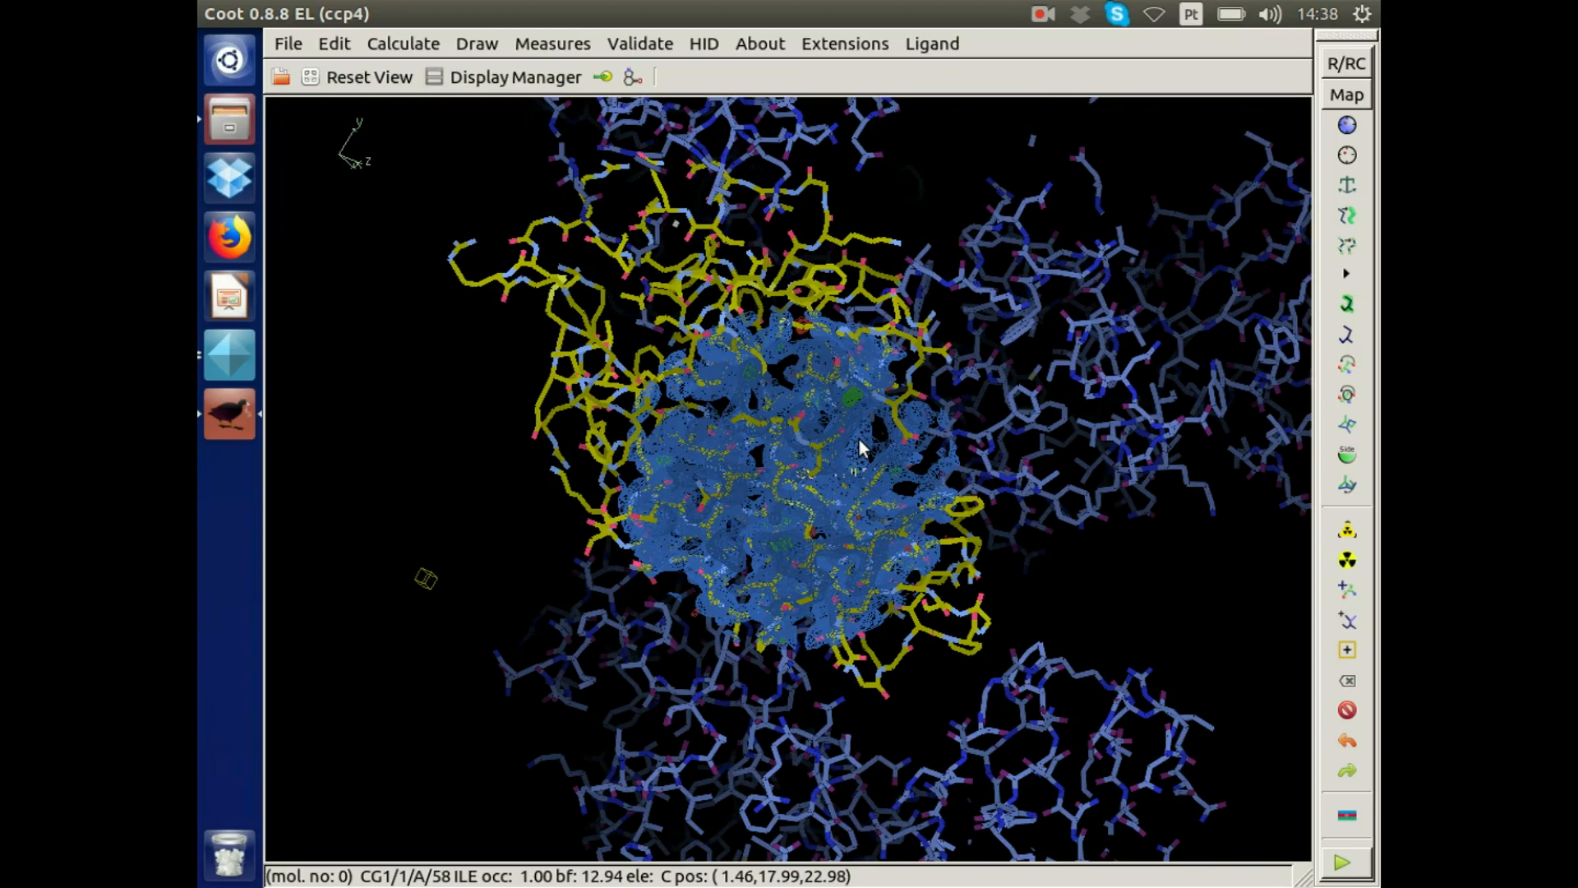
pyautogui.moveTo(859, 440); pyautogui.dragTo(871, 481, button='right')
pyautogui.moveTo(872, 481); pyautogui.dragTo(880, 363)
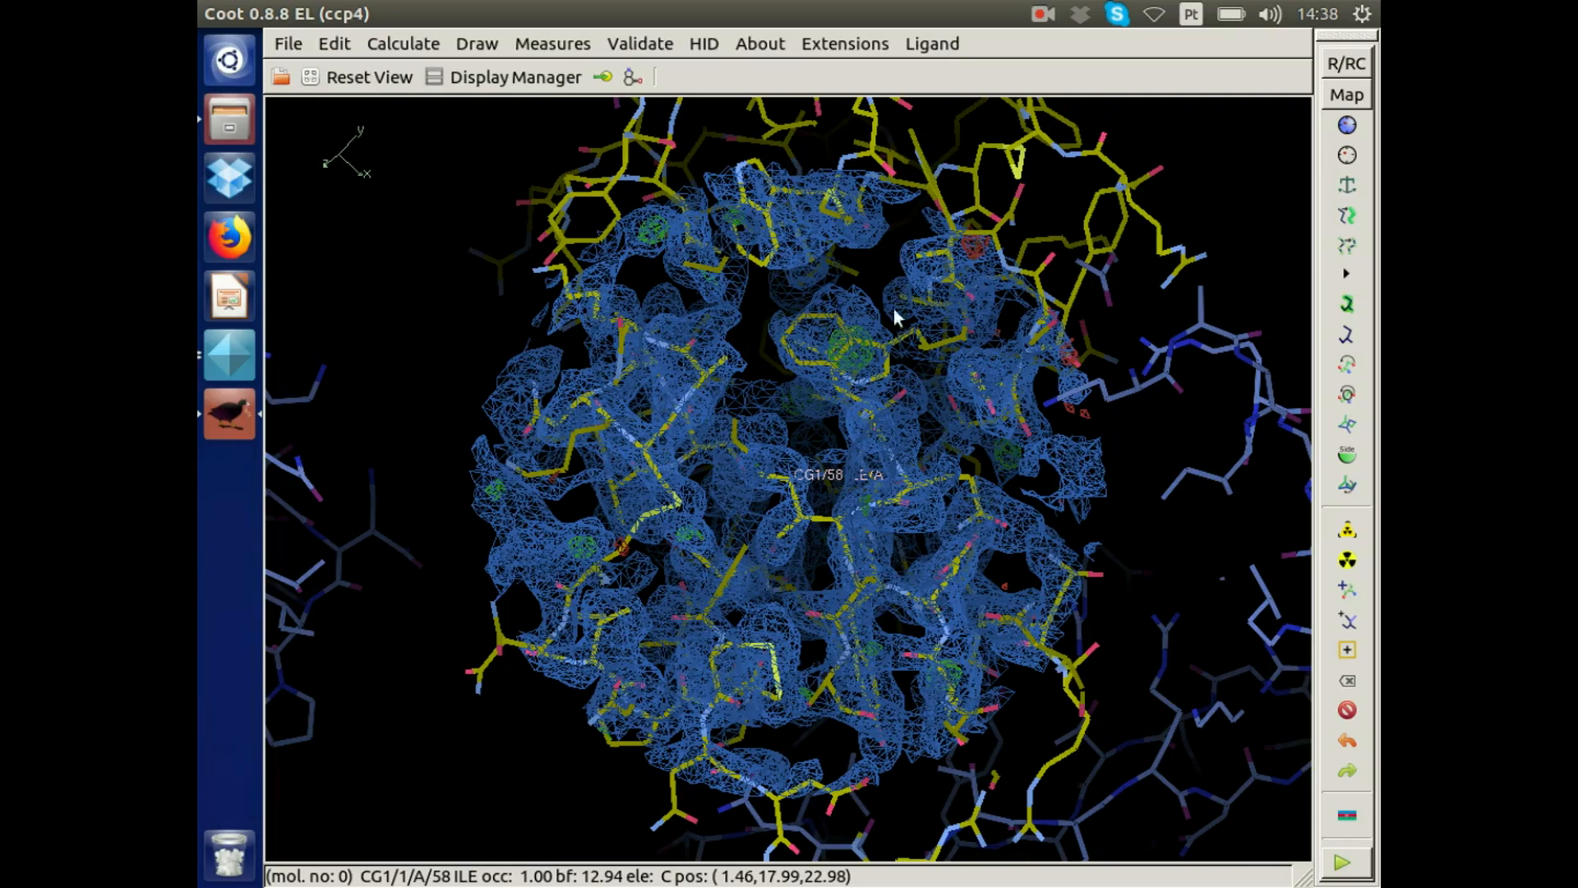
# Centre on Trp 108 of chain A and inspect the model's fit to the density around its ring.
pyautogui.middleClick(852, 339)
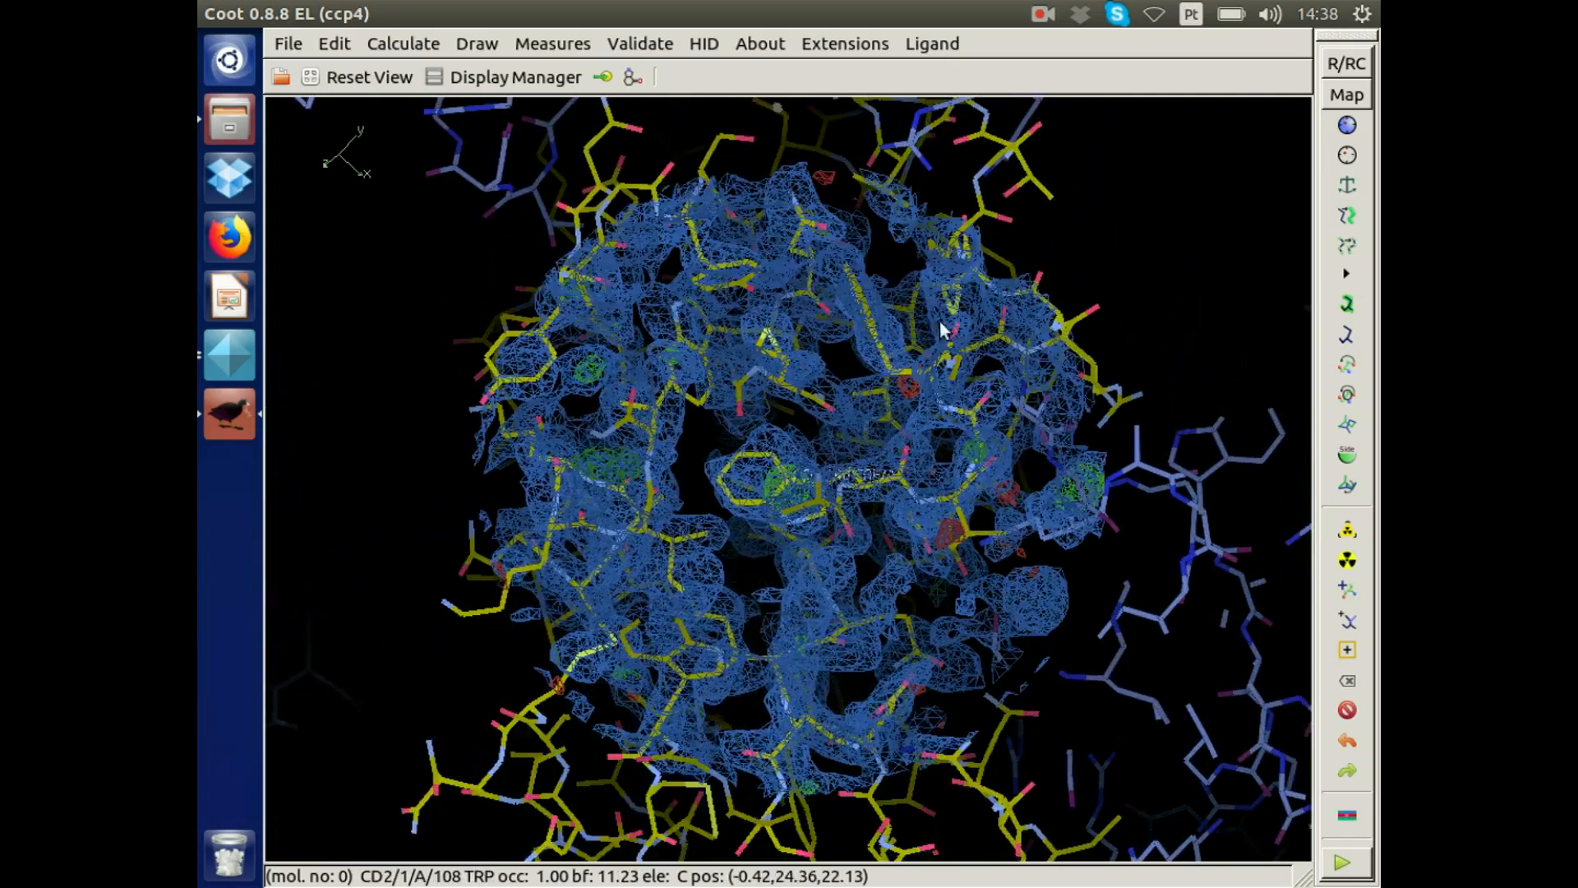
pyautogui.moveTo(940, 322); pyautogui.dragTo(1059, 408, button='right')
pyautogui.middleClick(1061, 411)
pyautogui.moveTo(1060, 411); pyautogui.dragTo(984, 554)
pyautogui.middleClick(1088, 492)
pyautogui.moveTo(957, 332)
pyautogui.mouseDown()
pyautogui.moveTo(673, 424)
pyautogui.moveTo(1040, 466)
pyautogui.moveTo(947, 356)
pyautogui.mouseUp()
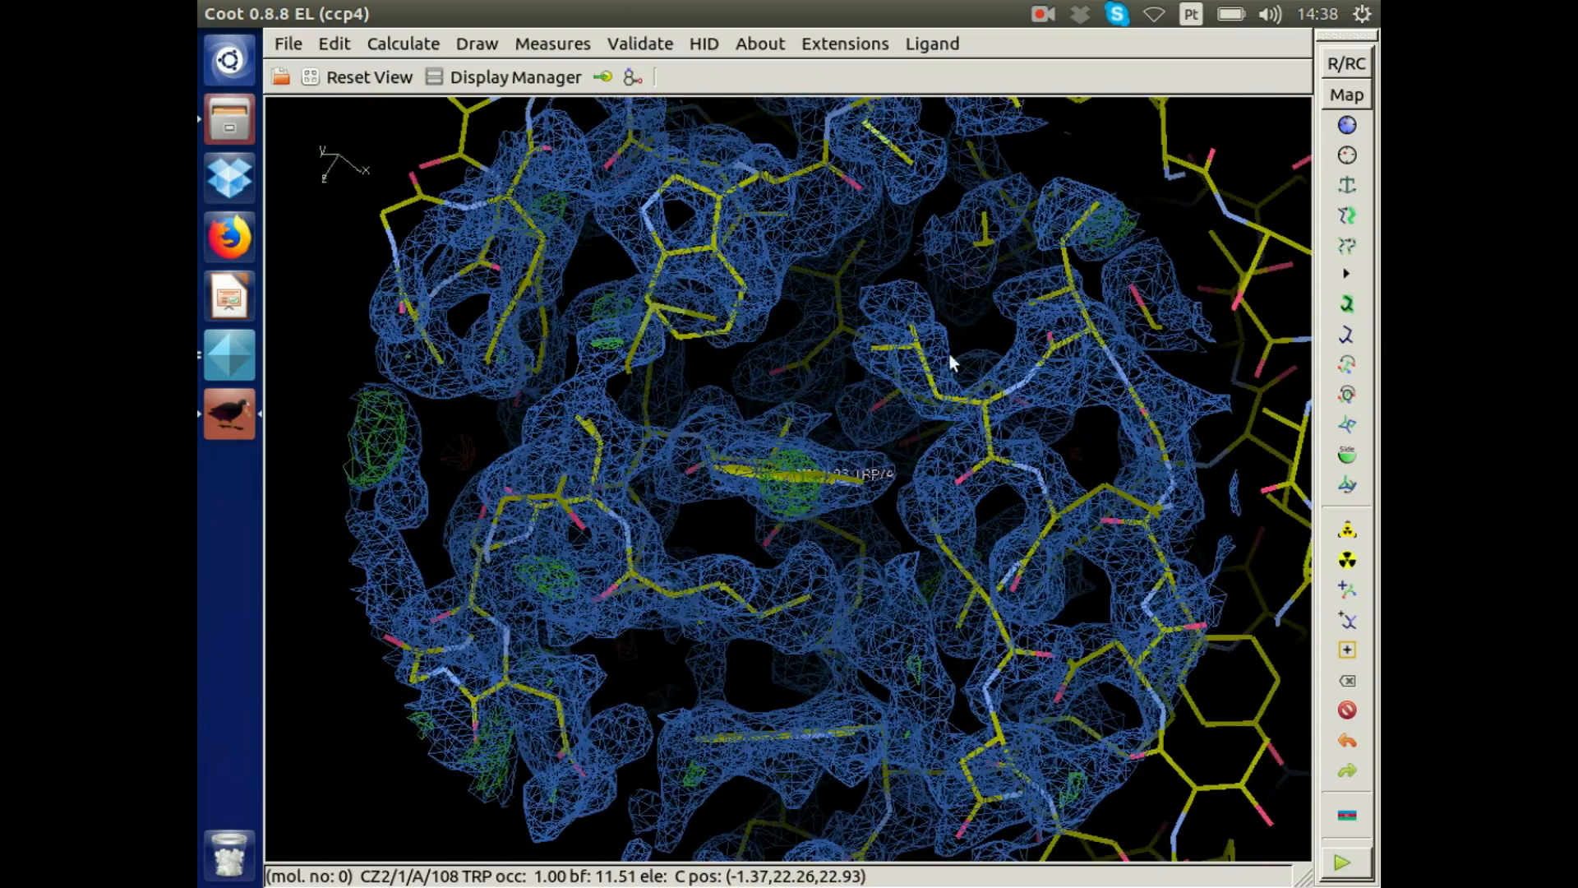
pyautogui.moveTo(1062, 240); pyautogui.dragTo(1038, 269)
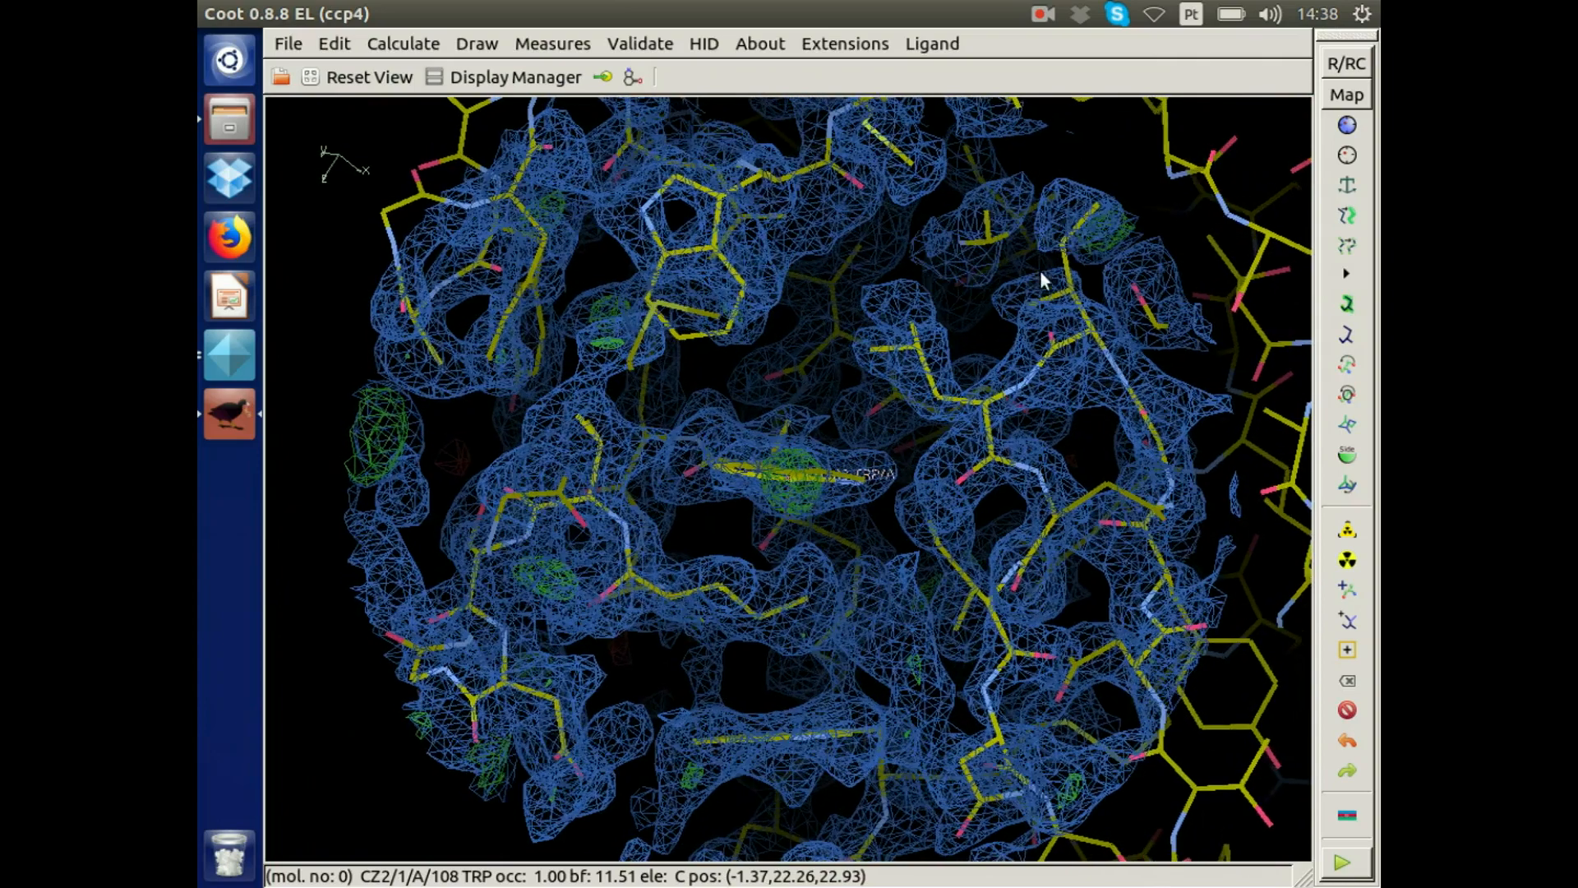
pyautogui.moveTo(1071, 514); pyautogui.dragTo(436, 480)
pyautogui.moveTo(437, 480); pyautogui.dragTo(648, 274, button='right')
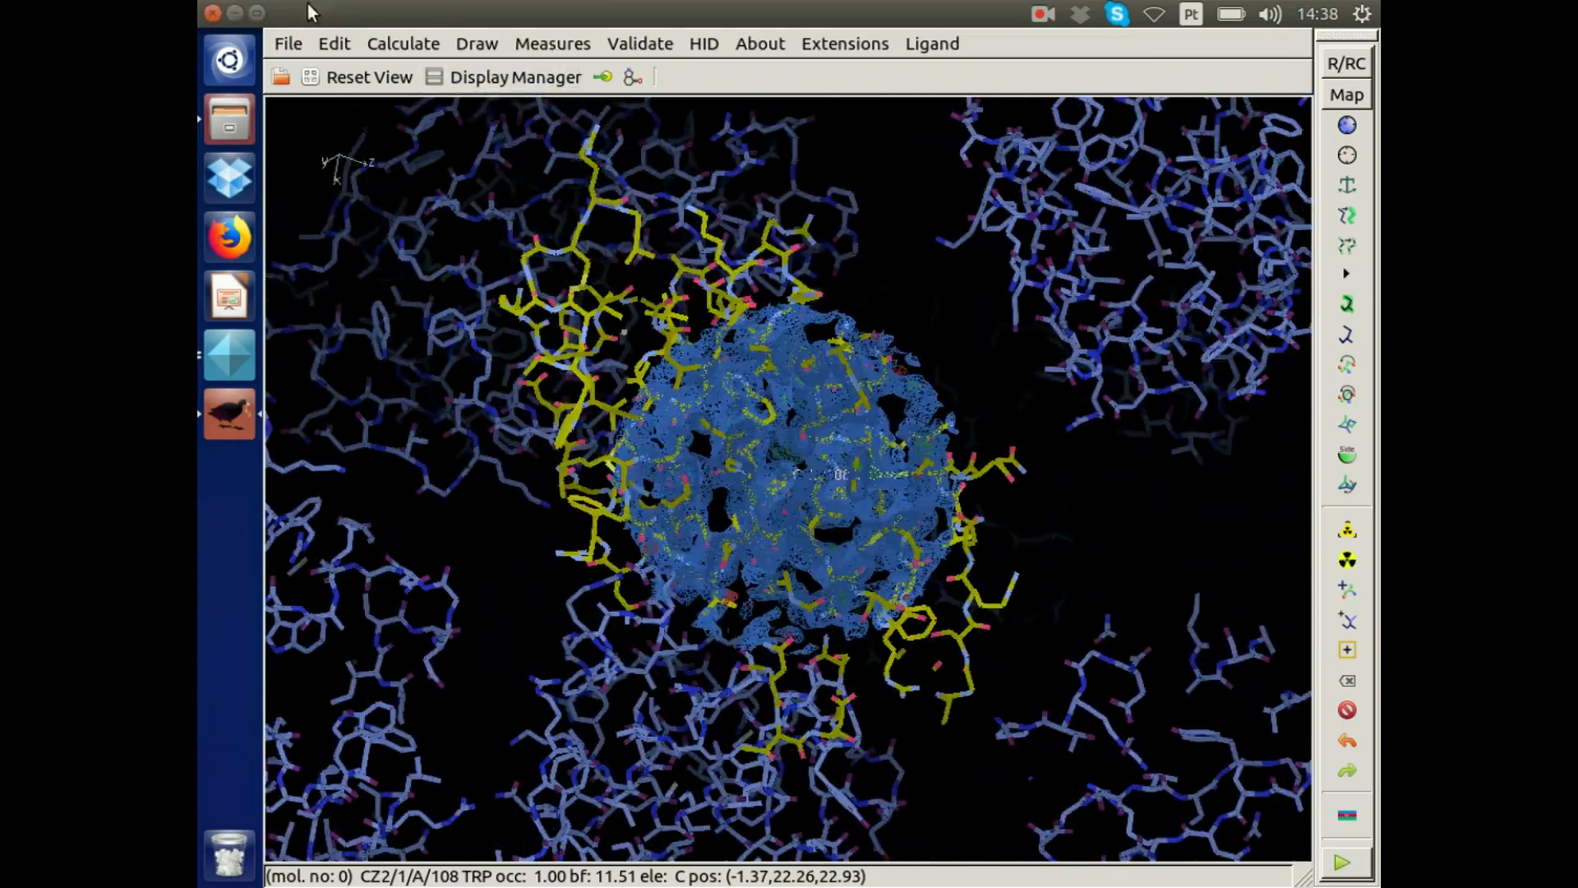
# Return to the Refmac5 results report and highlight the R factor and R free rows.
pyautogui.click(232, 14)
pyautogui.scroll(5, 712, 462)
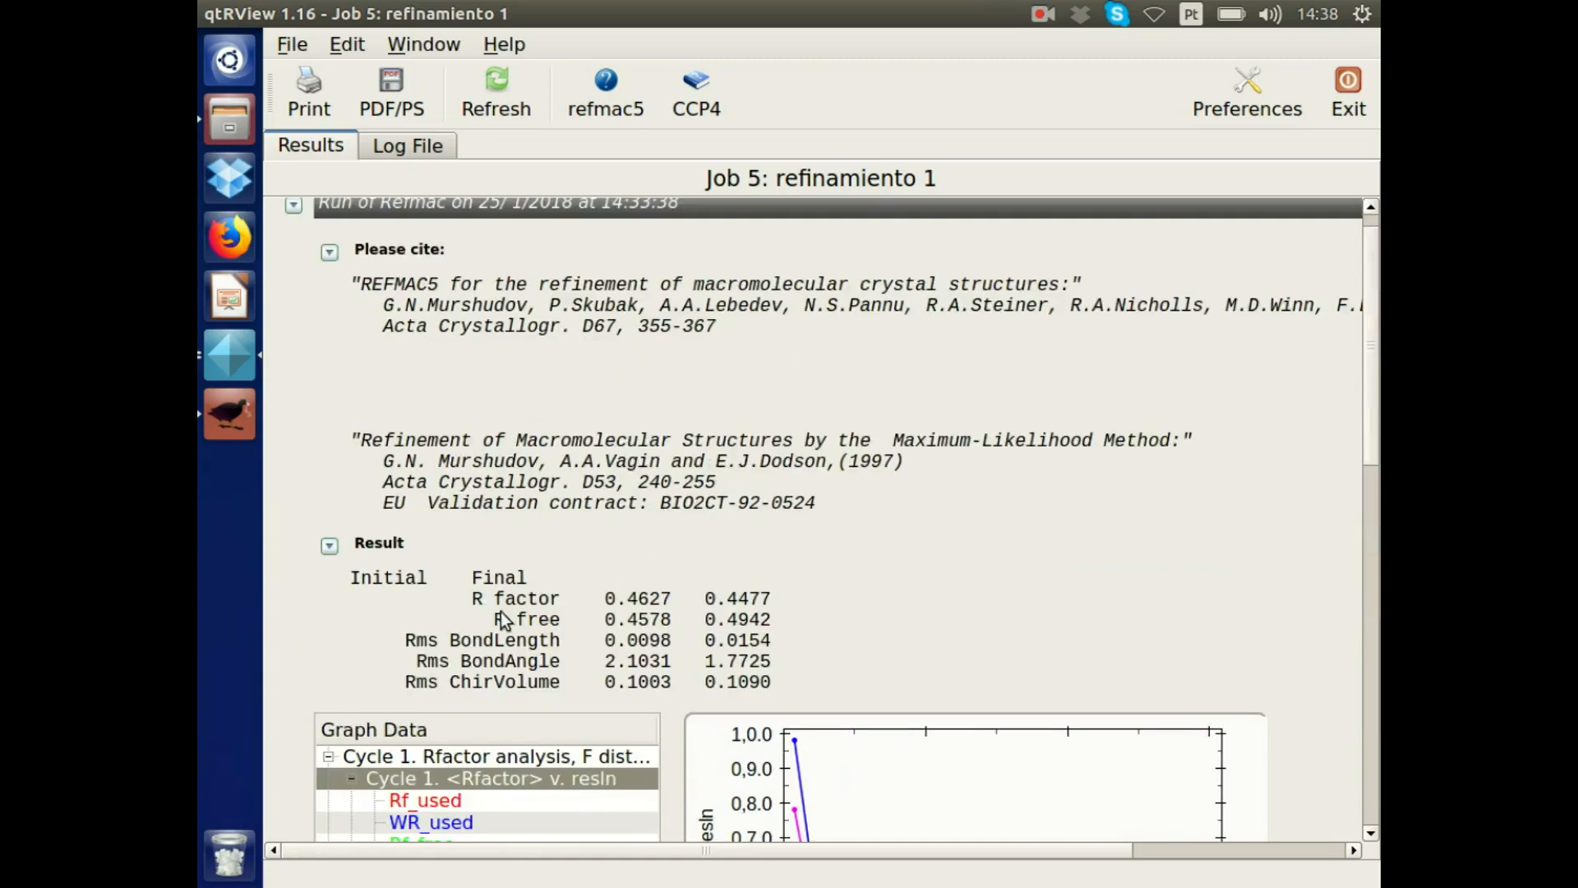
pyautogui.moveTo(472, 597); pyautogui.dragTo(771, 629)
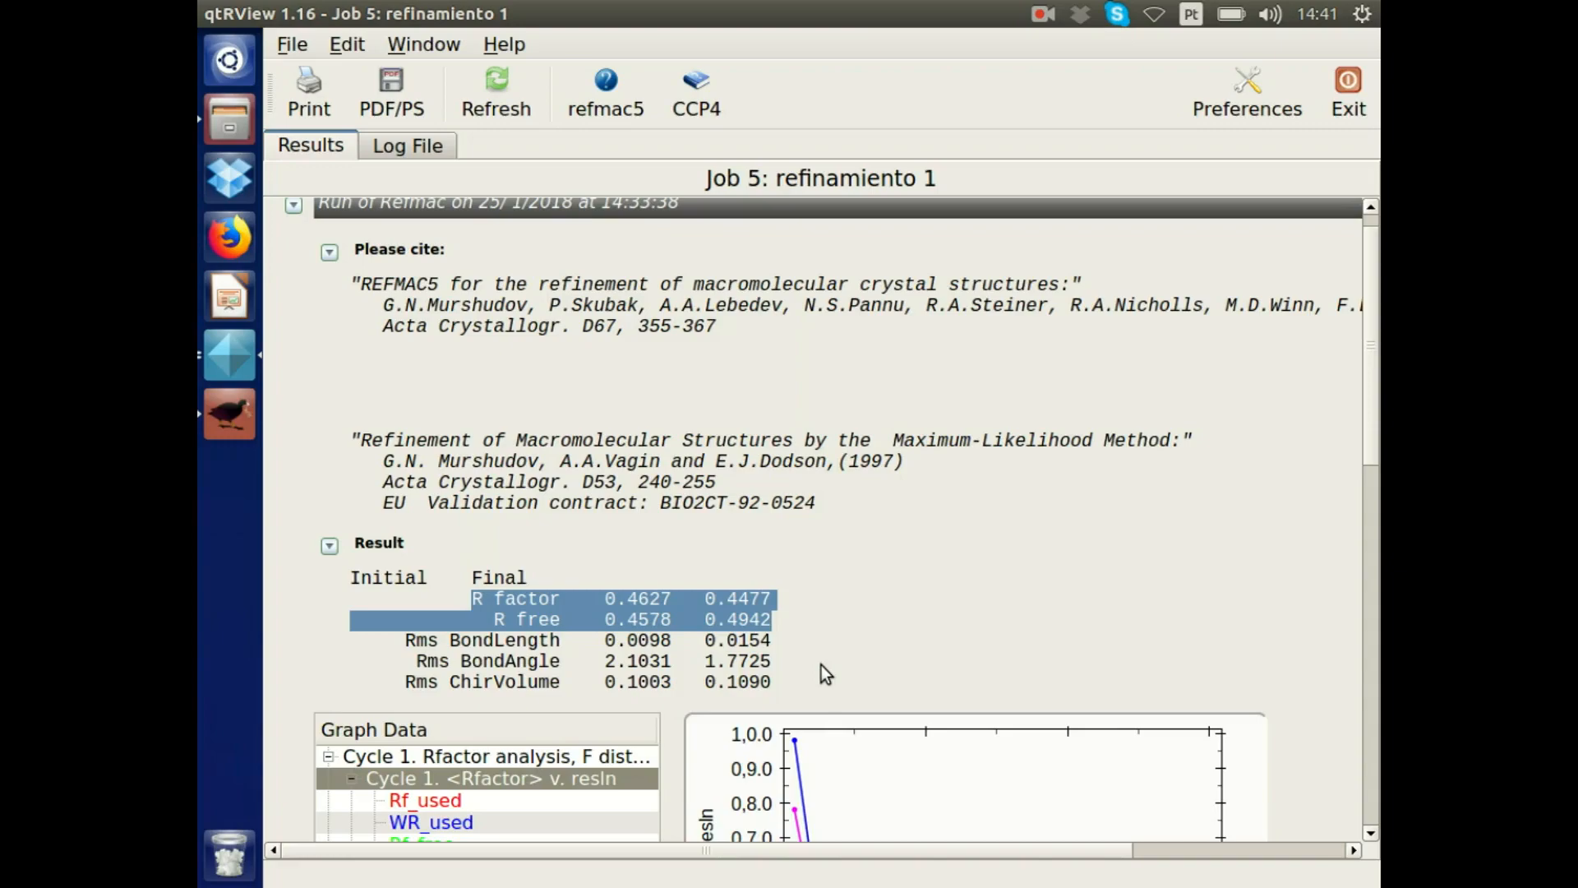
# Switch back to Coot and compare the refined model with the density map around Trp 108.
pyautogui.hotkey('alt', 'Tab')
pyautogui.moveTo(822, 664); pyautogui.dragTo(672, 379)
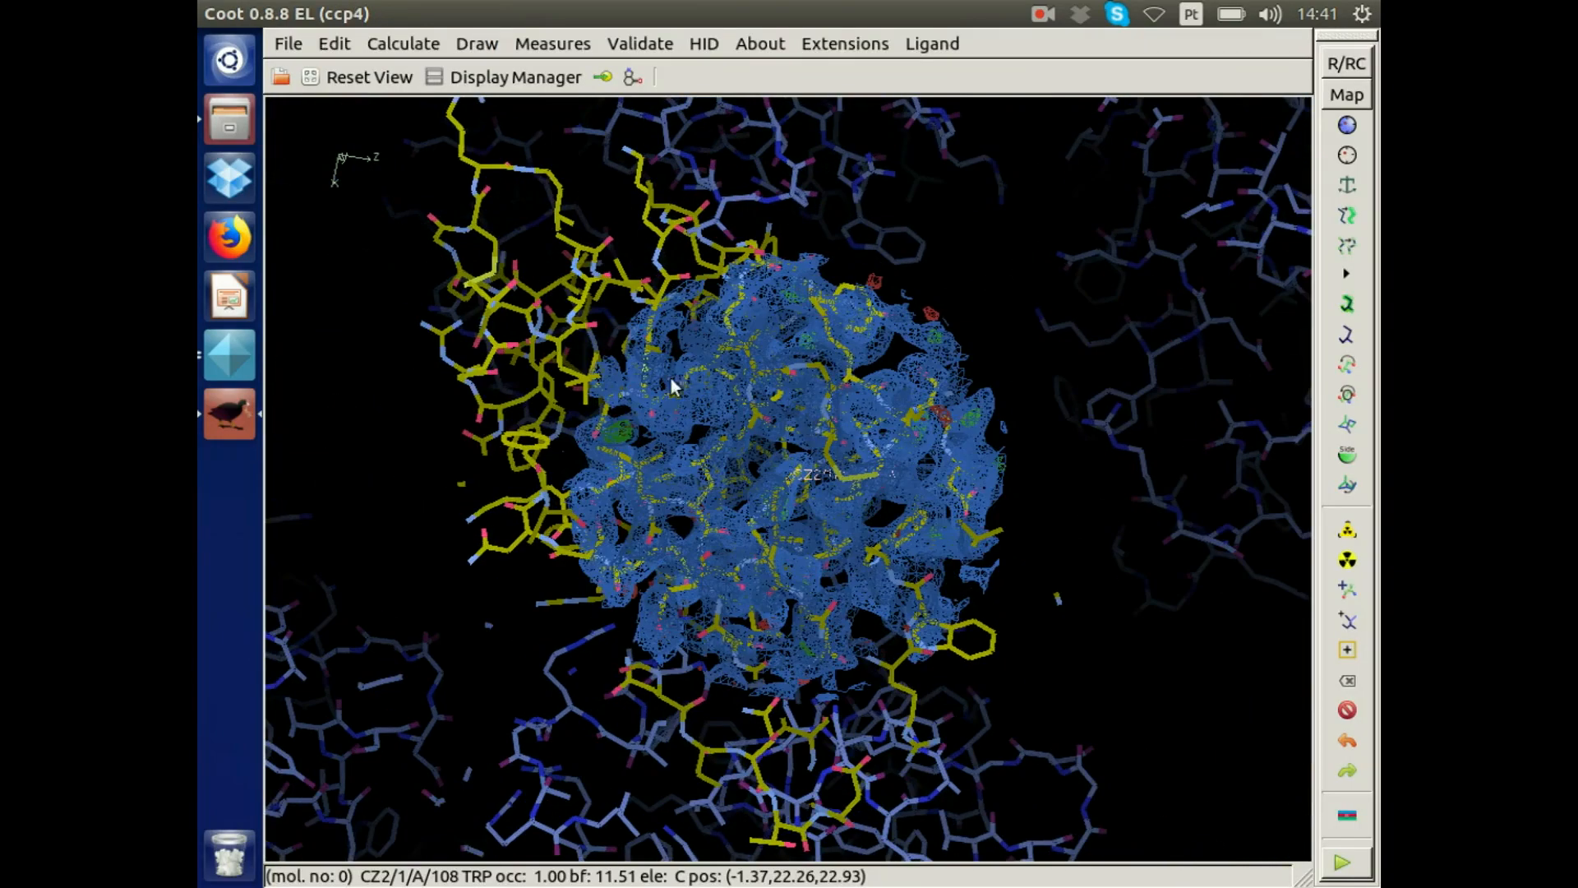
pyautogui.moveTo(749, 414); pyautogui.dragTo(725, 426)
pyautogui.moveTo(725, 427); pyautogui.dragTo(763, 500, button='right')
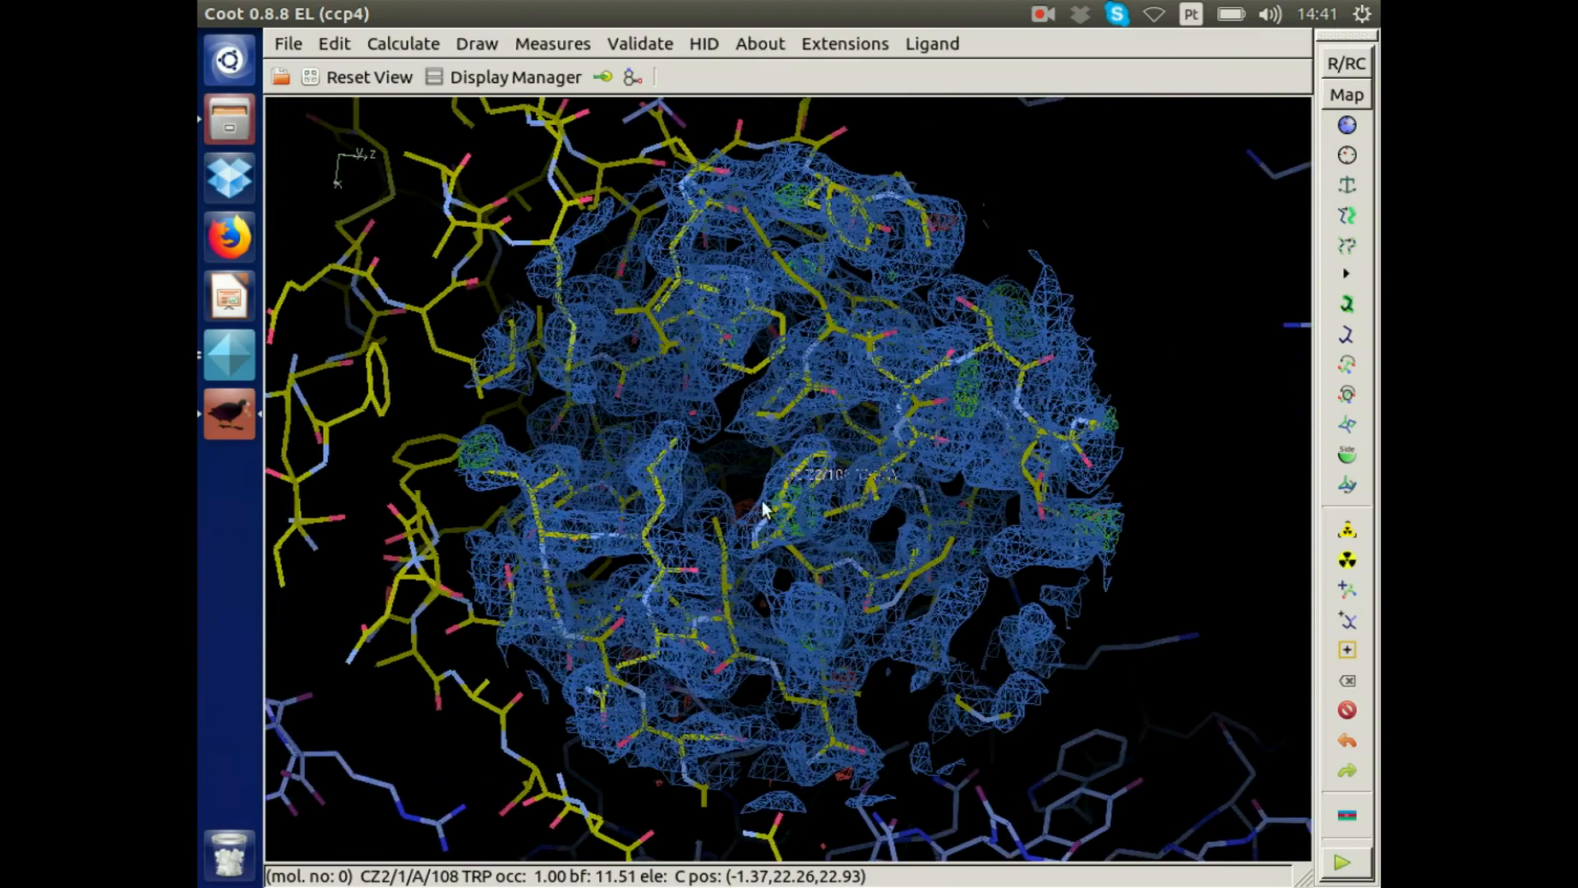
pyautogui.moveTo(763, 508); pyautogui.dragTo(518, 440)
pyautogui.moveTo(786, 359); pyautogui.dragTo(658, 411)
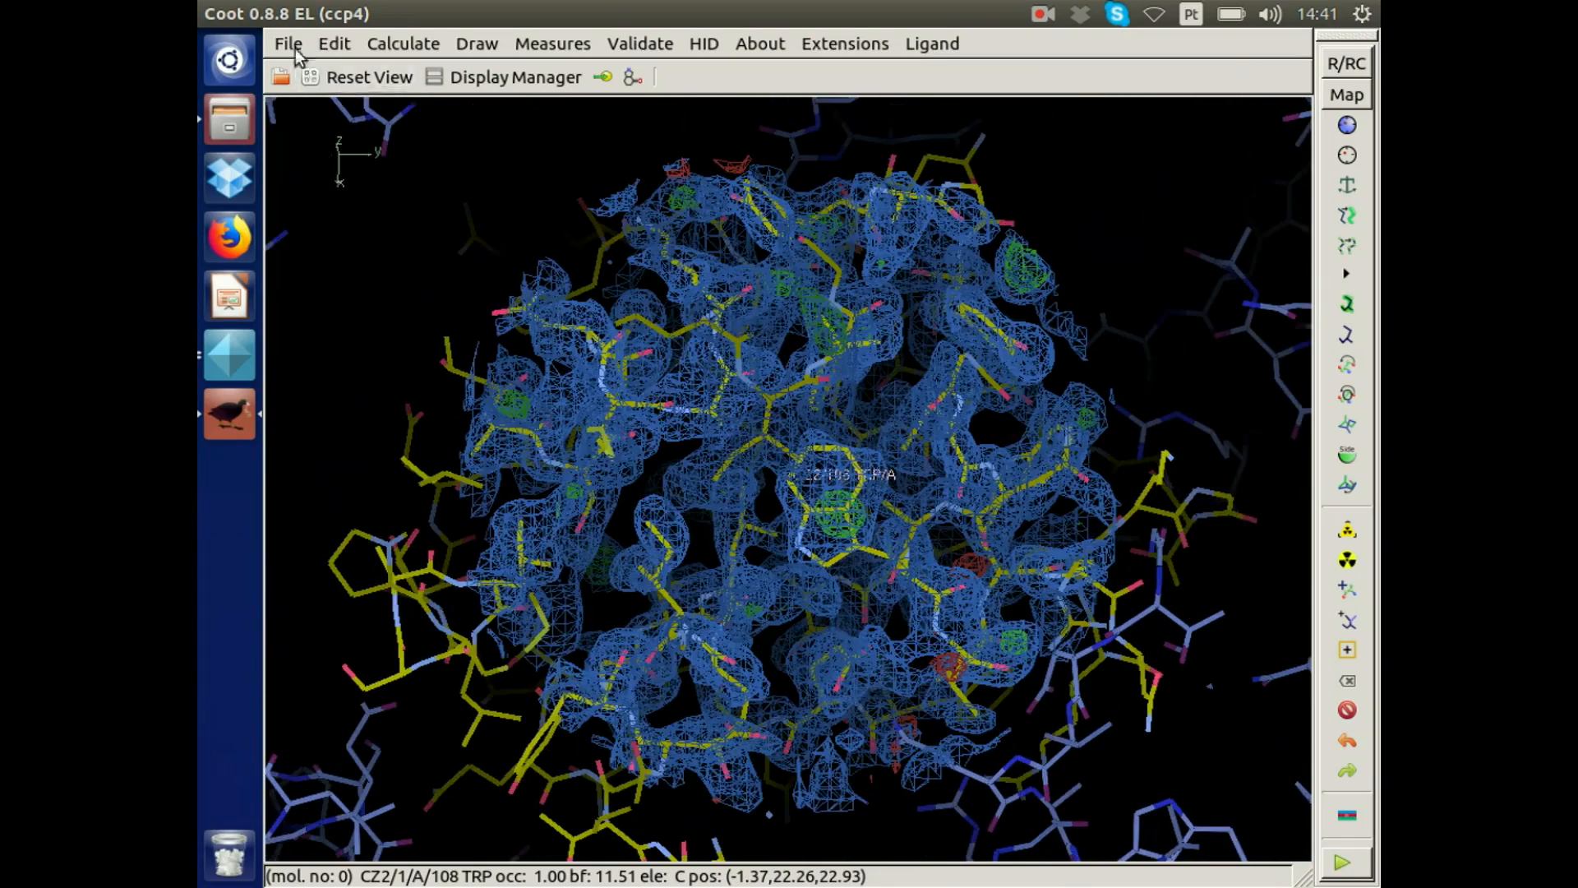
pyautogui.click(235, 14)
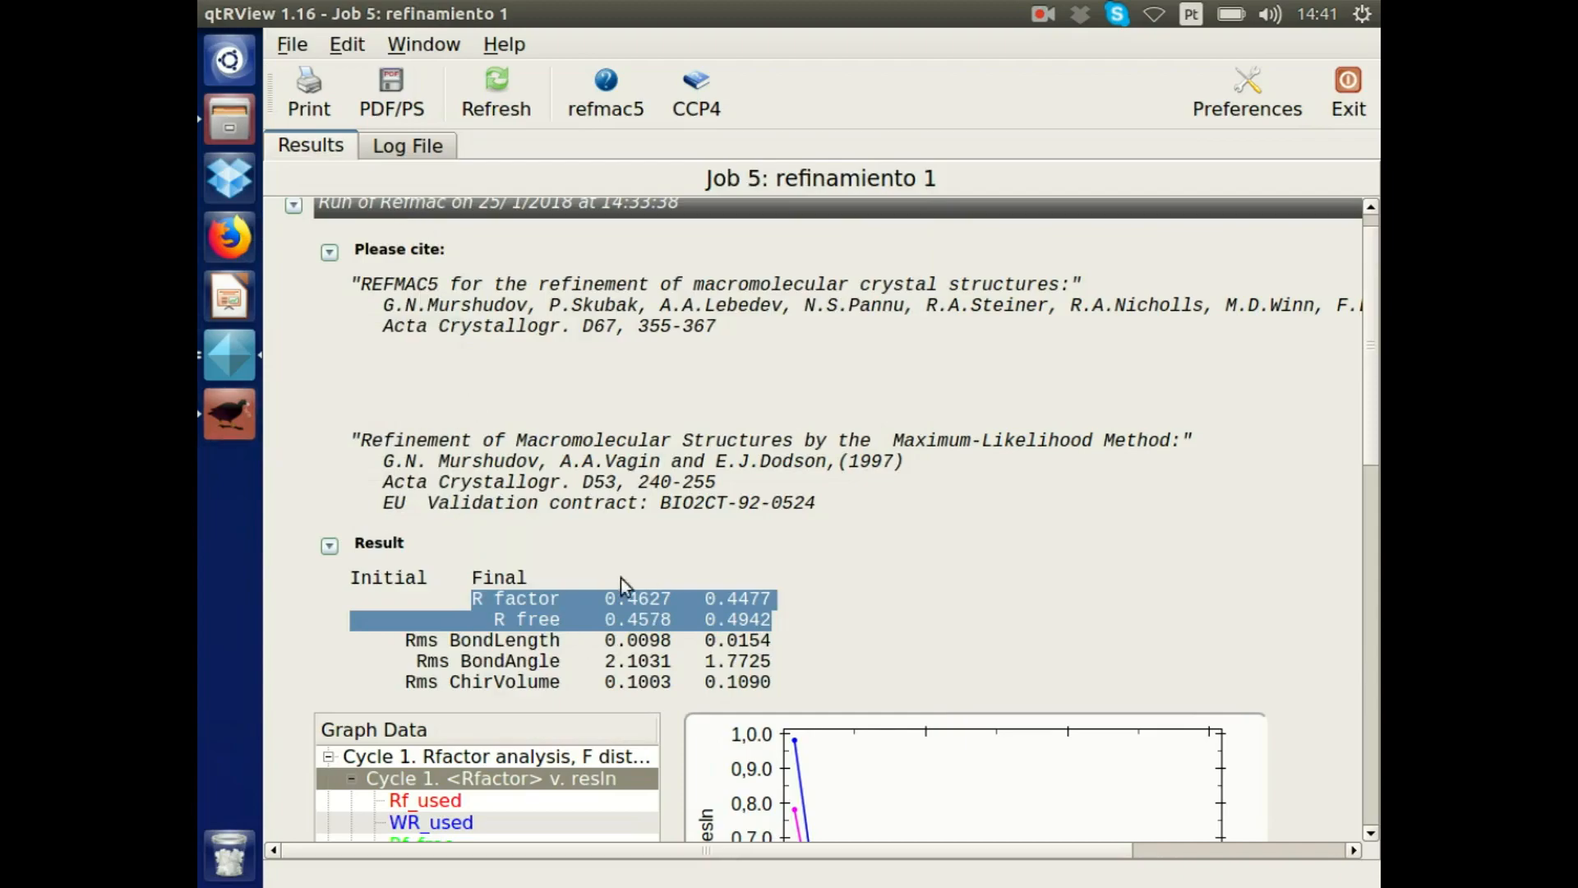
pyautogui.click(234, 12)
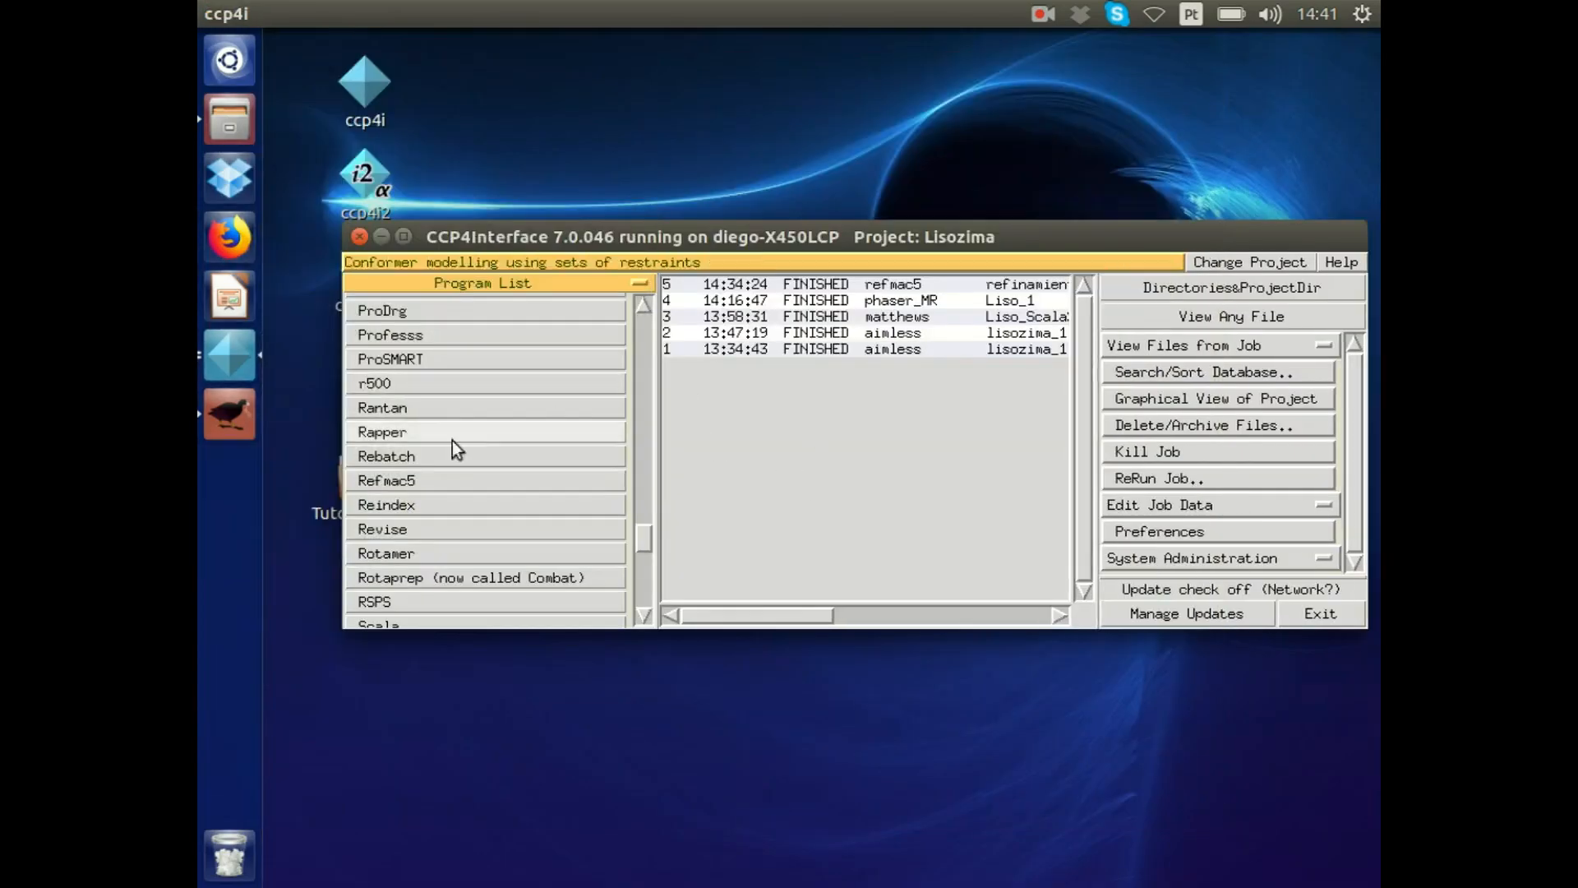
pyautogui.click(229, 413)
# Inspect the difference density at the Trp 108 ring and the neighbouring side chains from several angles.
pyautogui.moveTo(695, 451); pyautogui.dragTo(836, 396)
pyautogui.moveTo(837, 397); pyautogui.dragTo(879, 513, button='right')
pyautogui.moveTo(879, 513); pyautogui.dragTo(973, 546)
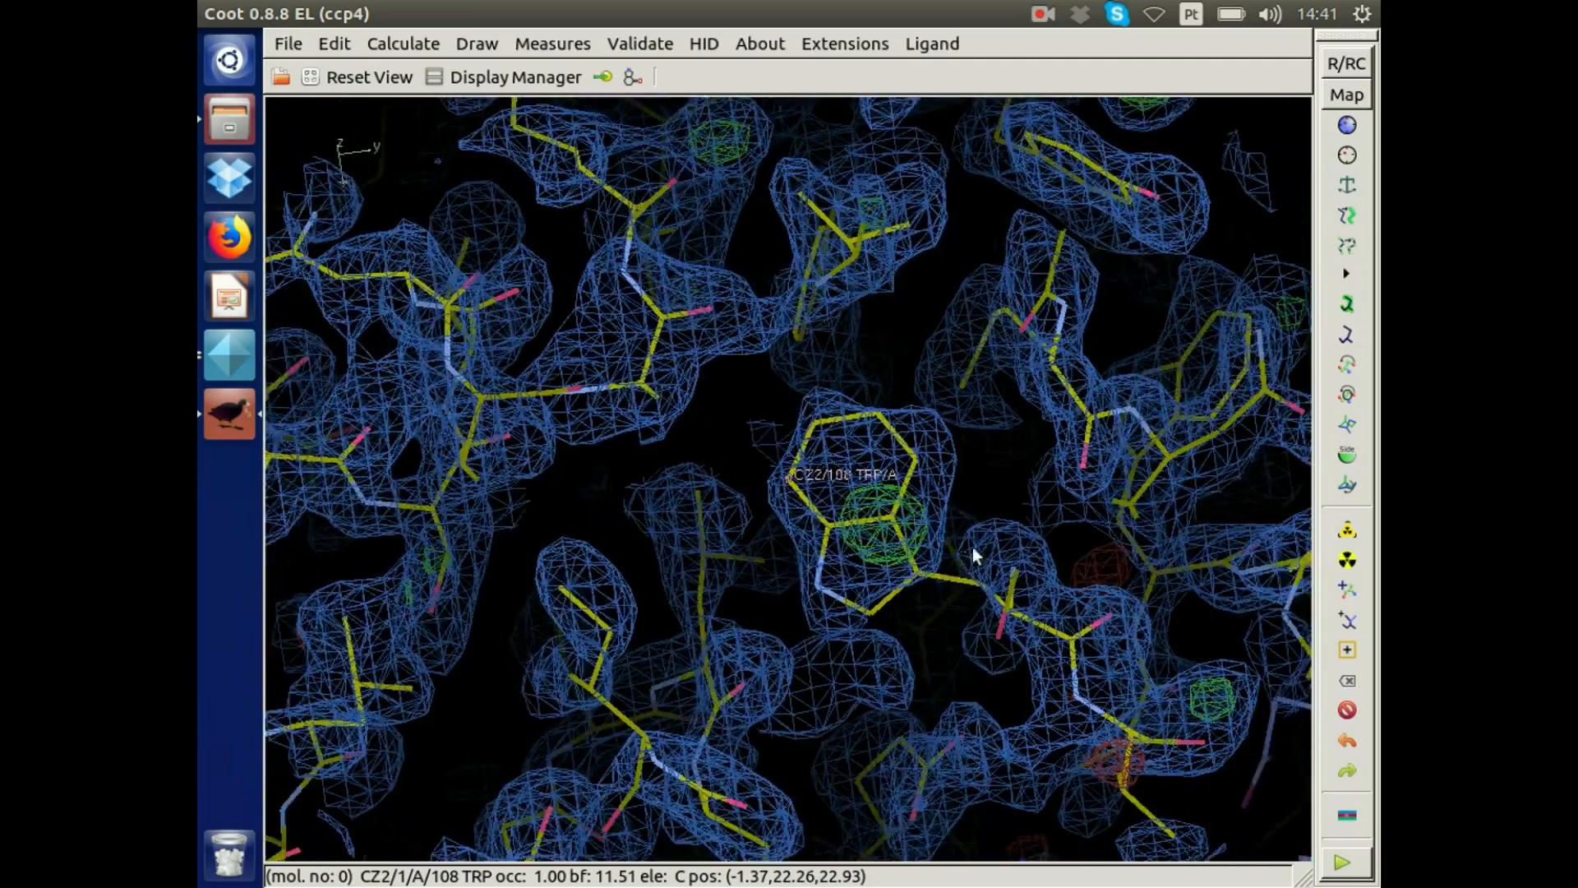
pyautogui.moveTo(743, 413); pyautogui.dragTo(798, 483)
pyautogui.moveTo(797, 483); pyautogui.dragTo(756, 413, button='right')
pyautogui.moveTo(757, 413); pyautogui.dragTo(925, 431)
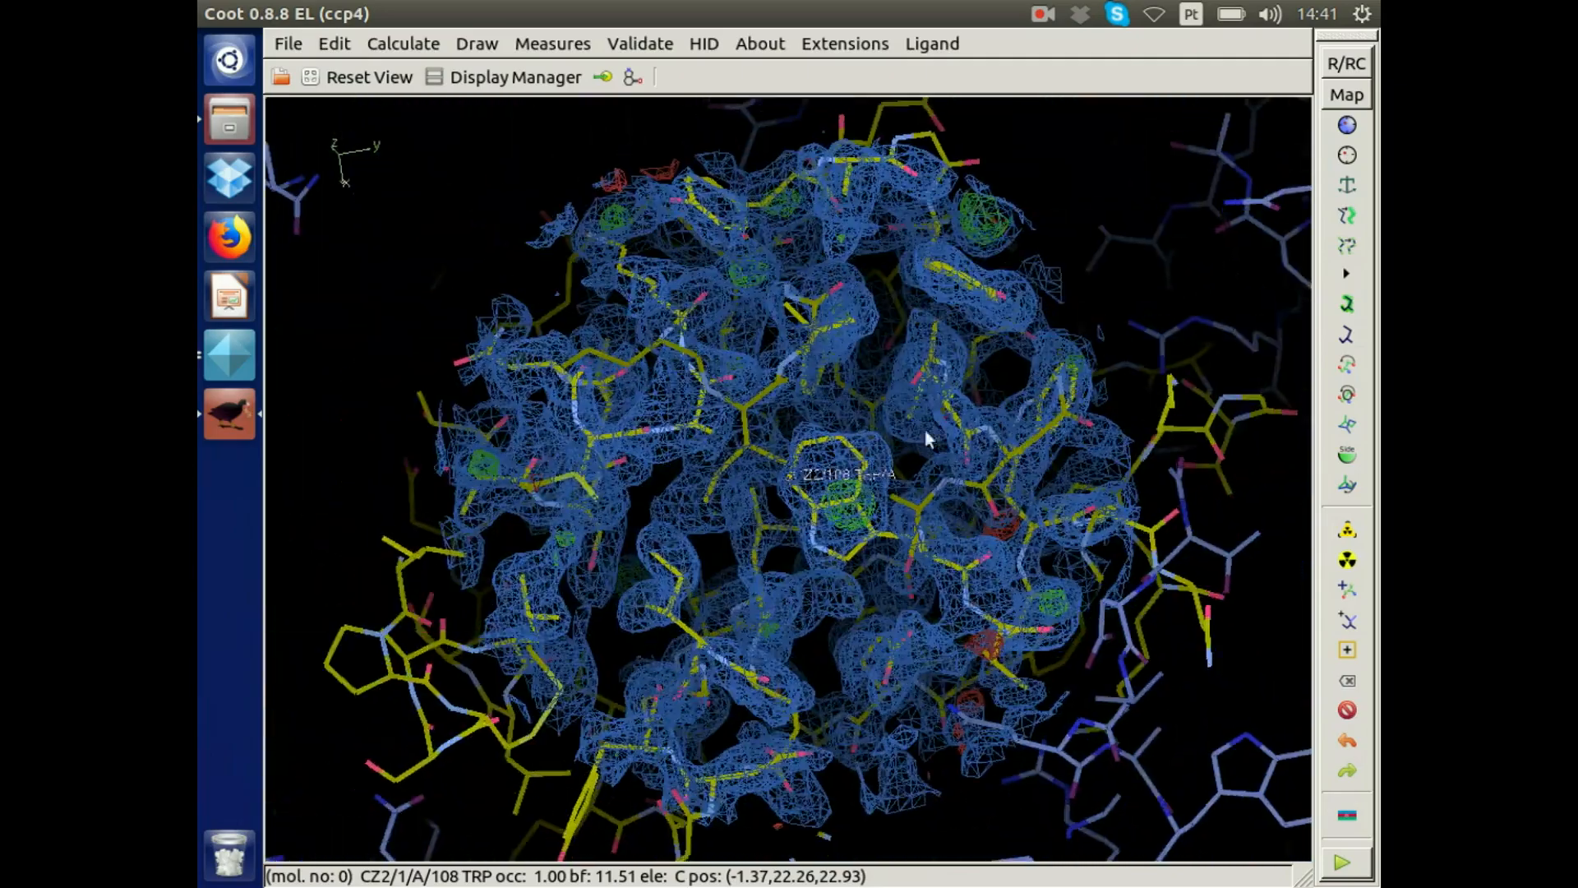
pyautogui.moveTo(896, 635); pyautogui.dragTo(934, 420, button='right')
pyautogui.moveTo(934, 419); pyautogui.dragTo(673, 286)
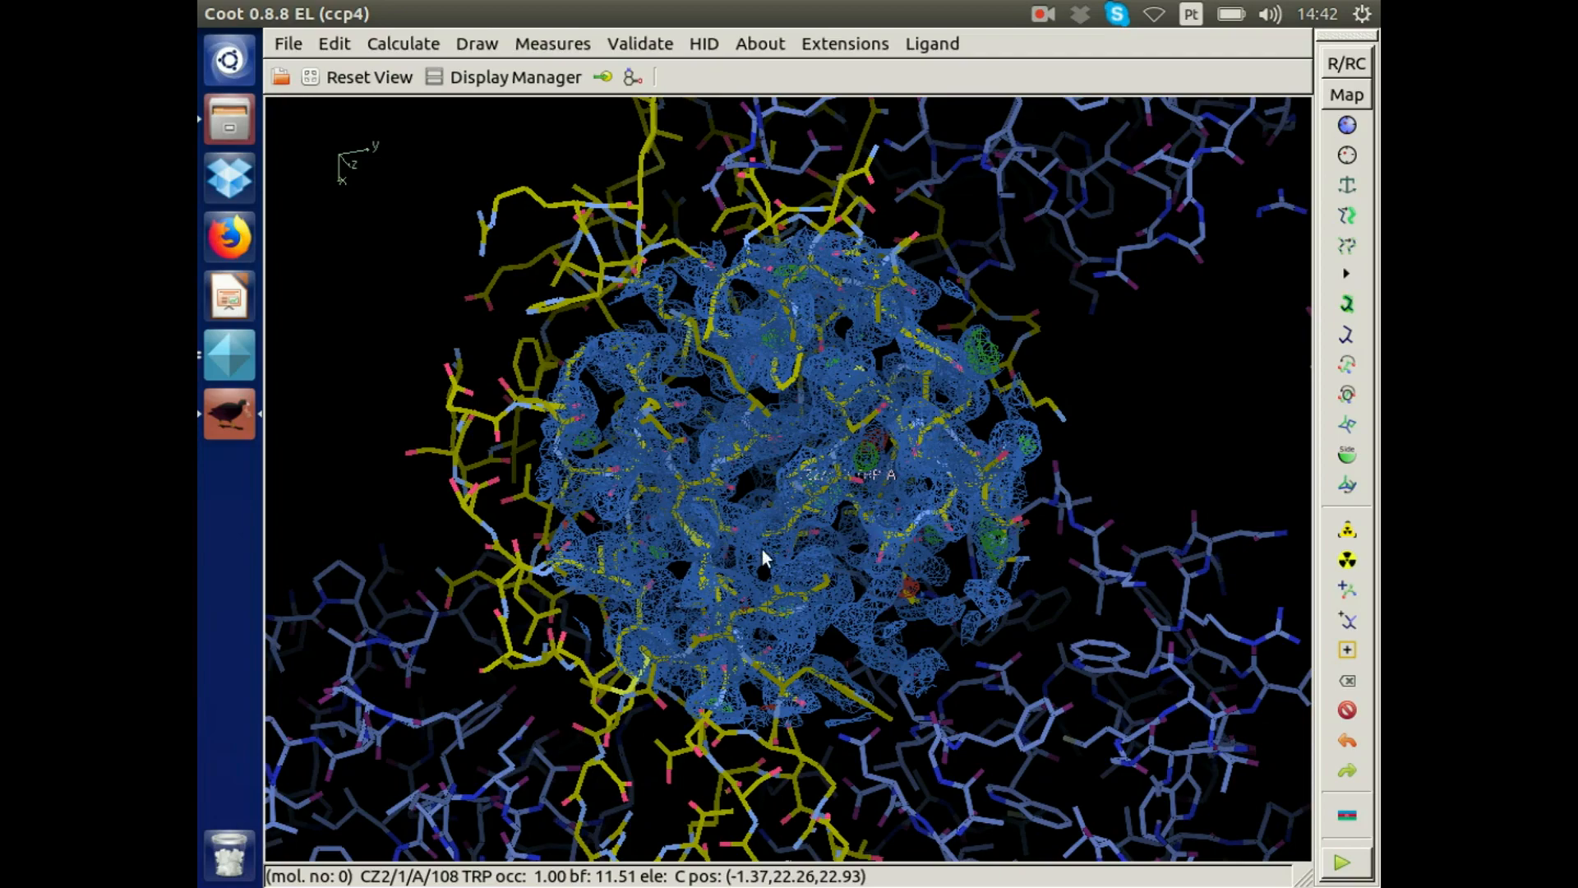
pyautogui.moveTo(778, 550); pyautogui.dragTo(760, 382)
pyautogui.moveTo(760, 382); pyautogui.dragTo(816, 523, button='right')
pyautogui.moveTo(818, 530); pyautogui.dragTo(491, 141)
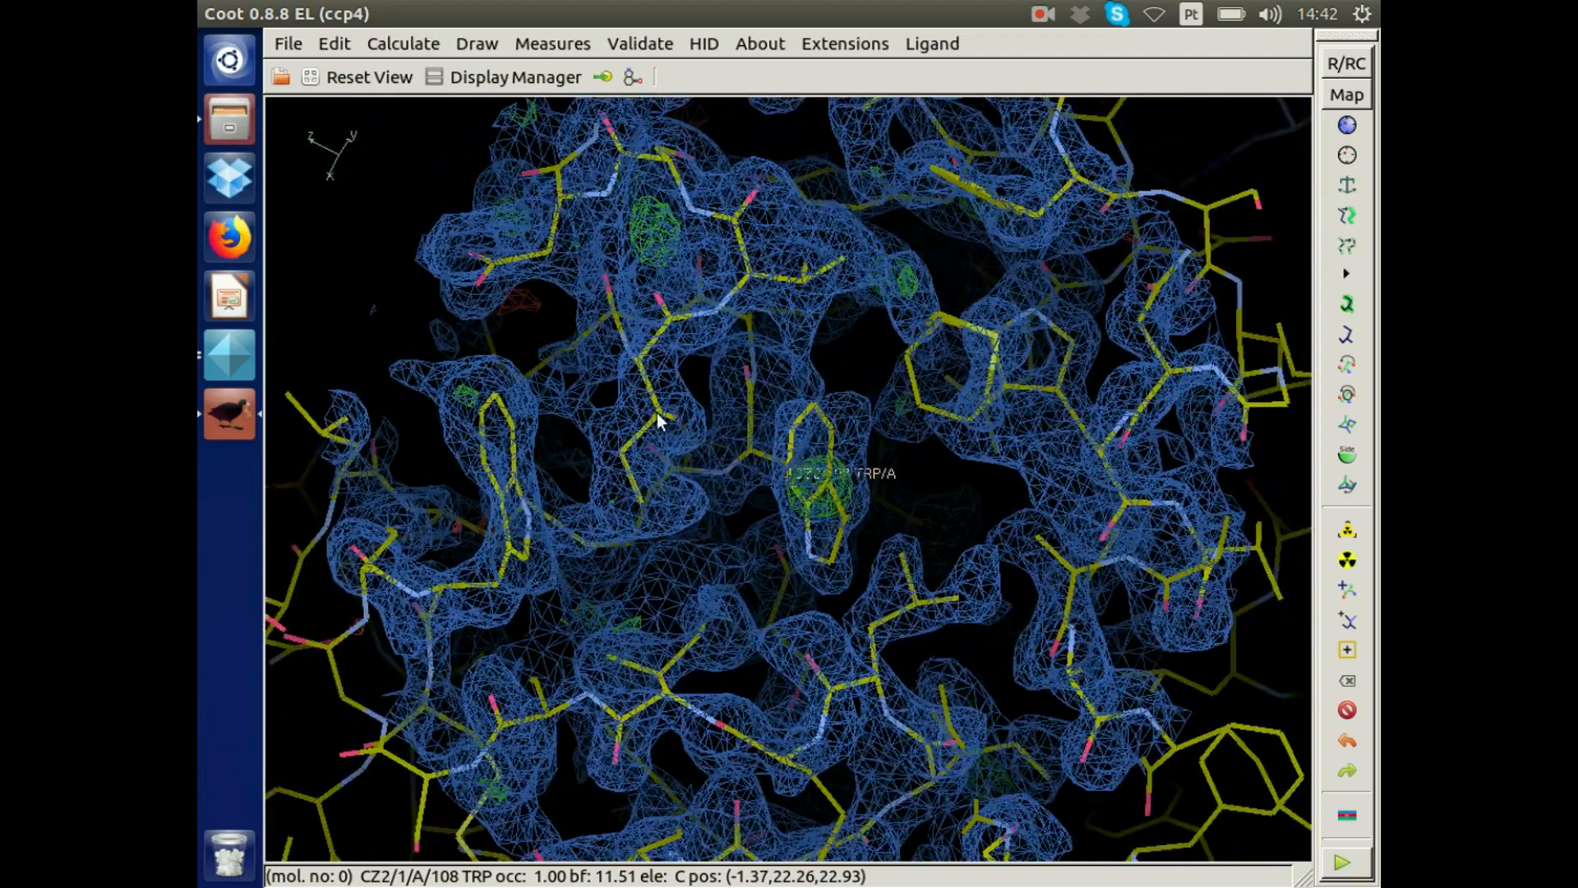